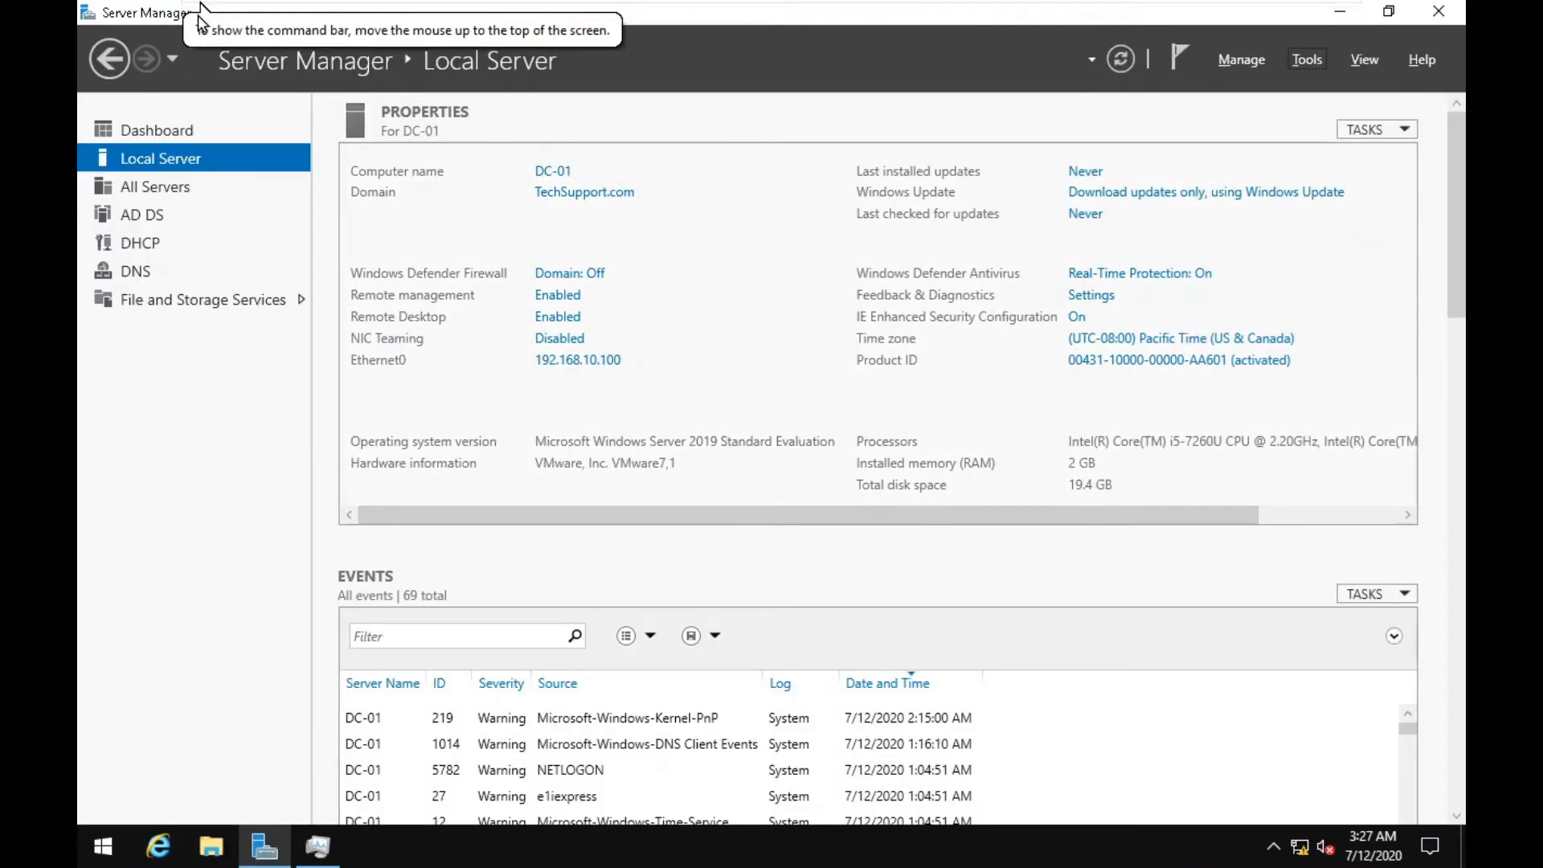
Launch Active Directory Users and Computers from the Tools menu.
mouse_move(201, 6)
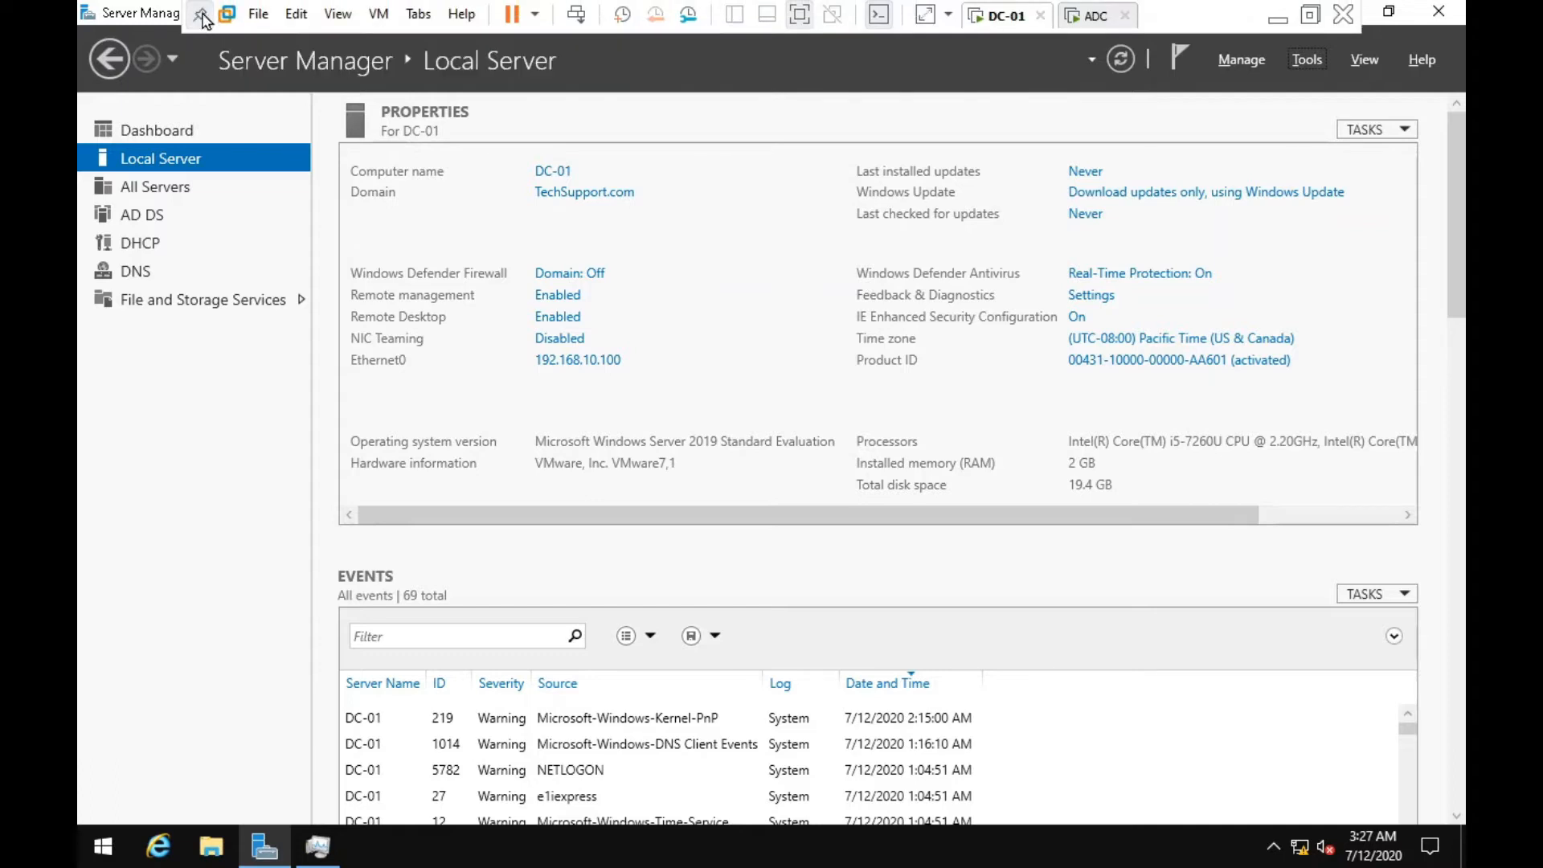
click(1302, 64)
click(1264, 199)
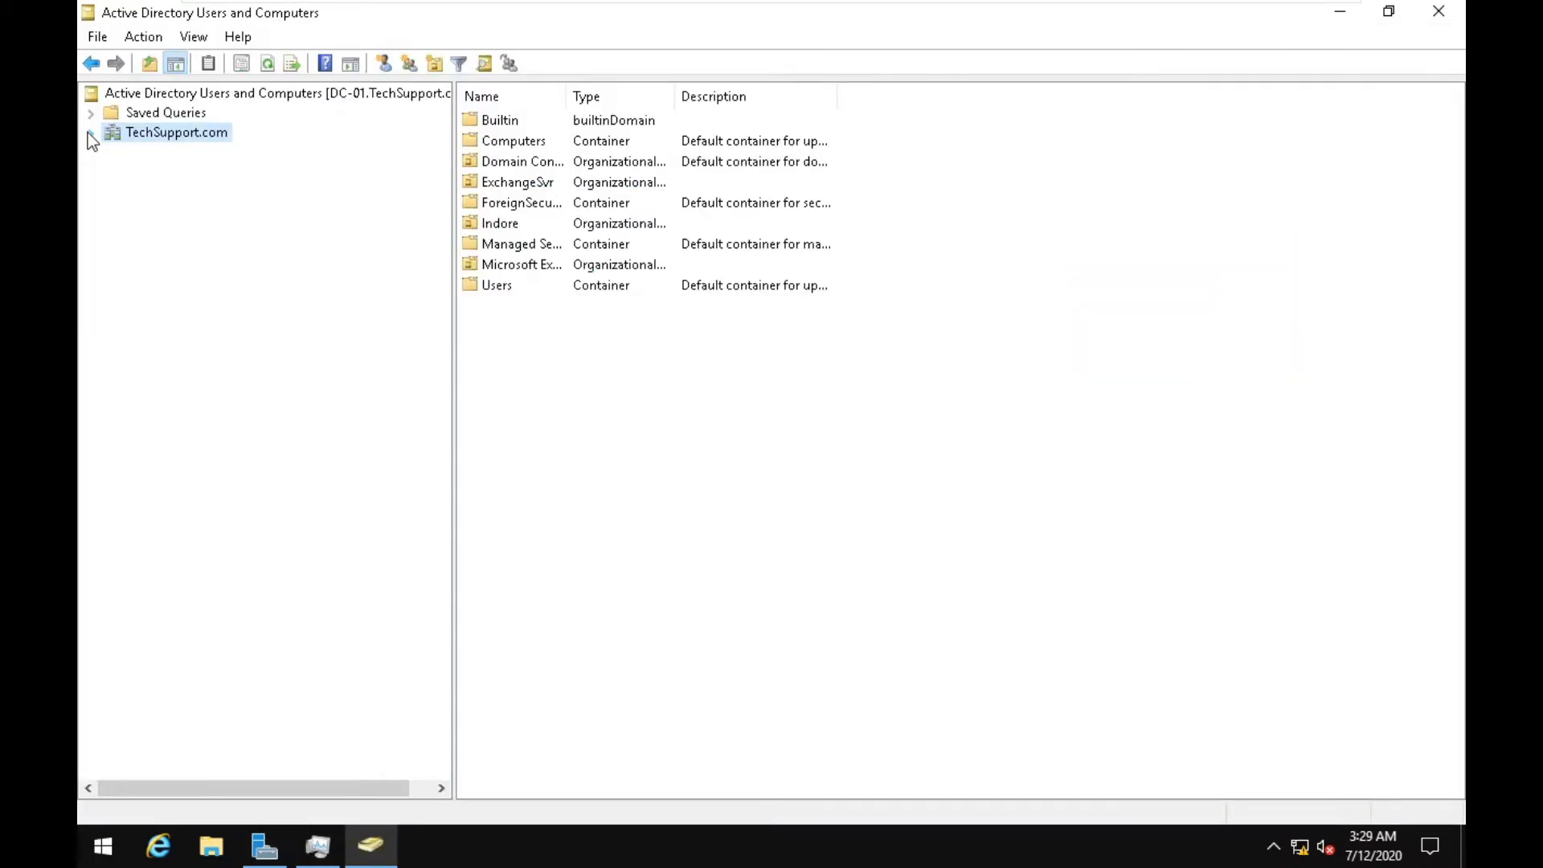
Browse TechSupport.com > Indore to Indore-Users, select TestUser 01, then switch to the ADC machine.
click(90, 133)
double_click(166, 250)
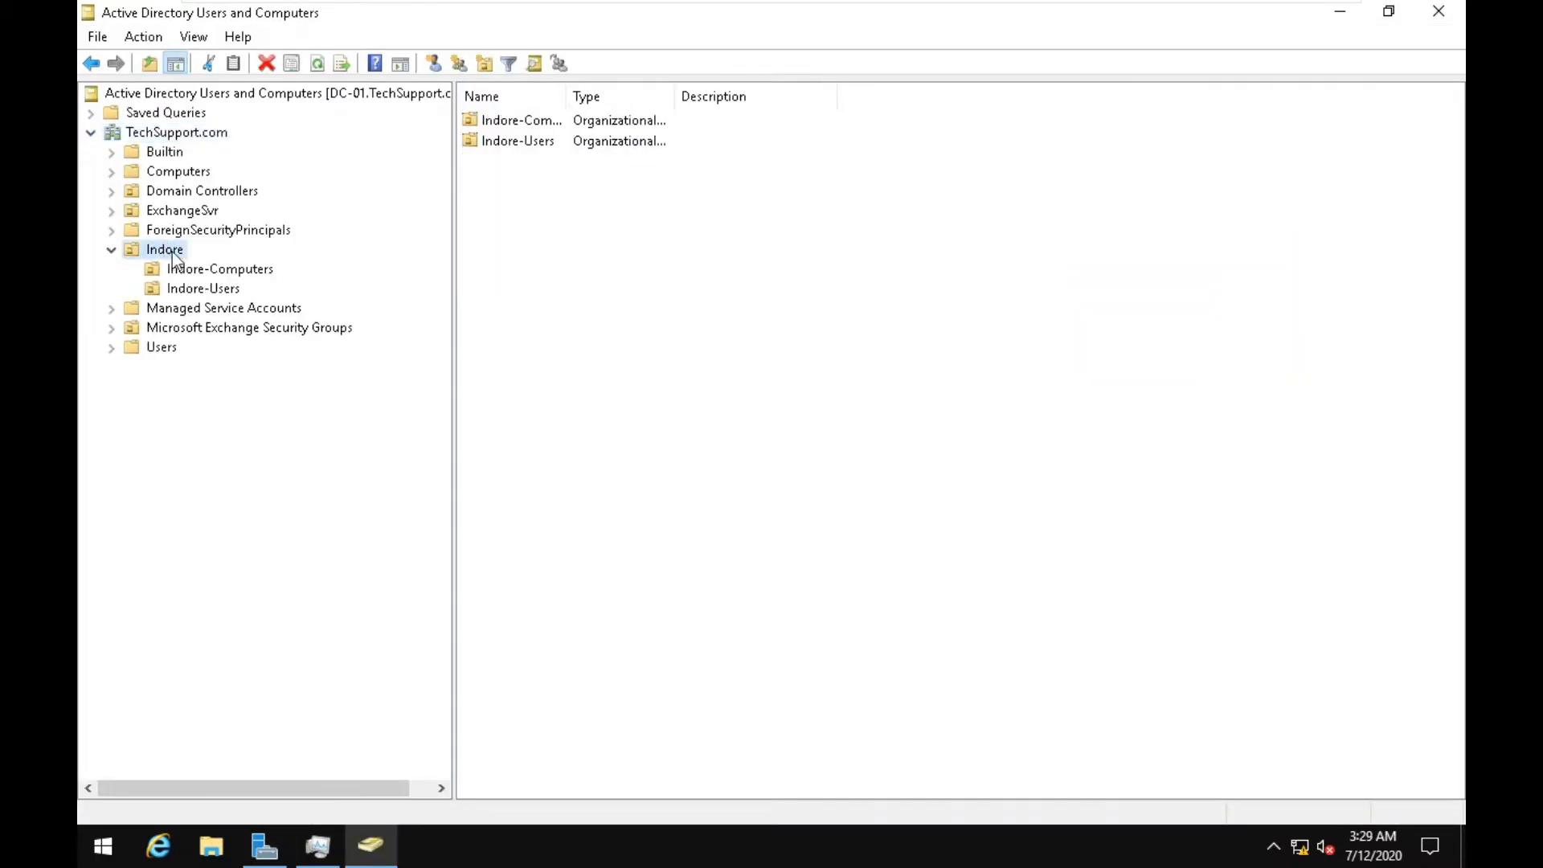
click(229, 270)
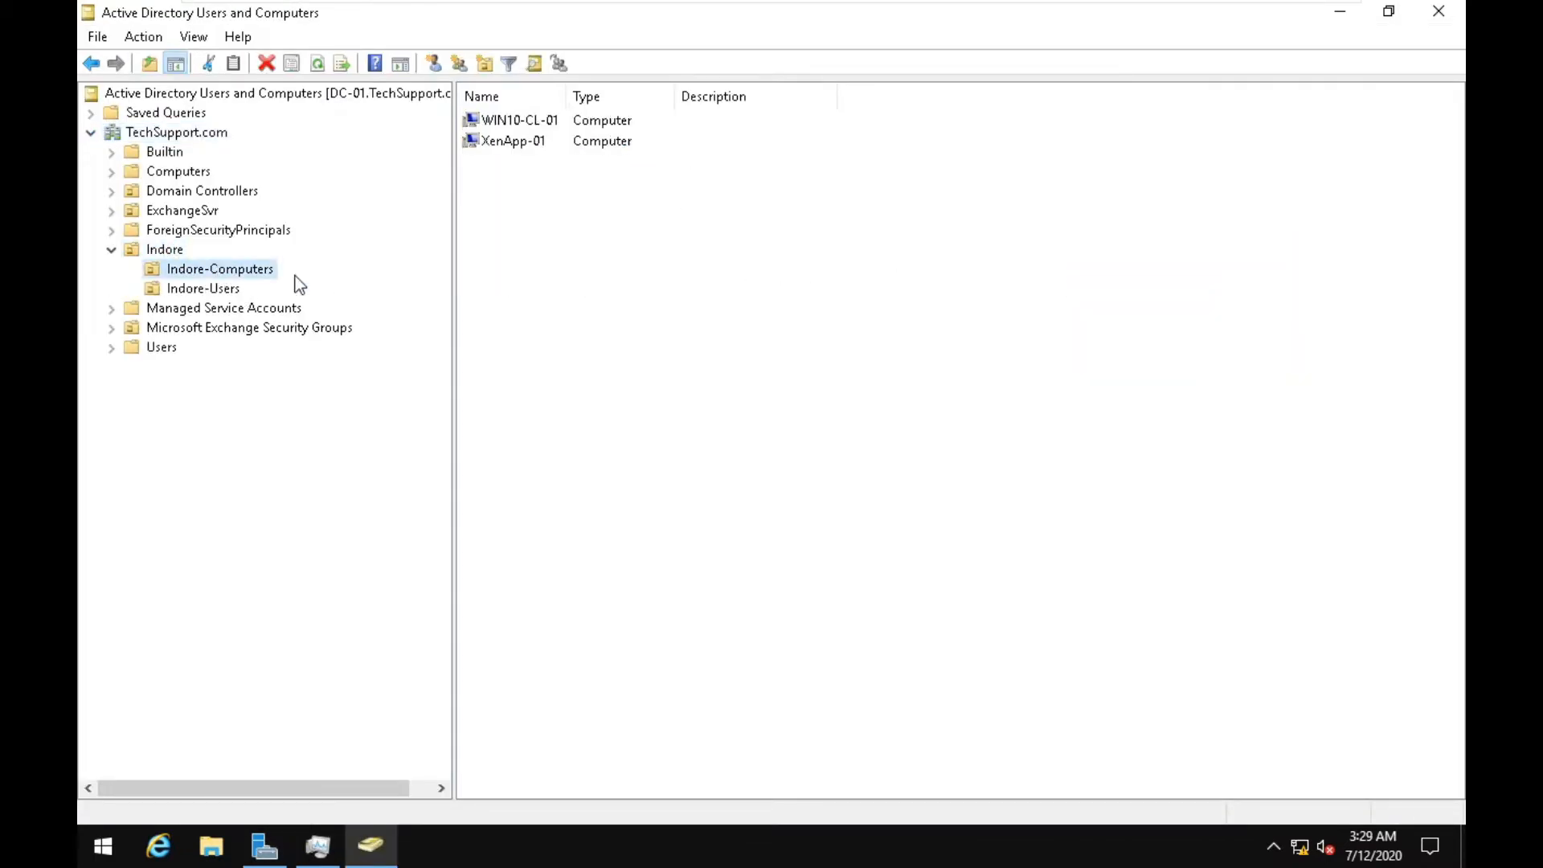
click(218, 291)
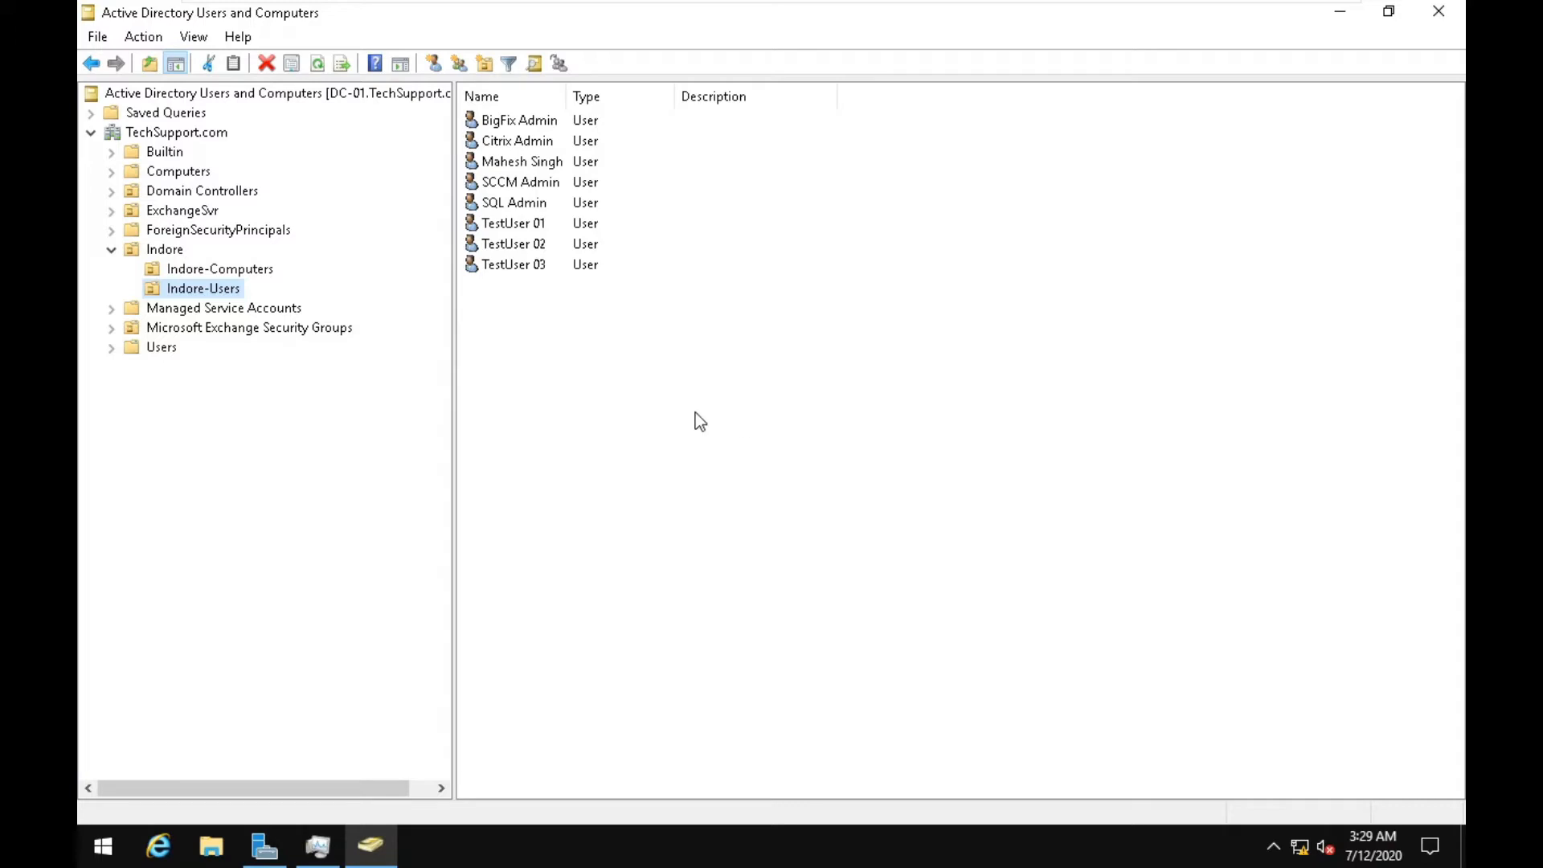
click(550, 224)
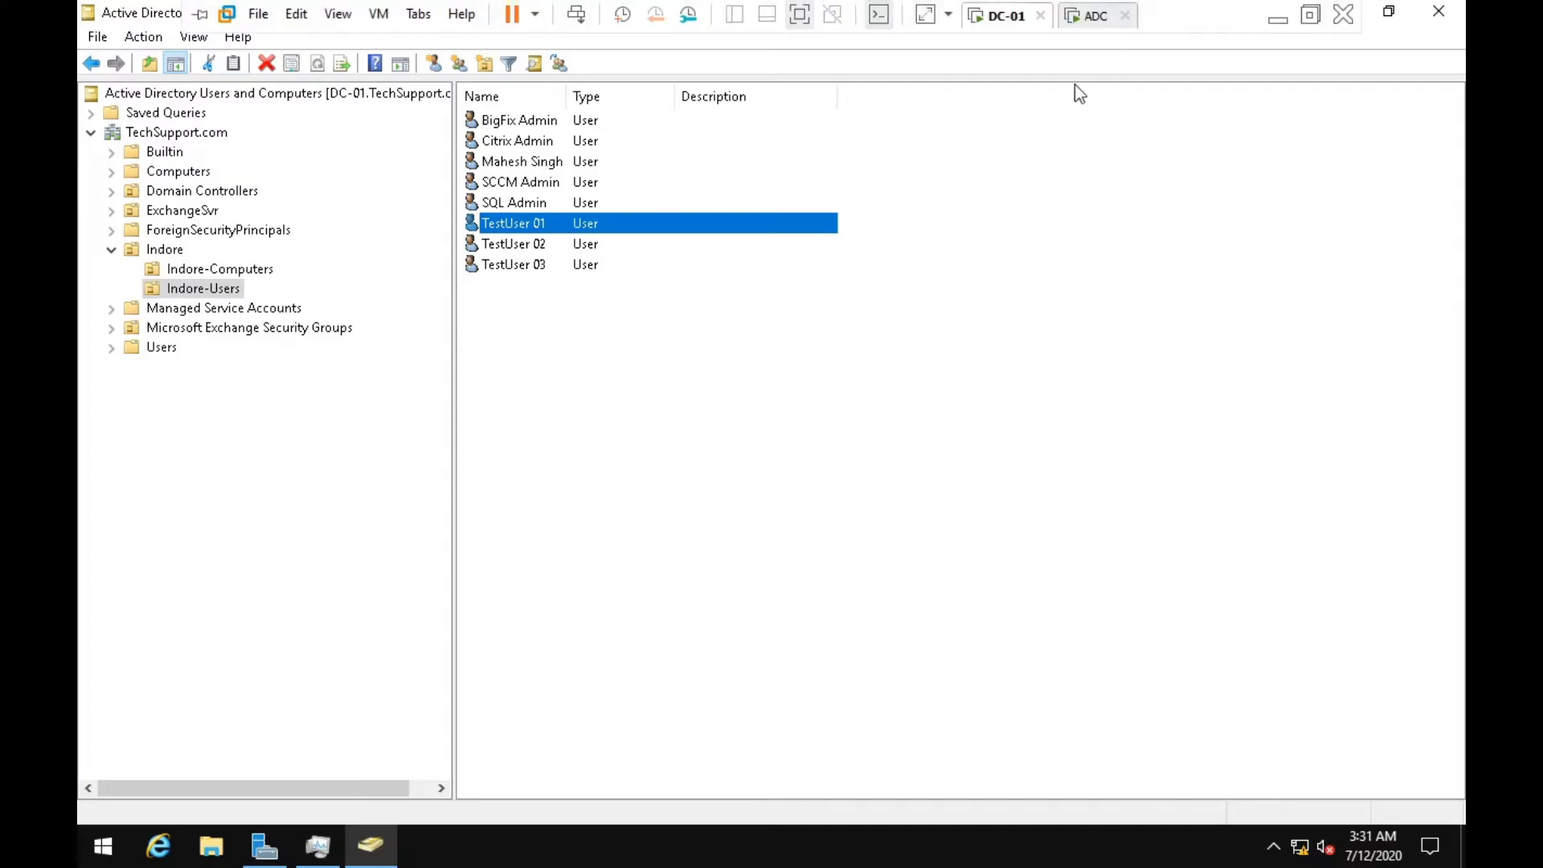
click(1077, 16)
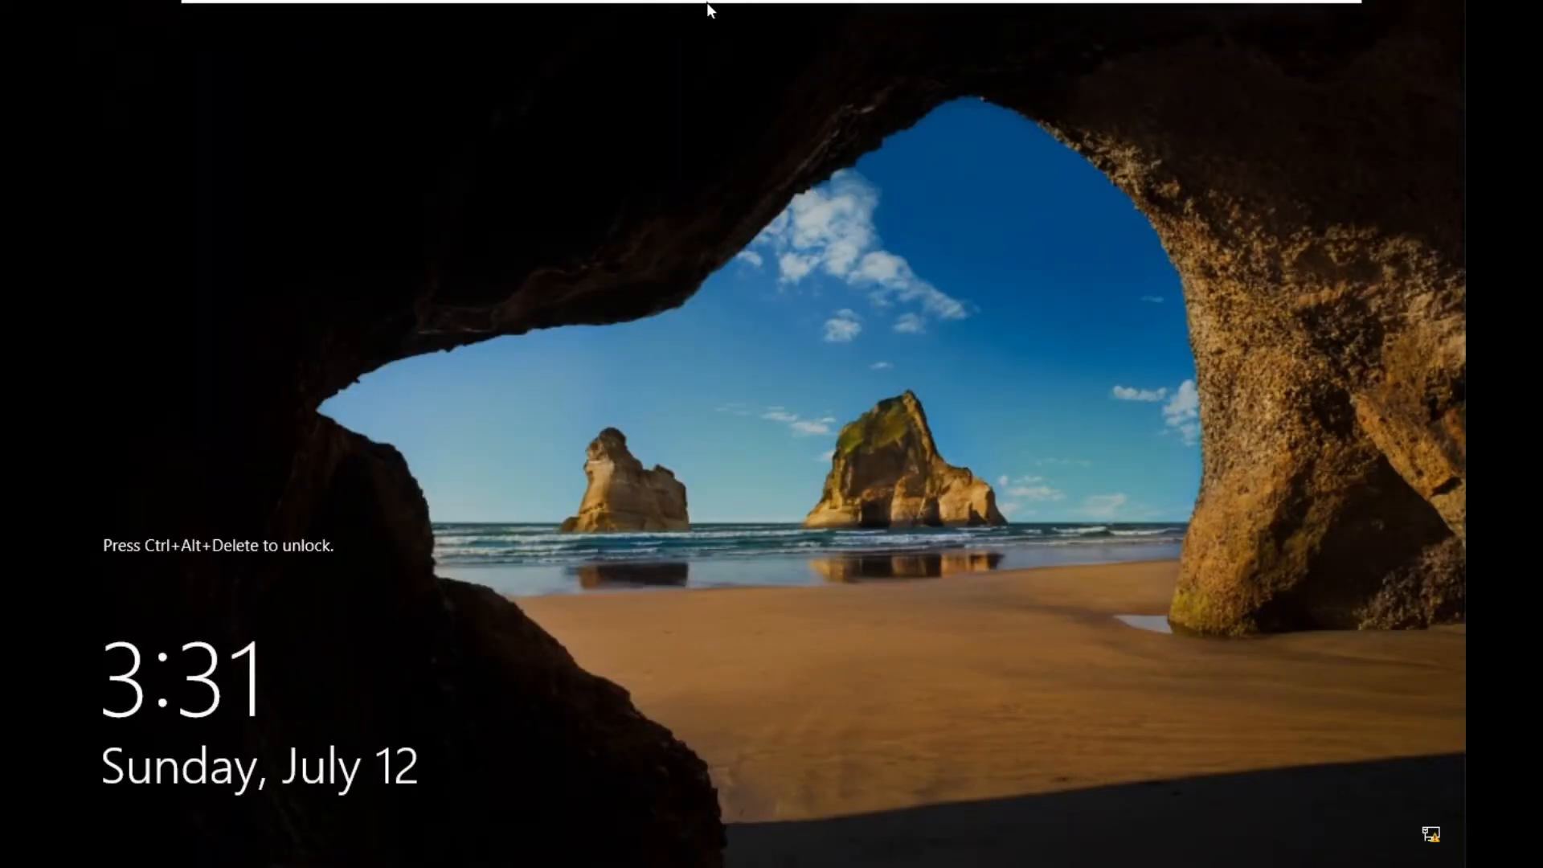
Unlock ADC with the account password and open its Local Server properties page.
mouse_move(706, 1)
click(576, 14)
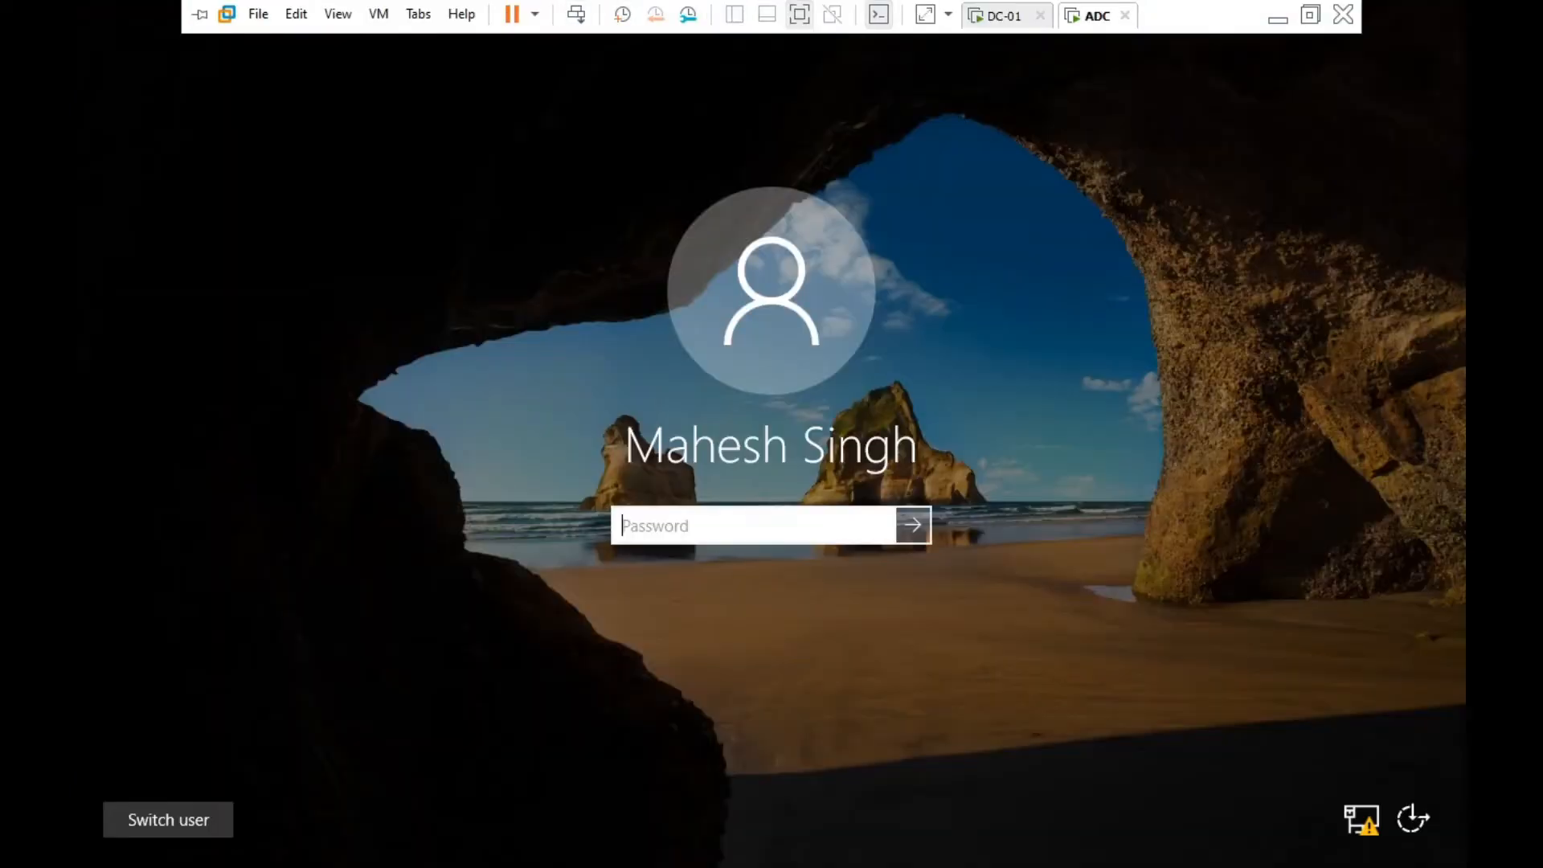
text(••••••••)
key(Return)
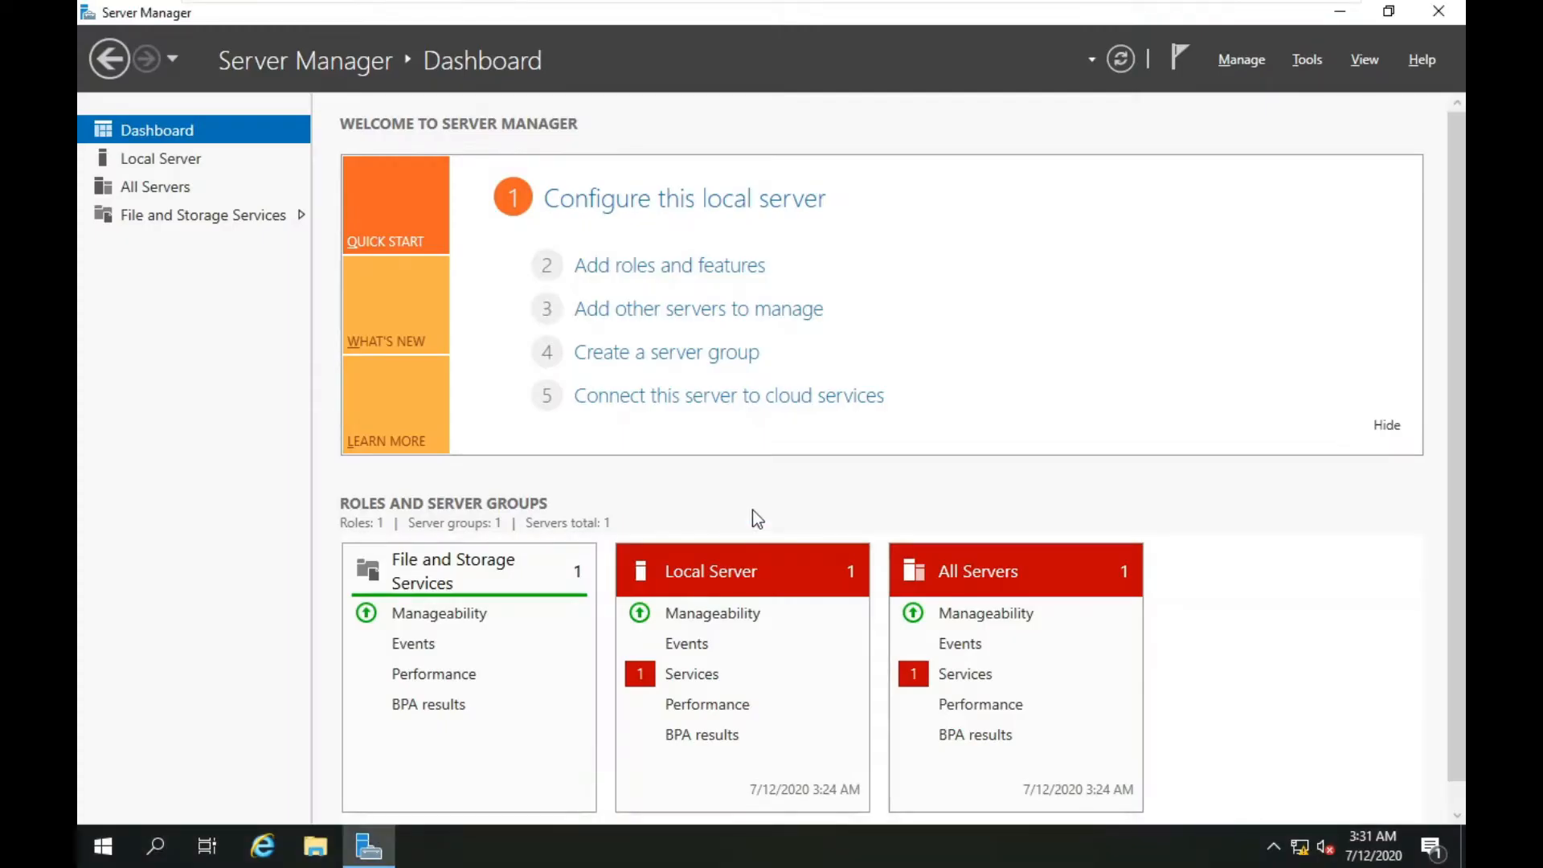
click(161, 159)
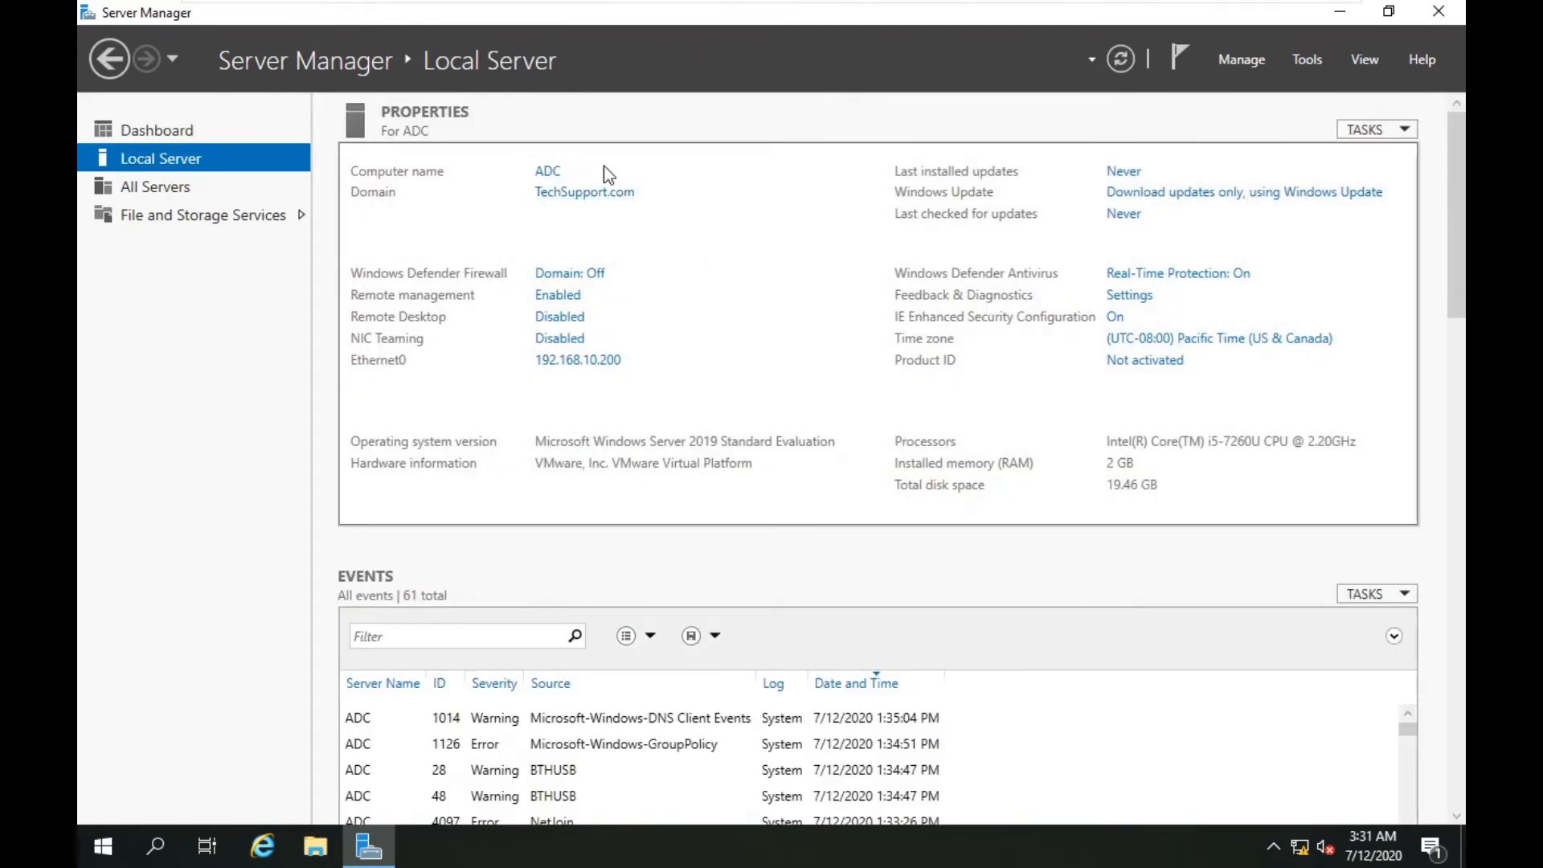
click(548, 171)
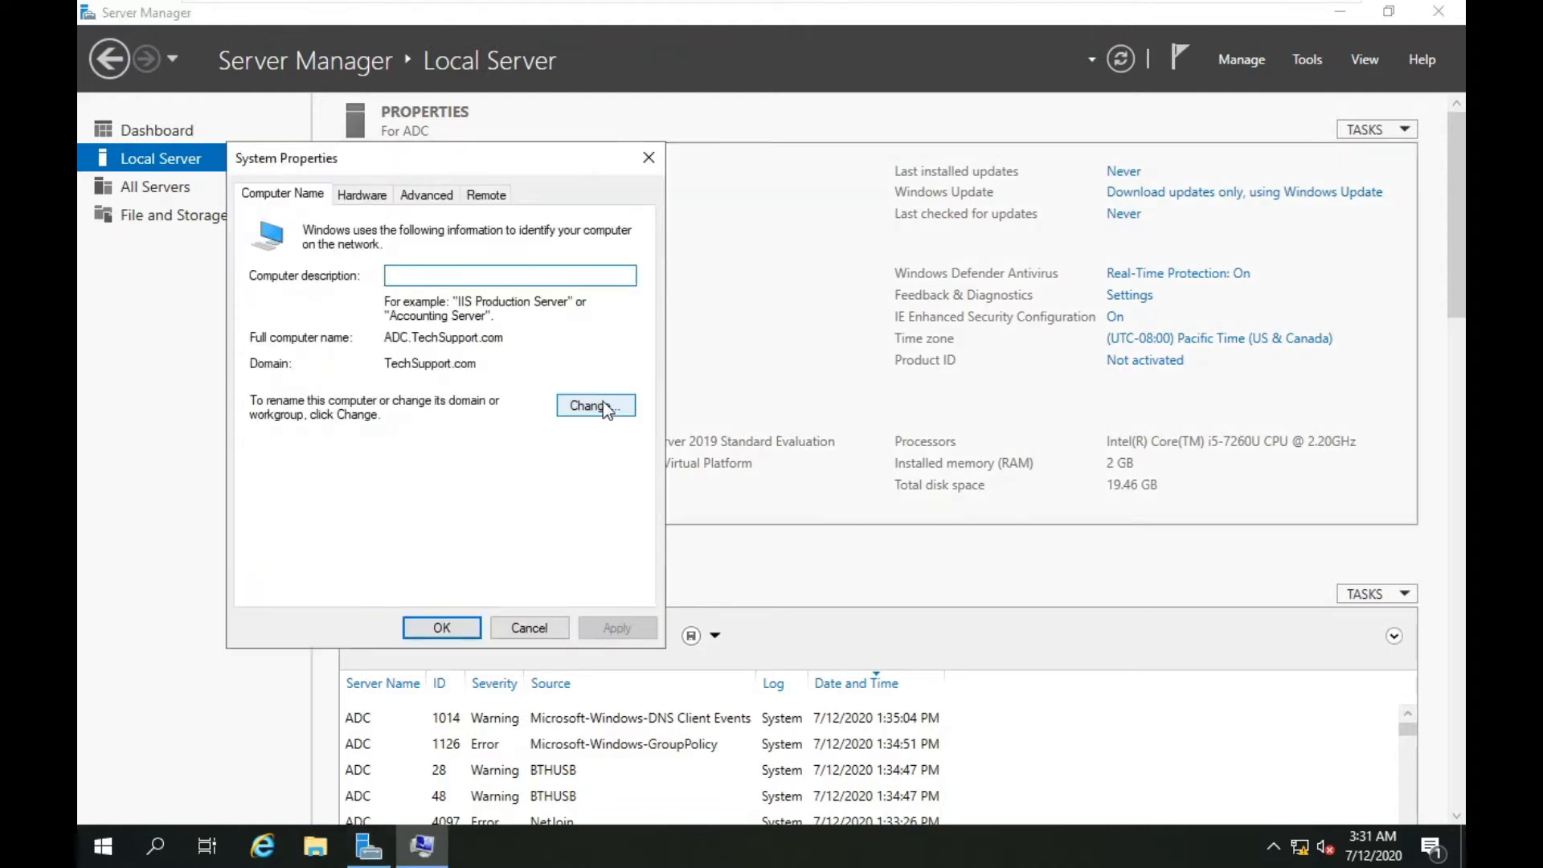
click(599, 405)
click(378, 472)
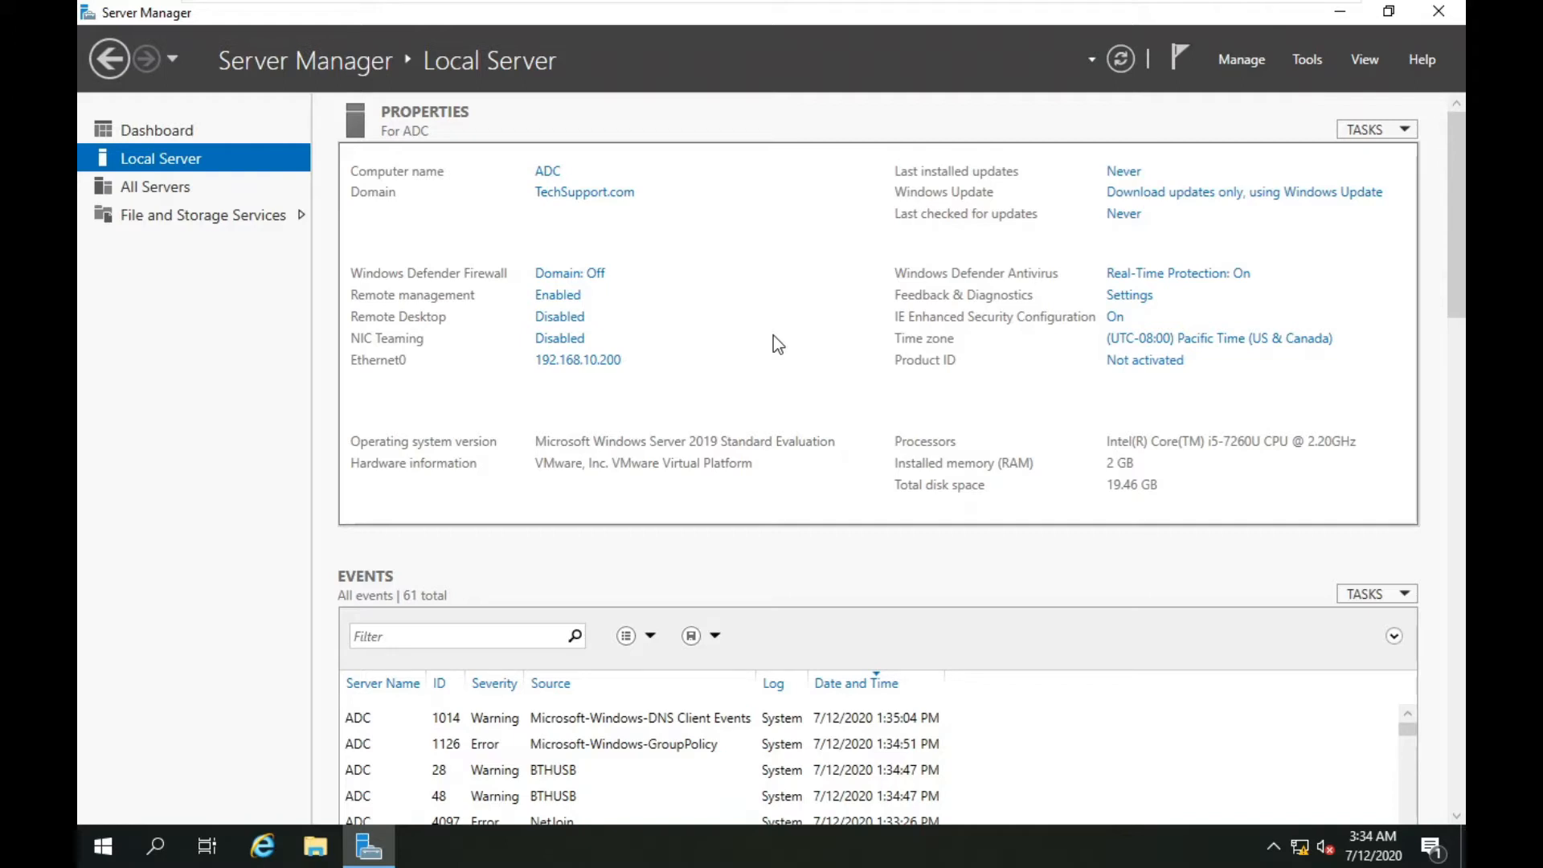
Run Add Roles and Features on ADC, selecting Active Directory Domain Services with its required features.
click(1232, 65)
click(1287, 96)
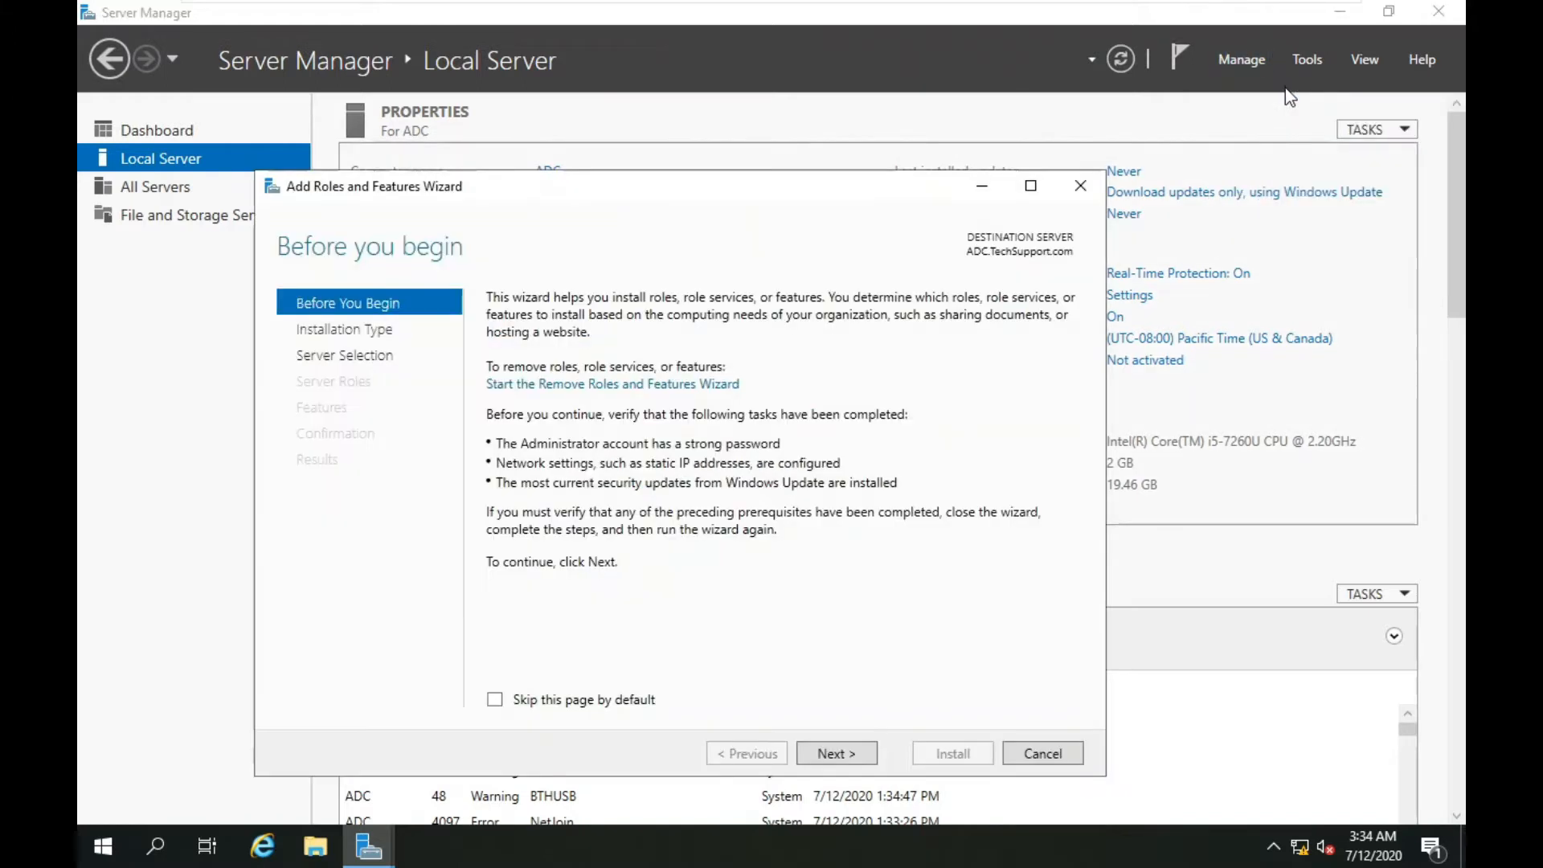
click(827, 753)
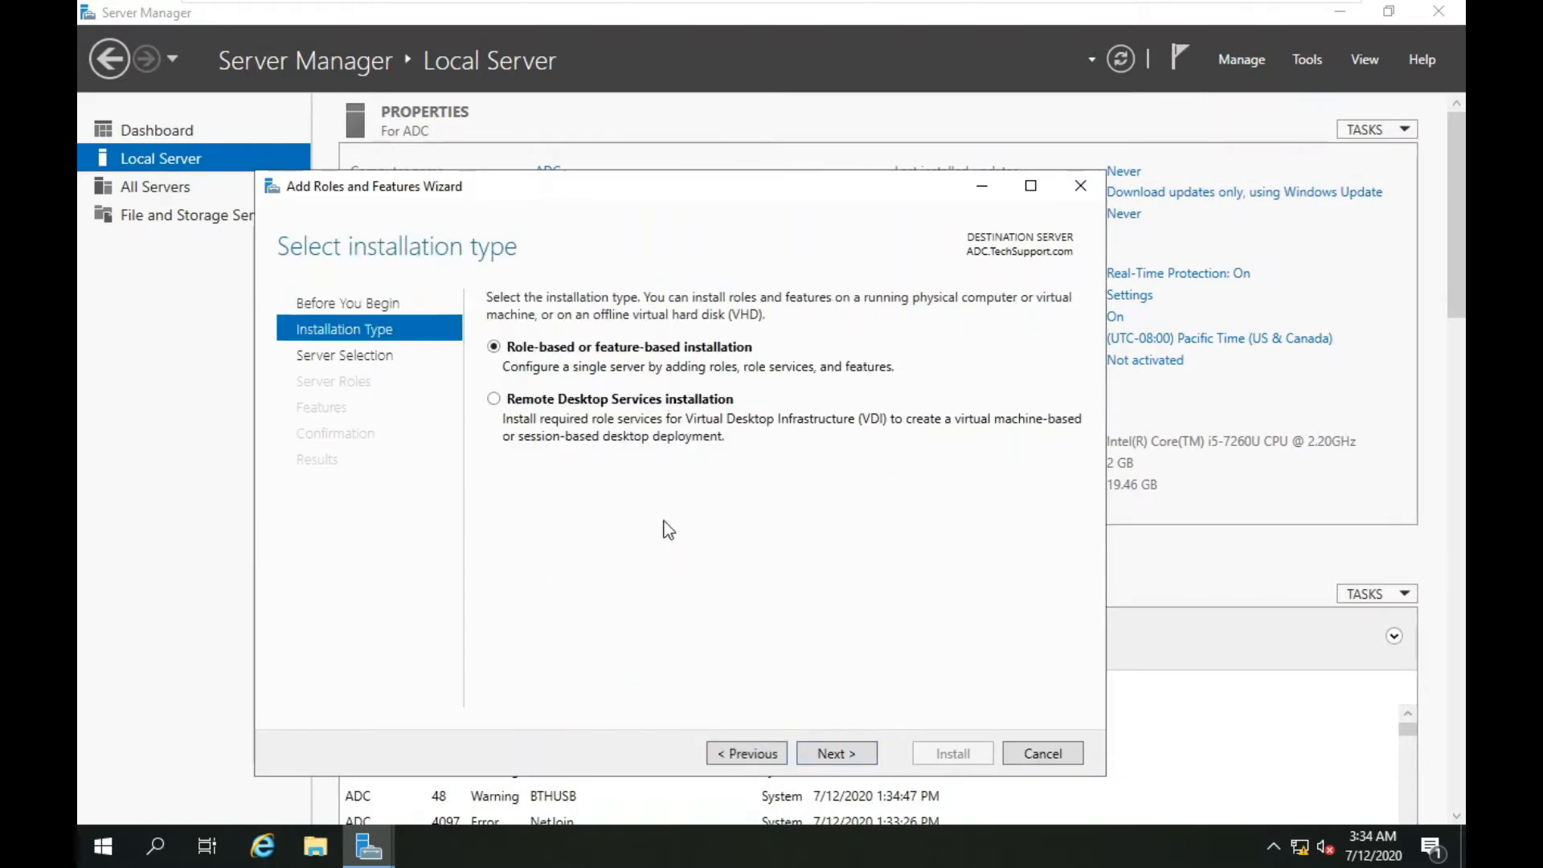
click(842, 751)
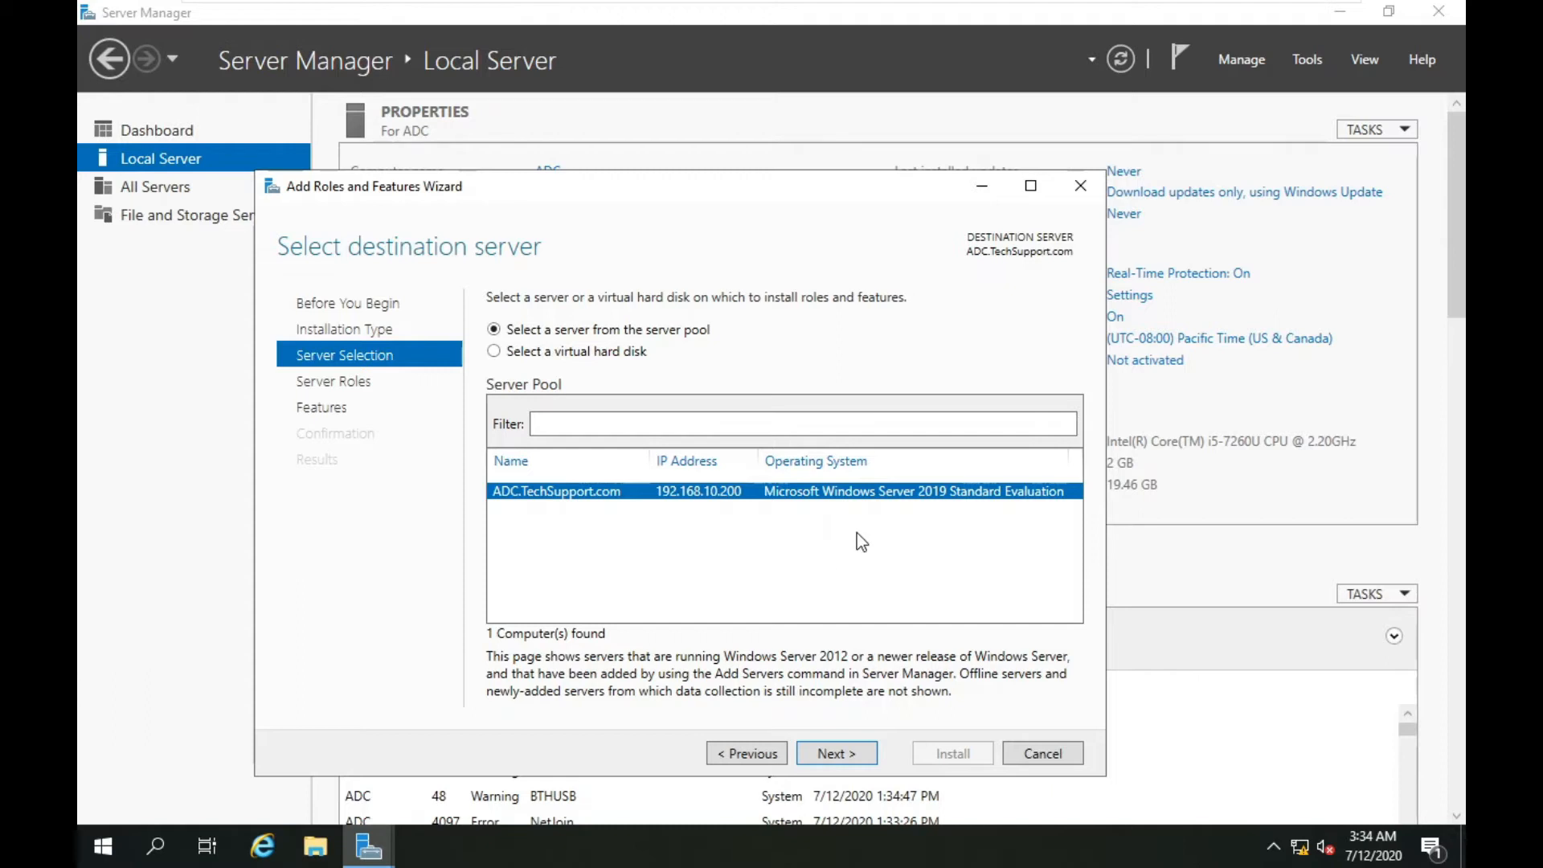
click(836, 759)
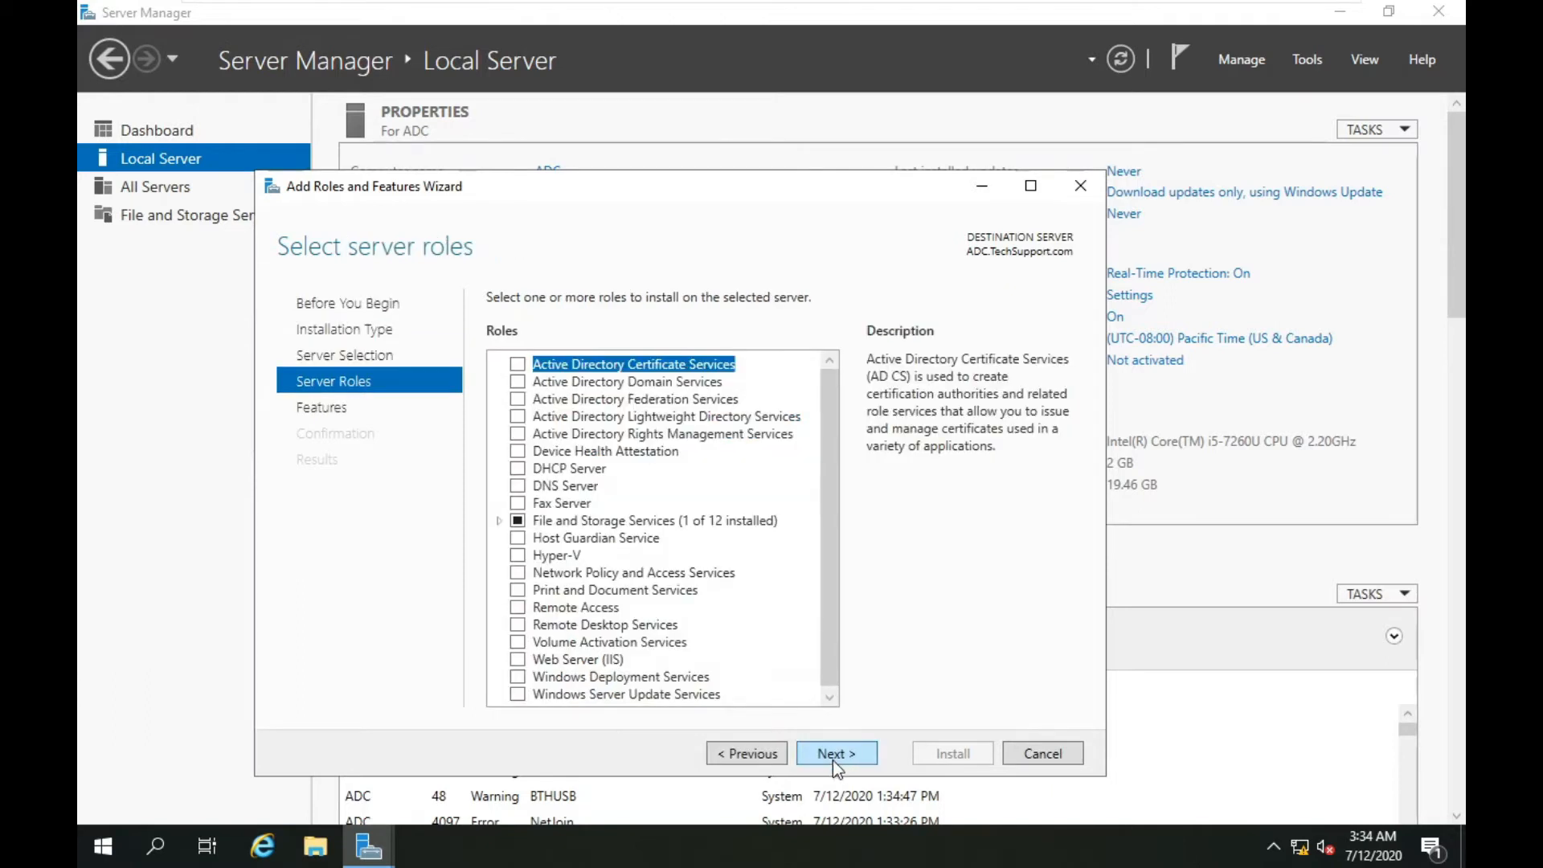
click(517, 382)
click(742, 664)
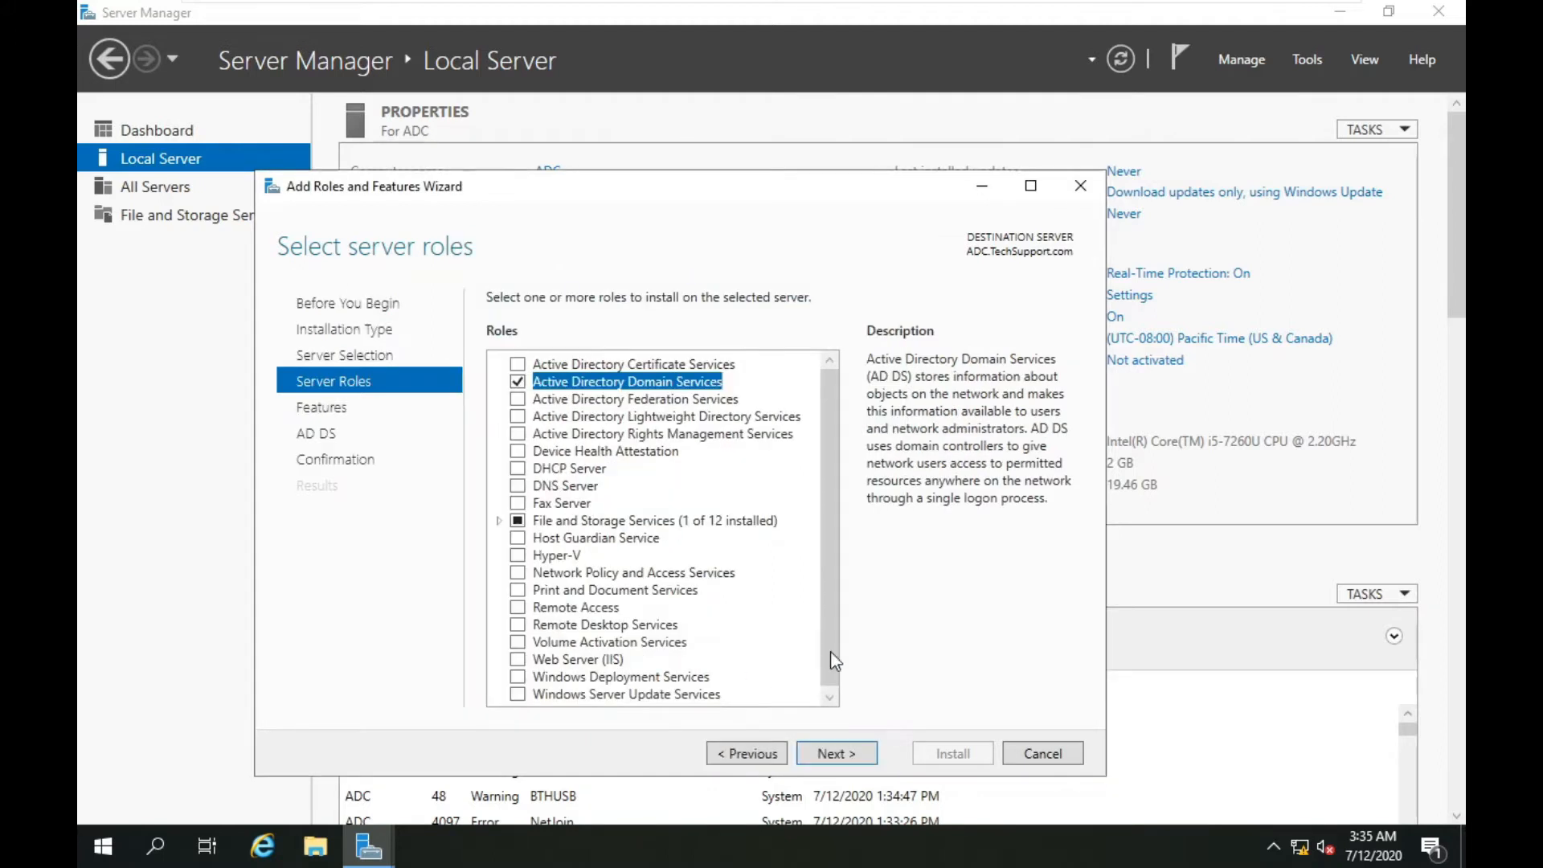
click(845, 757)
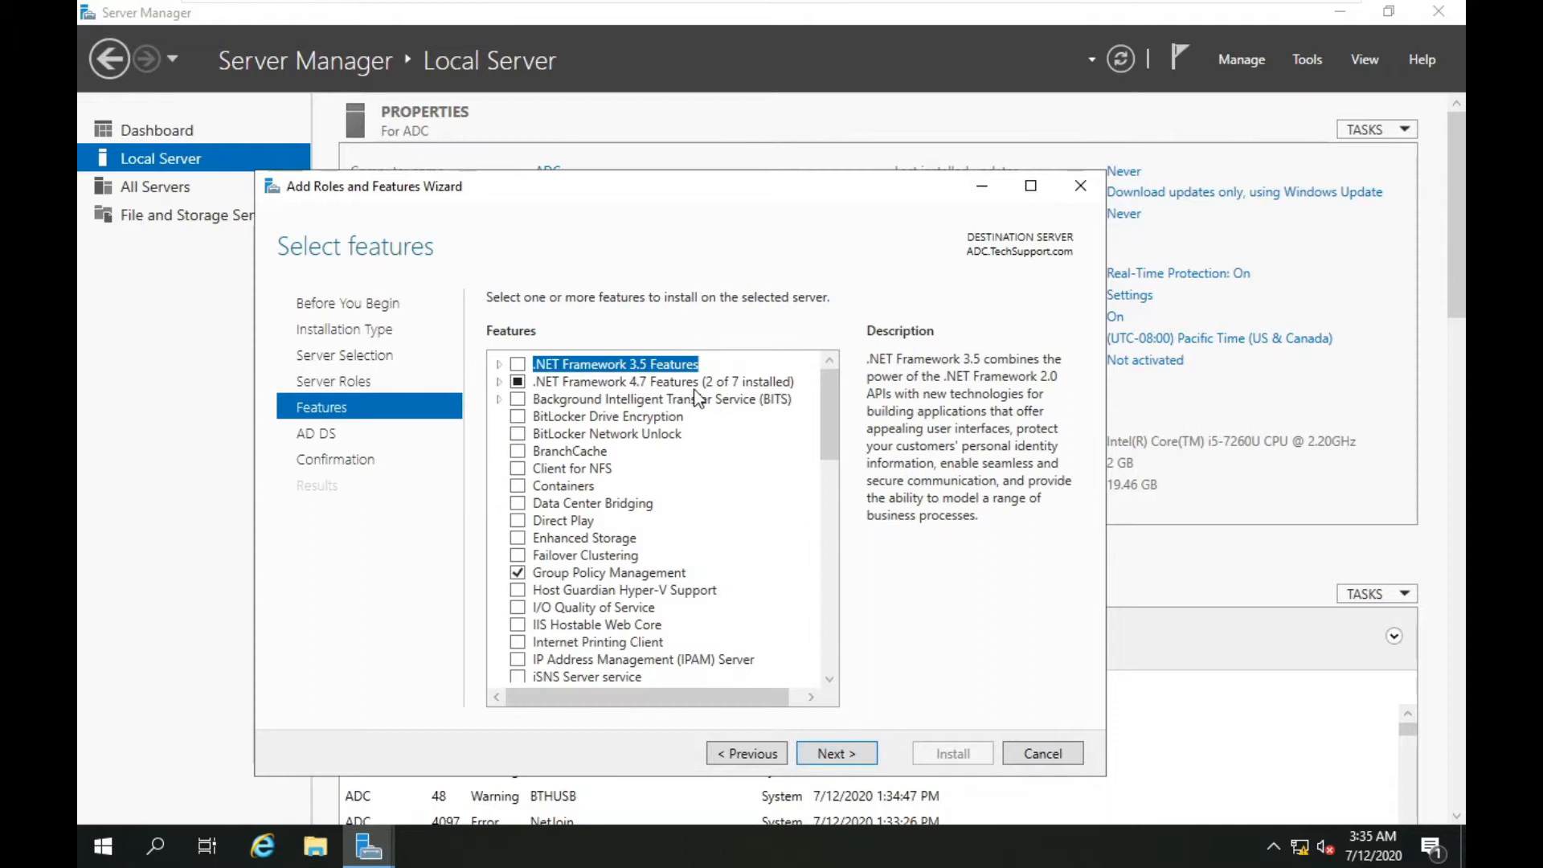
Allow automatic restarts and install the AD DS role.
click(840, 754)
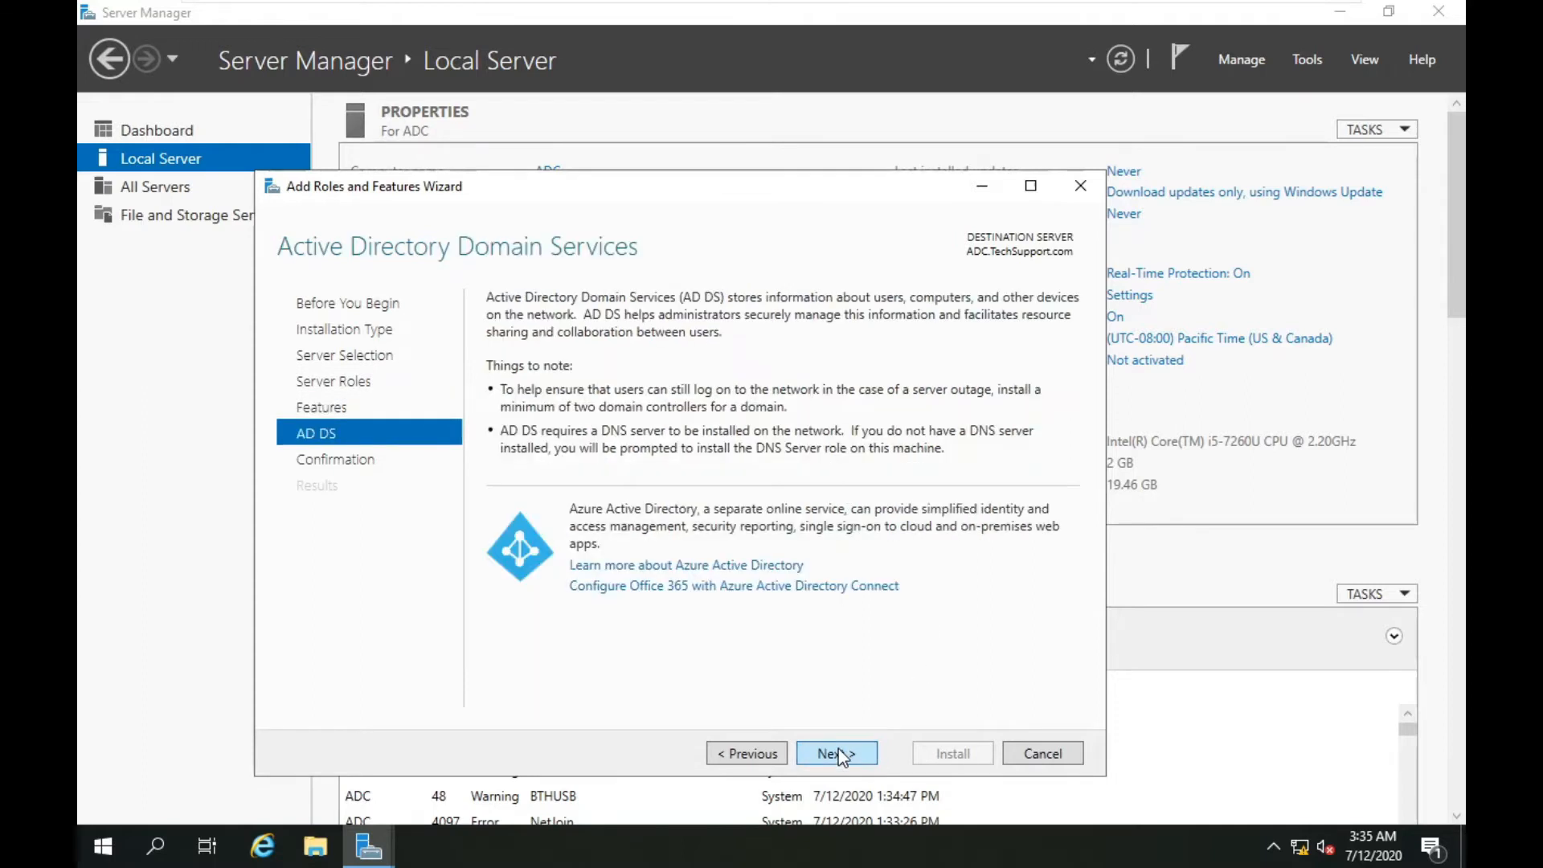
click(838, 756)
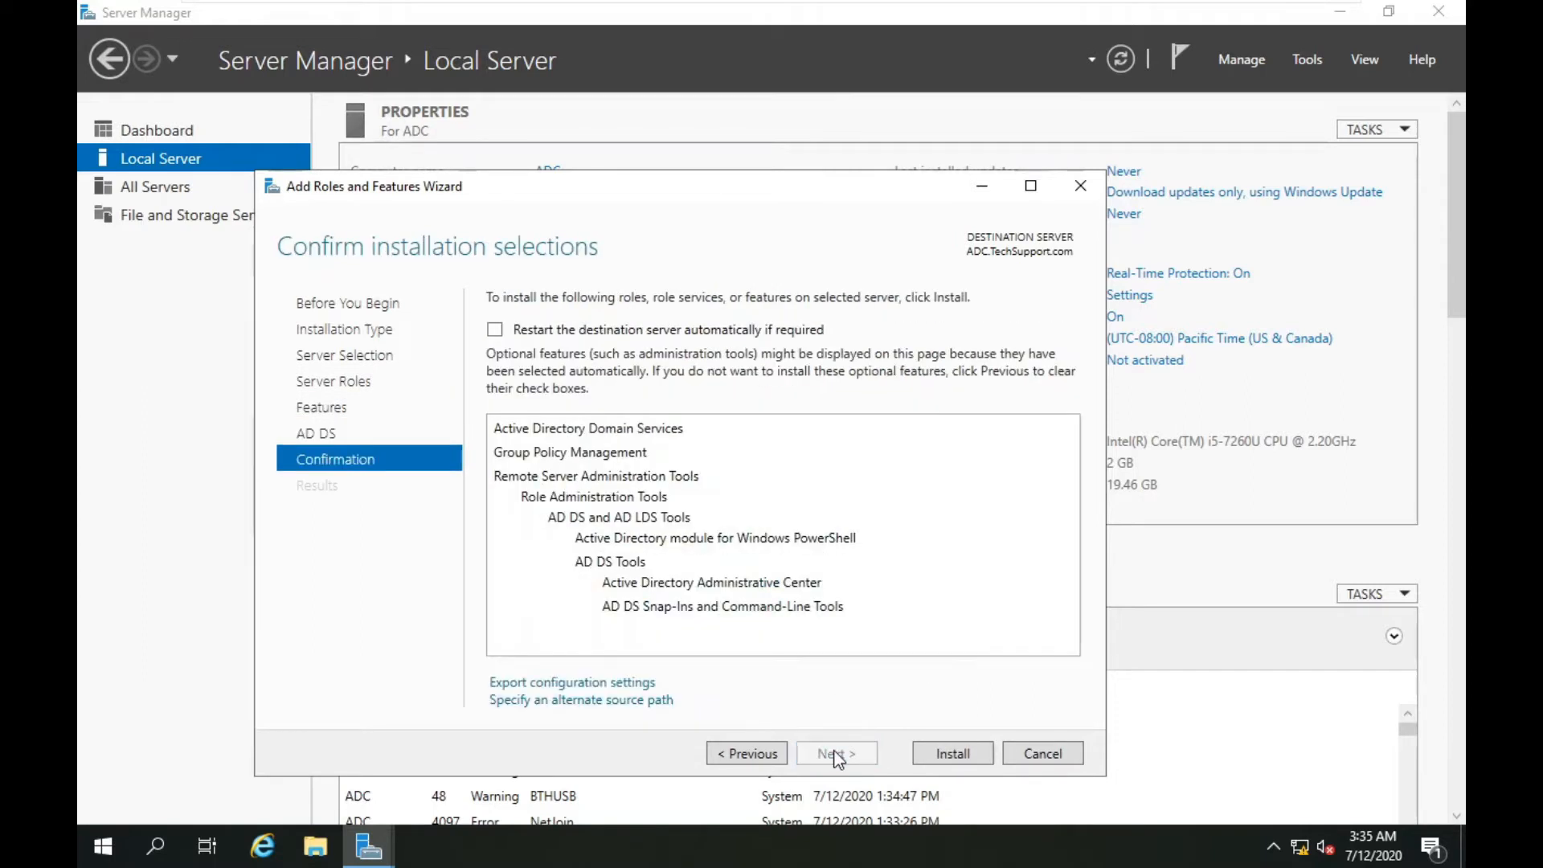
click(545, 331)
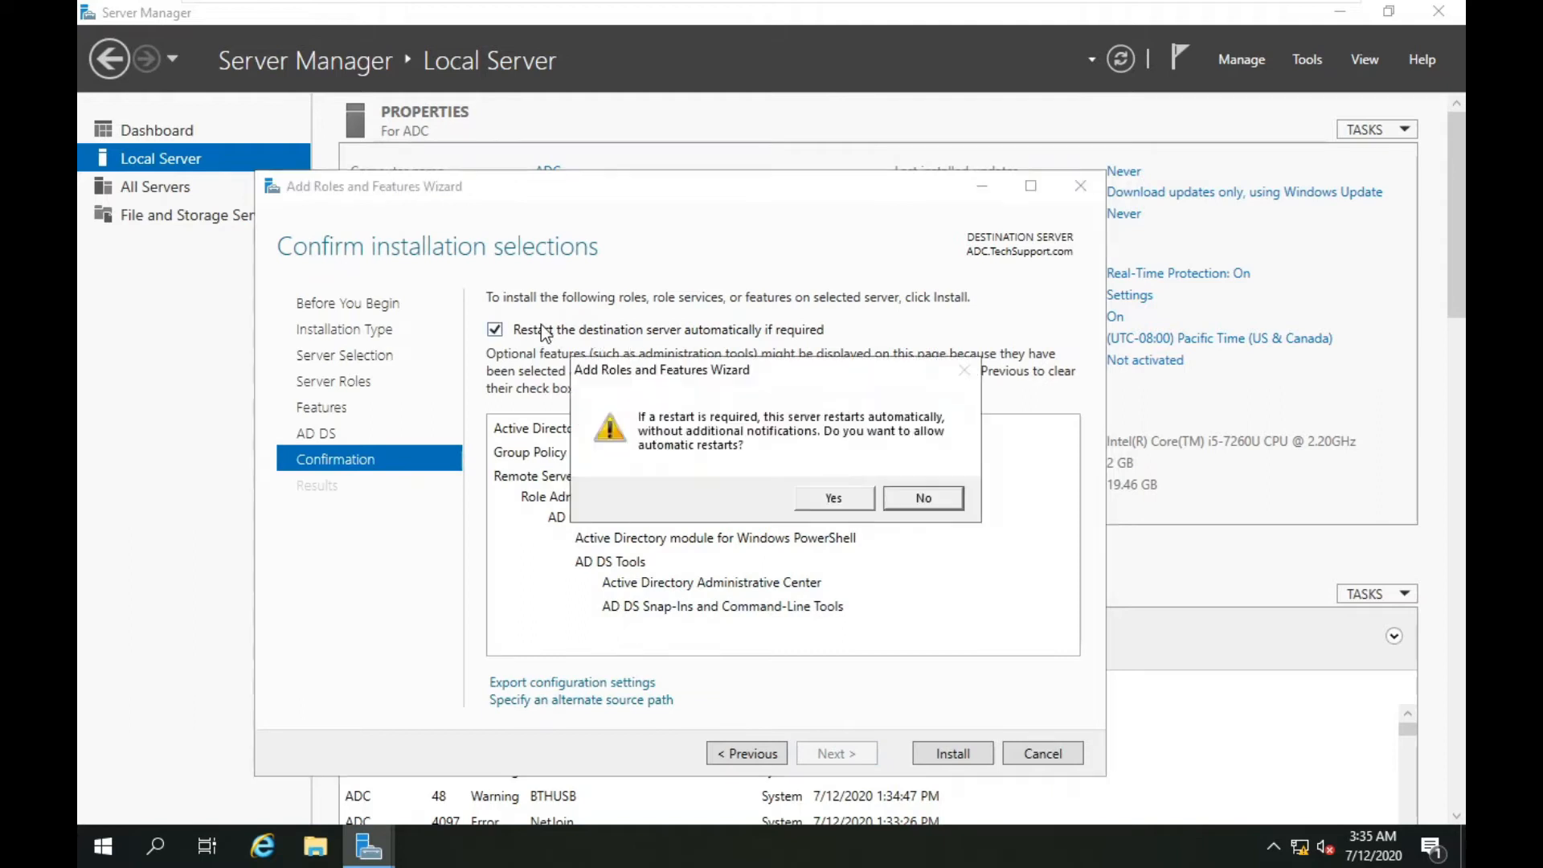
click(833, 500)
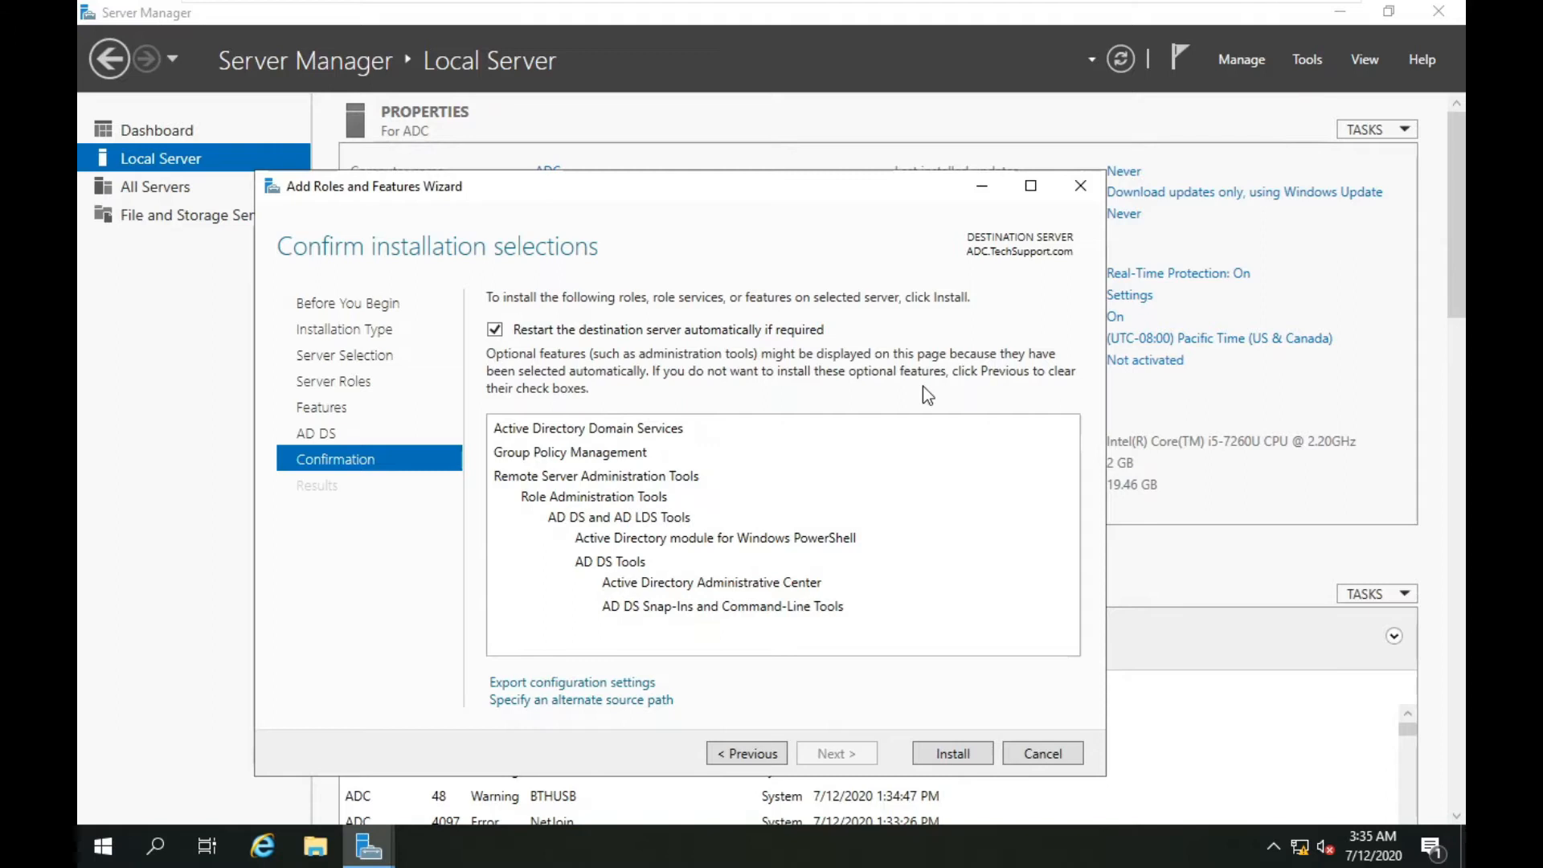
click(945, 755)
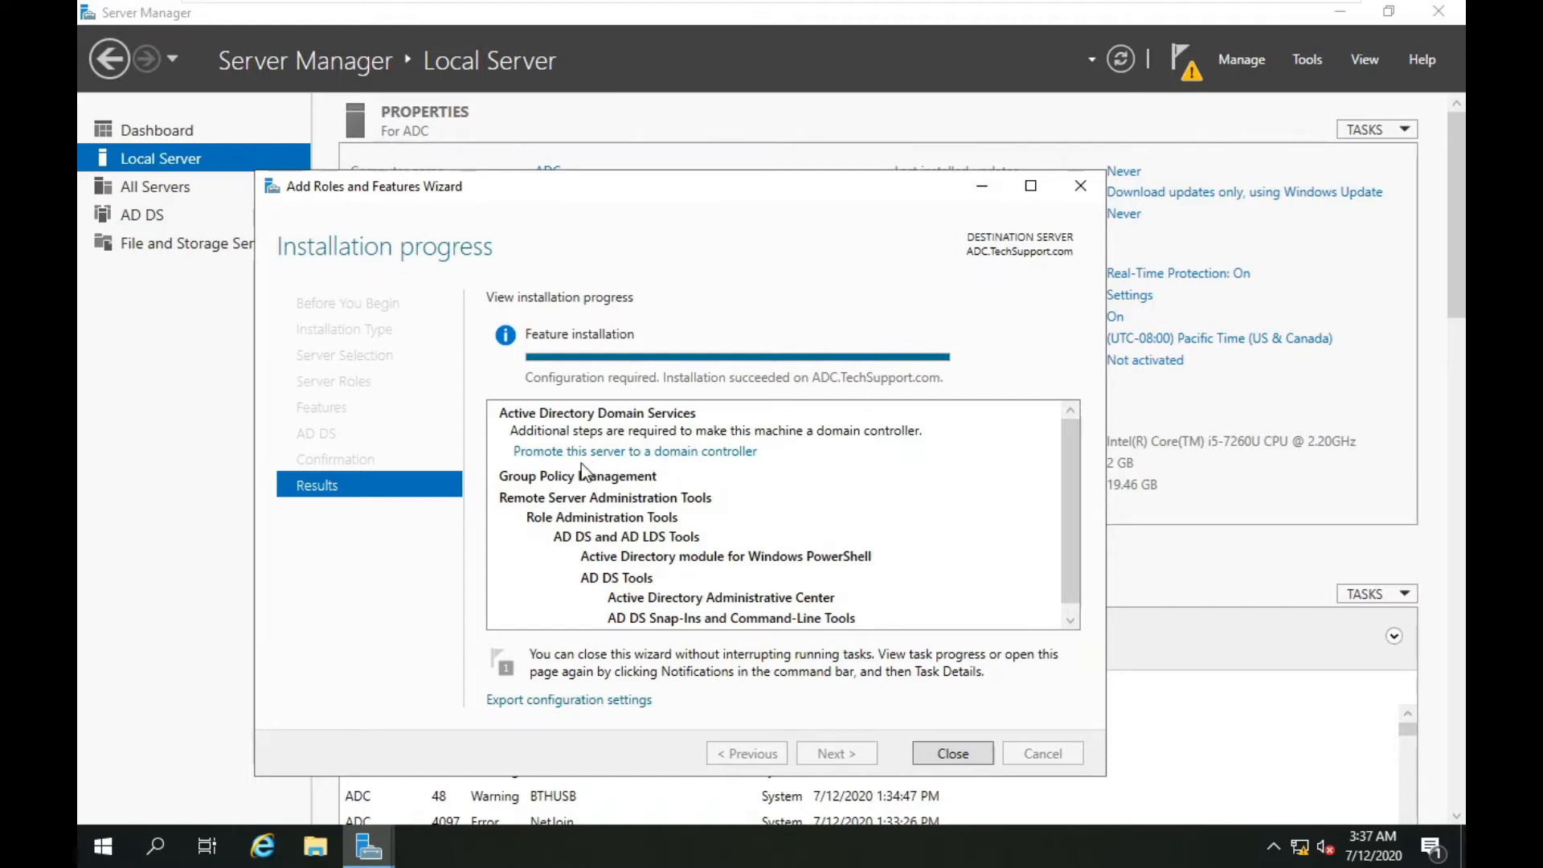
Start promoting ADC, clear the domain field, and pick TechSupport.com as the existing domain.
click(606, 458)
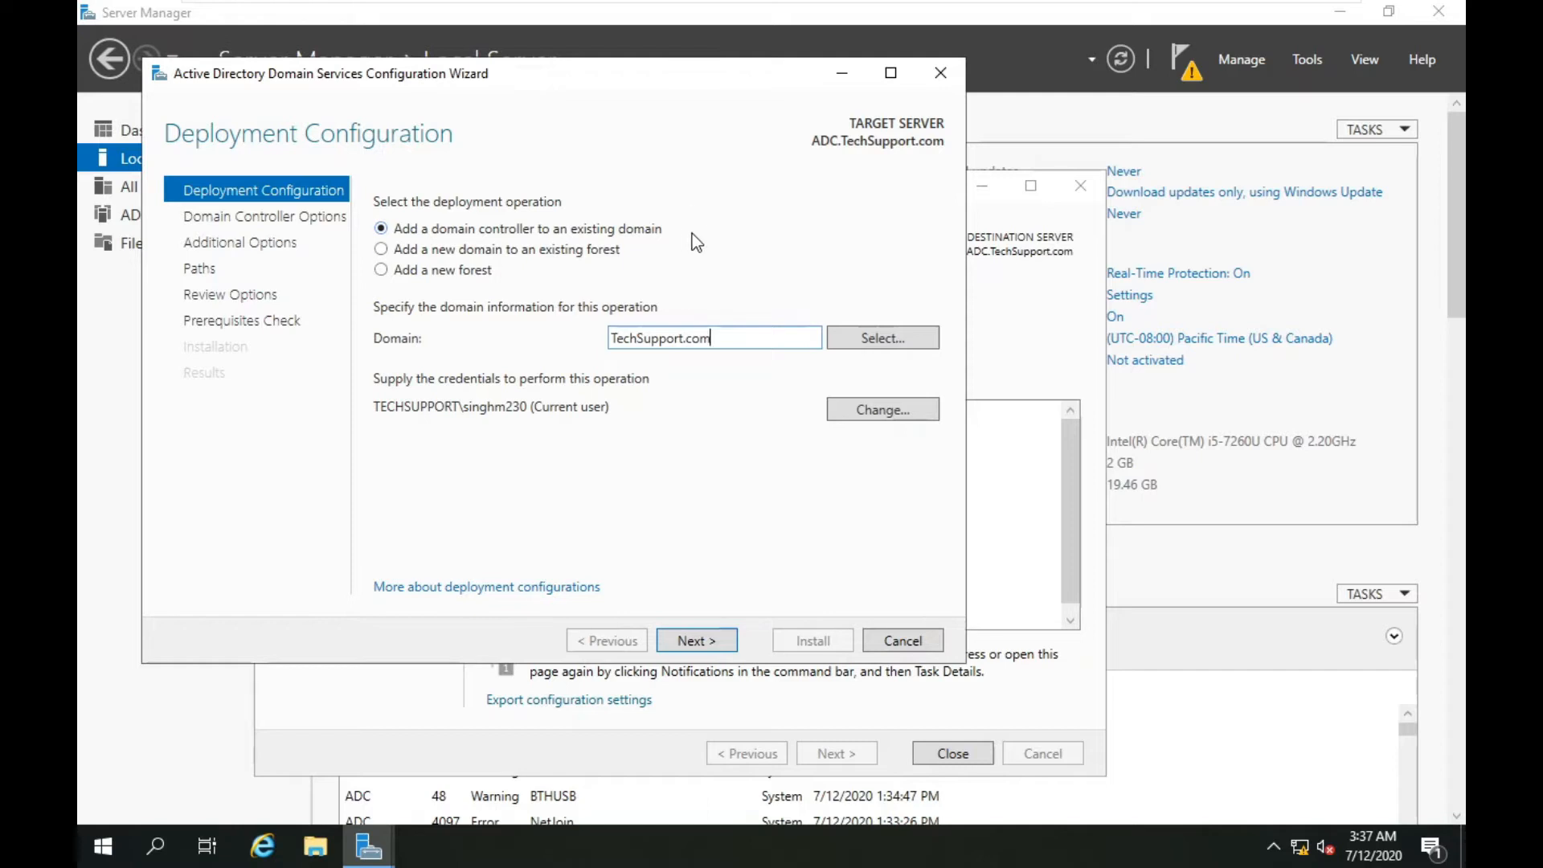
drag(718, 339, 556, 367)
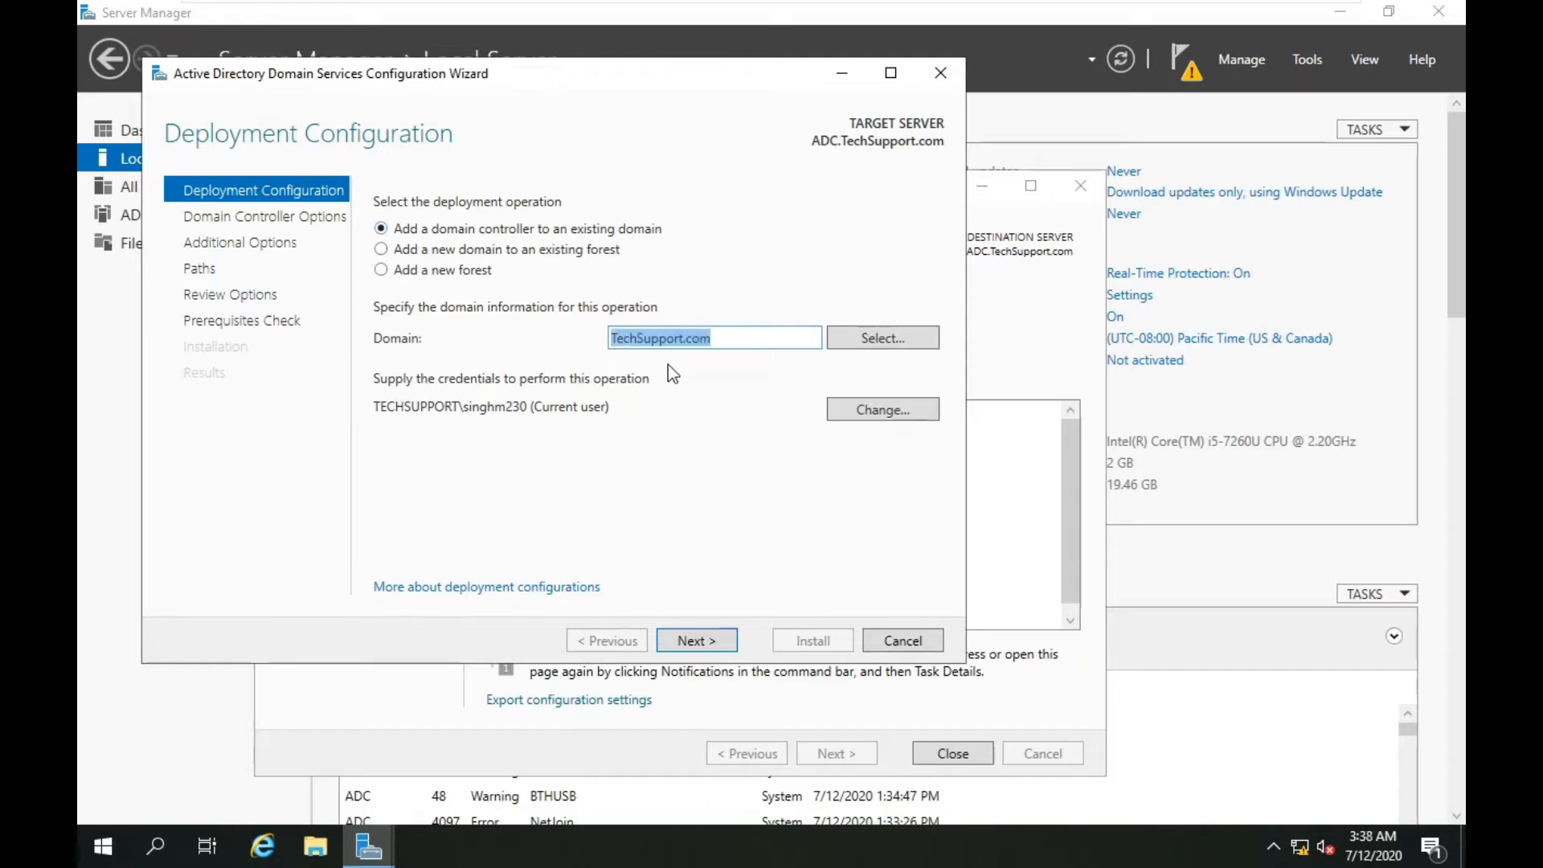
click(715, 340)
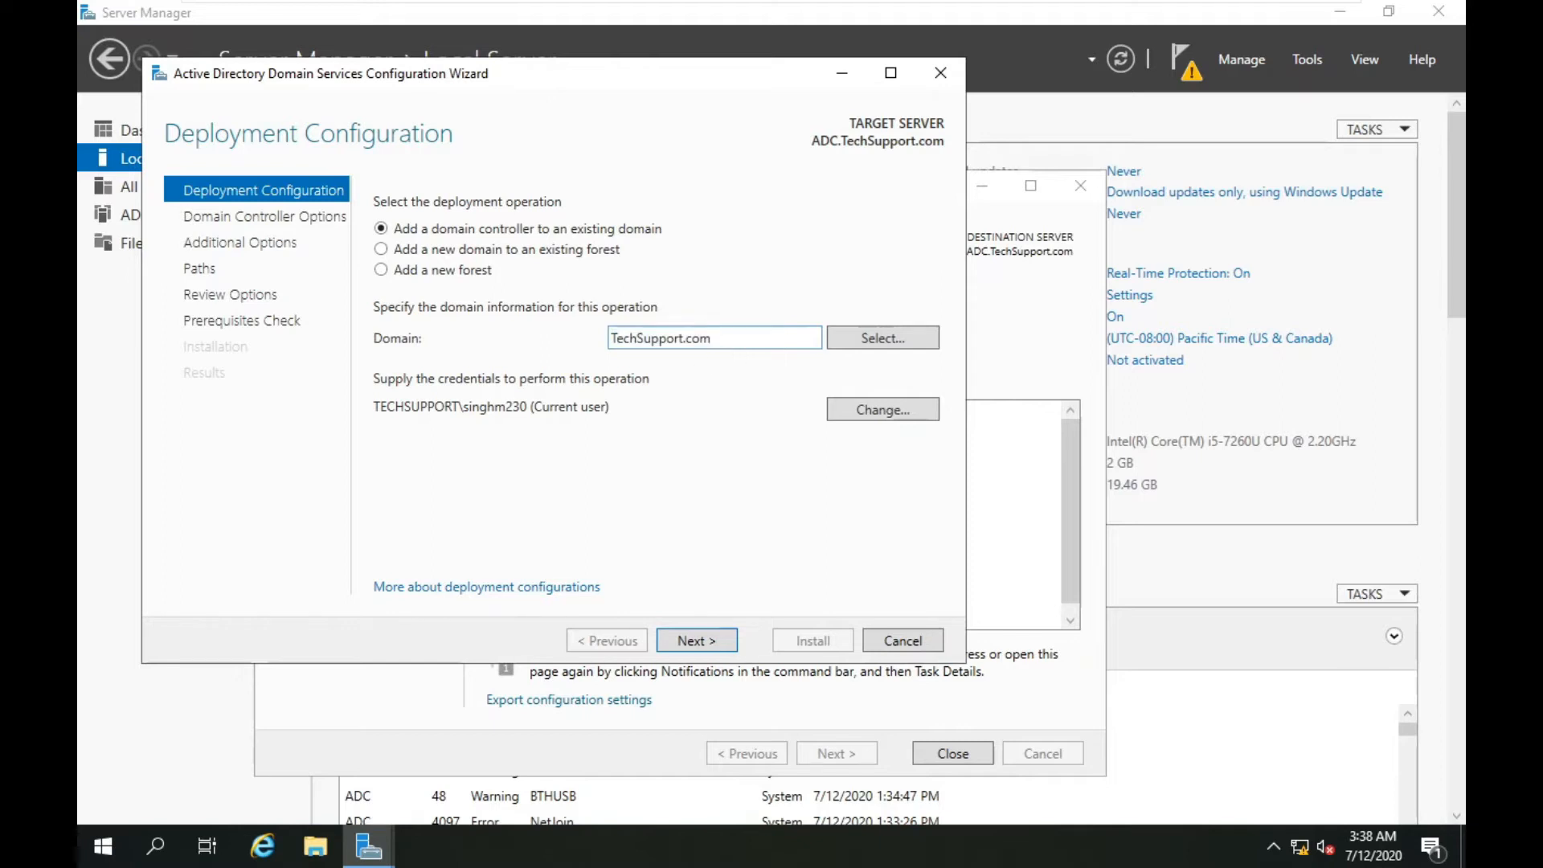
drag(715, 341, 482, 372)
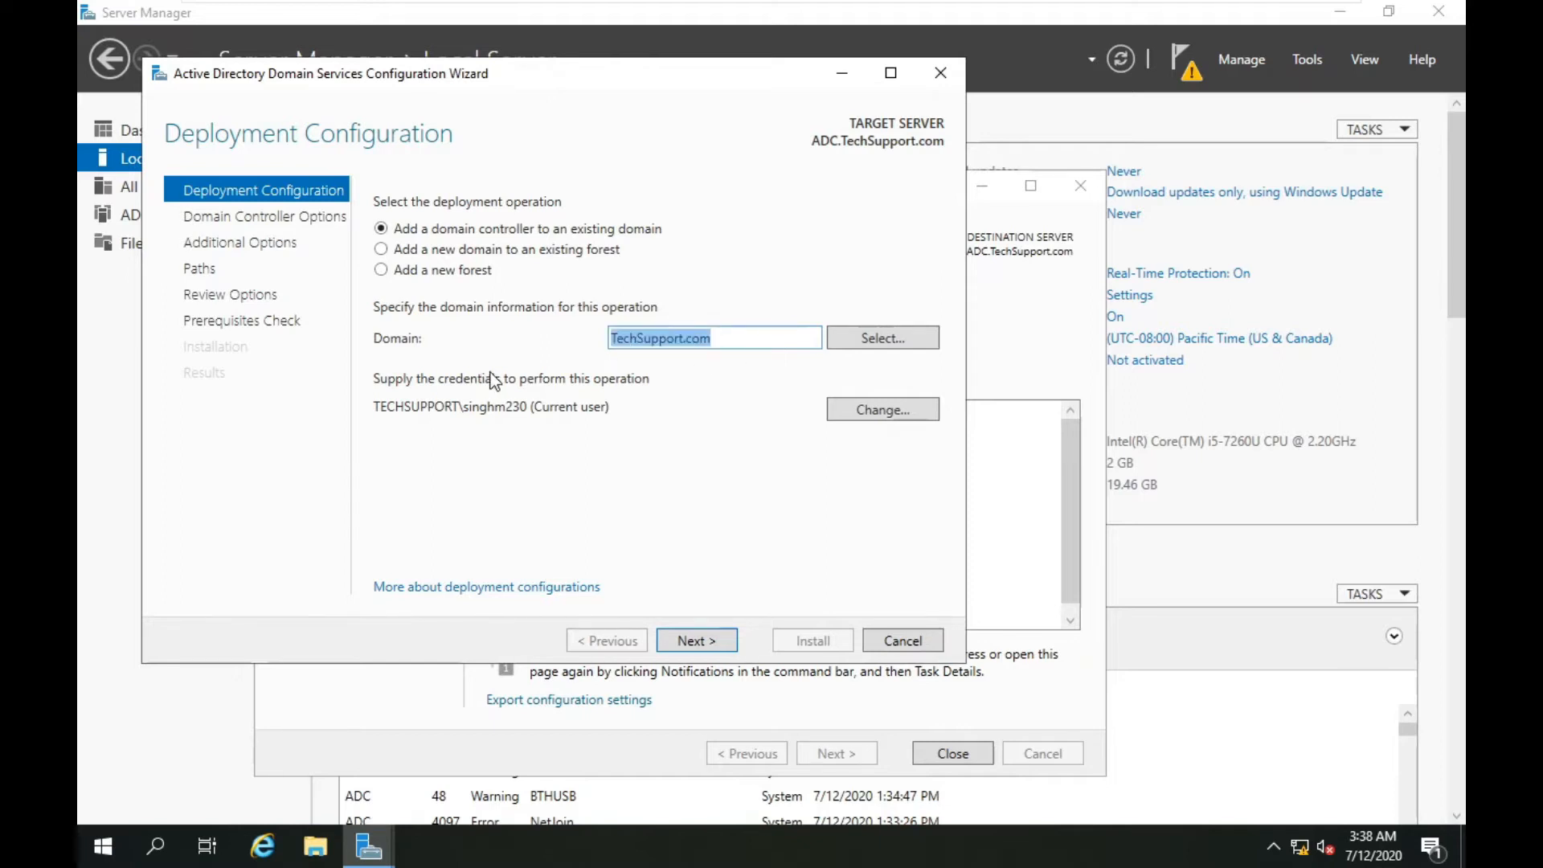
key(BackSpace)
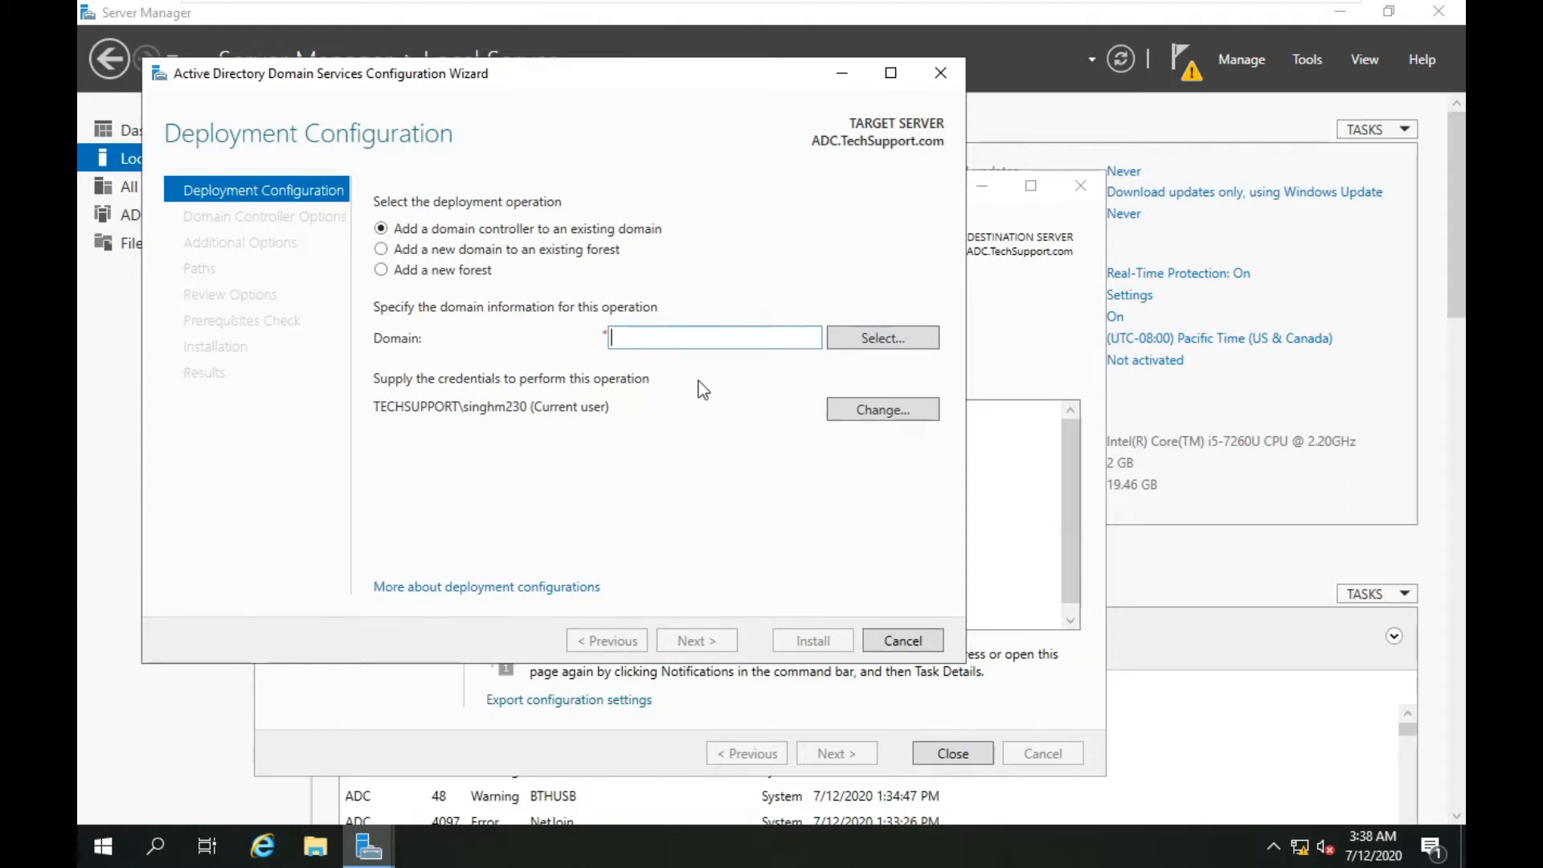
click(864, 341)
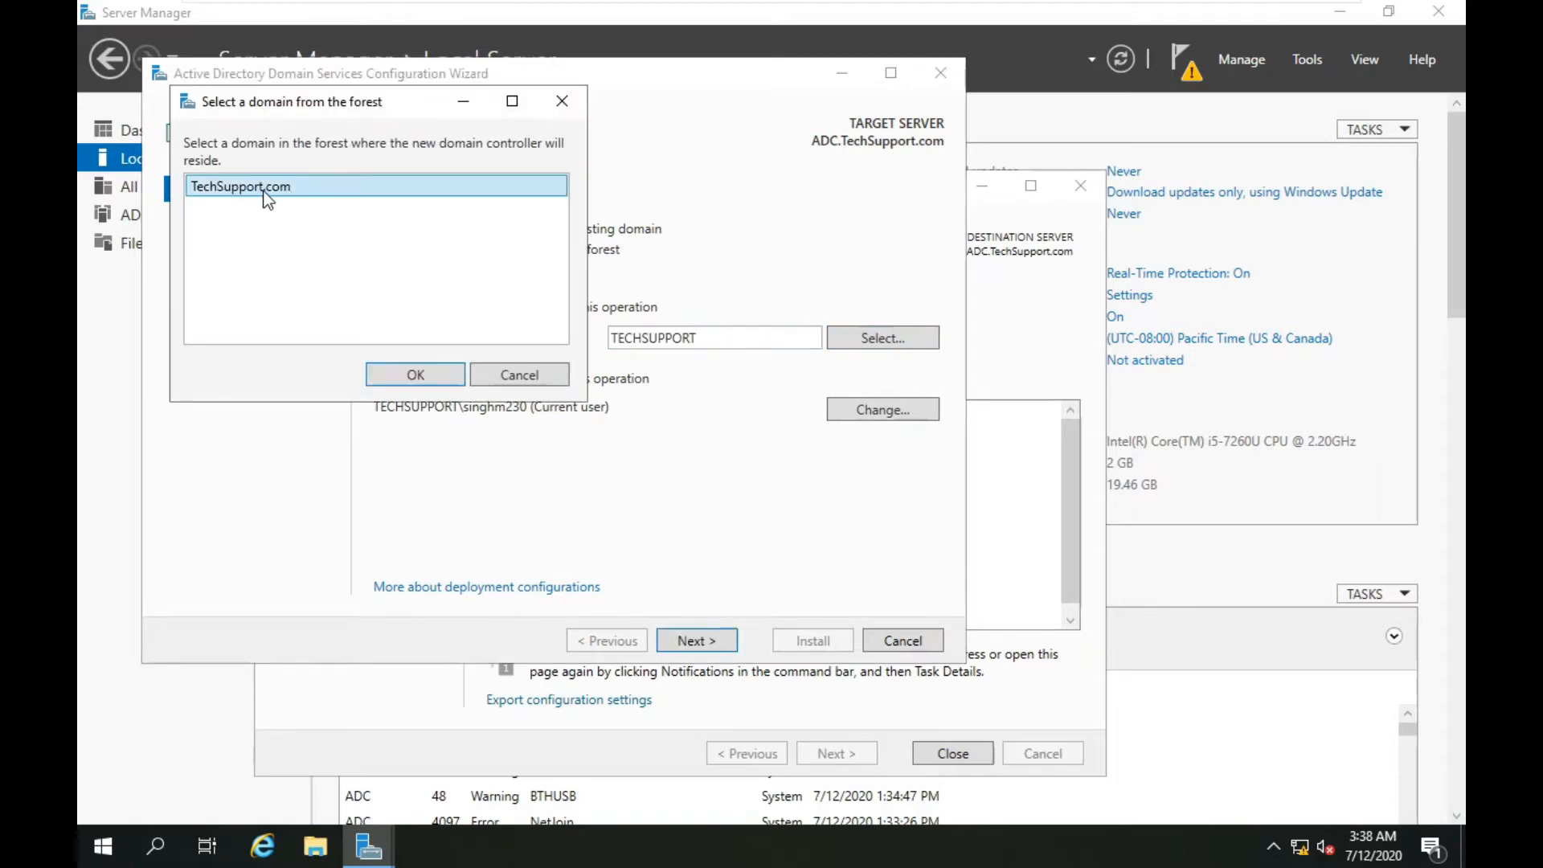
click(400, 384)
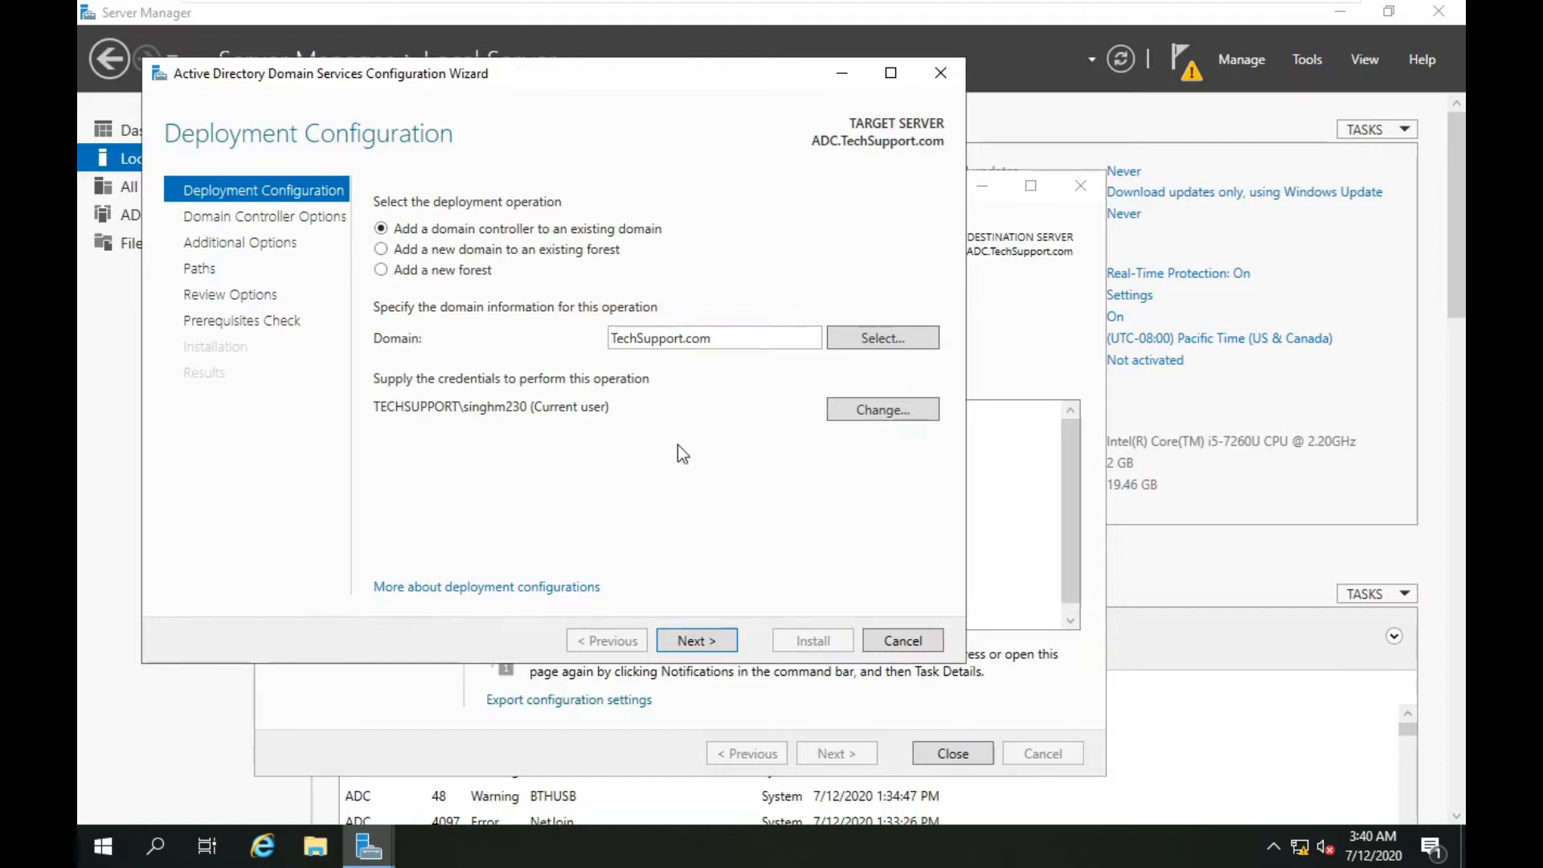
Keep Default-First-Site-Name as the site and enter and confirm the DSRM password.
click(715, 640)
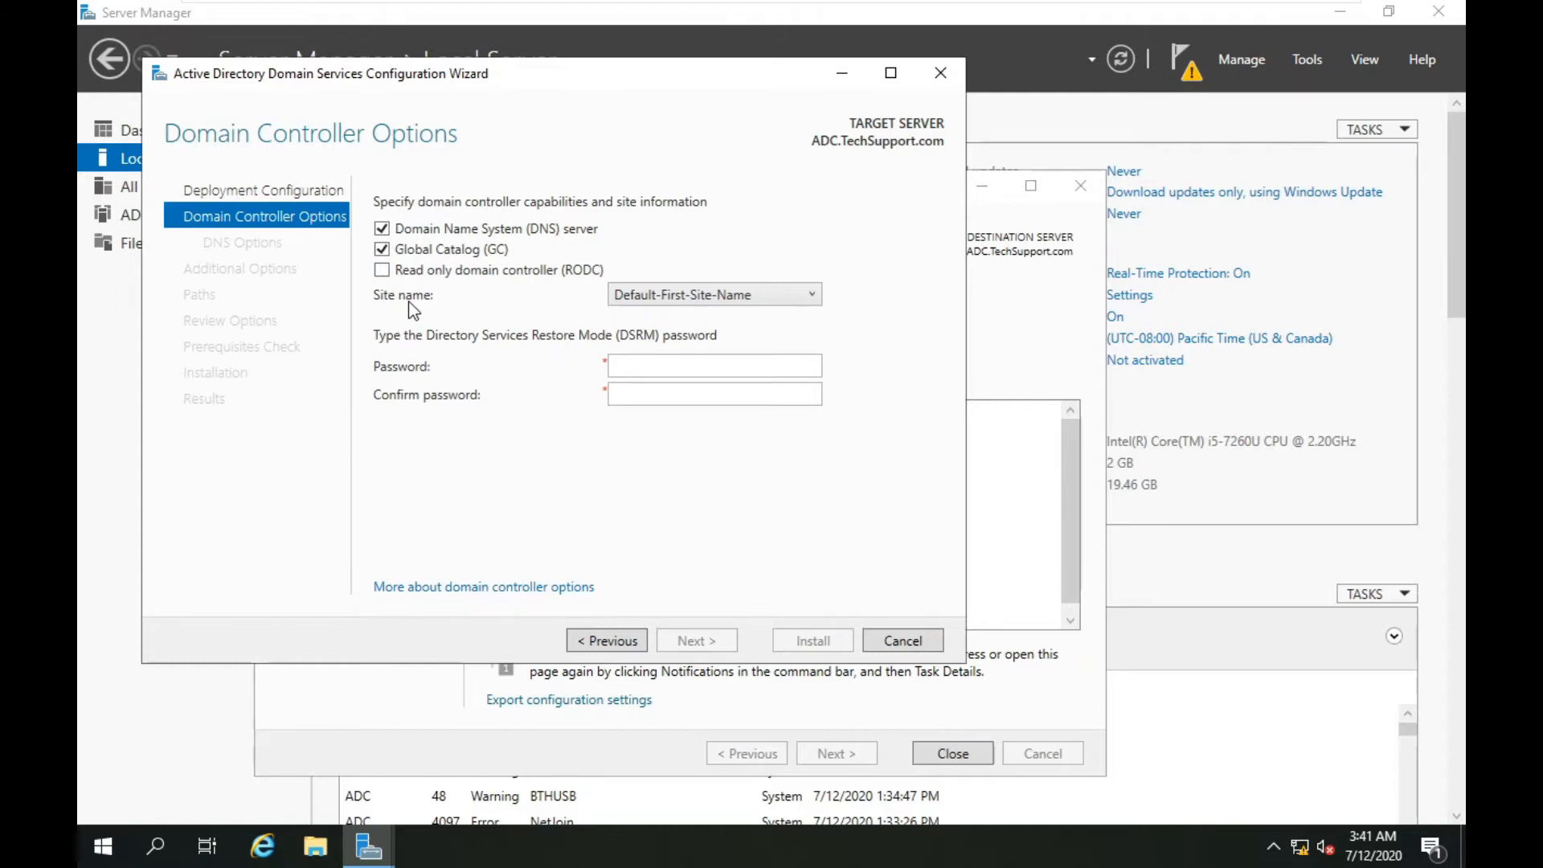
click(698, 294)
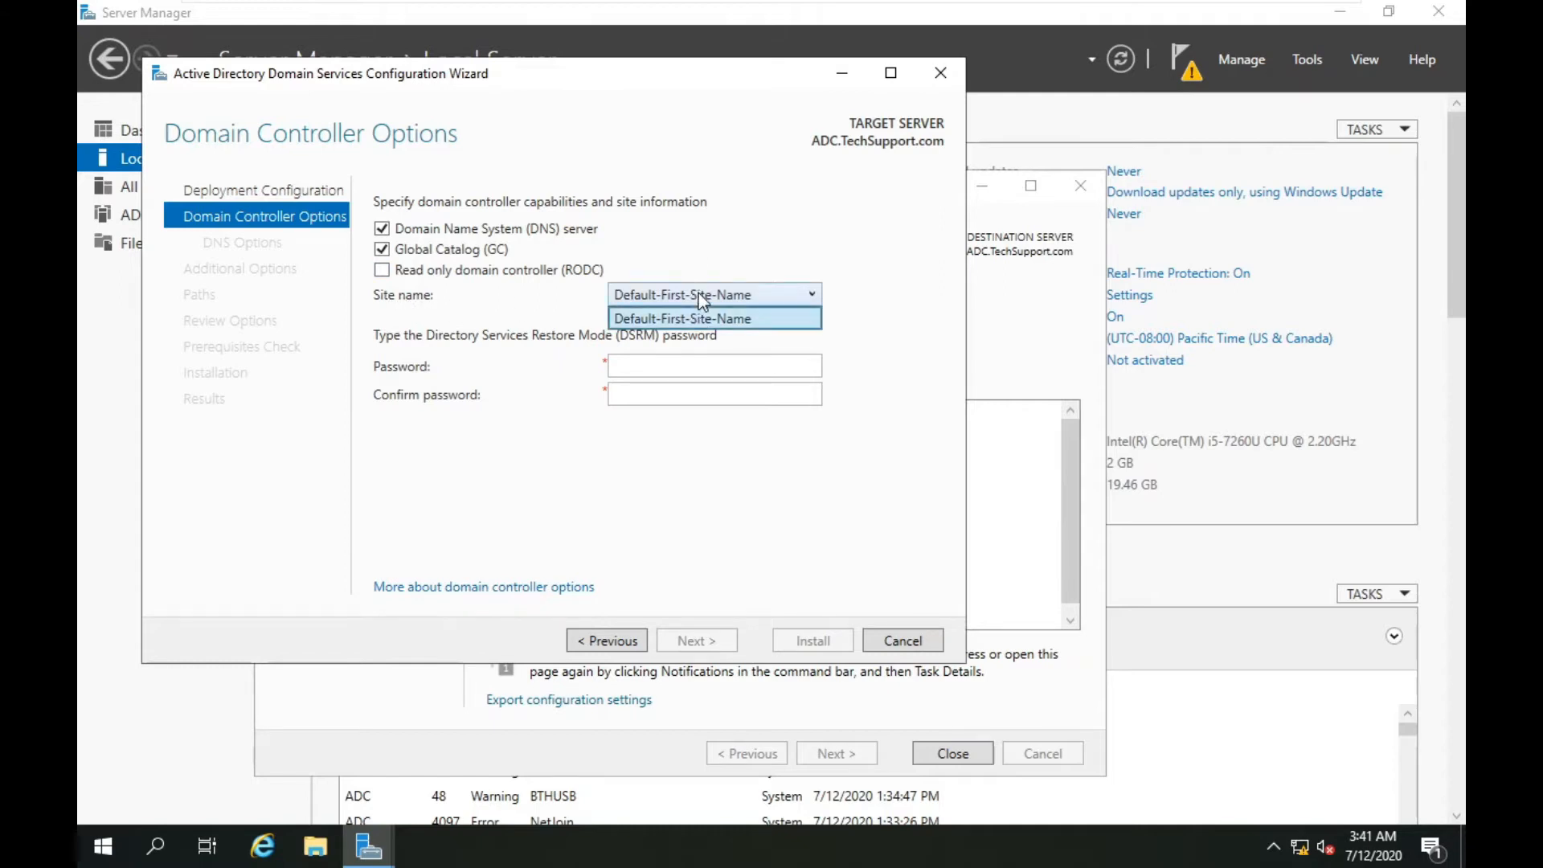
click(668, 319)
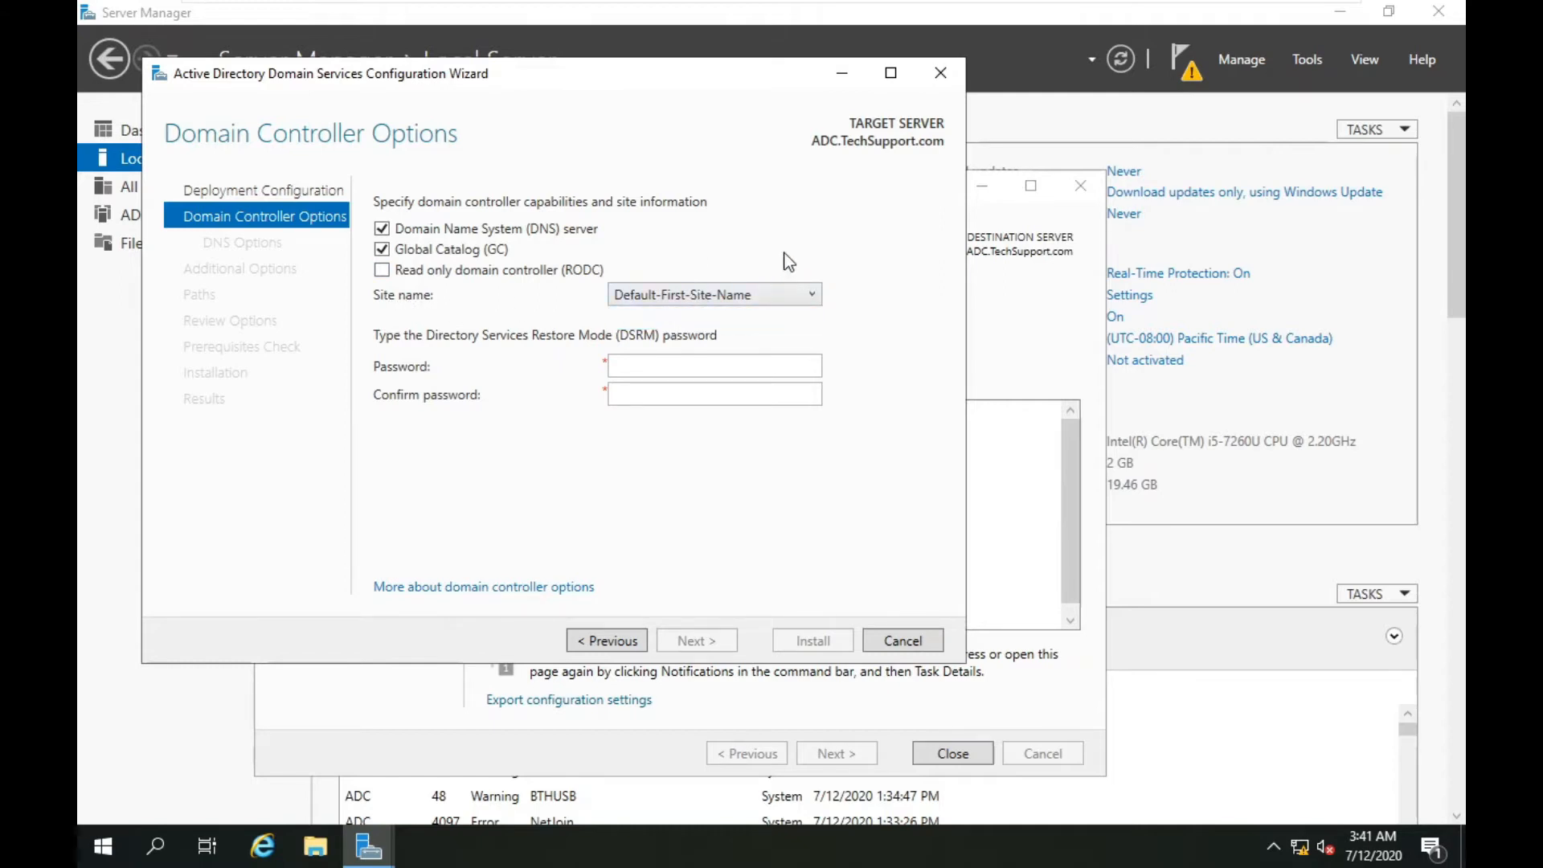
click(675, 367)
text(******)
key(Tab)
text(*********)
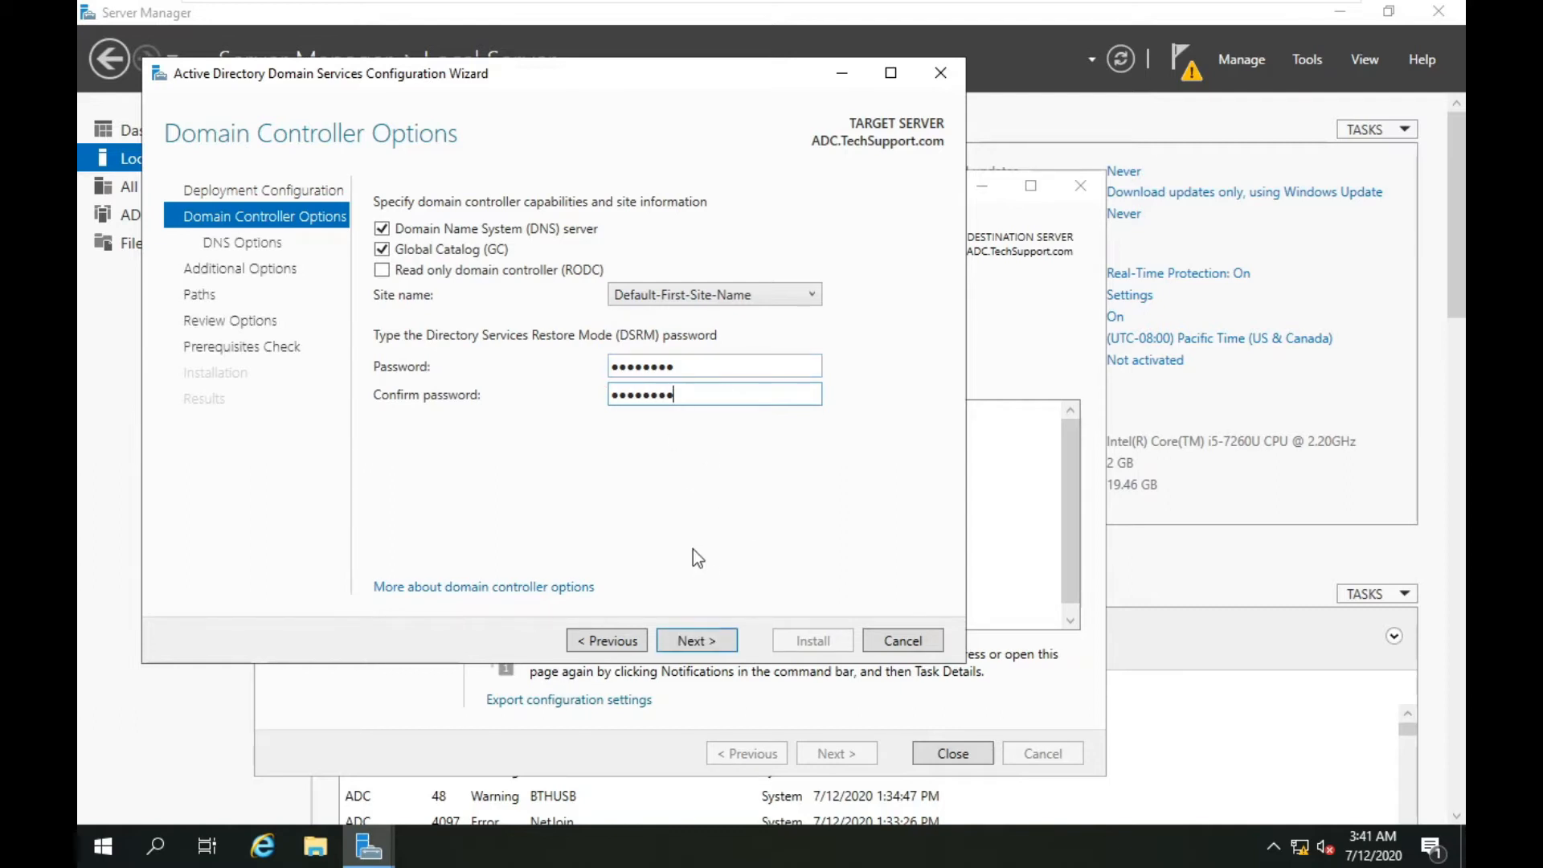
click(707, 640)
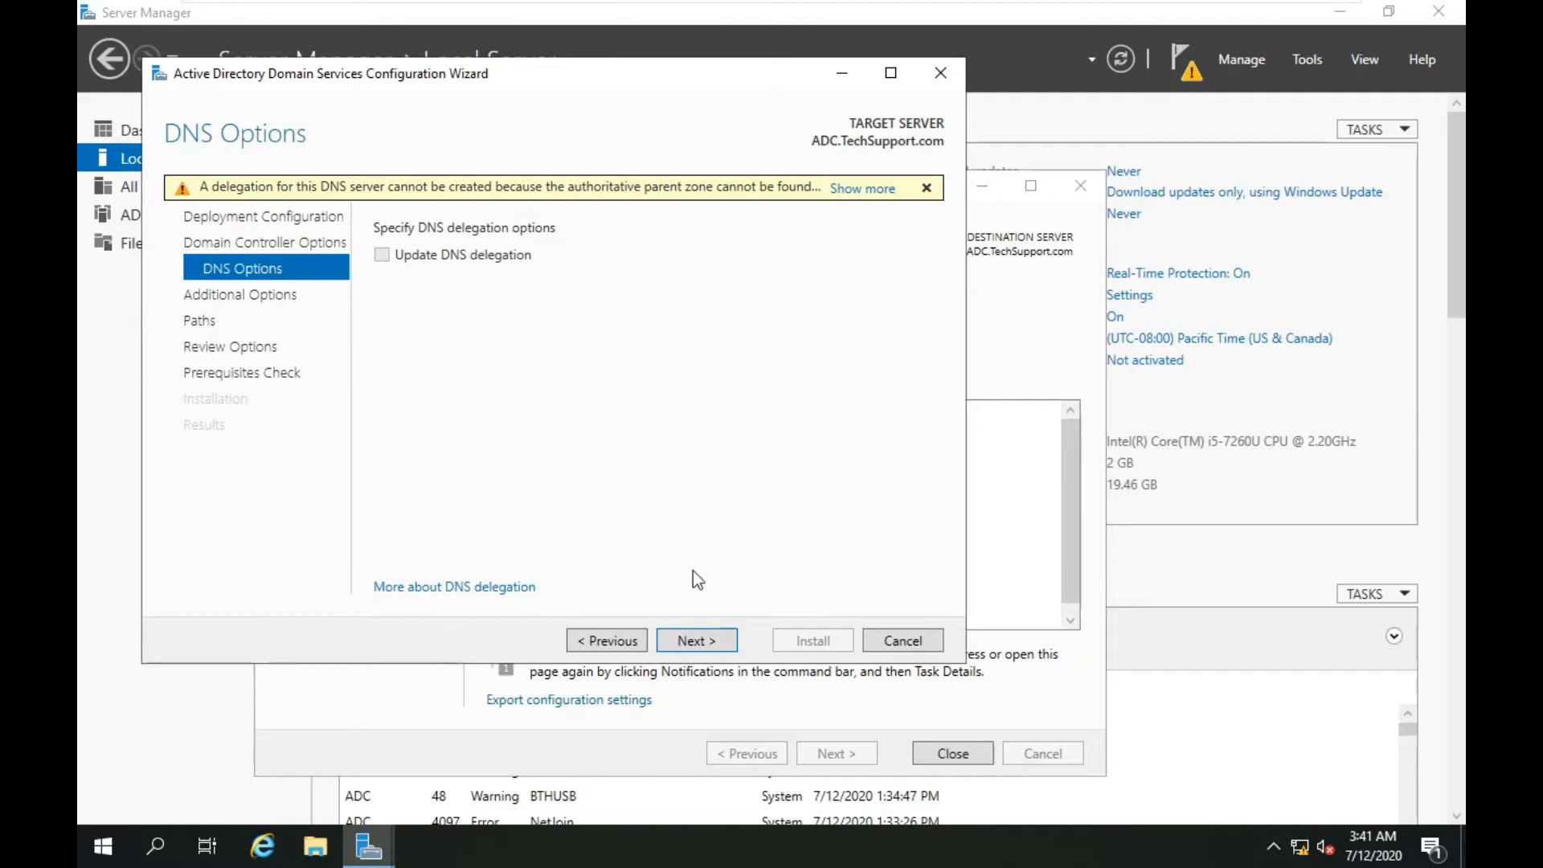
Pass DNS Options and set replication from DC-01.TechSupport.com.
click(692, 641)
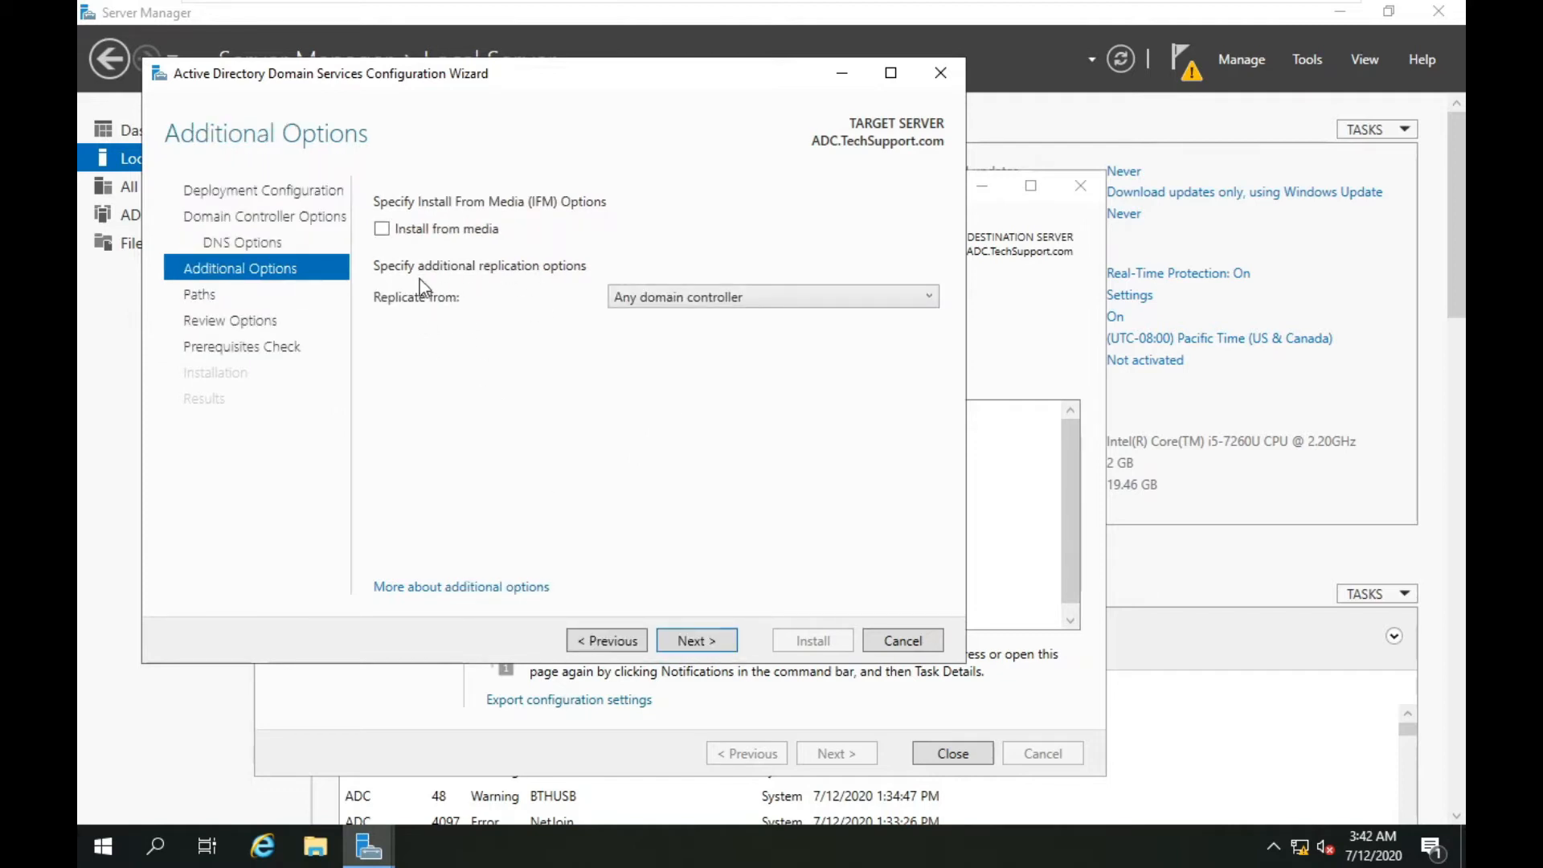
click(677, 298)
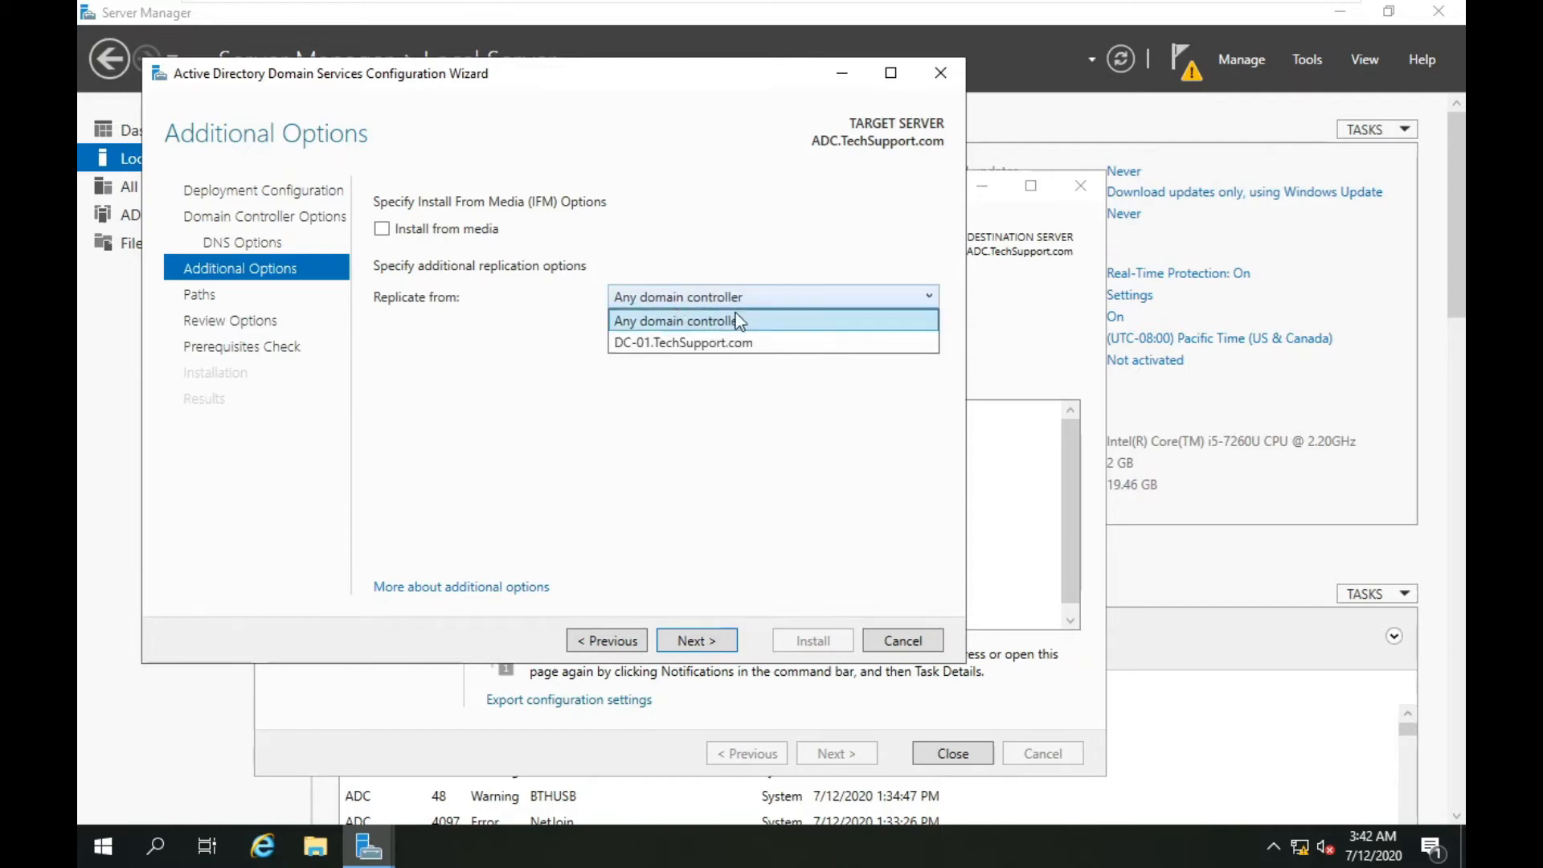
click(687, 347)
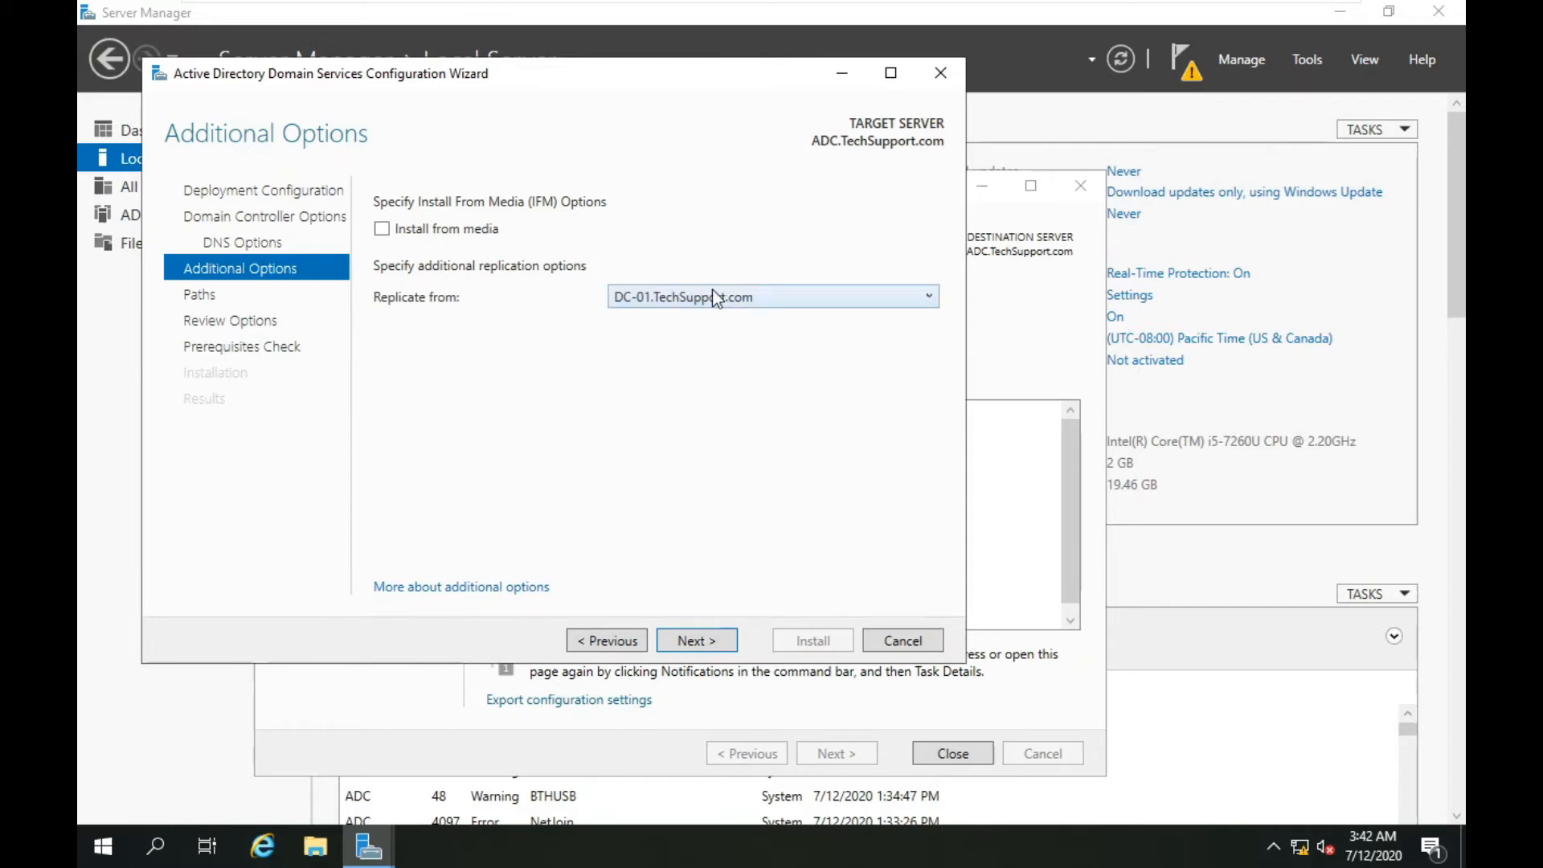
Check the default database, log and SYSVOL folder paths and continue to Review Options.
click(692, 641)
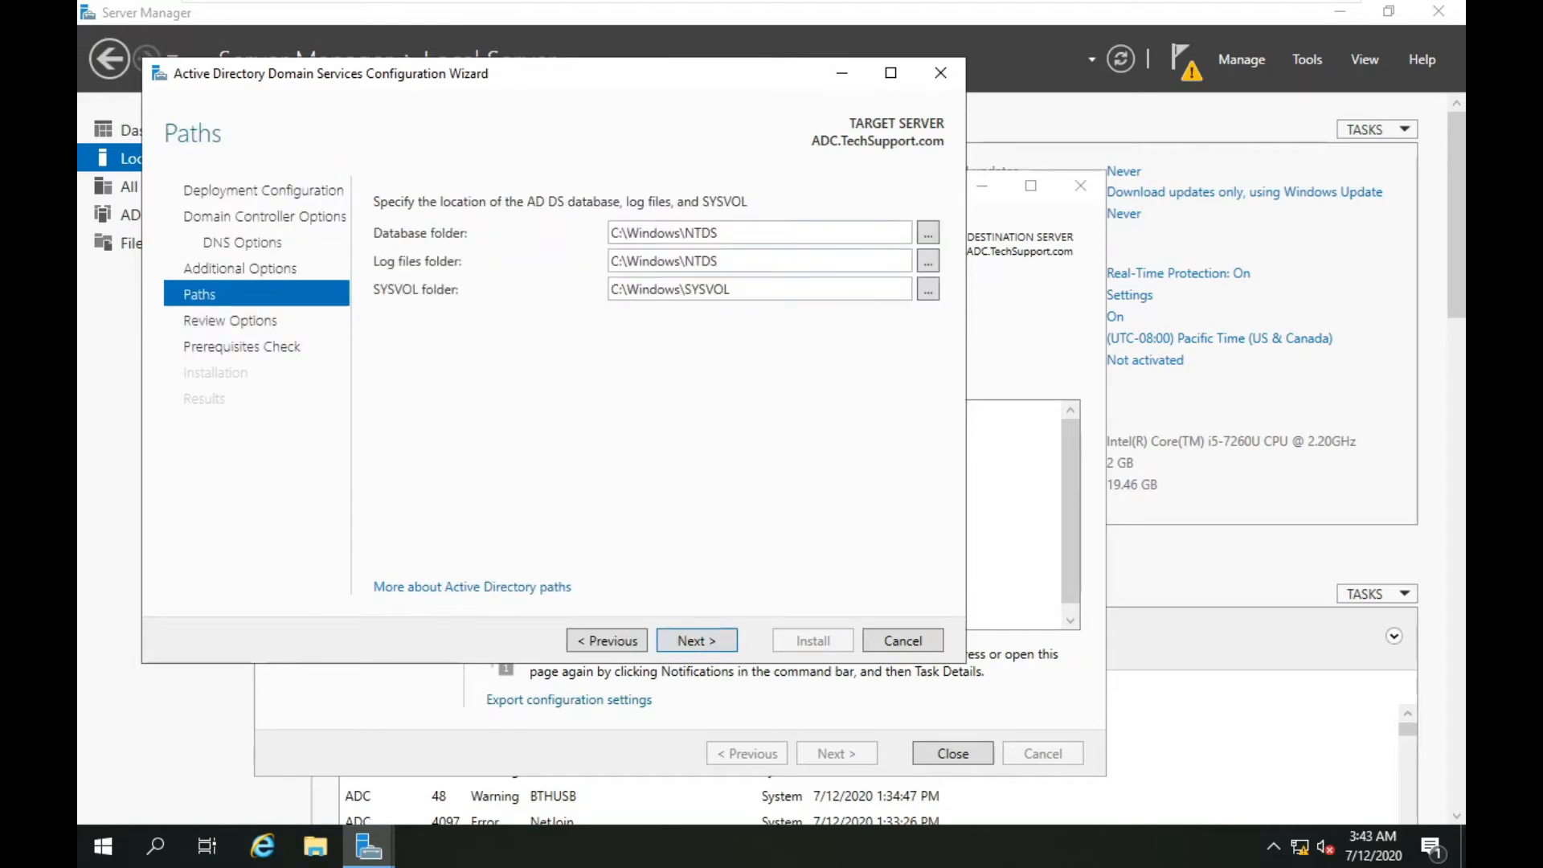
click(747, 261)
click(747, 233)
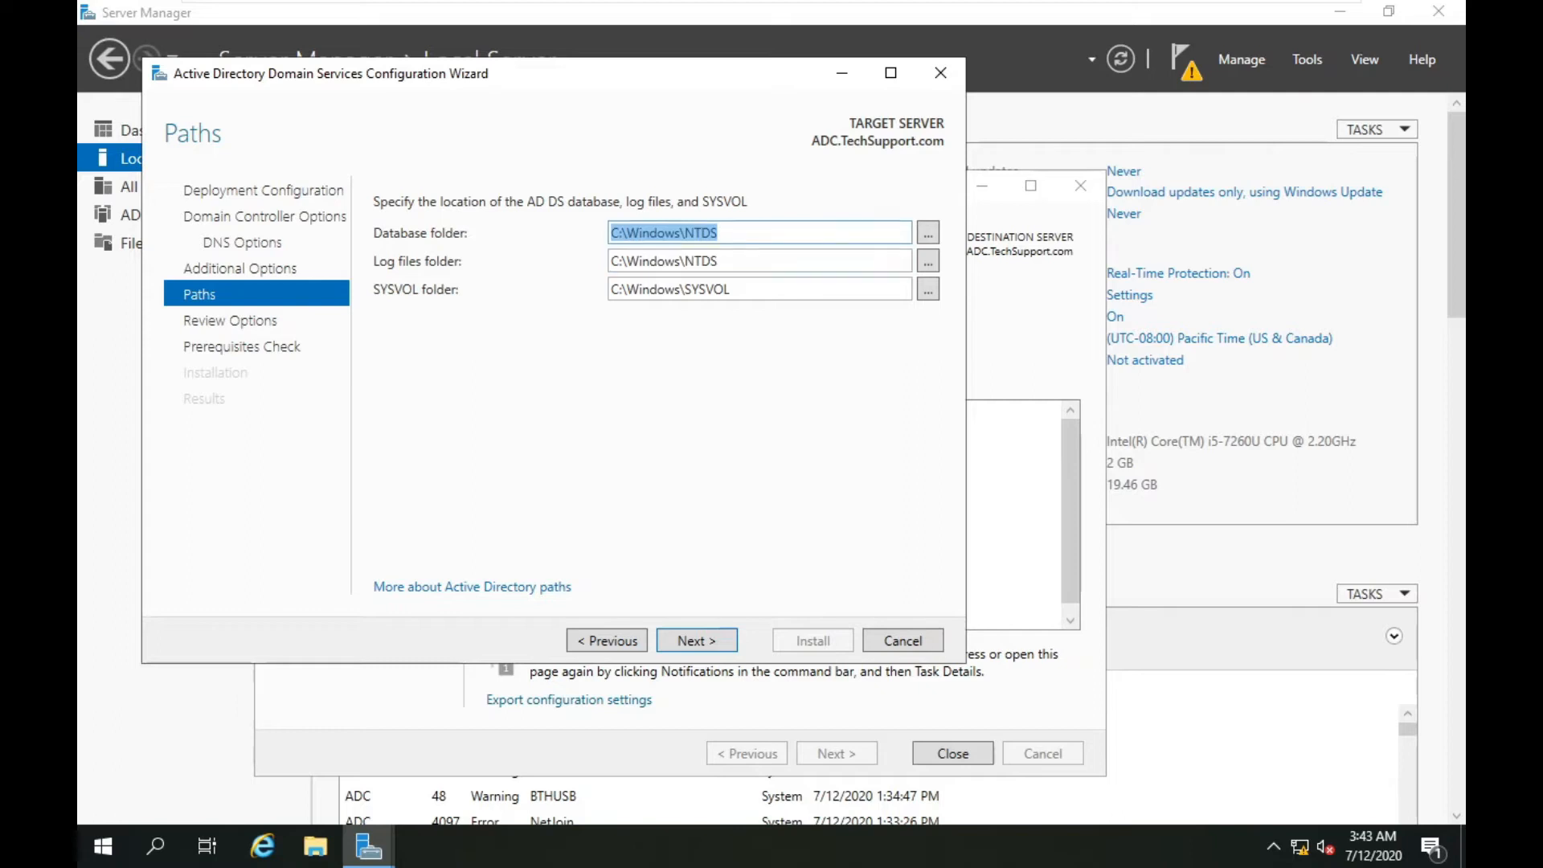
click(755, 261)
click(761, 289)
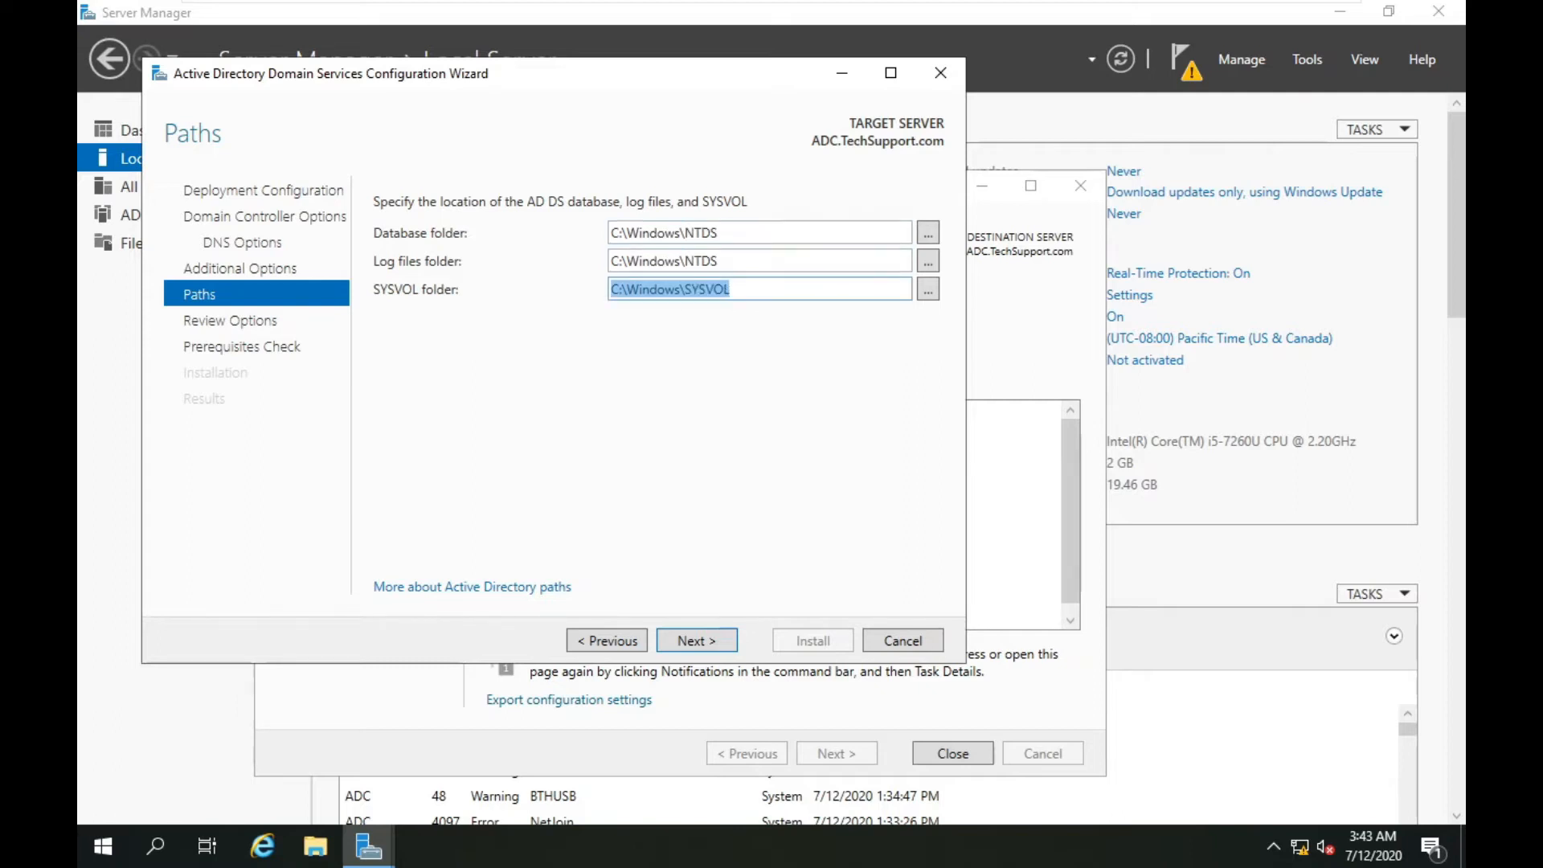
click(756, 233)
click(748, 262)
click(739, 233)
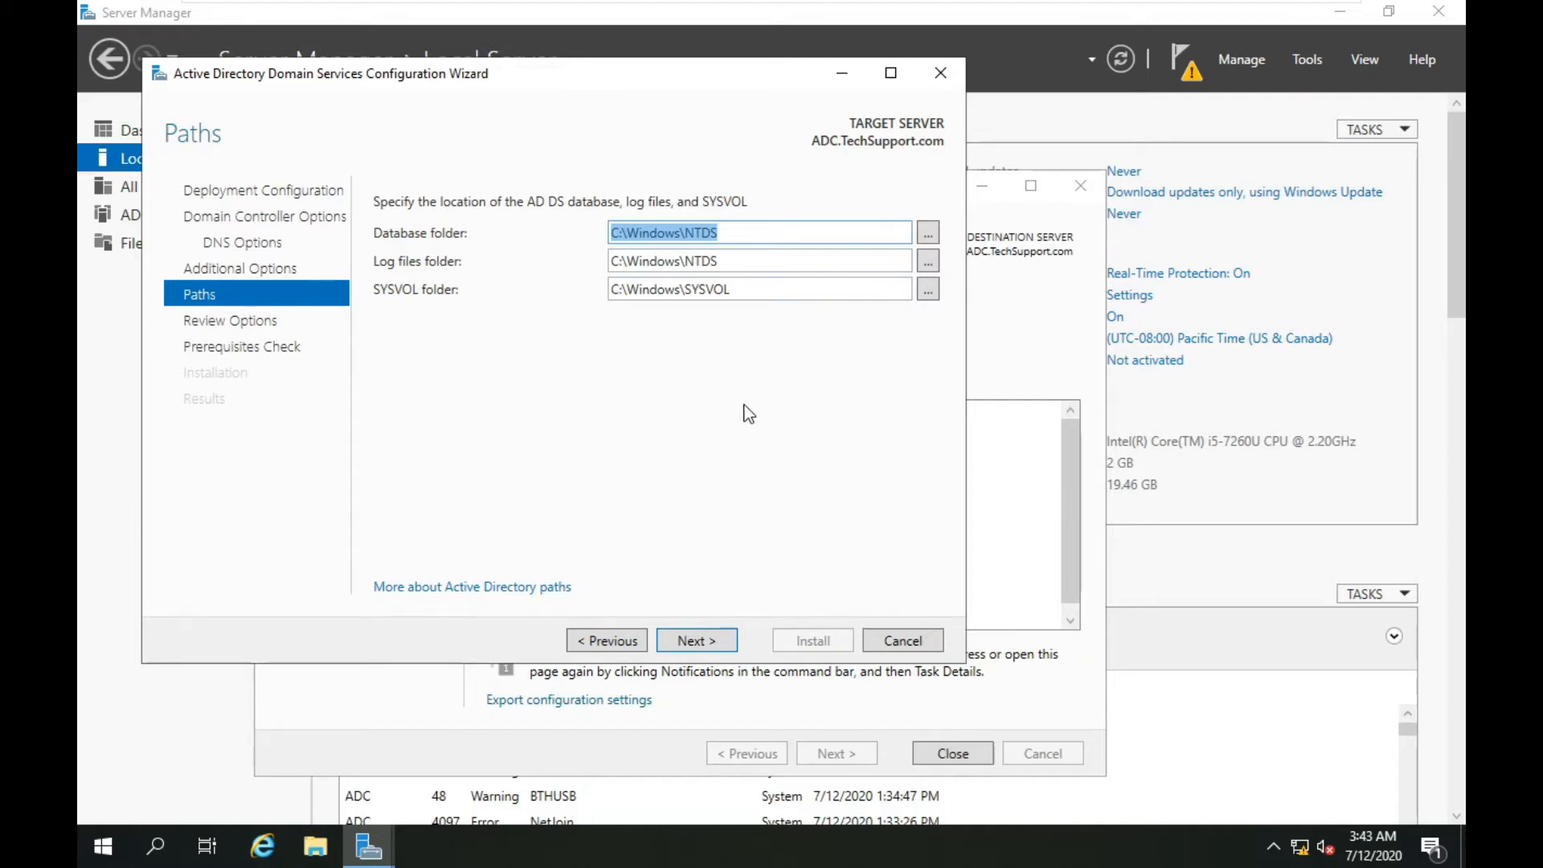
click(696, 640)
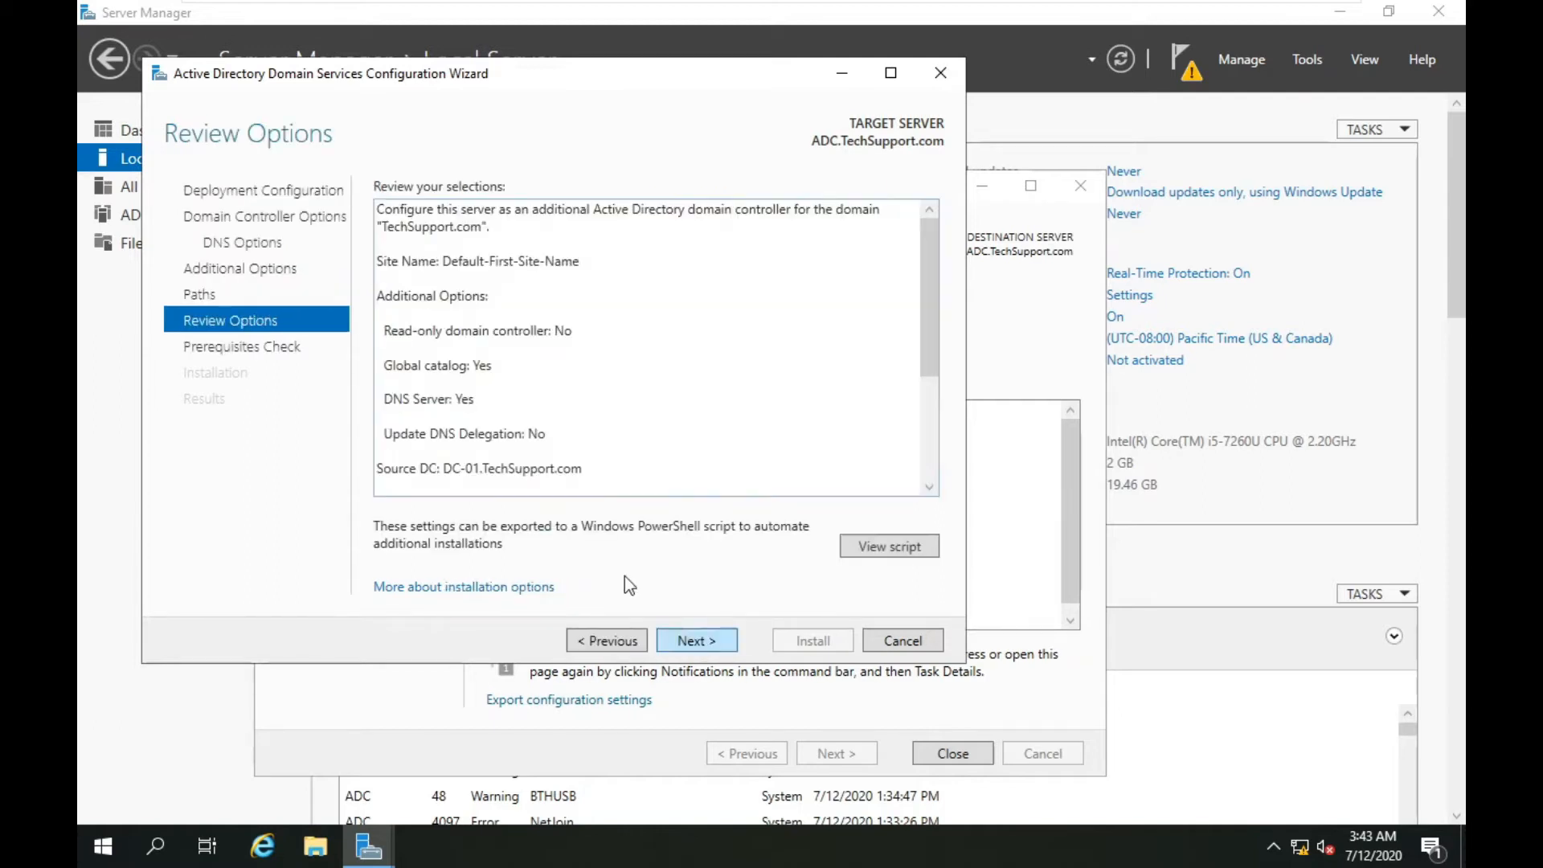
Scroll through the Review Options summary, pass the Prerequisites Check, and install to promote ADC.
scroll(647, 345, down, 2)
scroll(647, 345, up, 2)
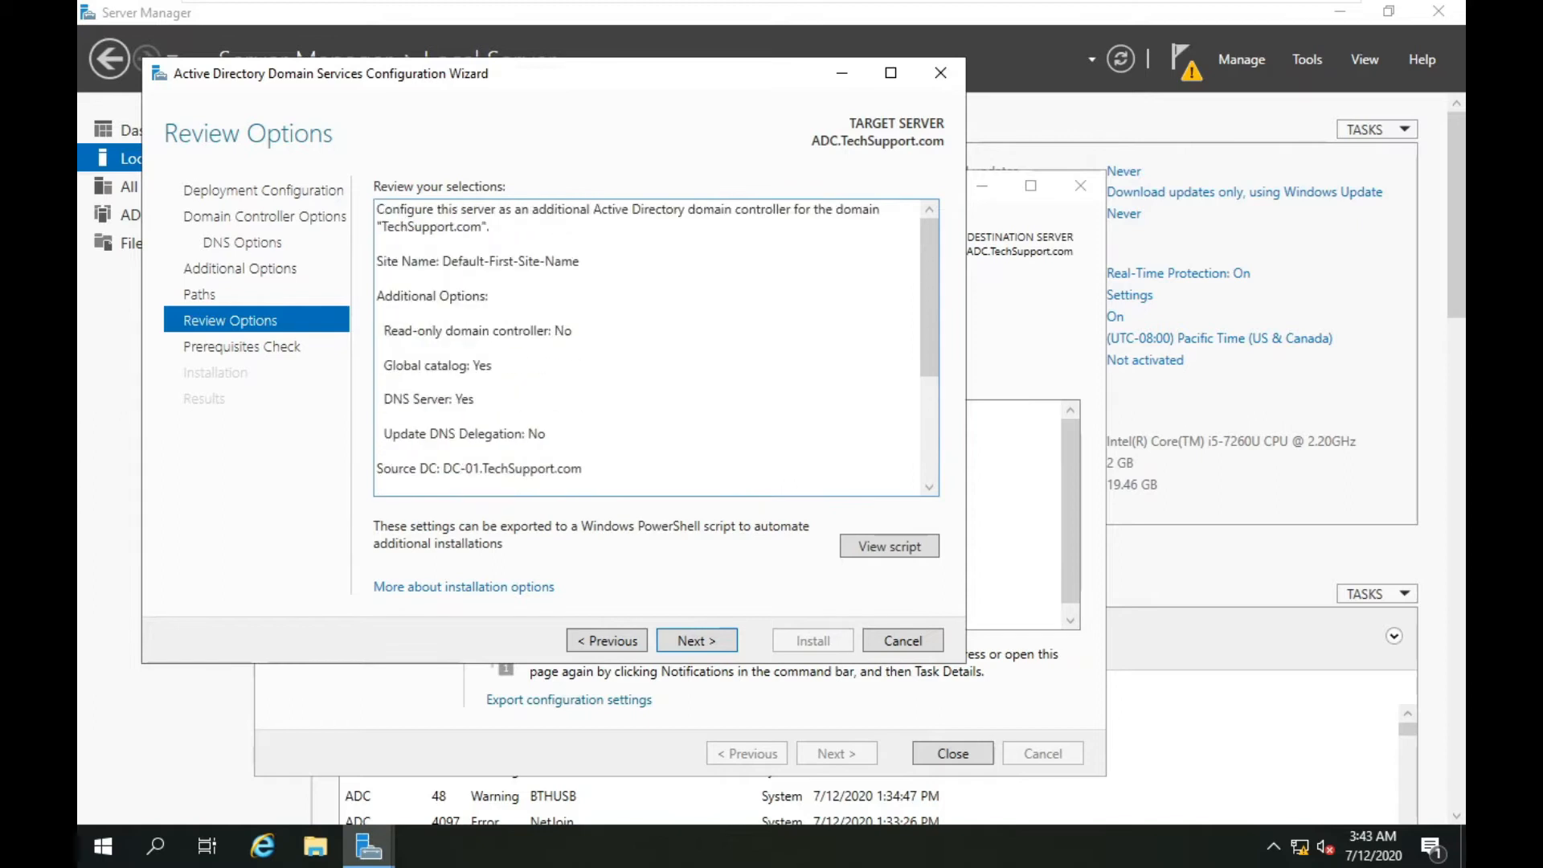
double_click(500, 262)
double_click(490, 348)
click(490, 366)
scroll(647, 347, down, 1)
scroll(647, 347, down, 2)
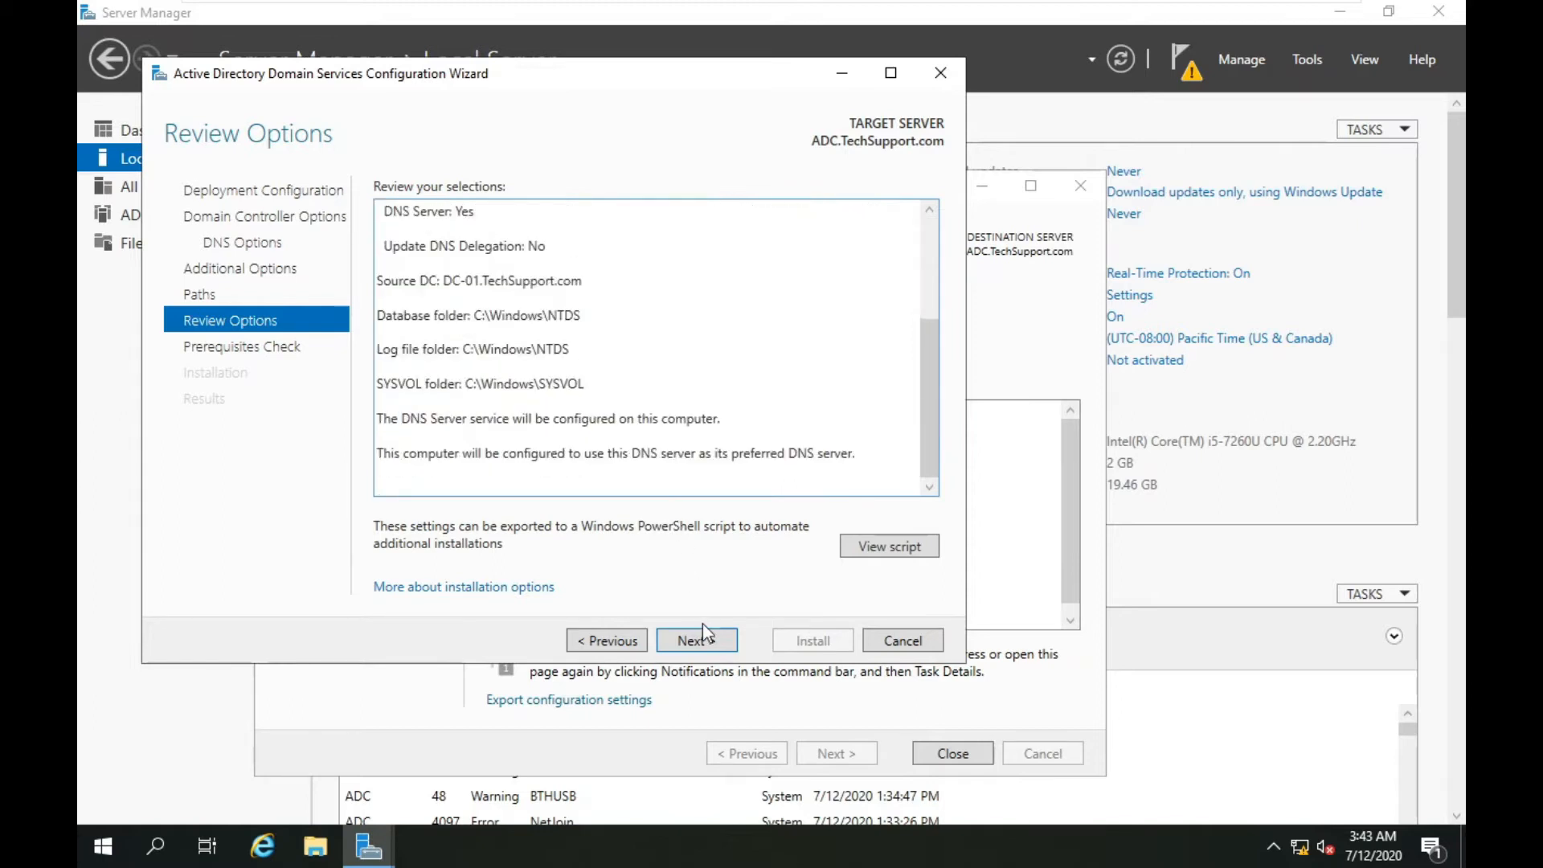
click(706, 635)
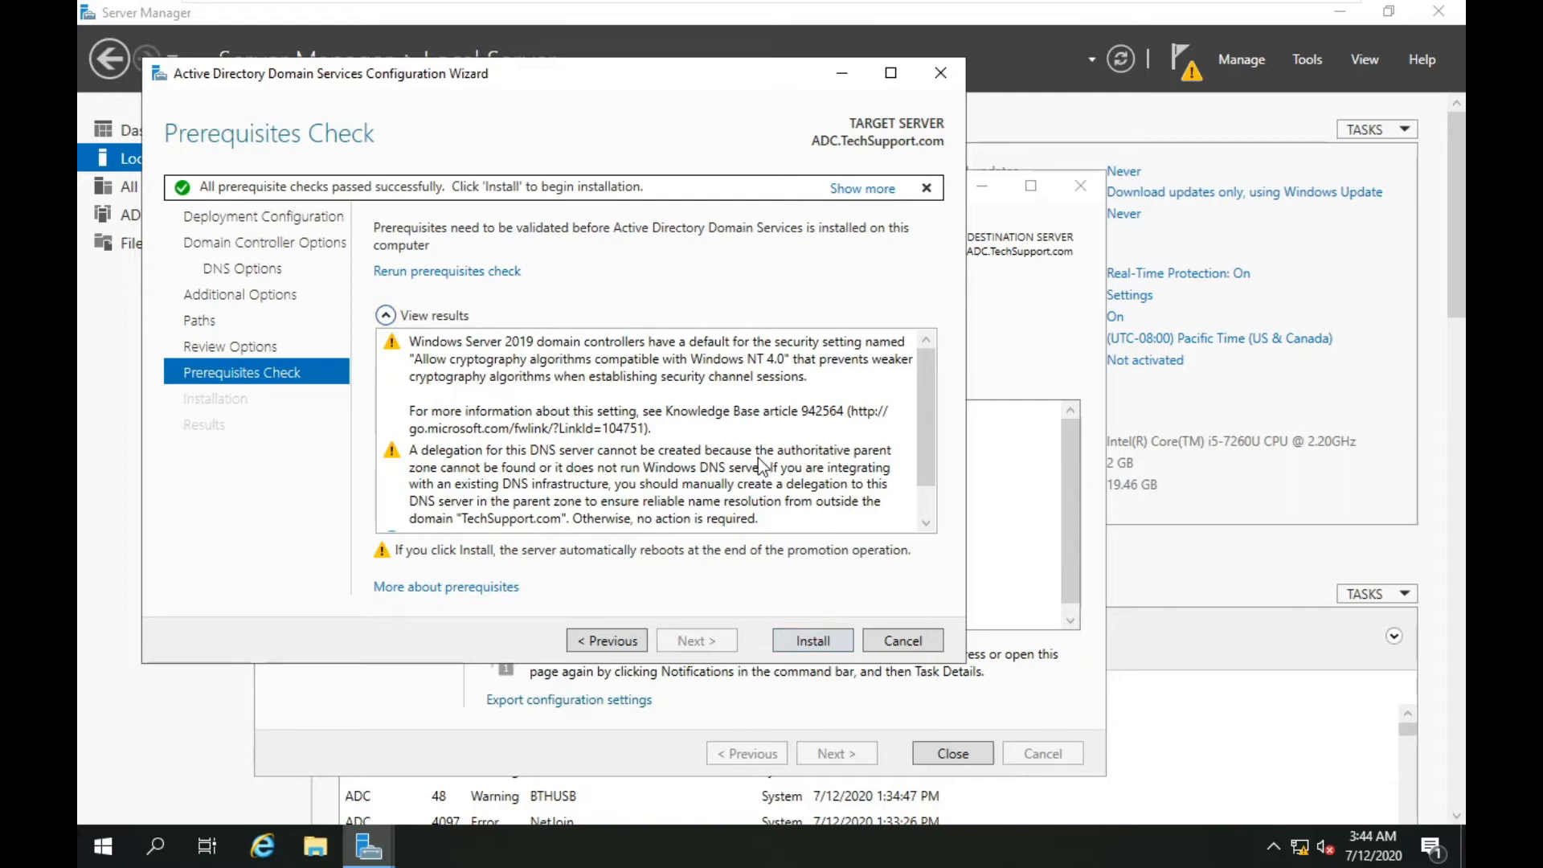
click(807, 639)
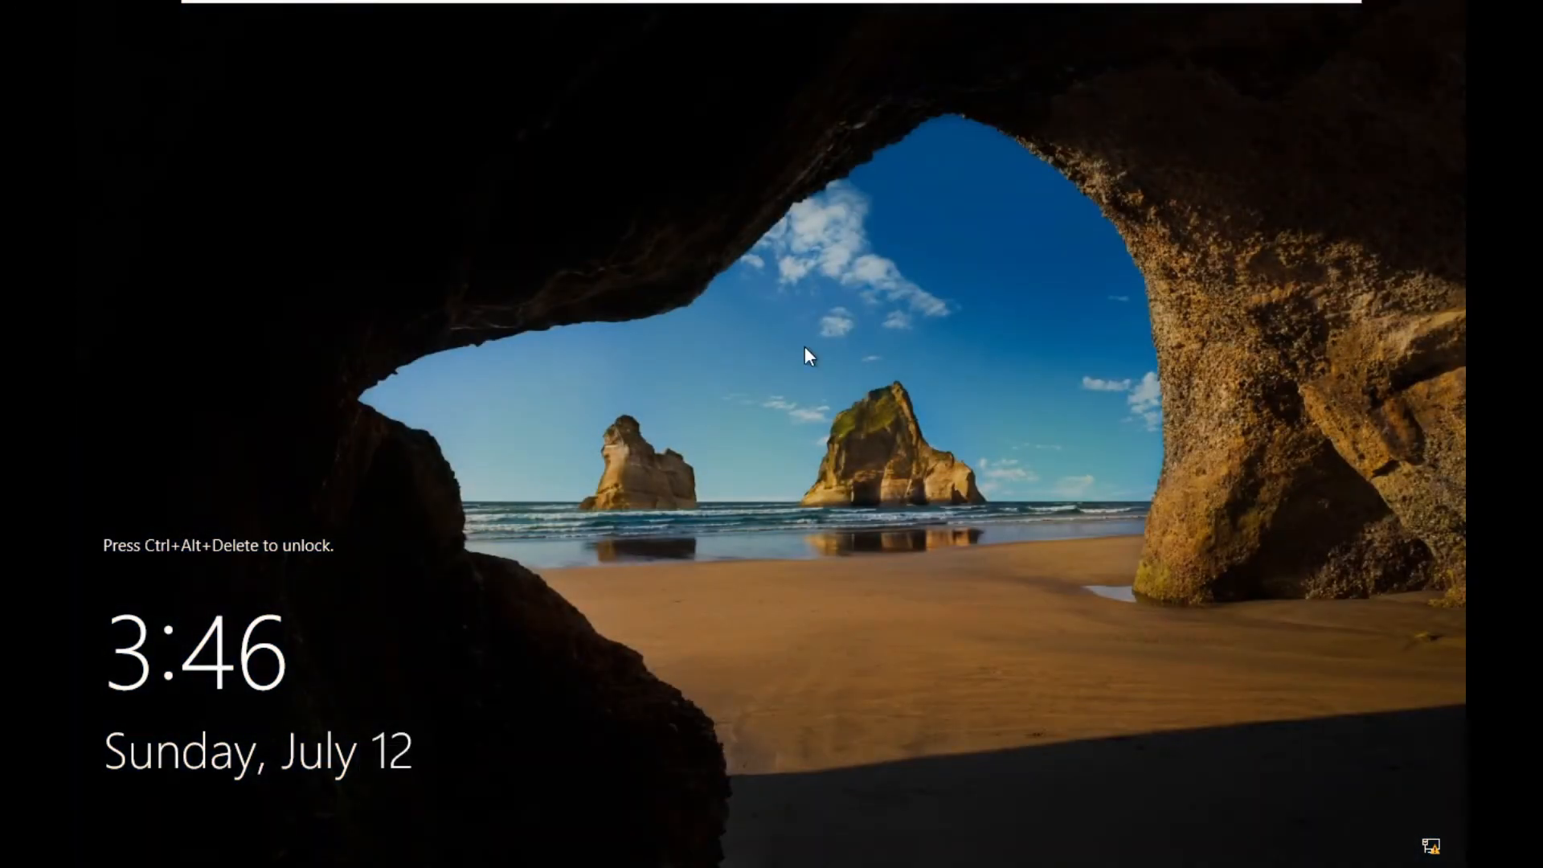
Send Ctrl+Alt+Del to the rebooted ADC and sign in with the account password.
mouse_move(812, 3)
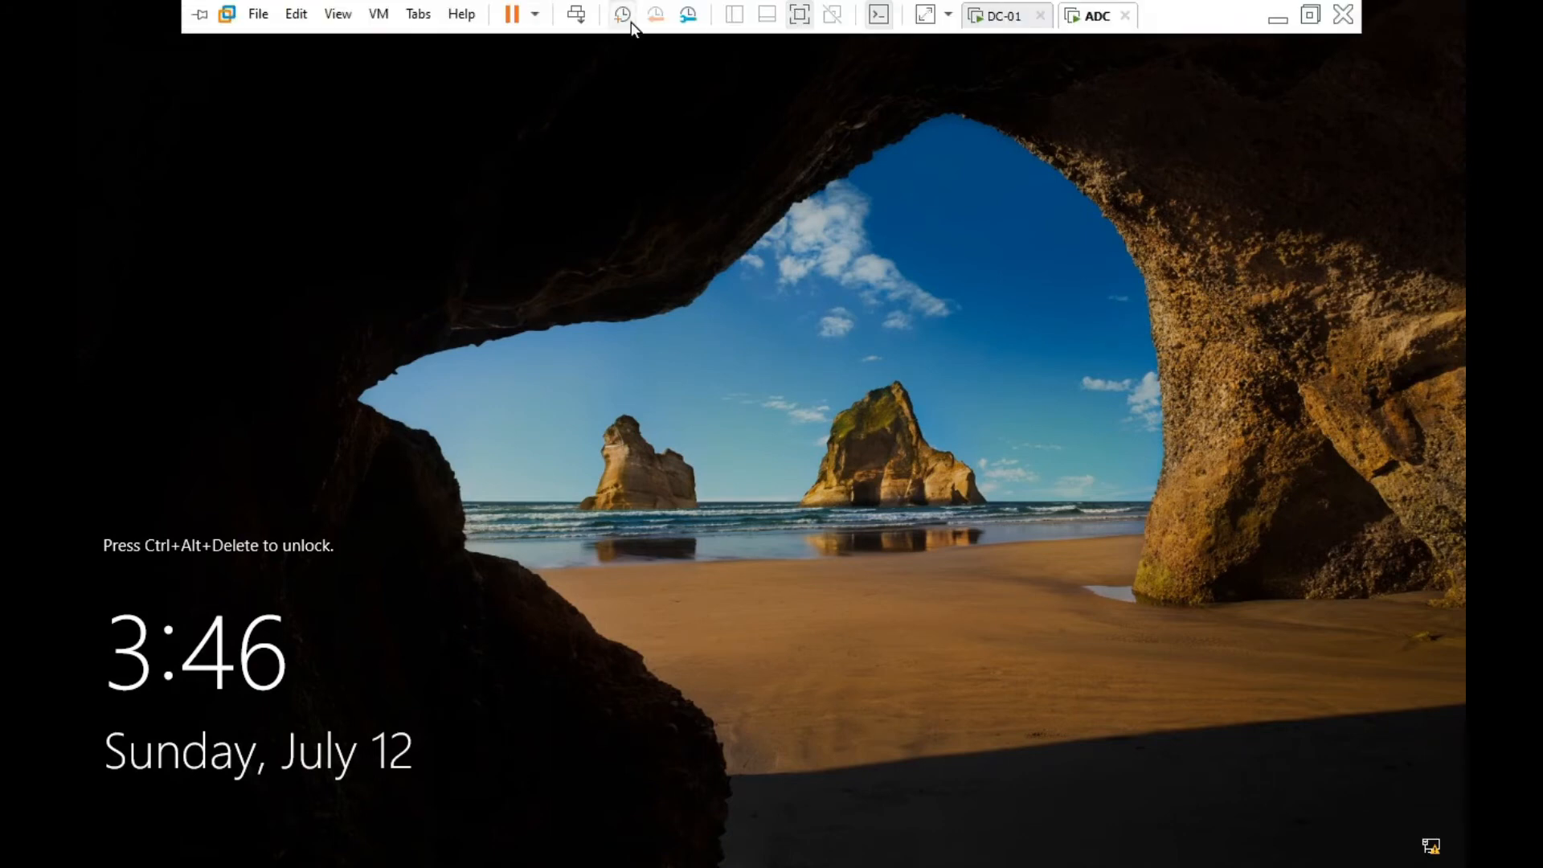
click(578, 13)
text(•••••••)
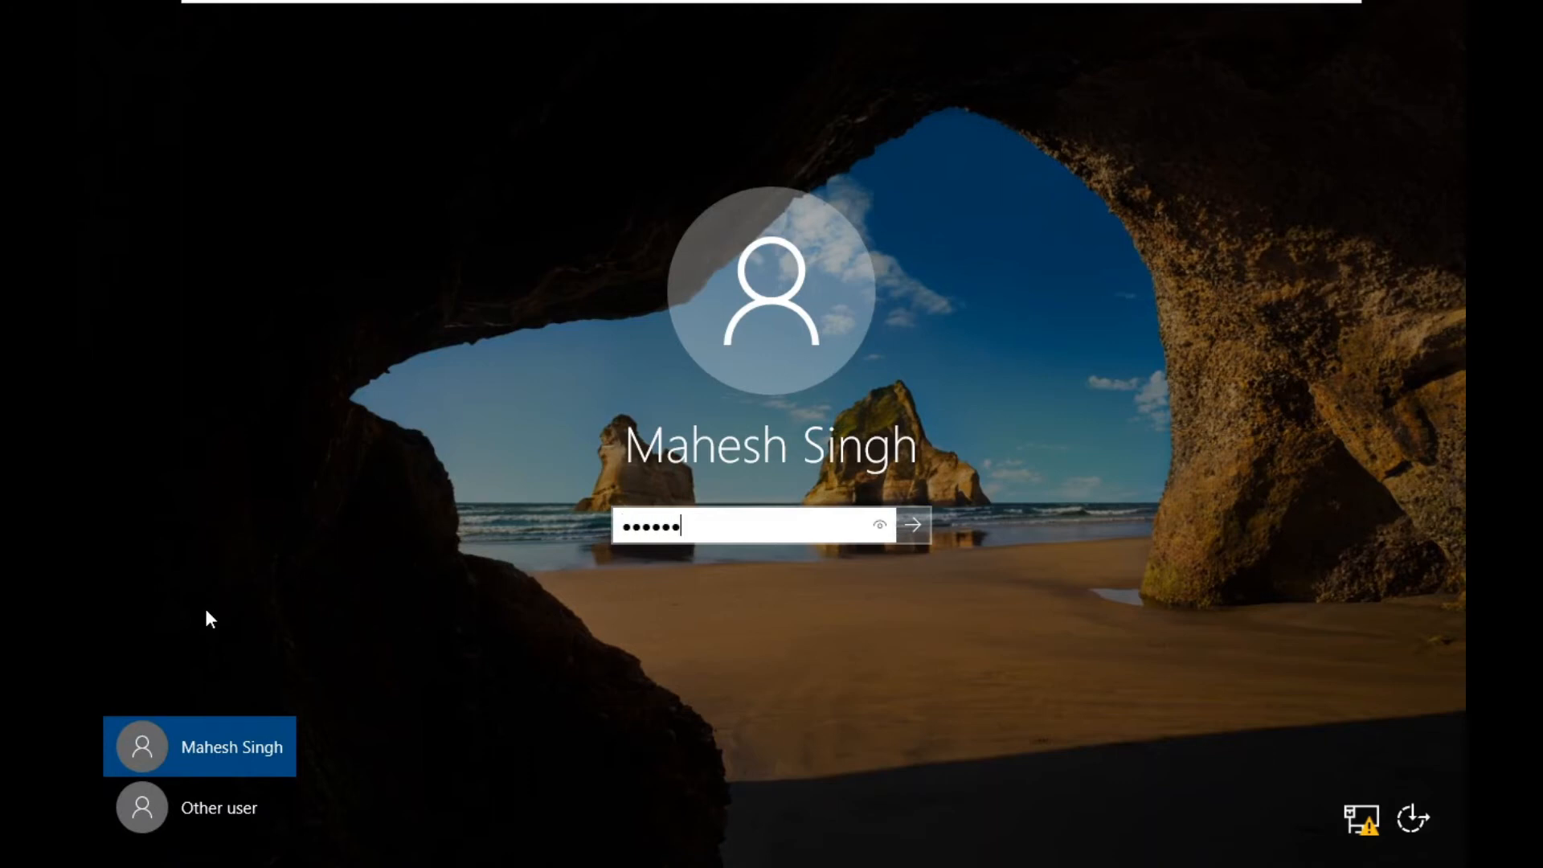
key(Return)
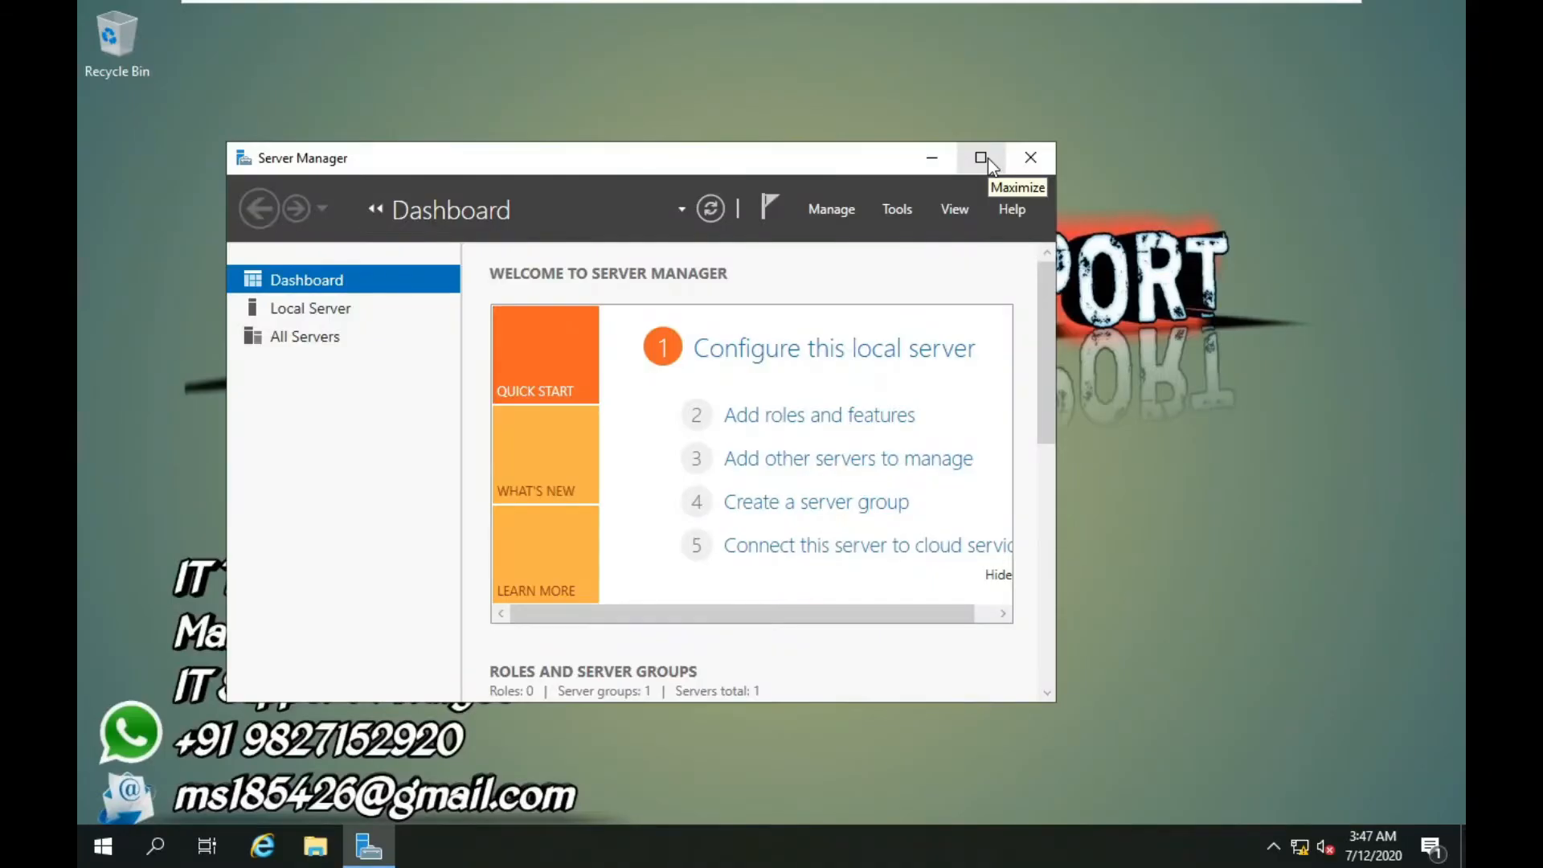
Maximize Server Manager, show the AD DS page, and launch Active Directory Users and Computers.
click(982, 158)
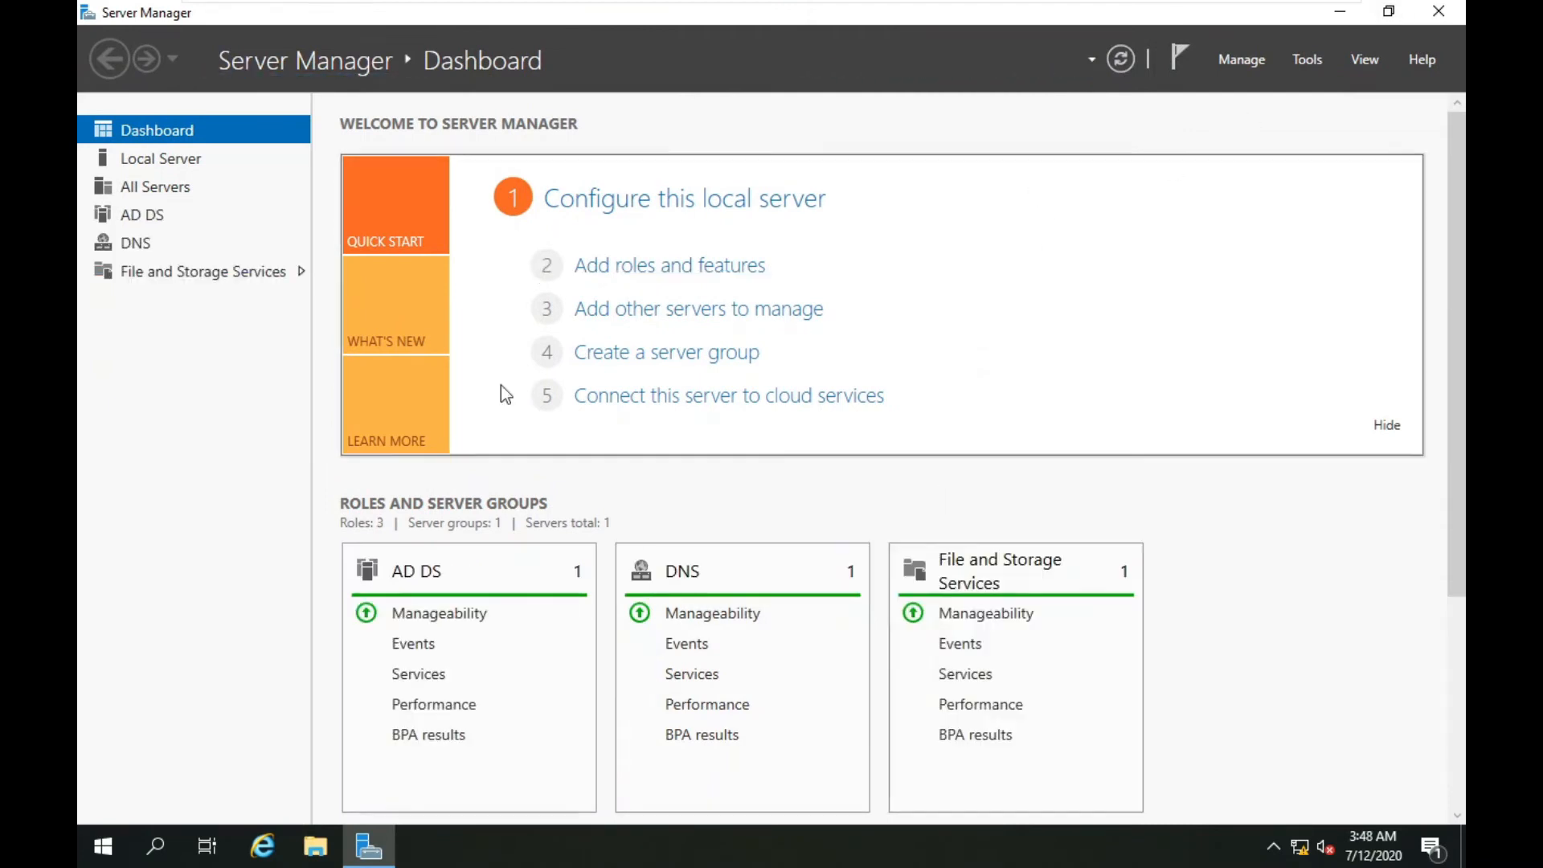
click(142, 216)
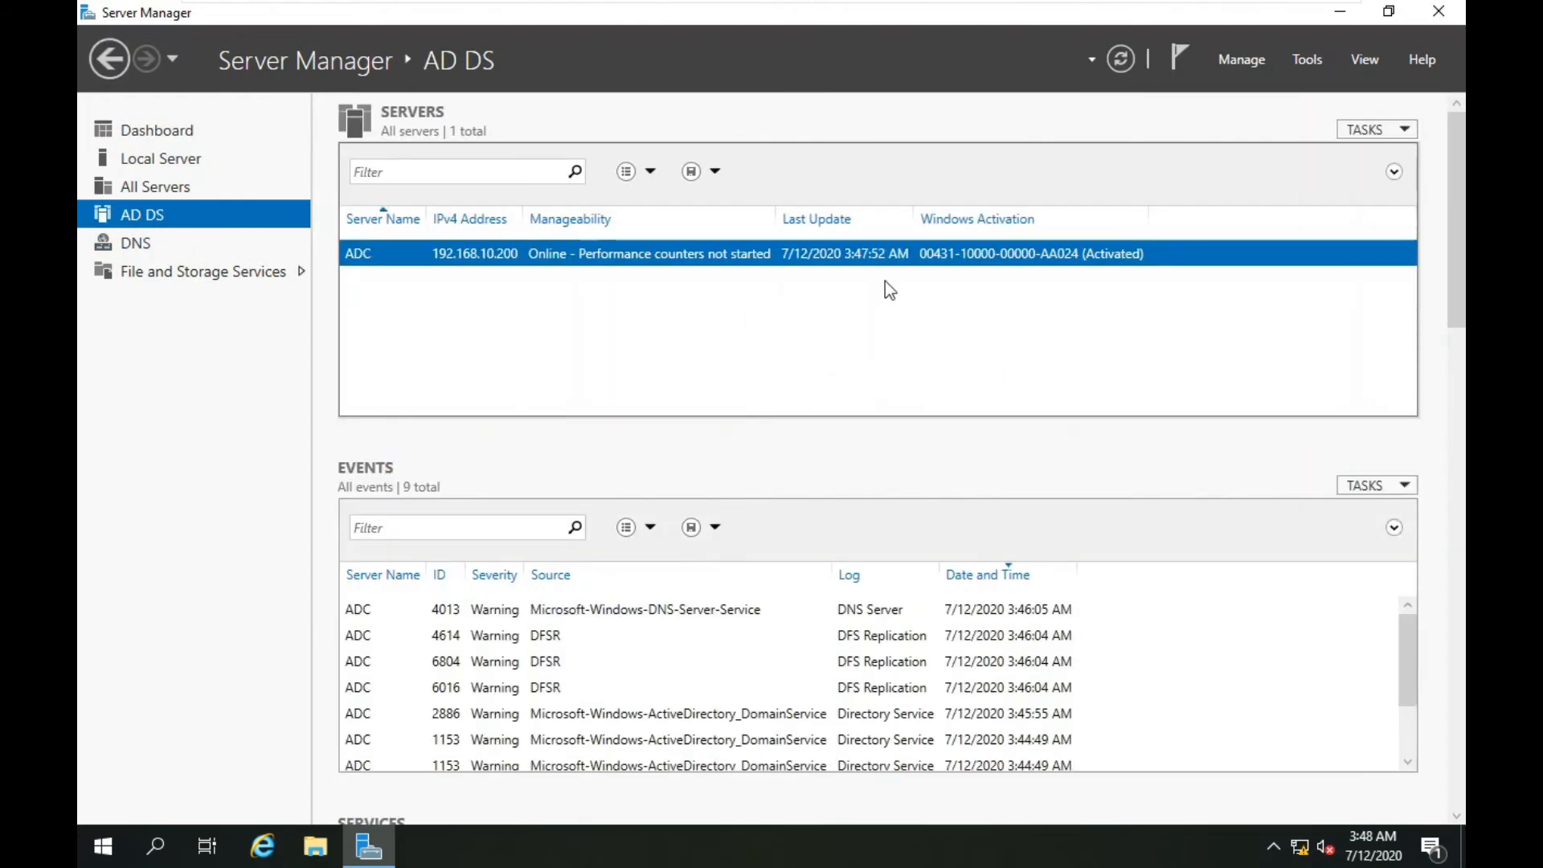
click(1316, 65)
click(1231, 185)
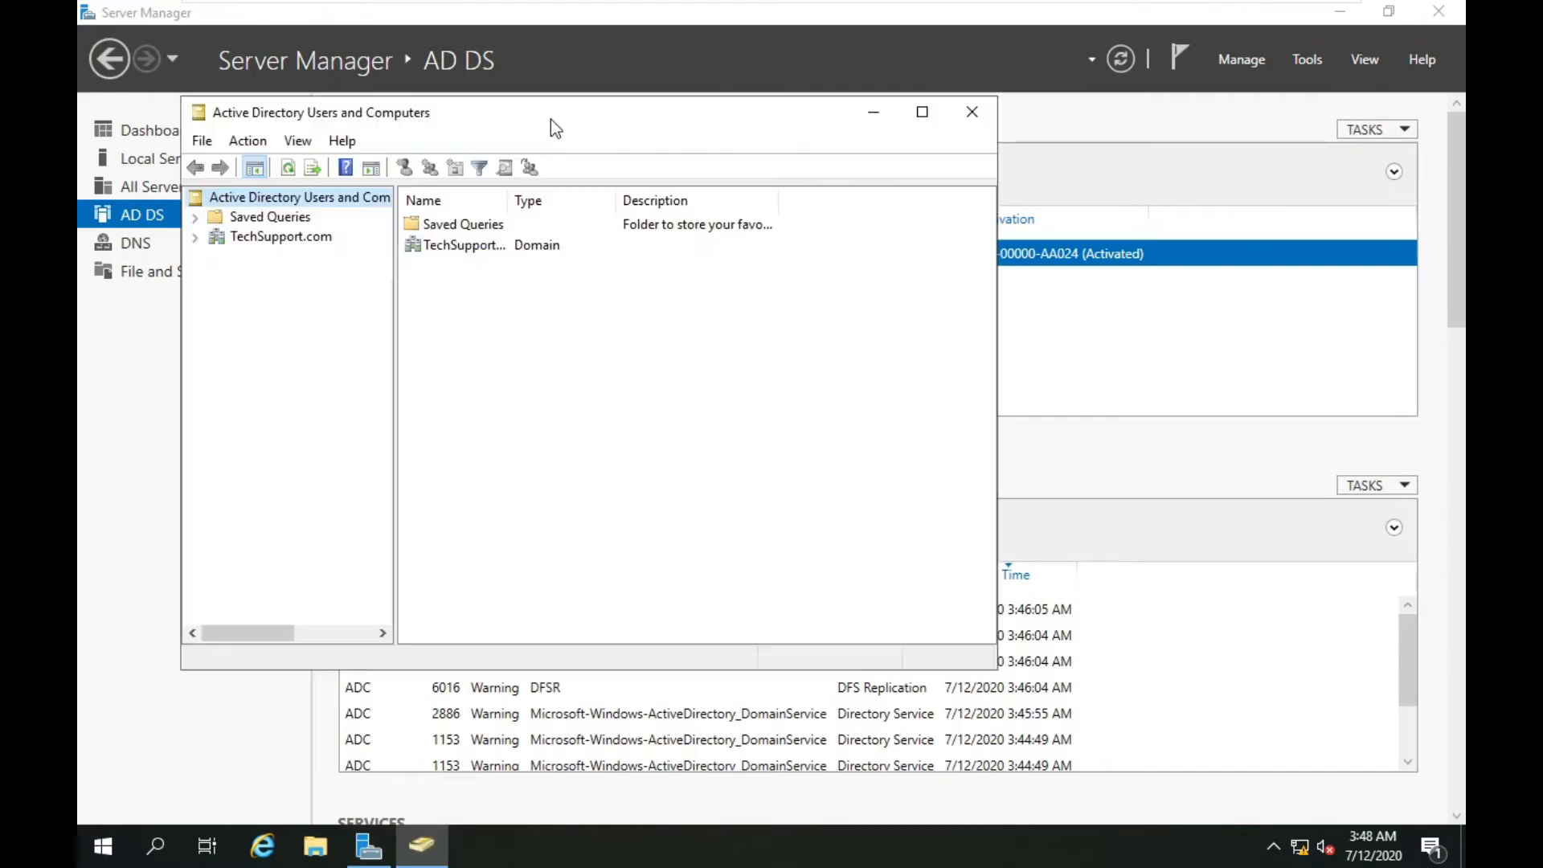
Maximize Active Directory Users and Computers and expand TechSupport.com > Indore to Indore-Users.
double_click(551, 119)
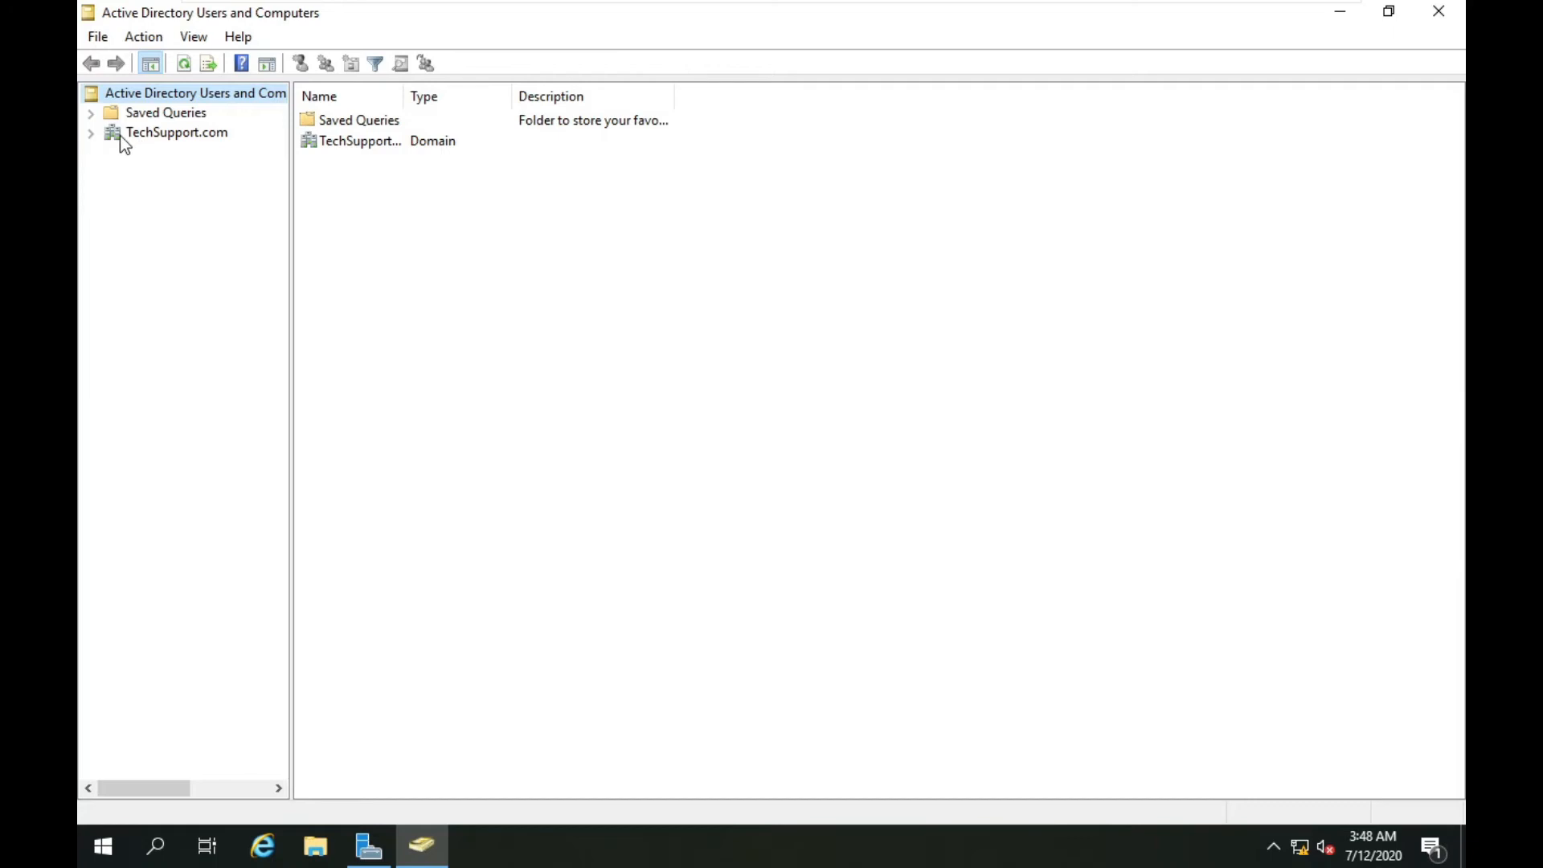
click(92, 133)
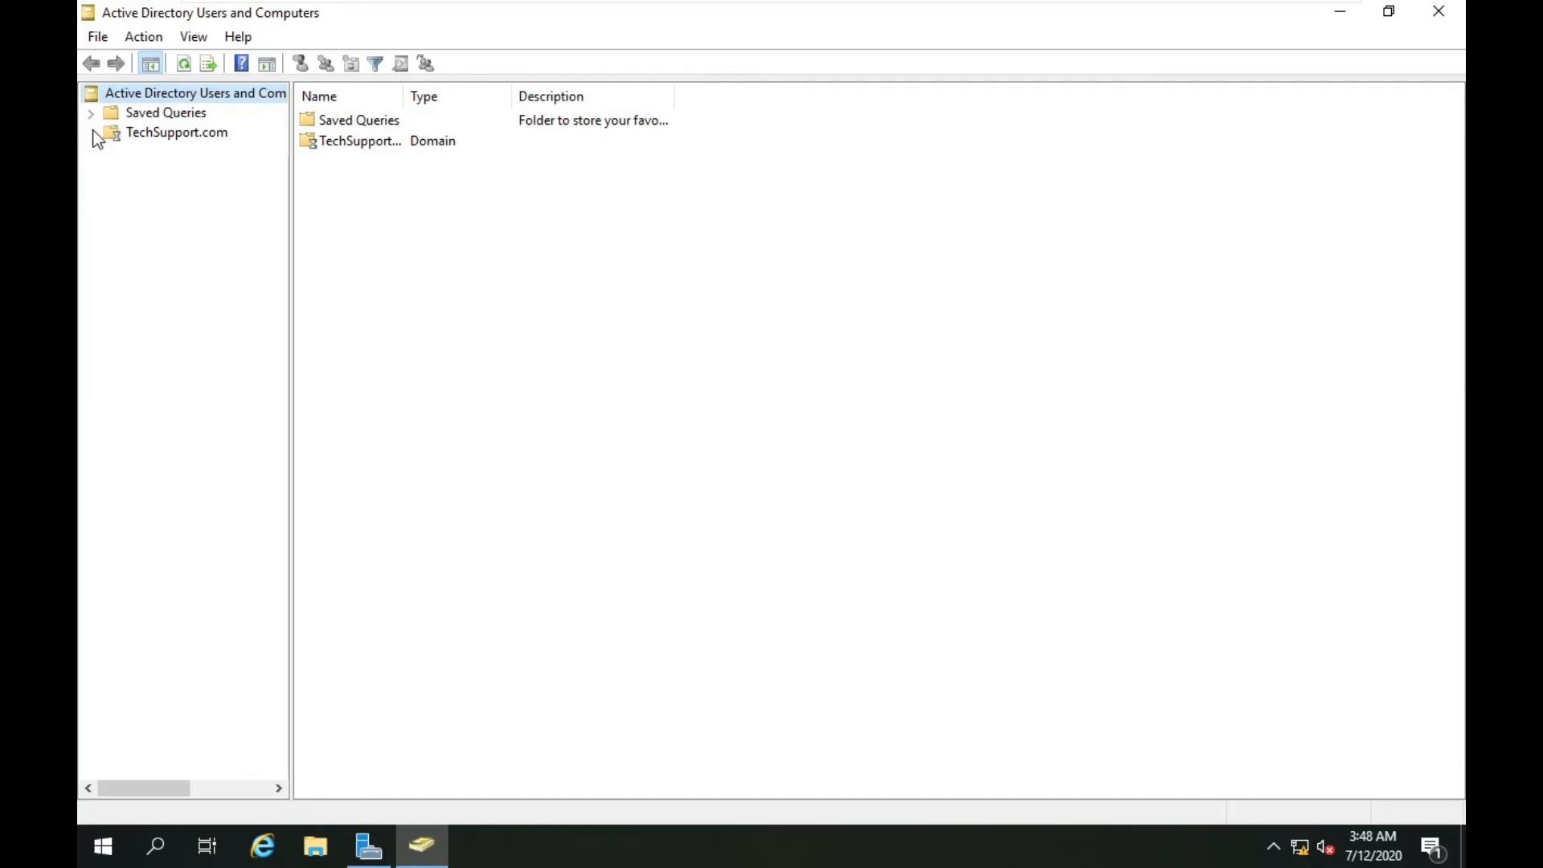
double_click(164, 250)
click(203, 288)
Select the eight Indore-Users accounts, including TestUser 01, SCCM Admin and BigFix Admin, then switch to DC-01.
drag(389, 332, 343, 114)
click(437, 386)
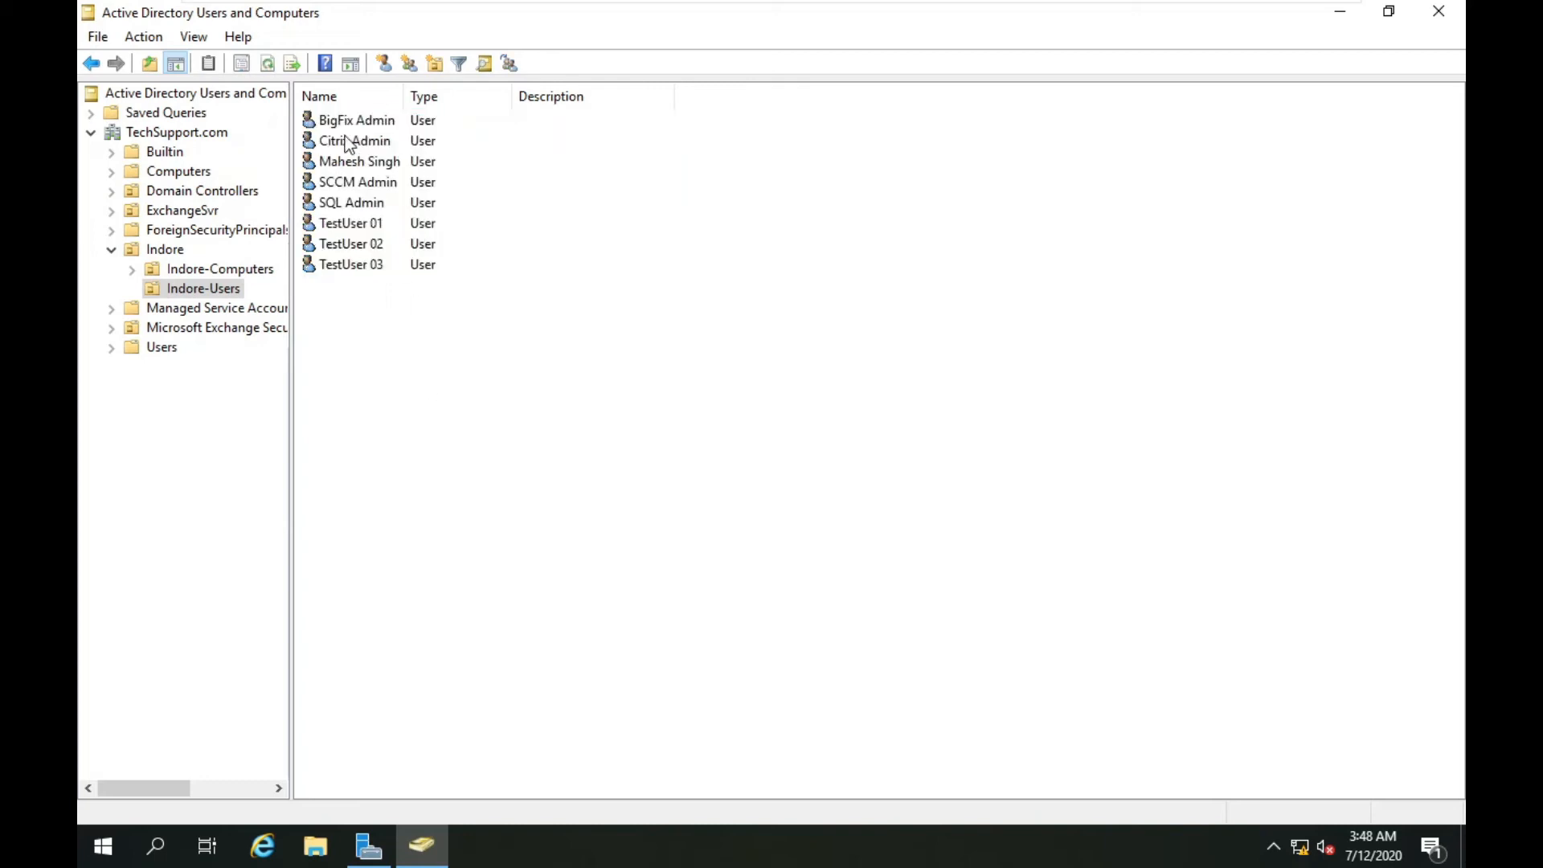
drag(381, 325, 331, 119)
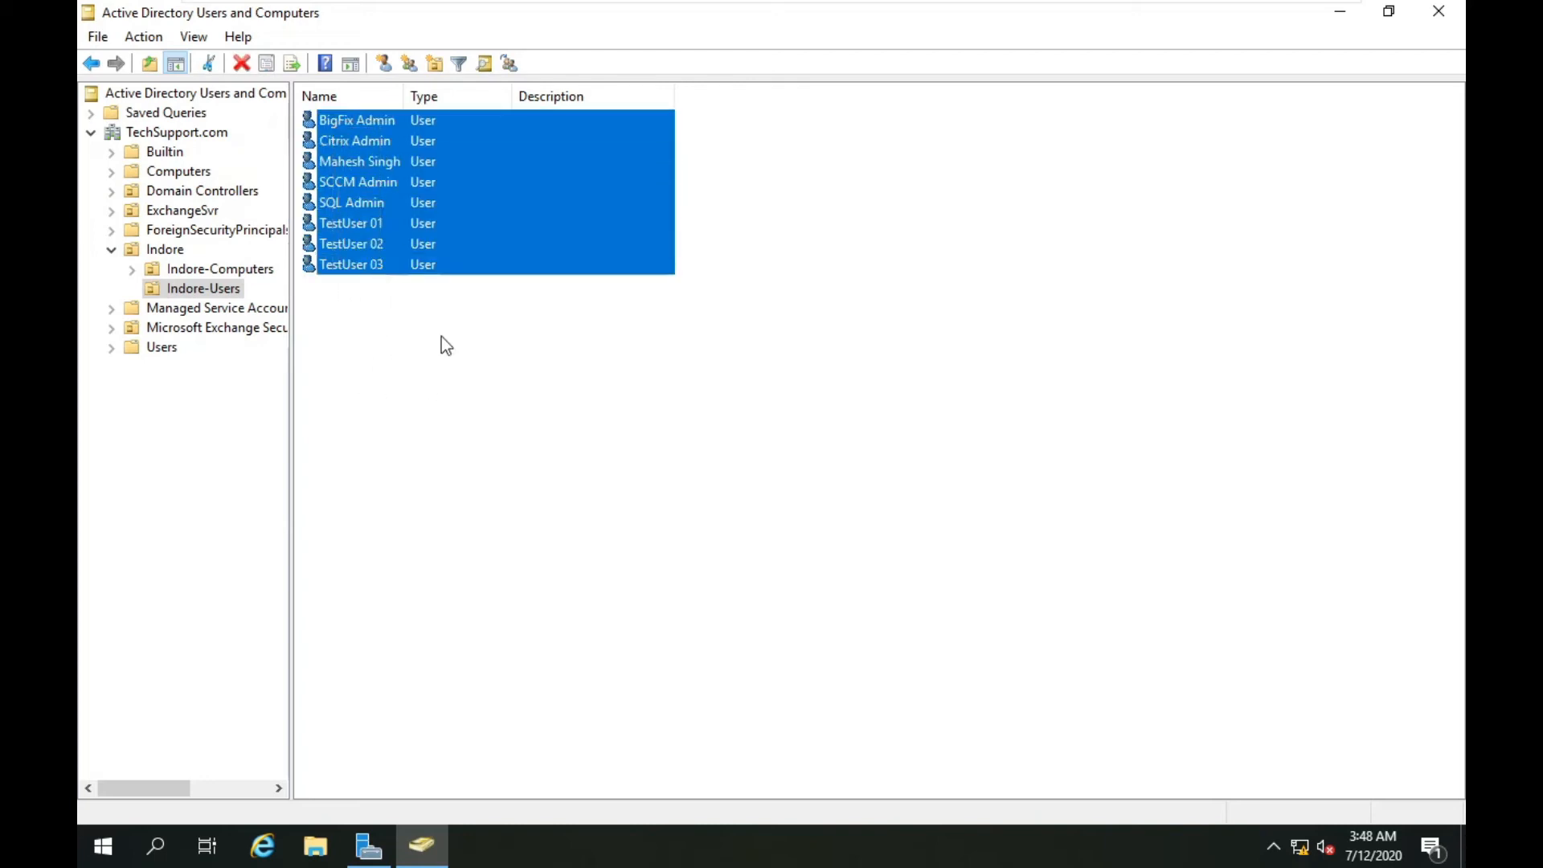
click(364, 223)
click(362, 184)
click(362, 163)
click(382, 122)
click(413, 349)
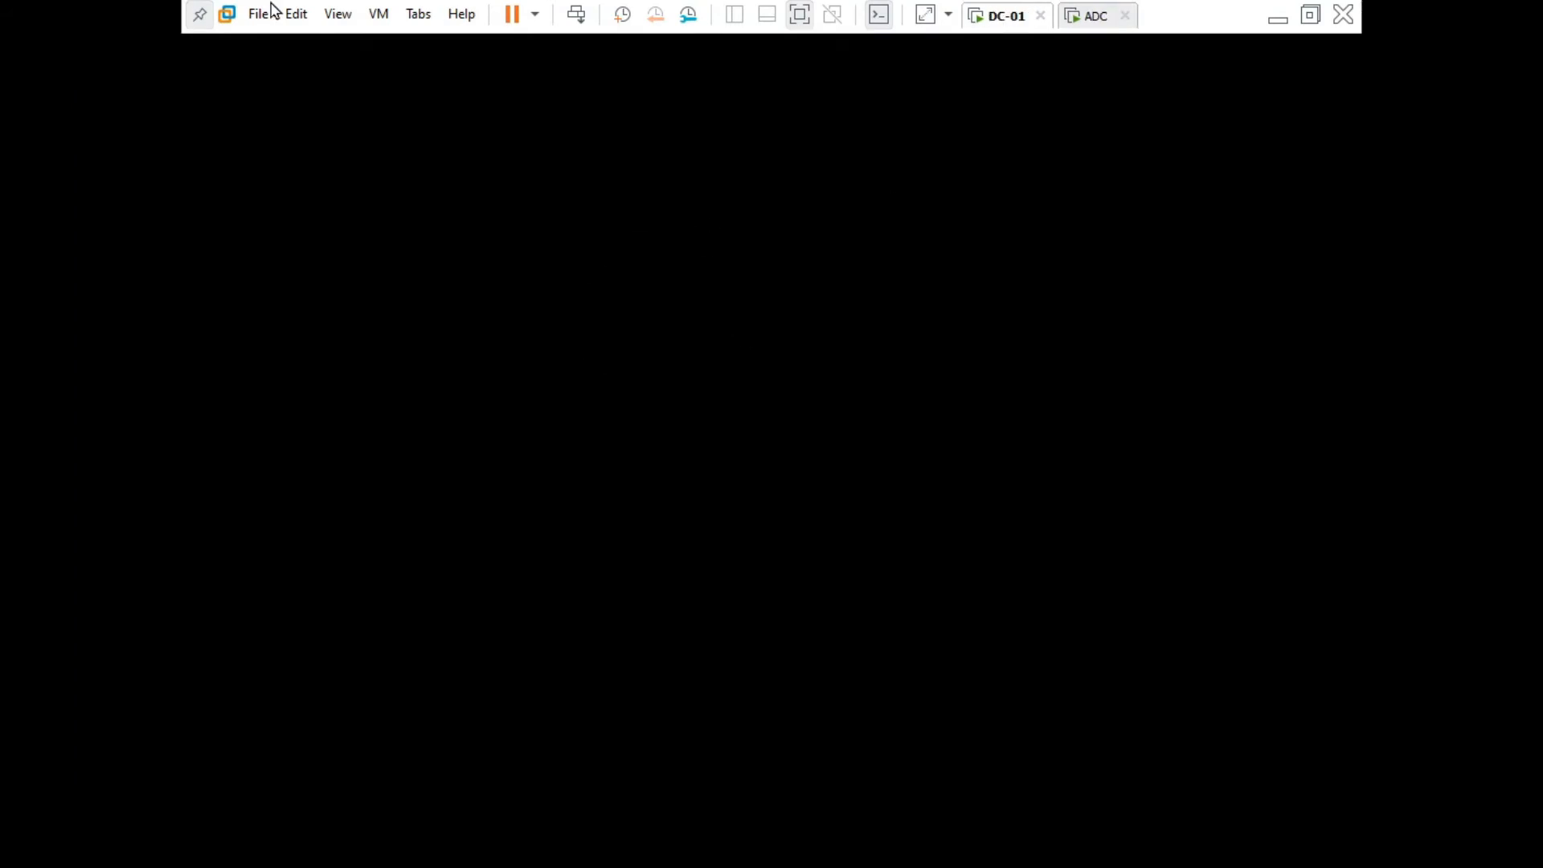
Sign in to the DC-01 server with its administrator password.
click(574, 15)
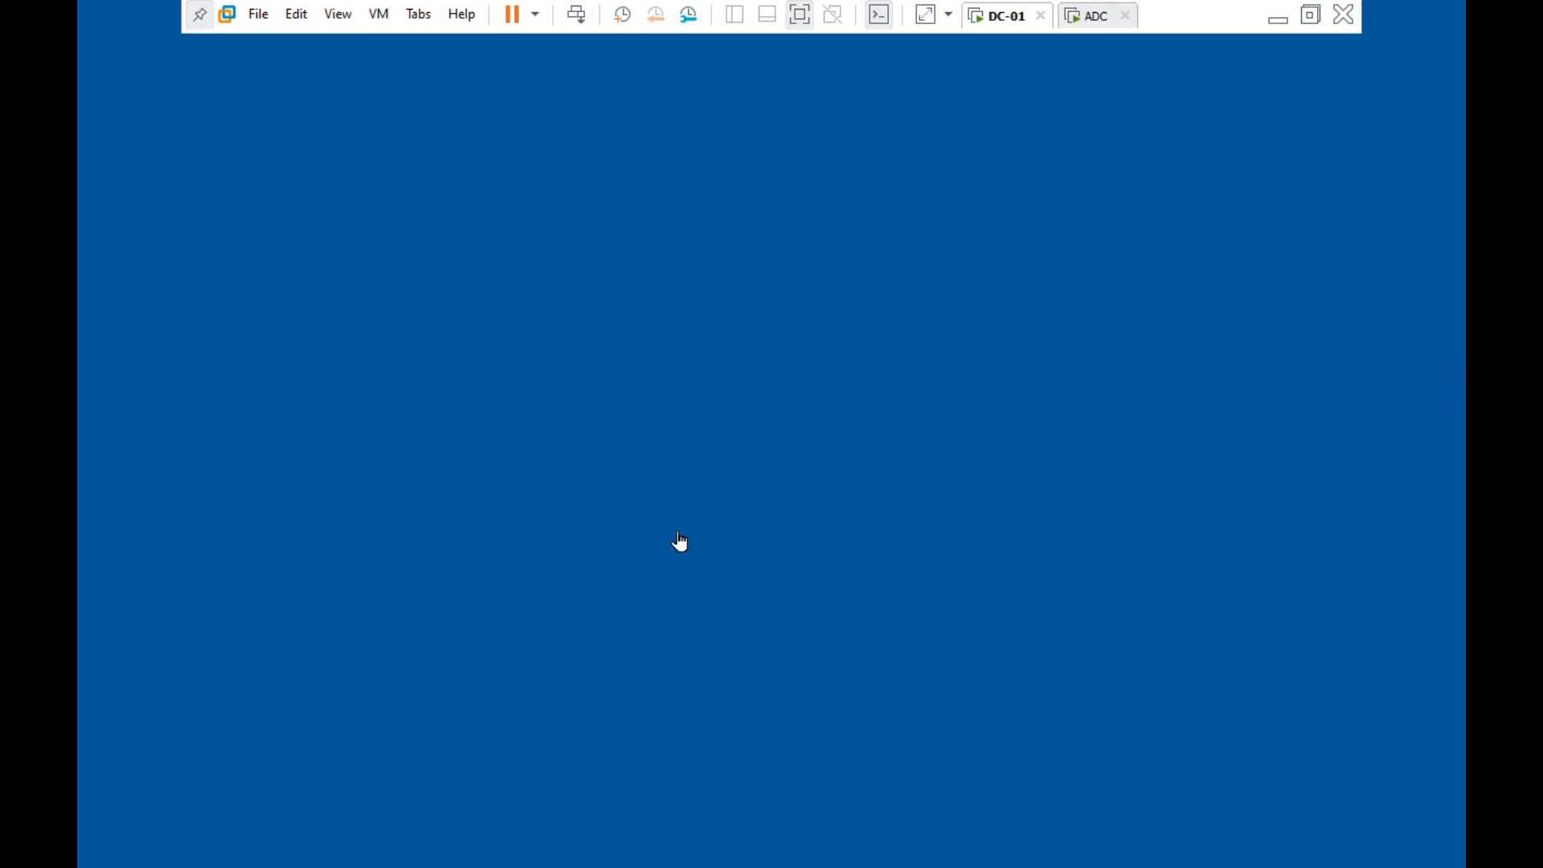
text(********)
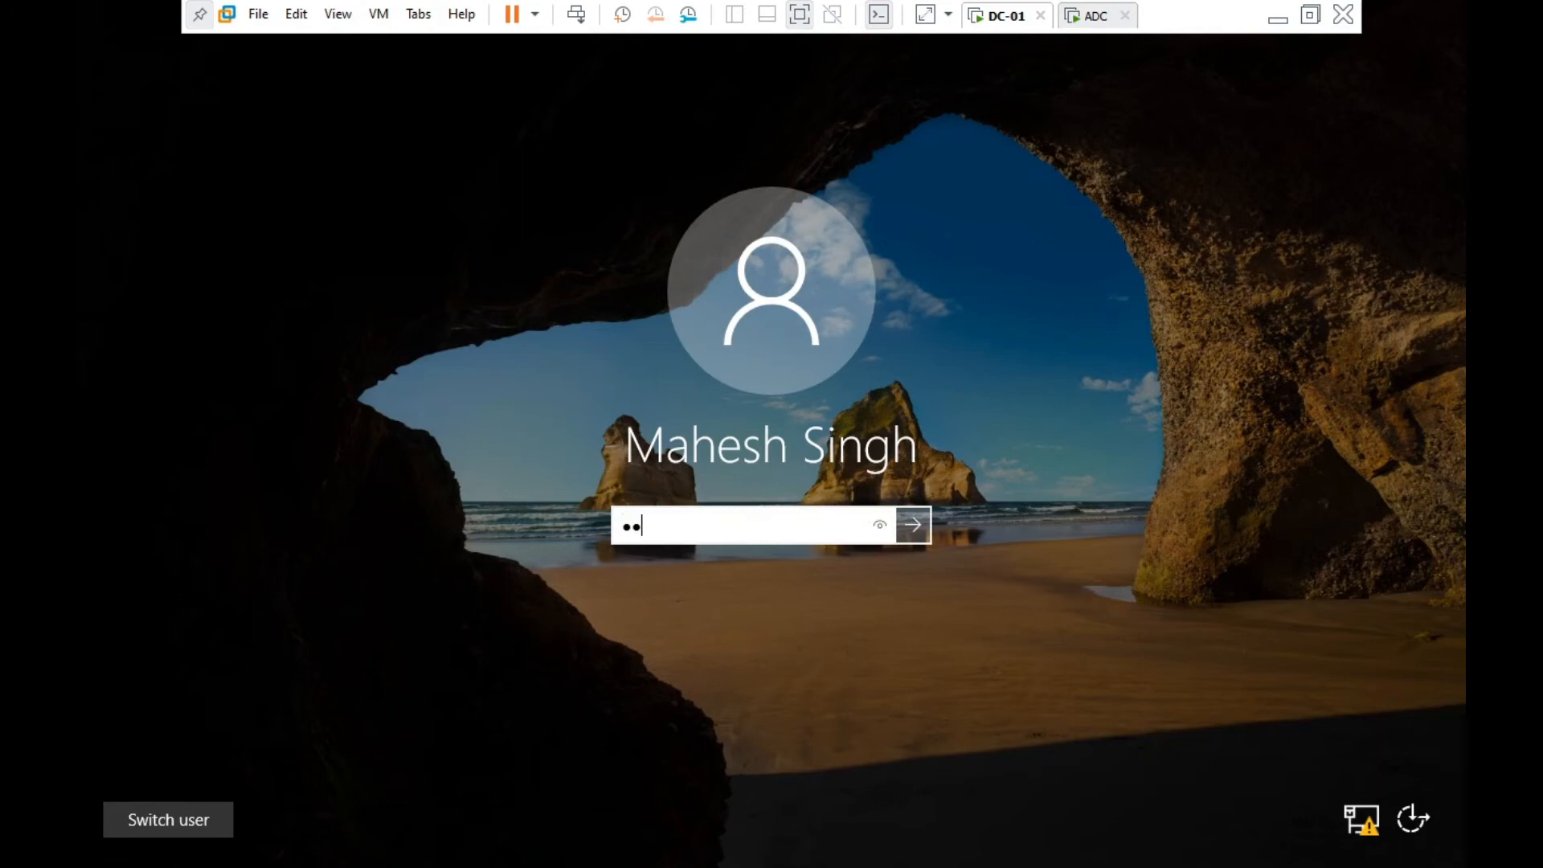
key(Return)
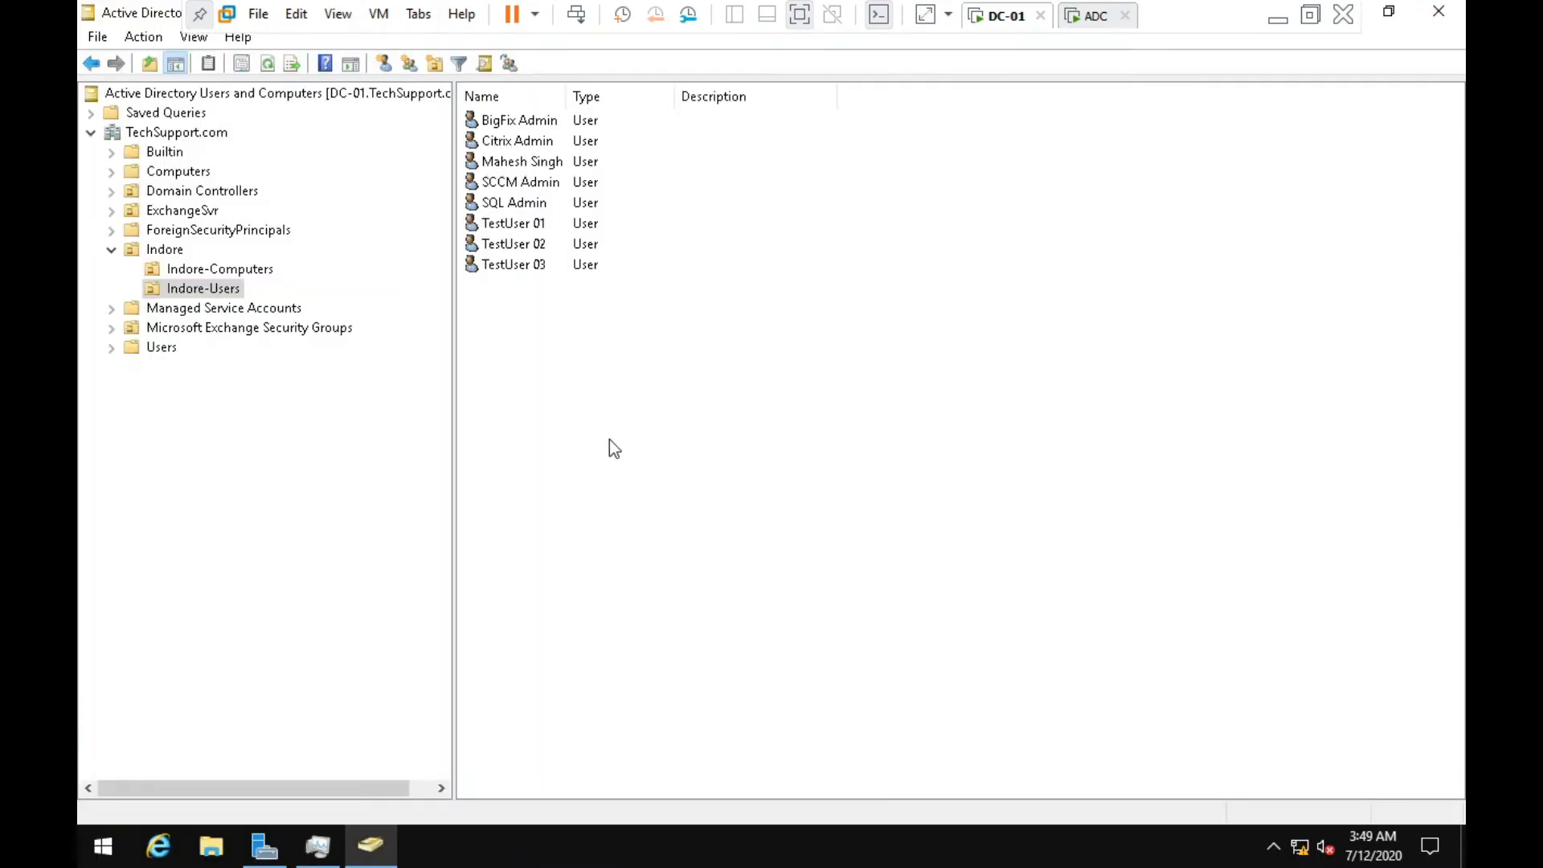
Review the Indore-Computers and Indore-Users accounts on DC-01, then switch to ADC.
click(212, 270)
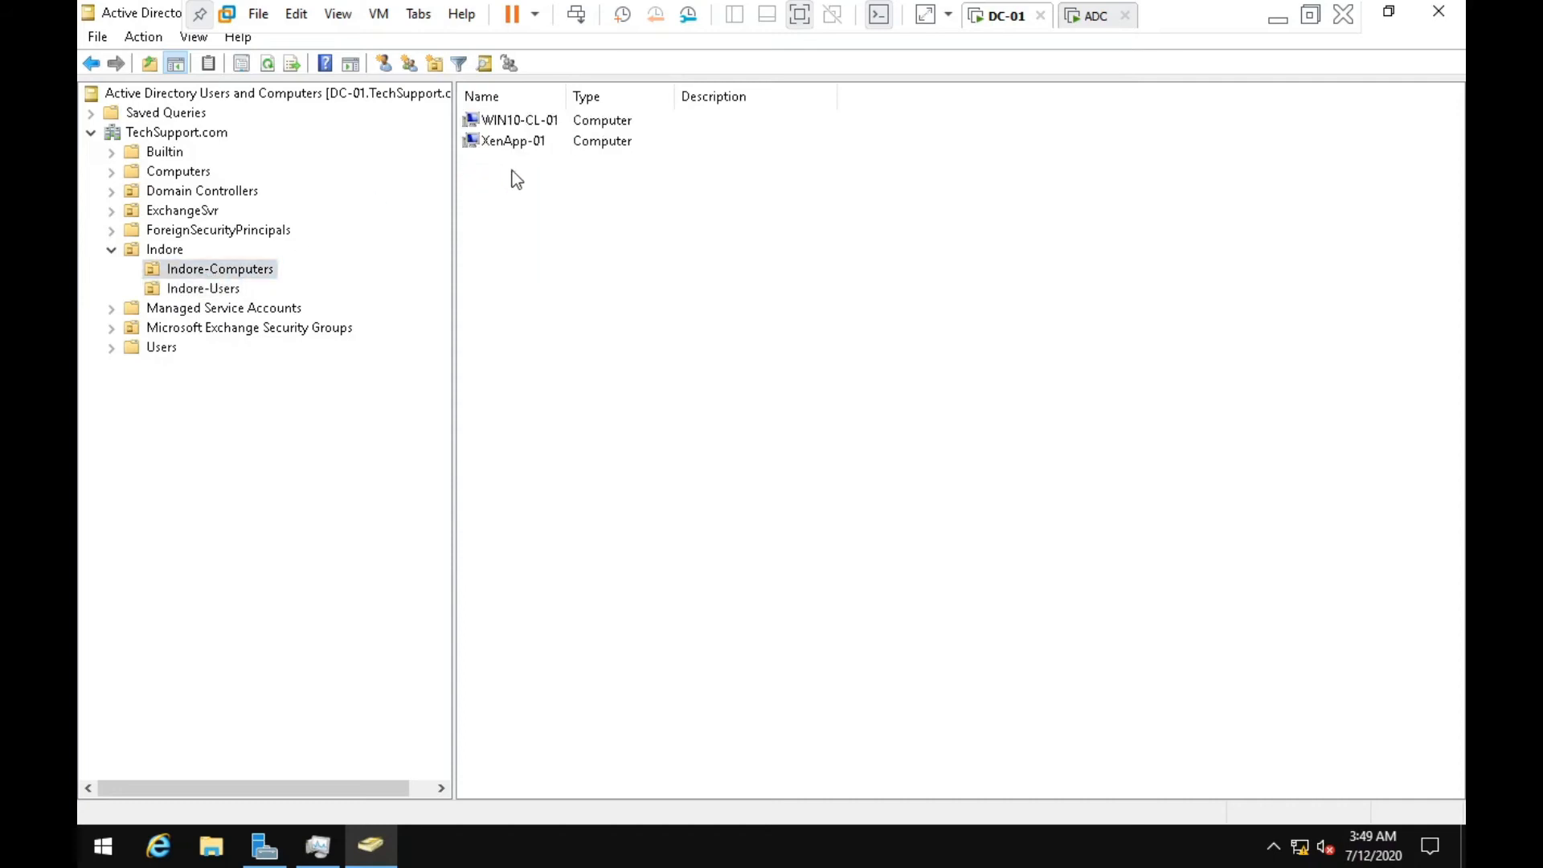
click(218, 291)
drag(570, 404, 514, 116)
click(1001, 328)
click(1084, 15)
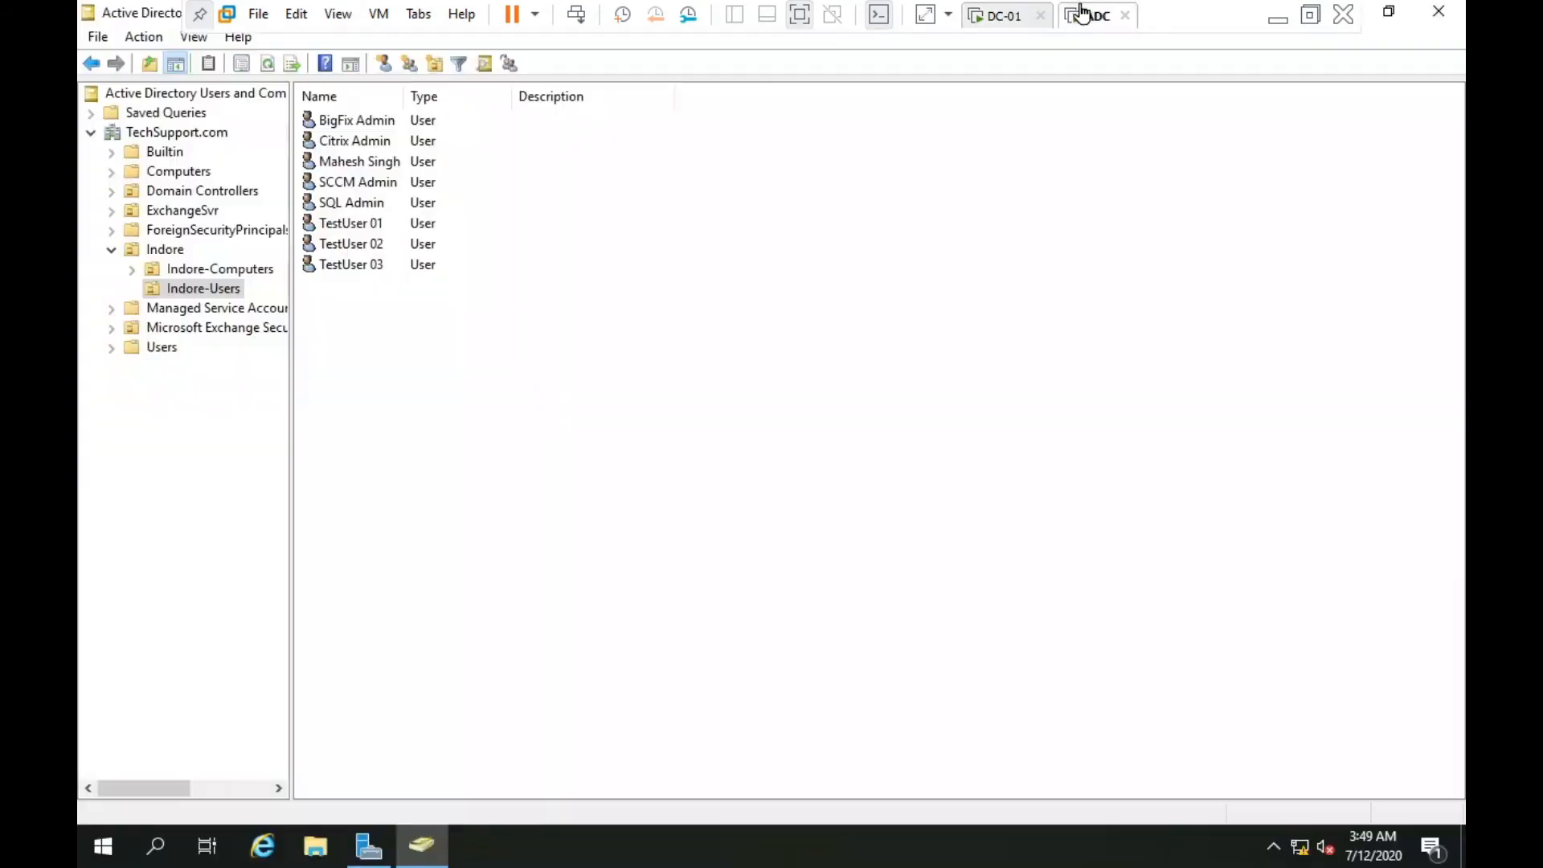
Start a new user in Indore-Users with first name and logon name xyz.
right_click(524, 389)
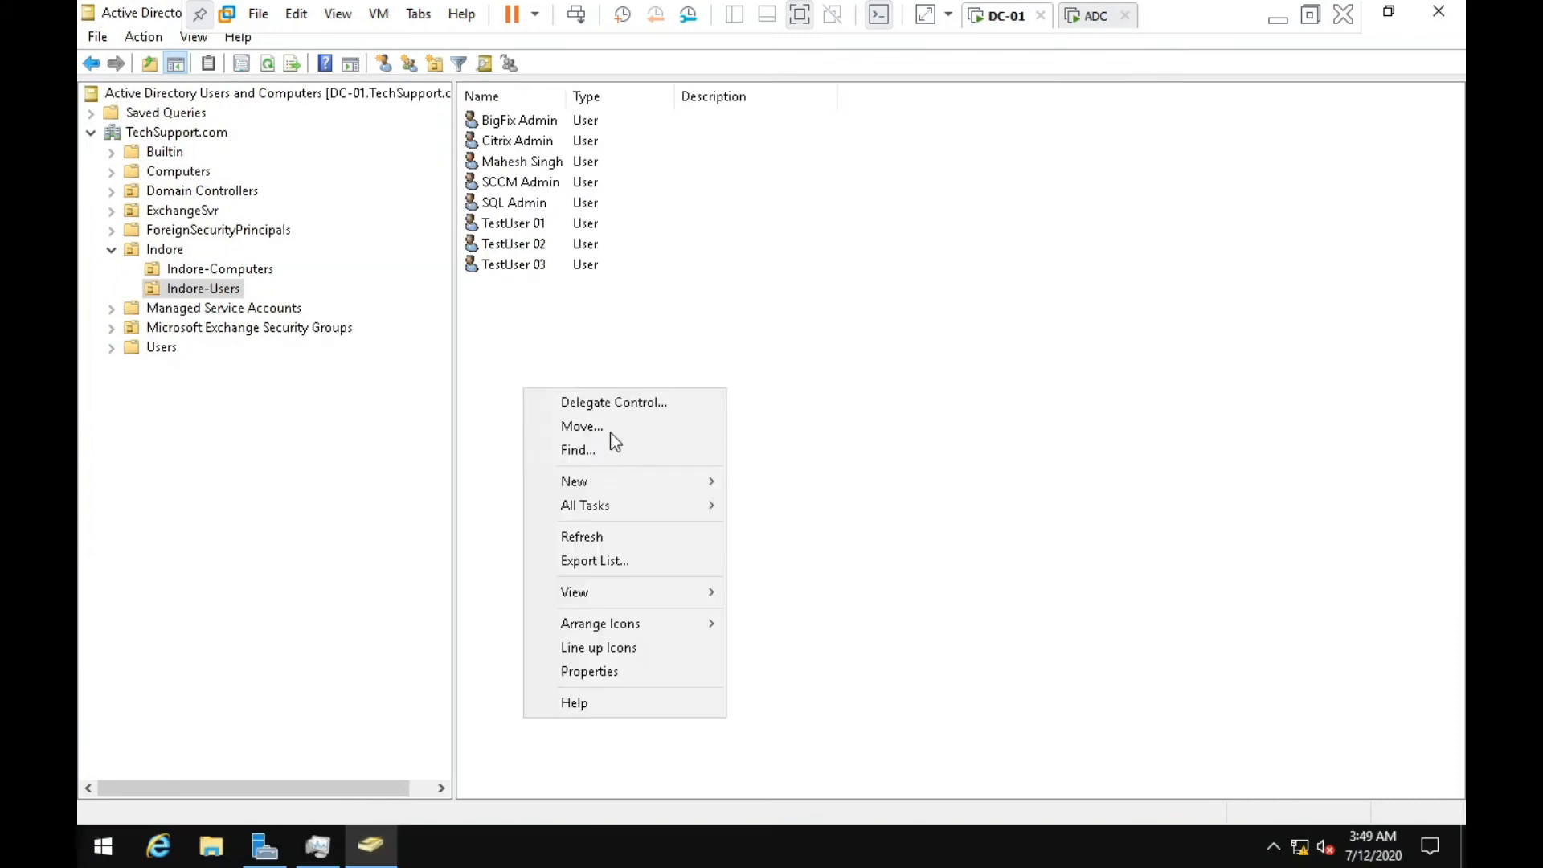
mouse_move(602, 483)
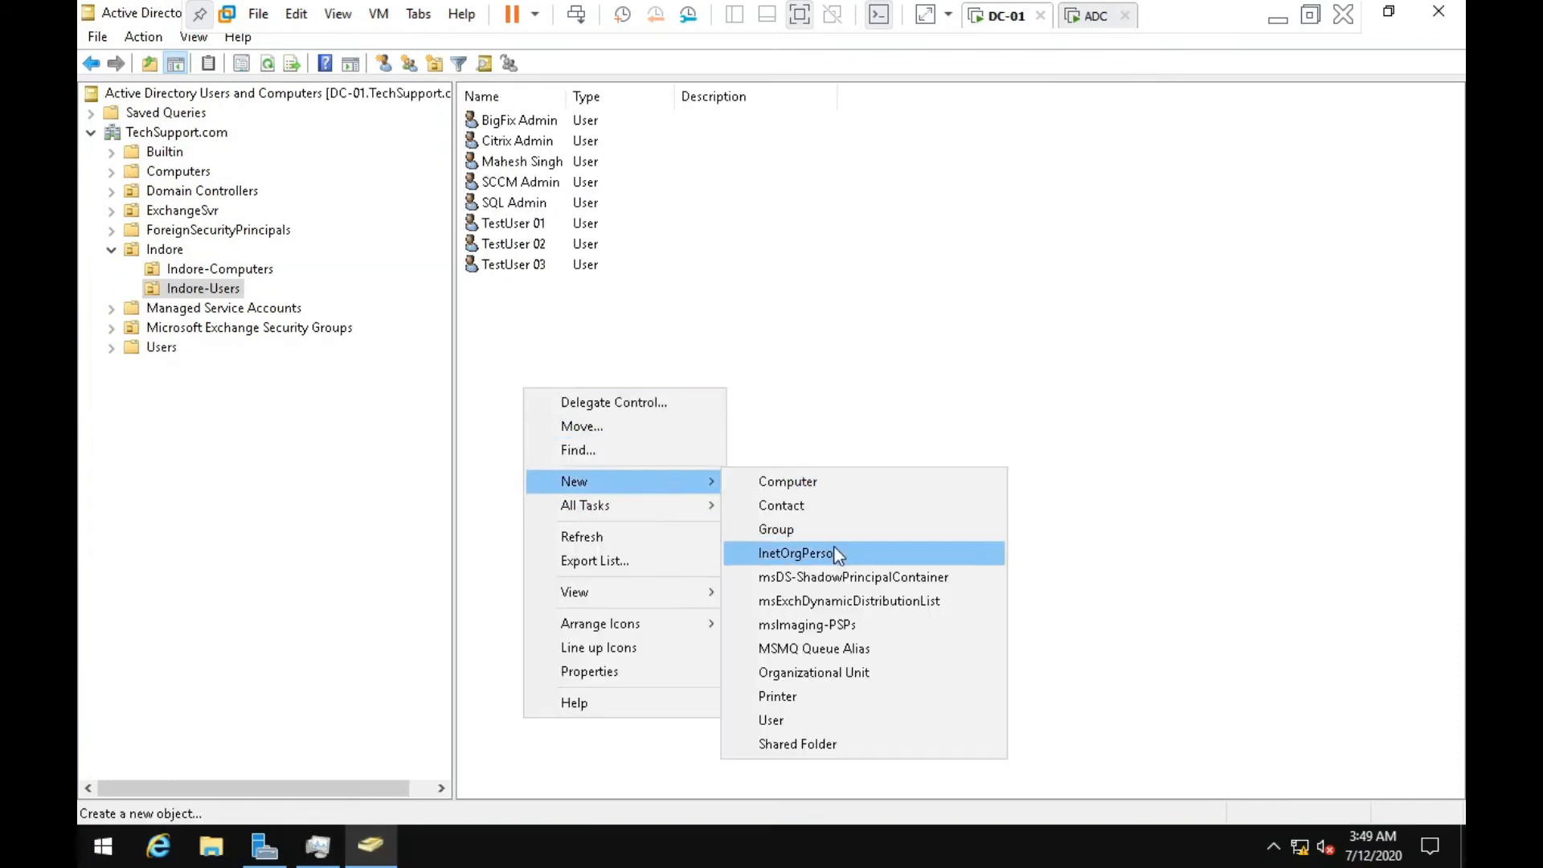
click(823, 720)
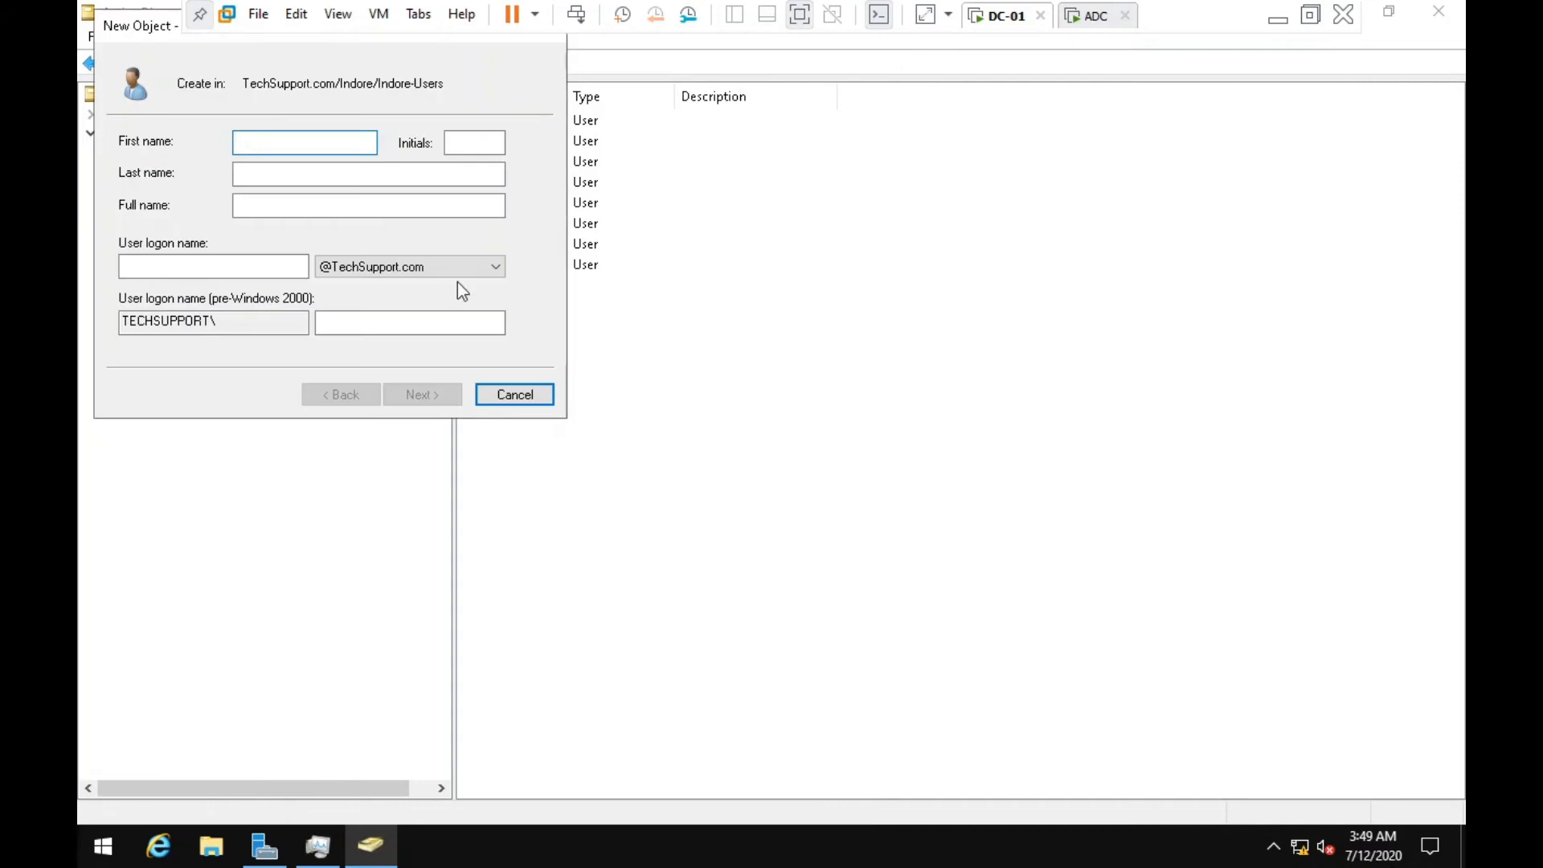
text(xyz)
key(Tab)
key(Tab)
key(Tab)
key(Tab)
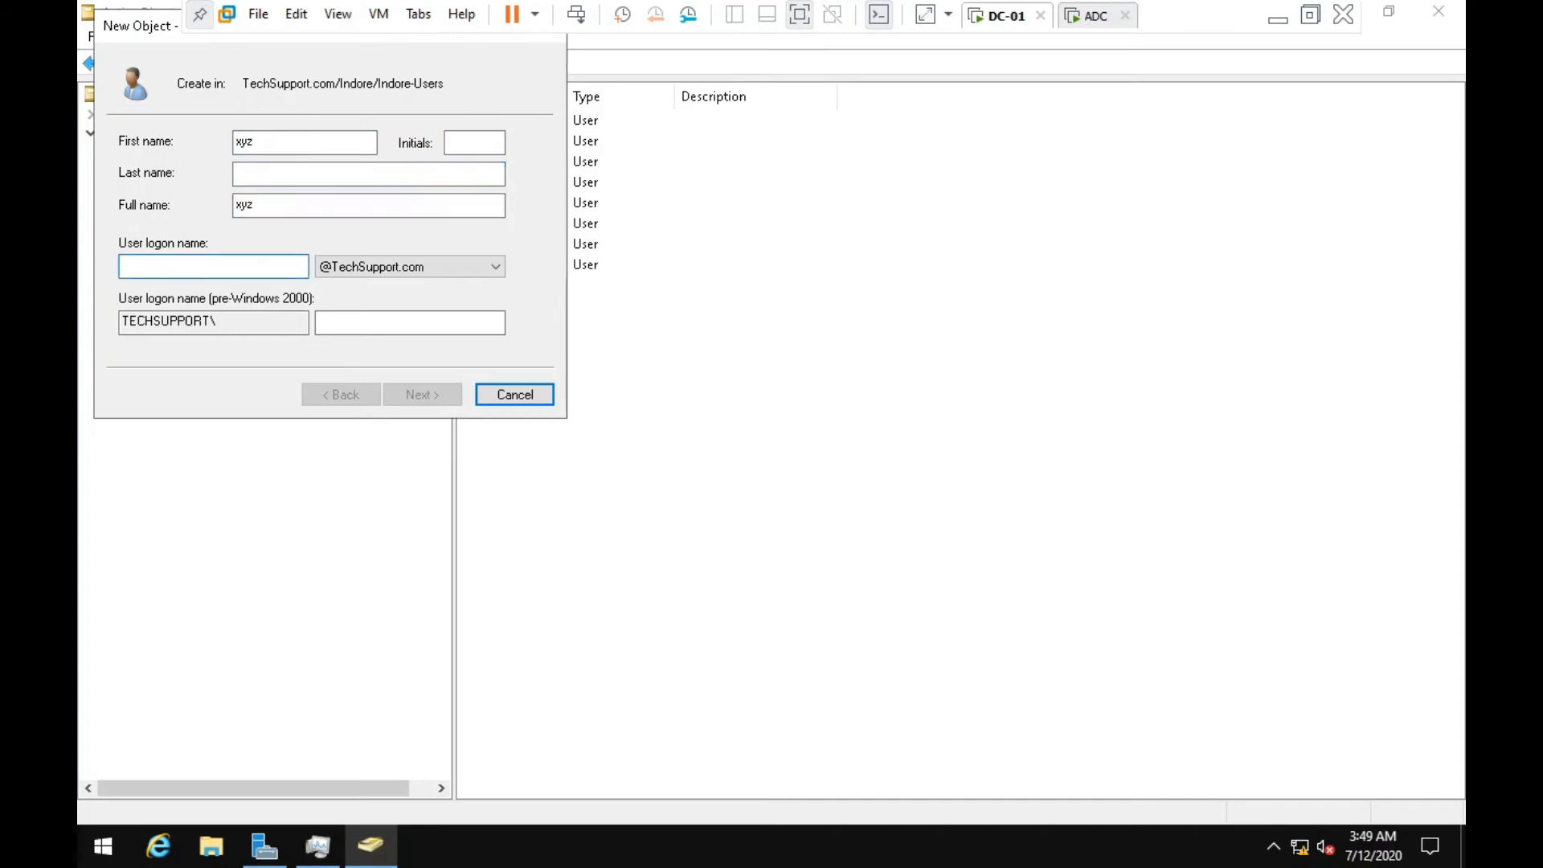
text(xy)
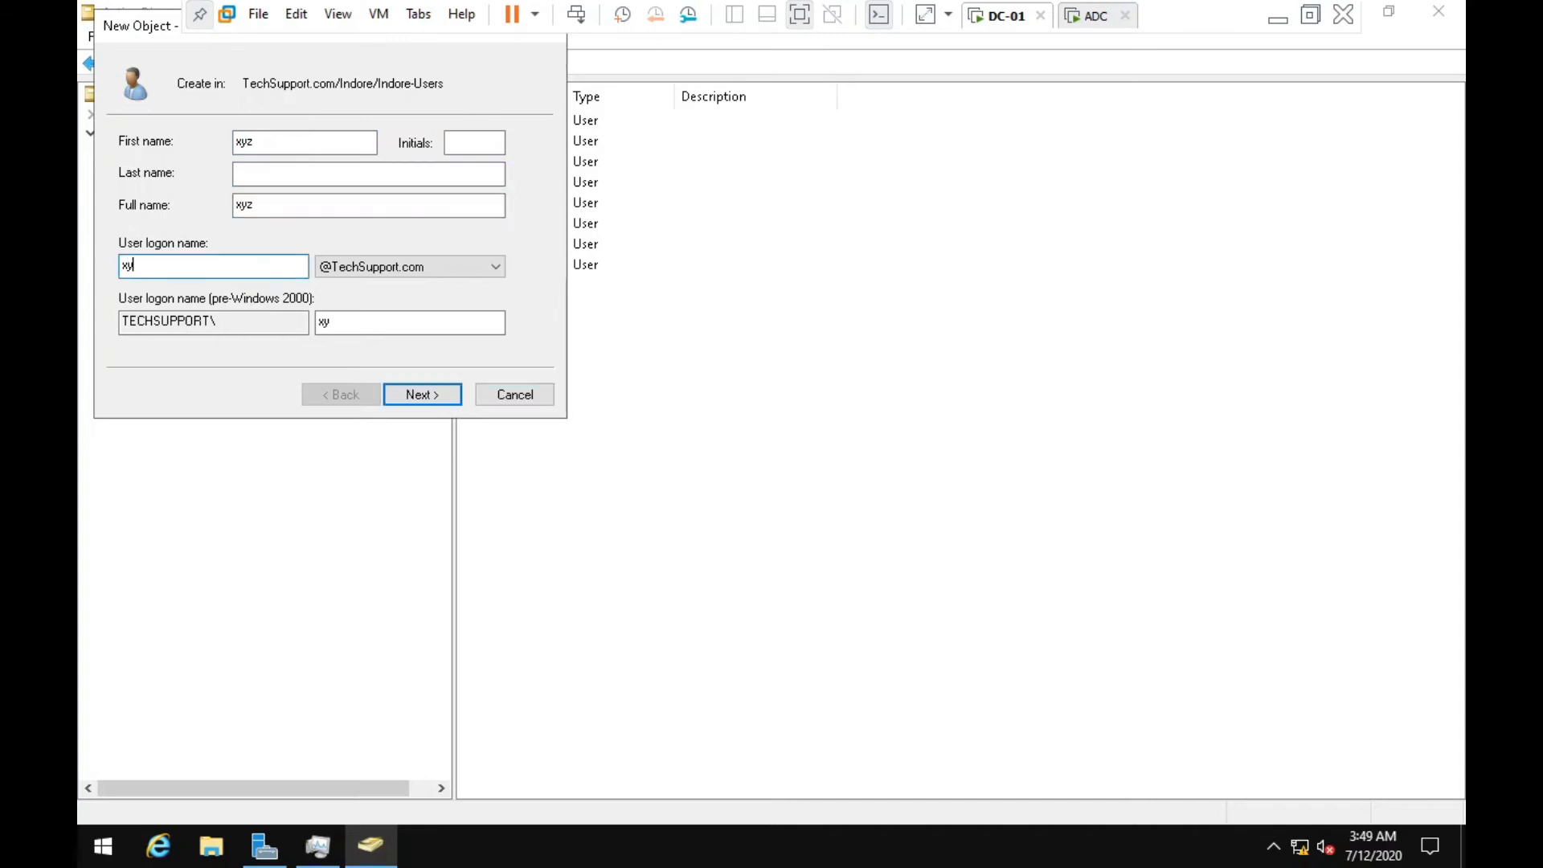
text(z)
Give xyz a password that never expires with no change required, and finish creating it.
click(413, 395)
text(••••••••)
key(Tab)
text(•••••••)
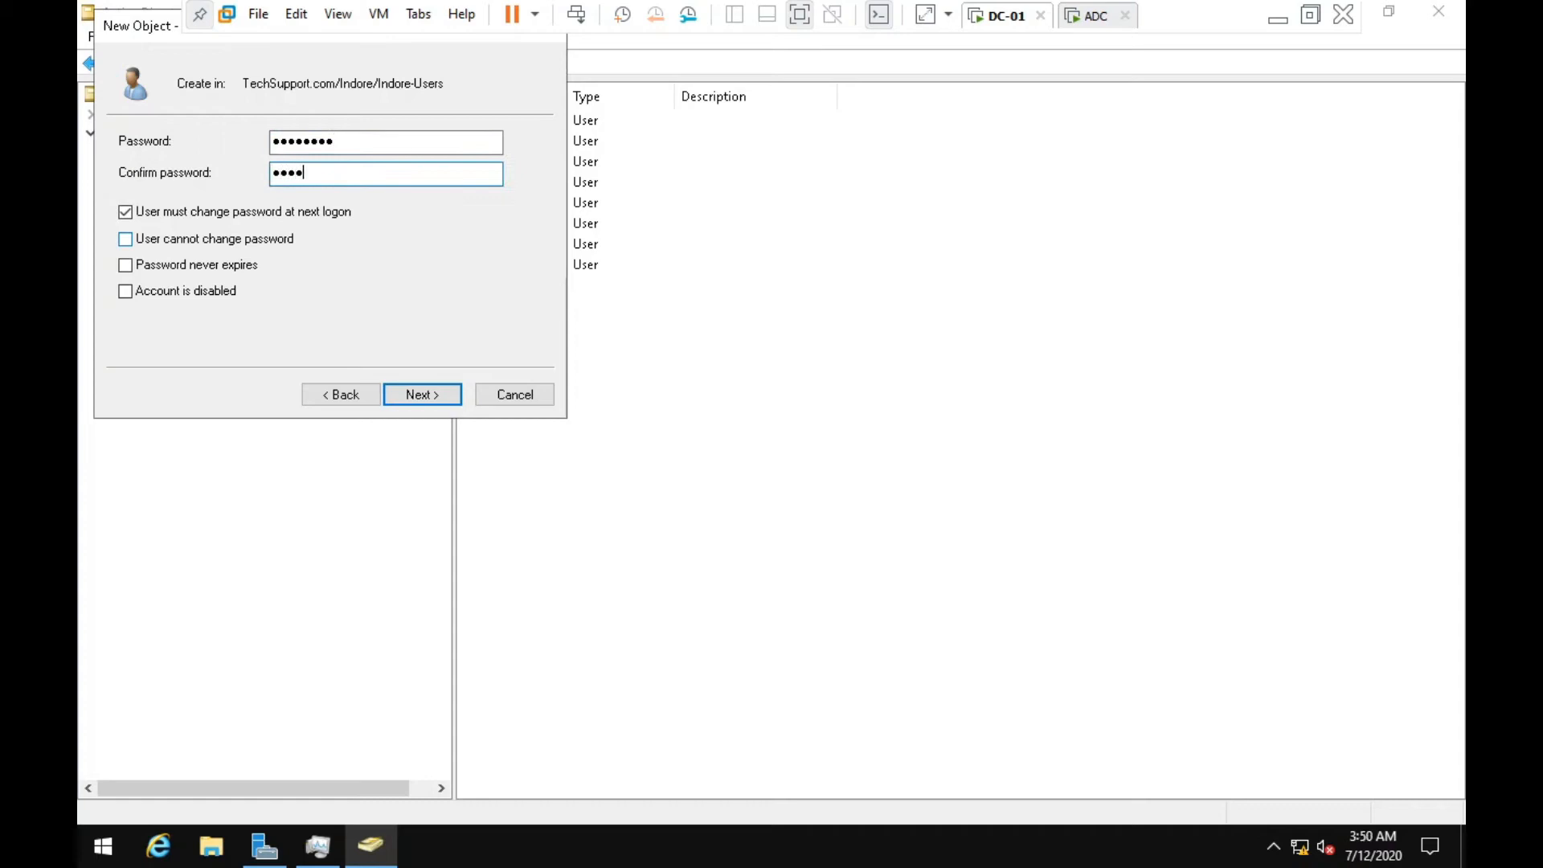
text(•)
click(180, 213)
click(177, 264)
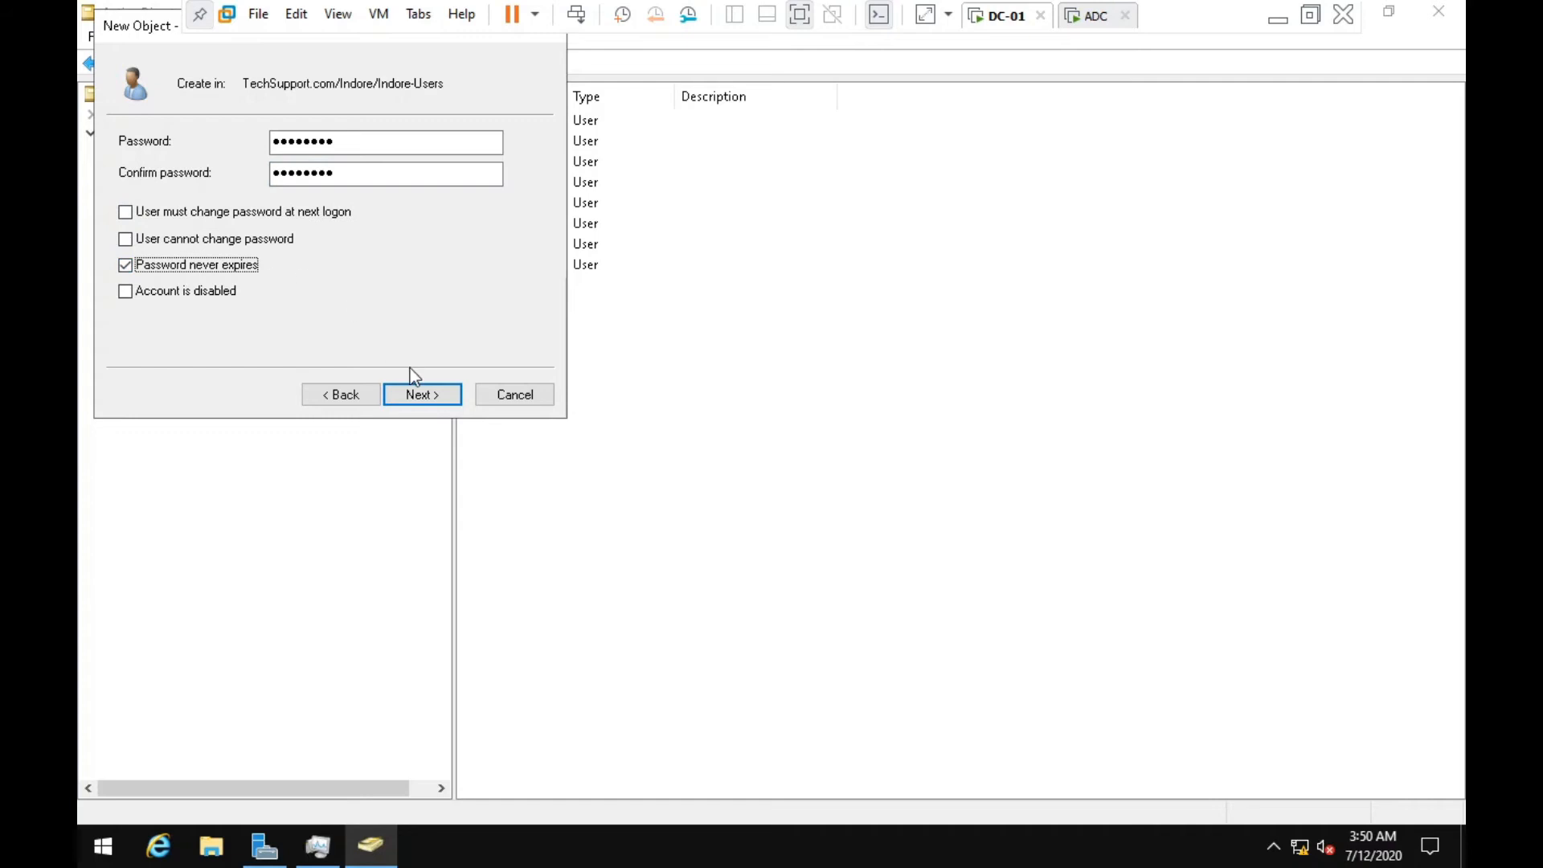
click(417, 395)
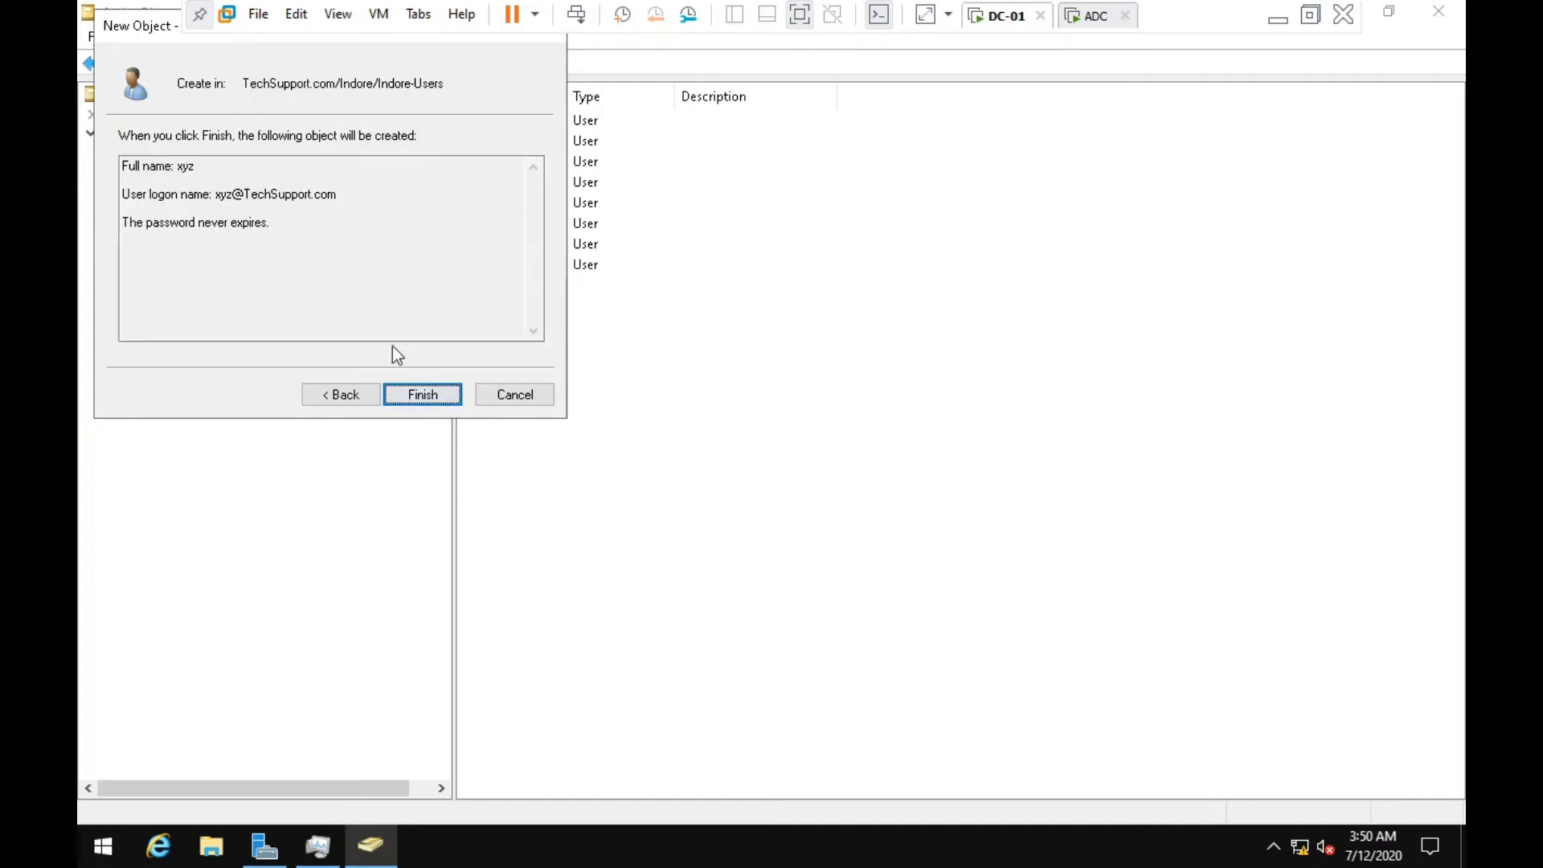
click(432, 396)
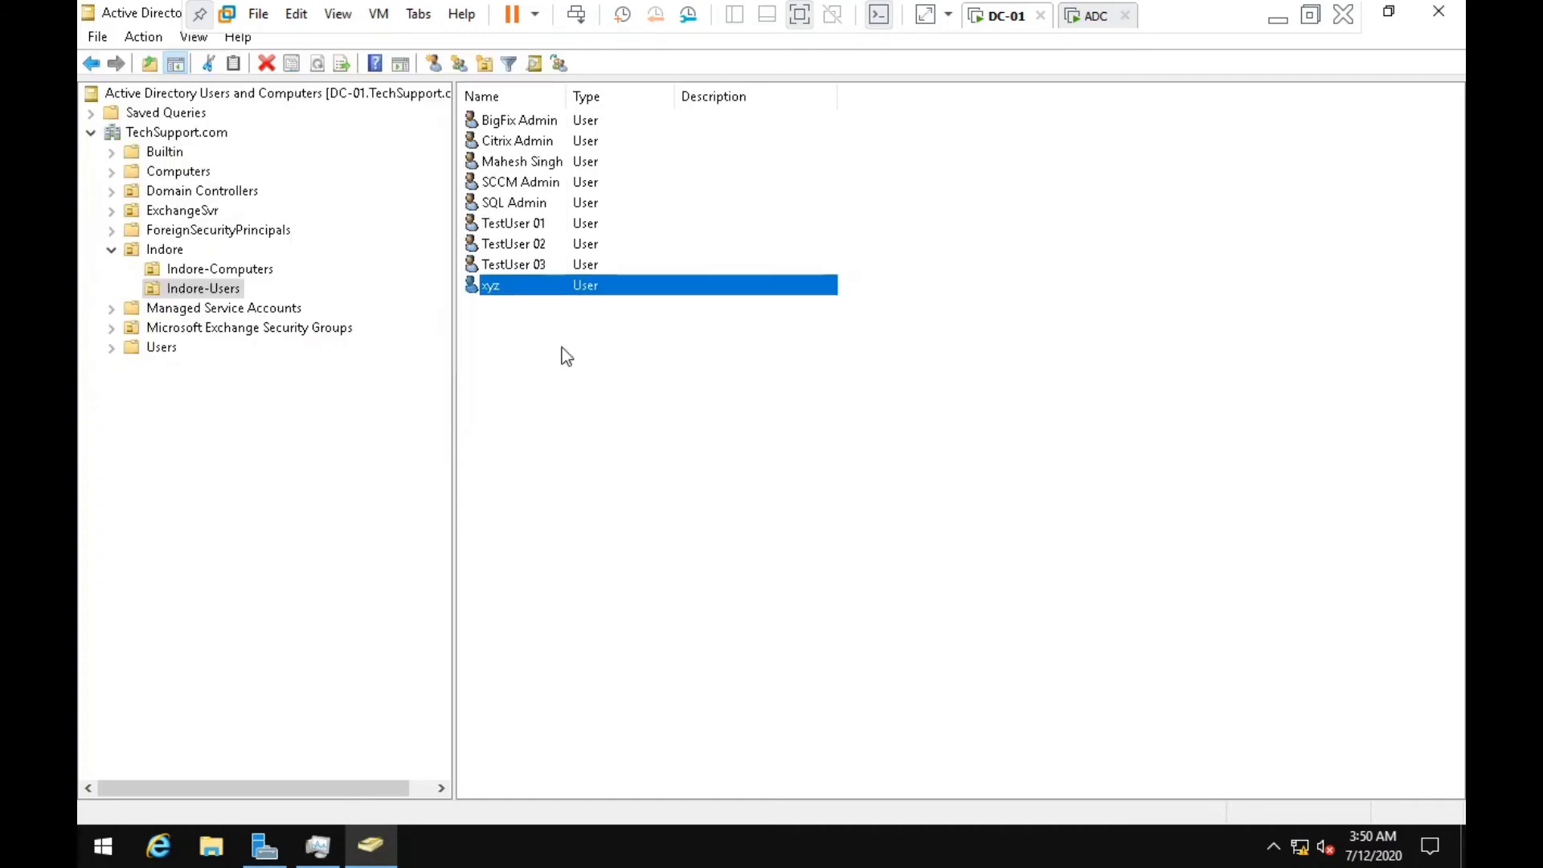
click(520, 314)
click(515, 287)
Refresh ADC's Indore-Users list to show the replicated xyz account, then exit full-screen view.
click(1089, 15)
right_click(432, 378)
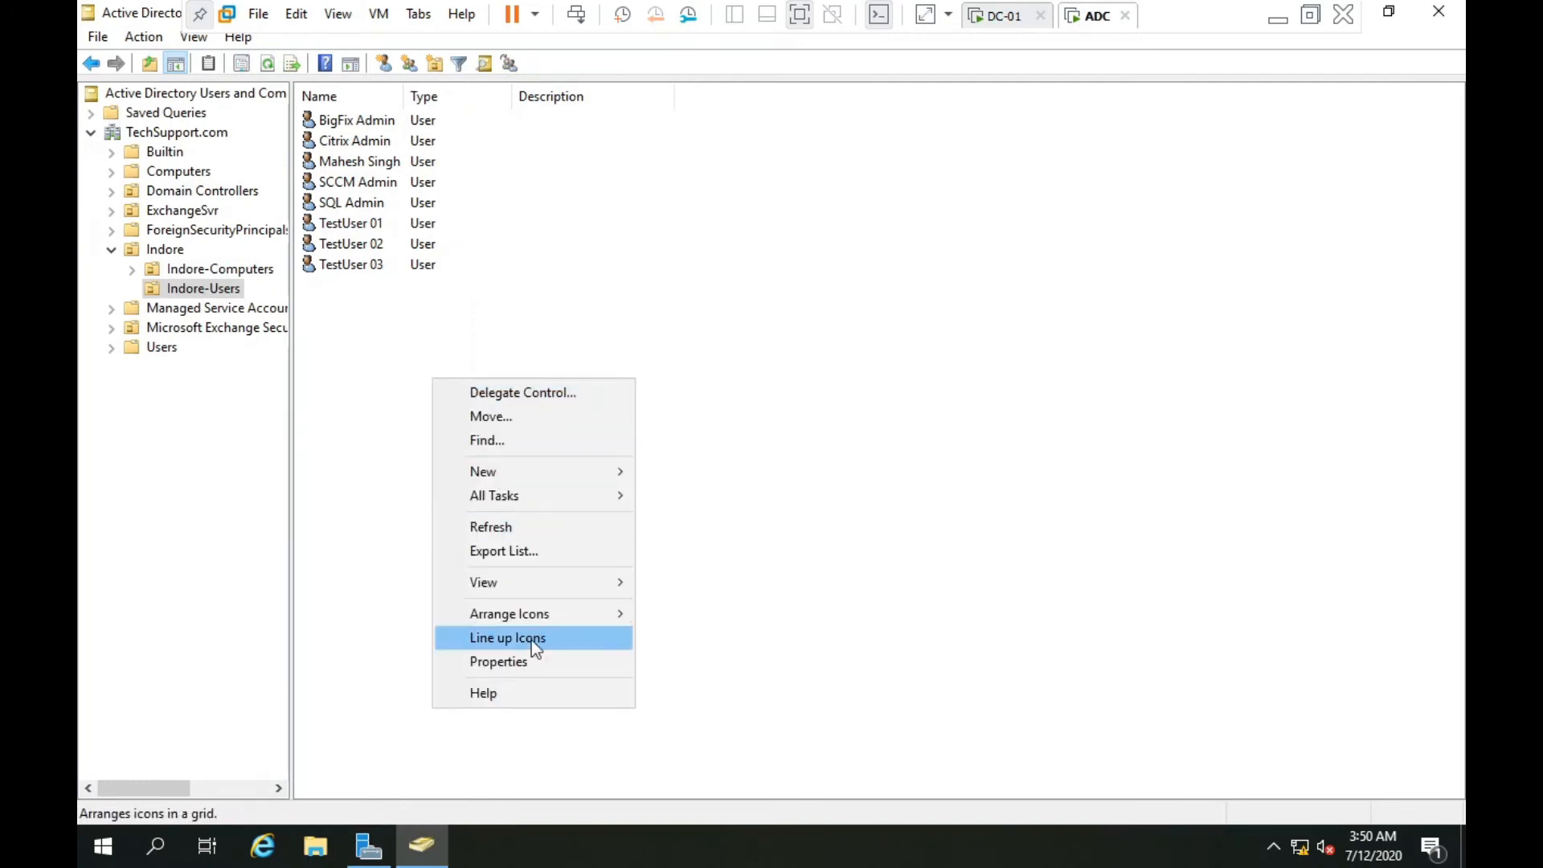
click(522, 527)
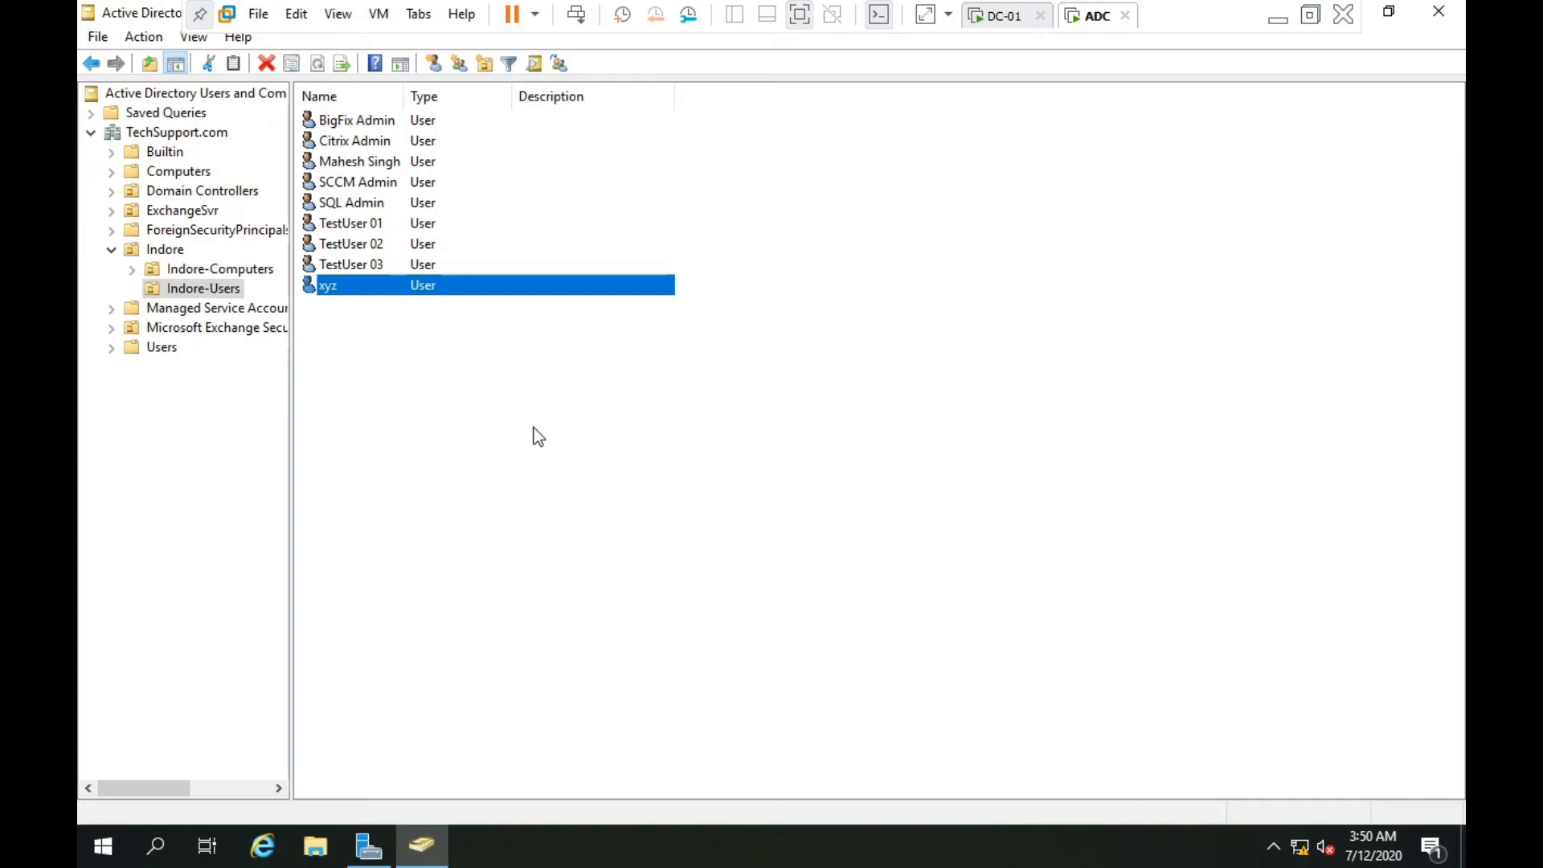
click(800, 14)
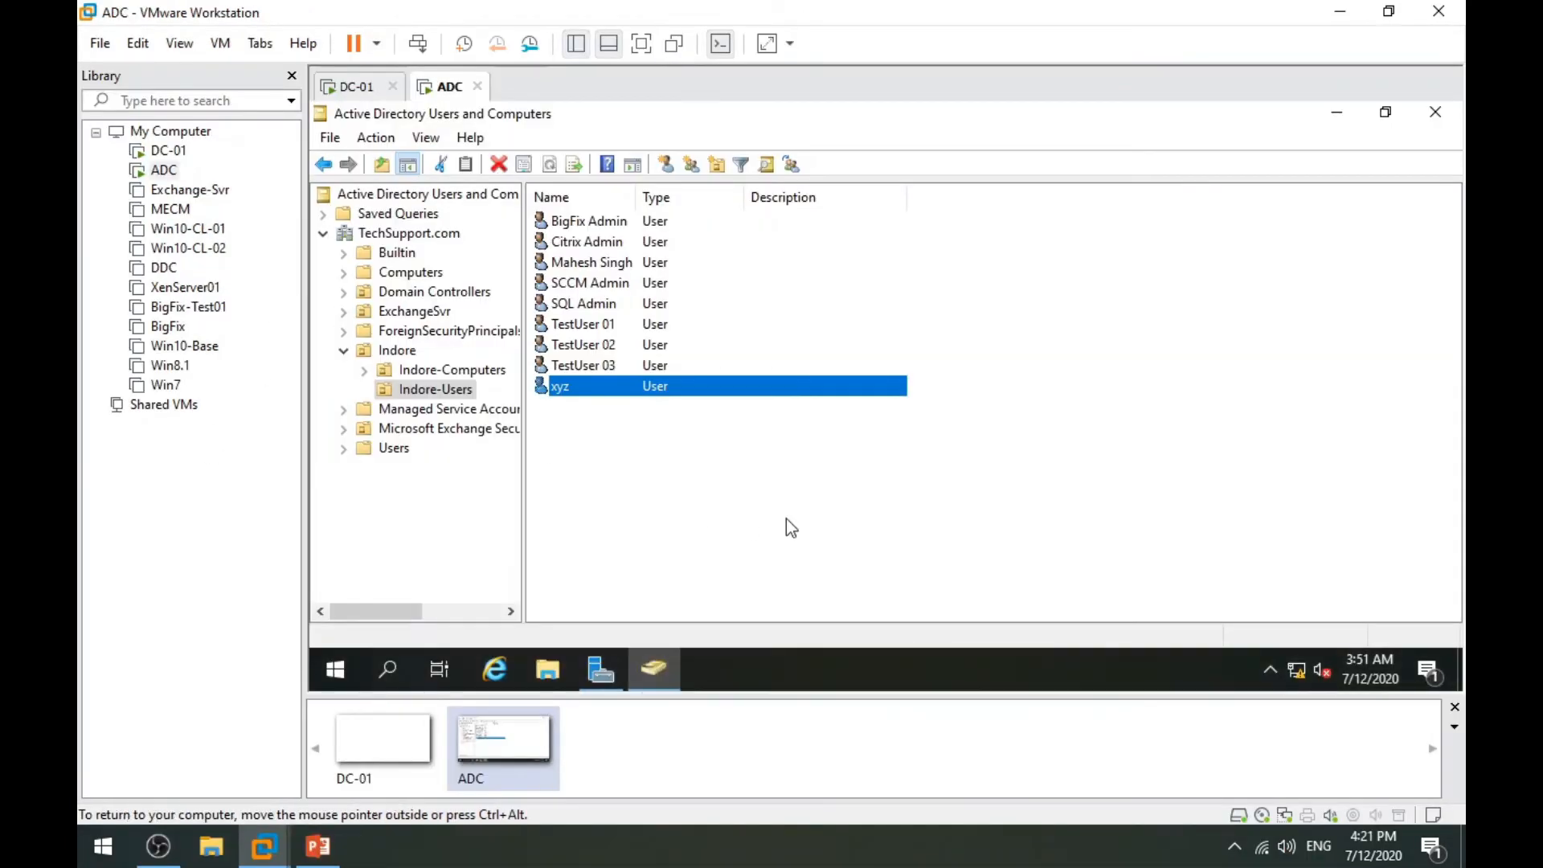
Power on the Win8.1 virtual machine and dismiss the missing sata0:1 device prompt.
click(786, 521)
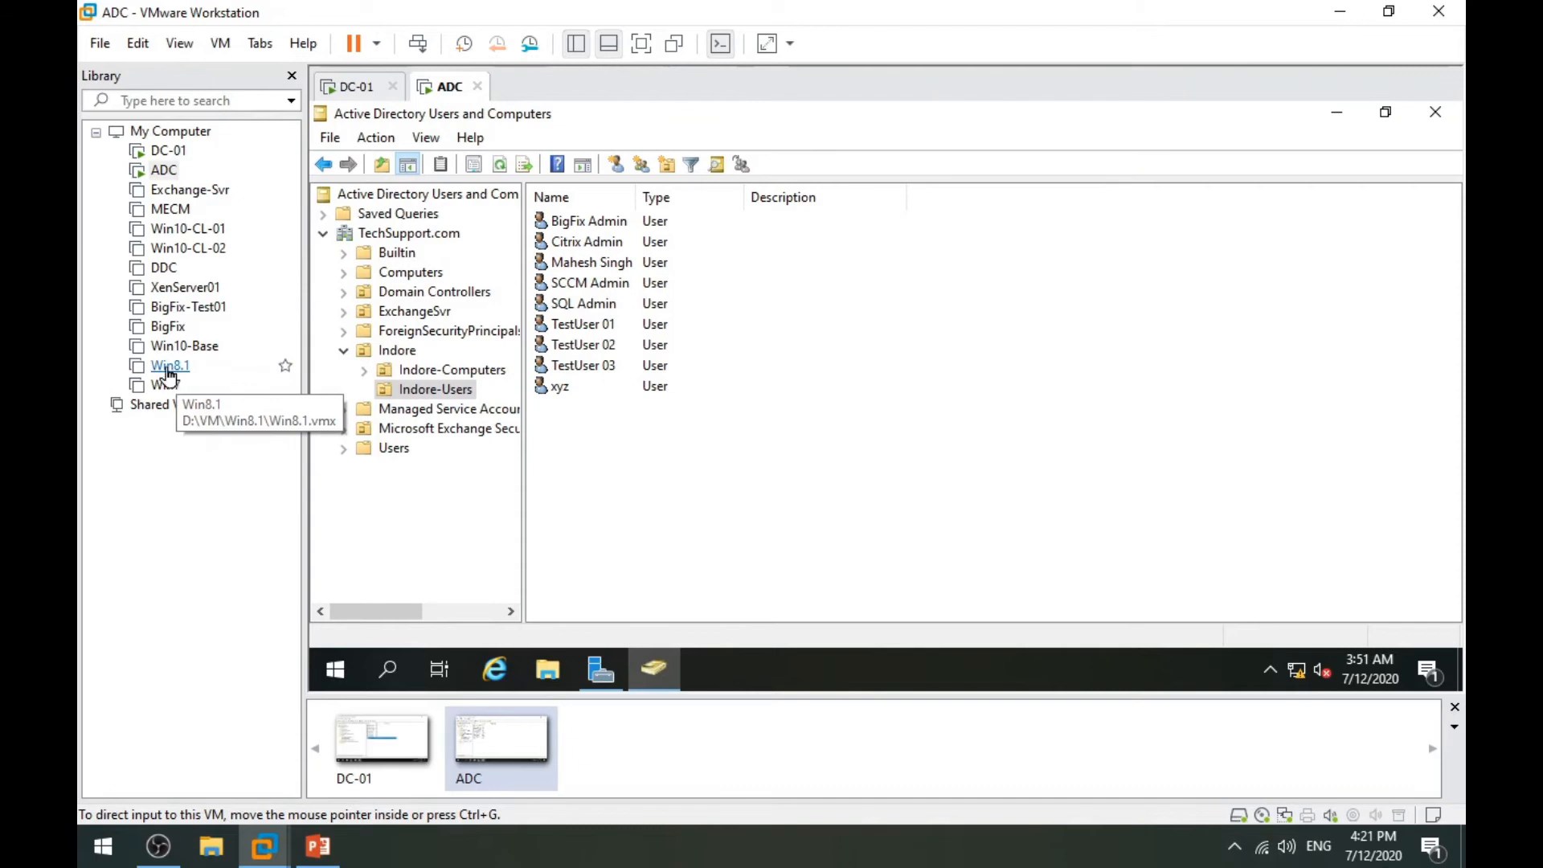
click(169, 365)
click(453, 169)
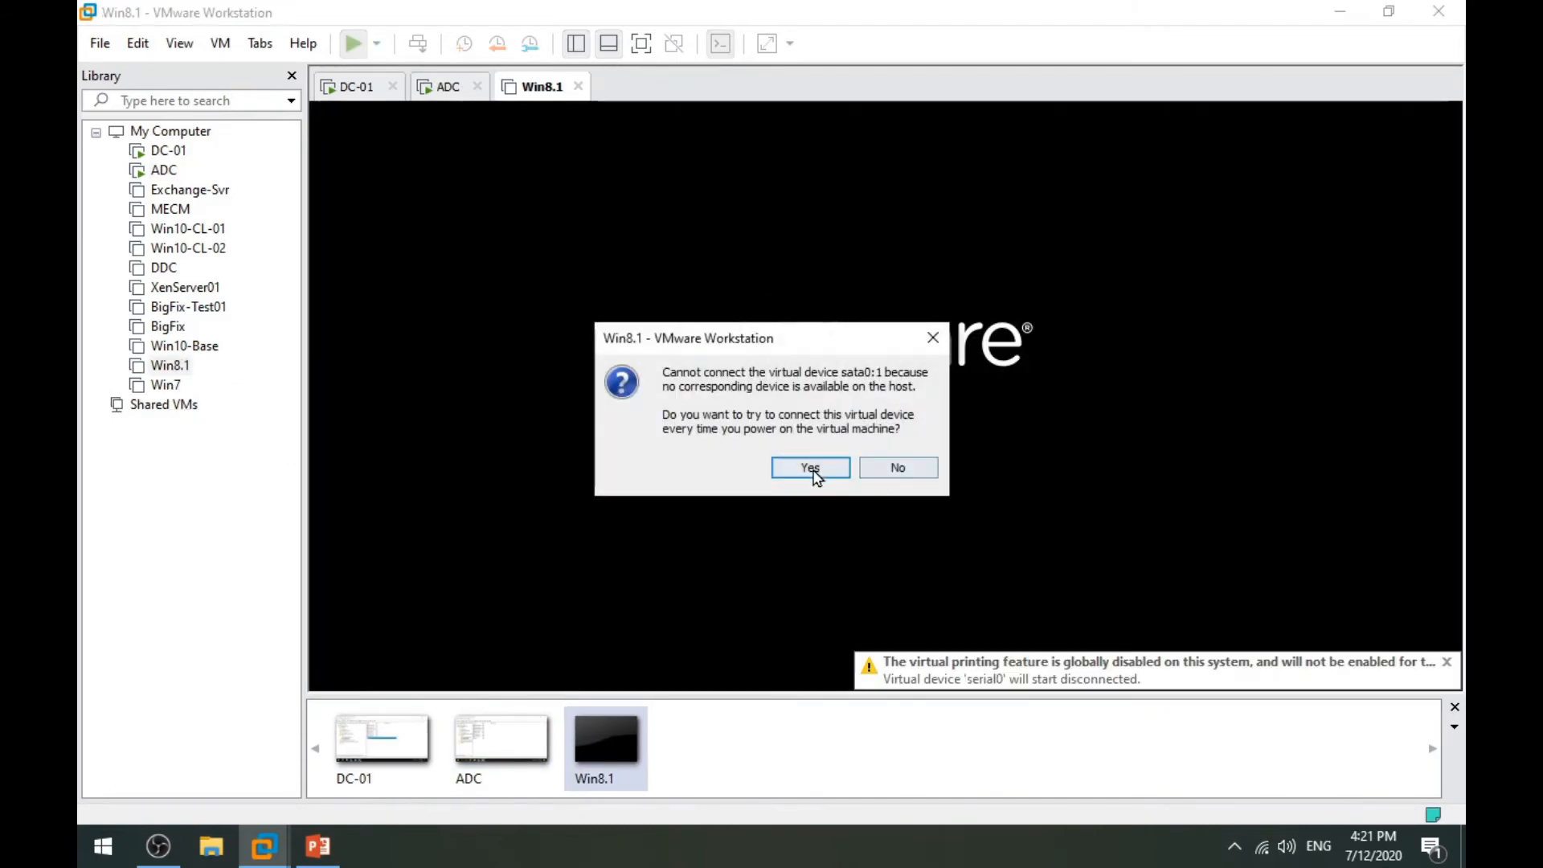
click(887, 467)
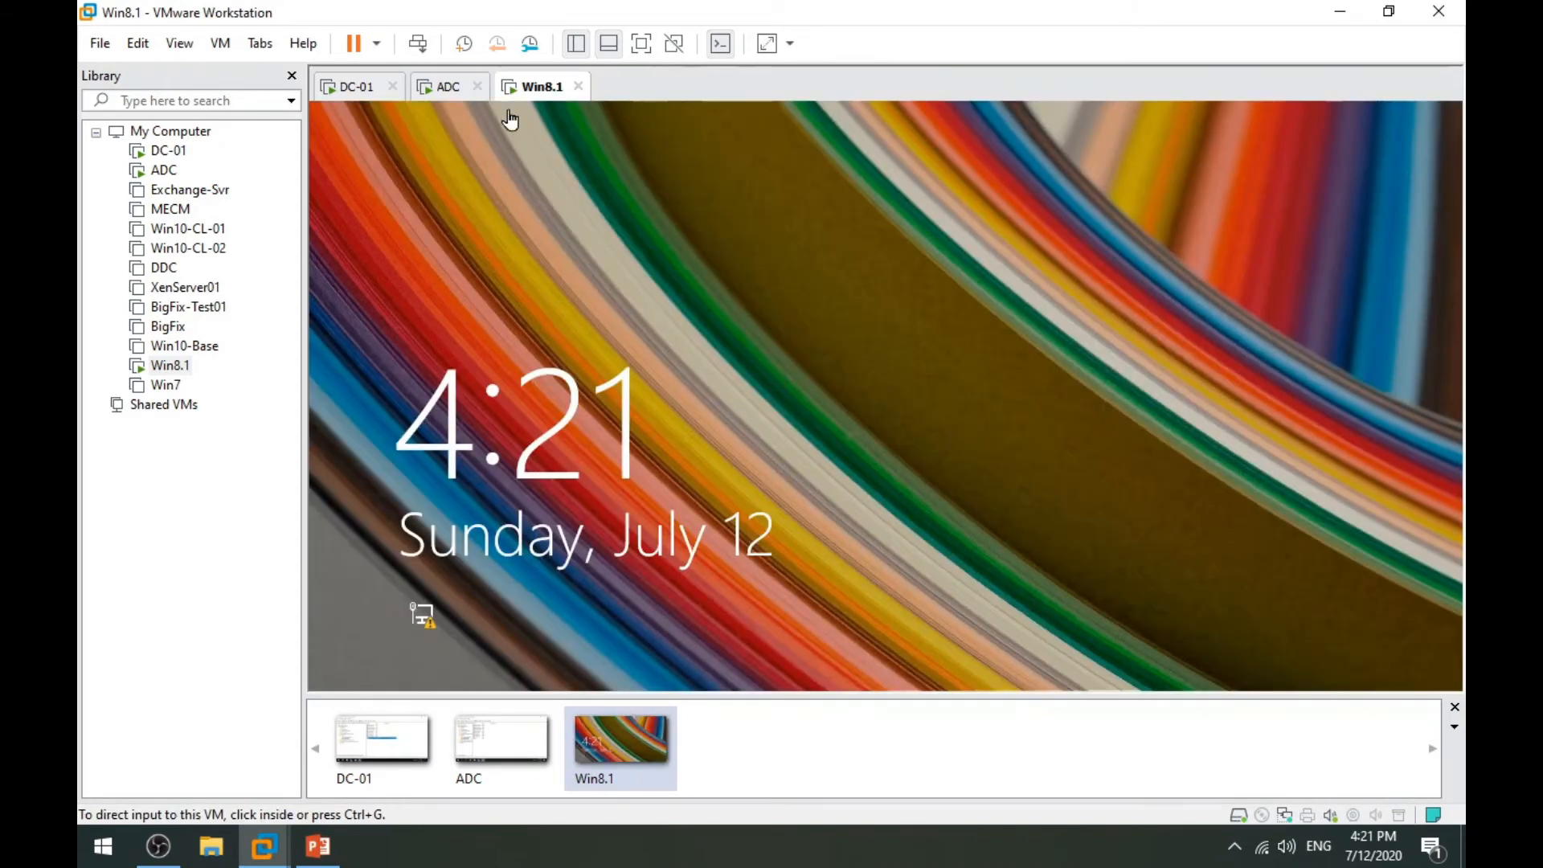
Sign in to Win8.1 as domain user TestUser 01 with its password.
click(418, 44)
click(939, 279)
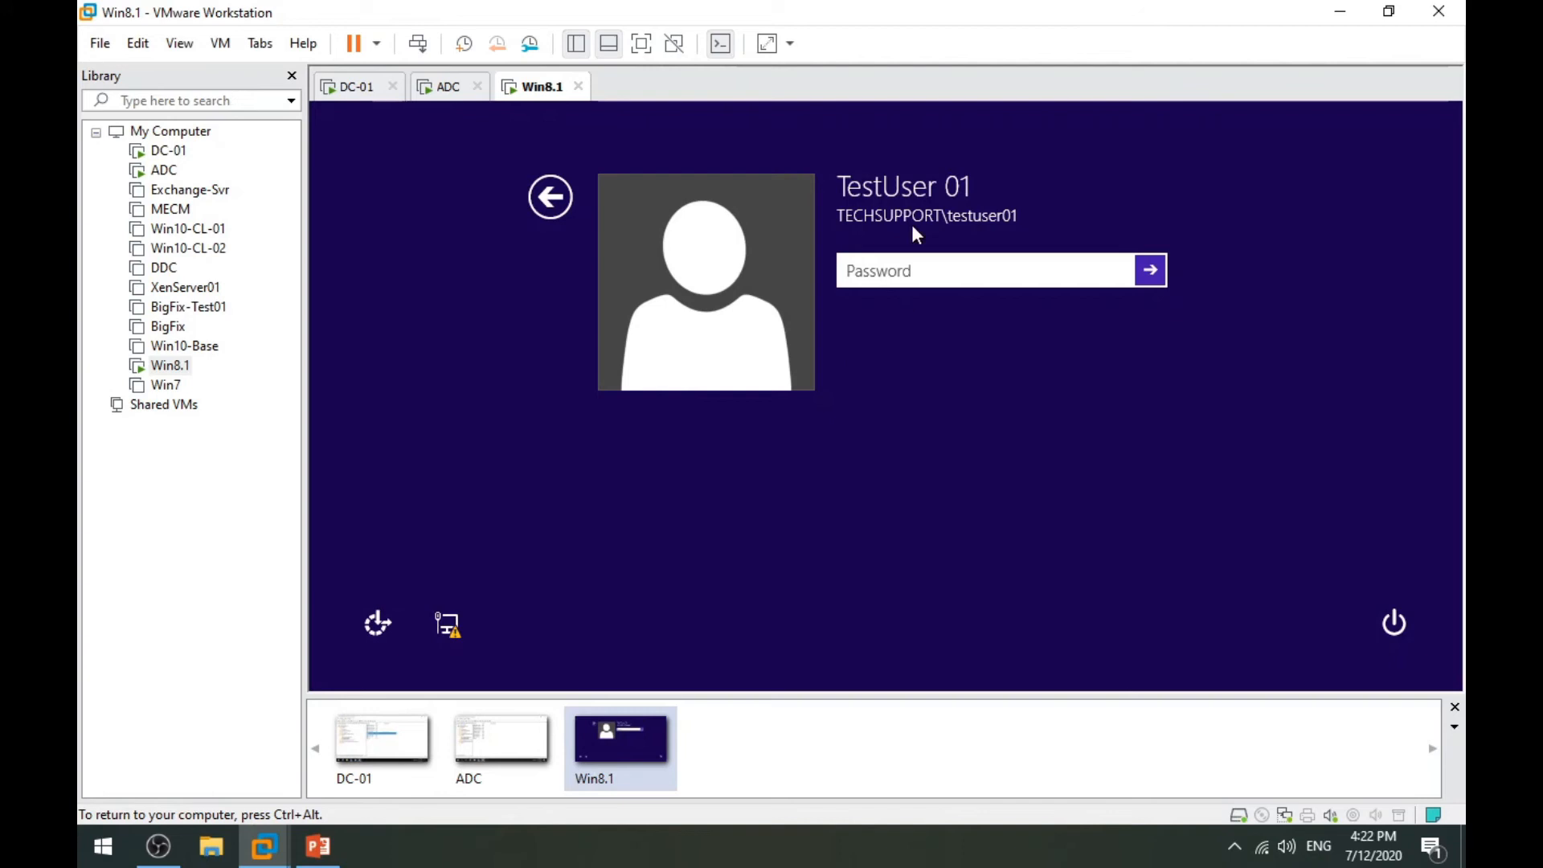
key(ctrl+alt)
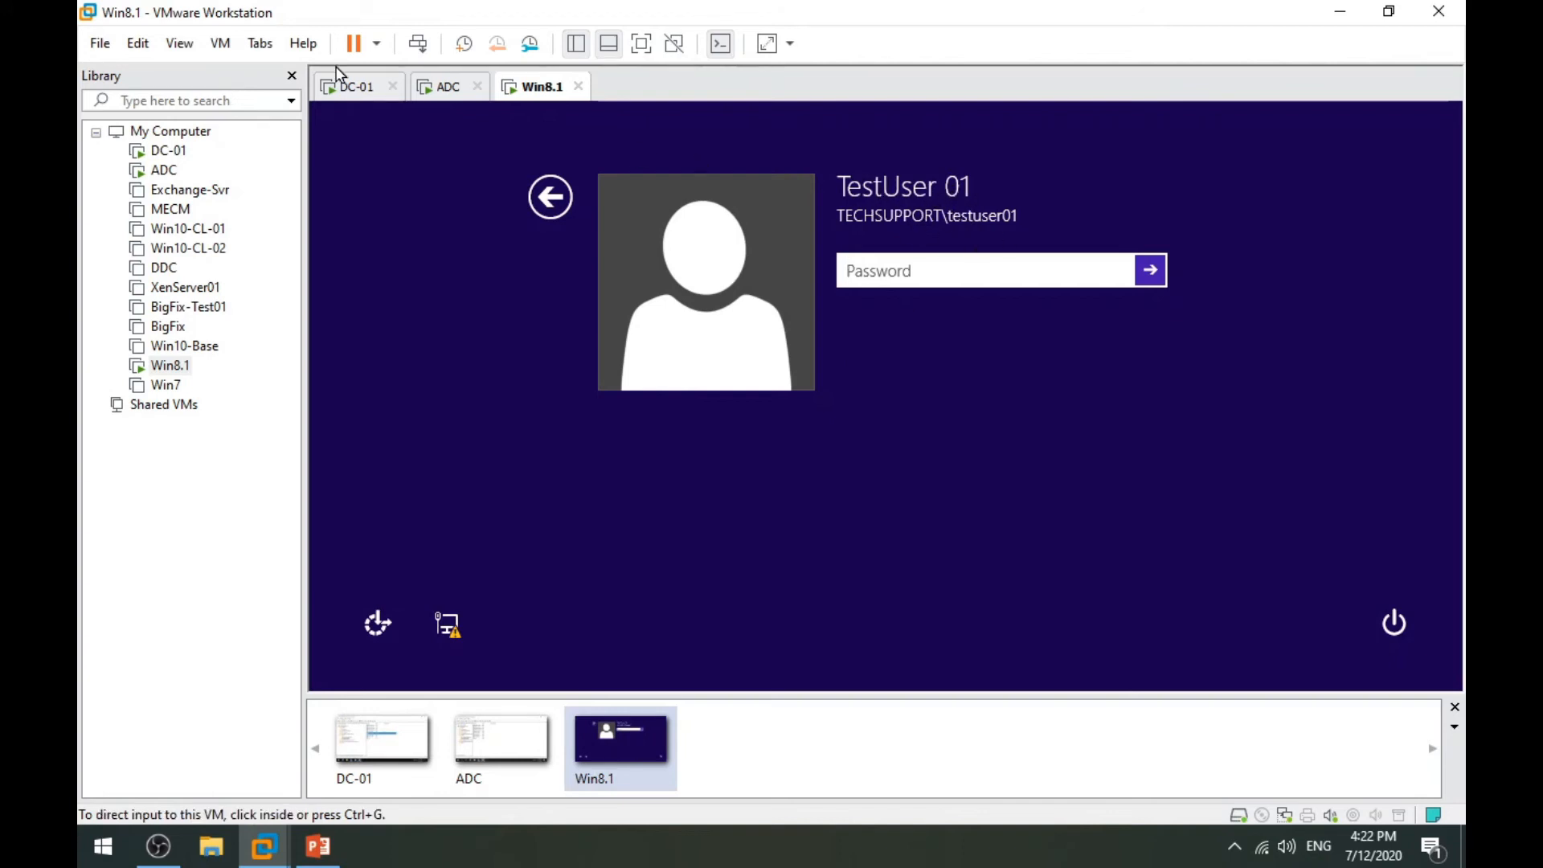
click(355, 87)
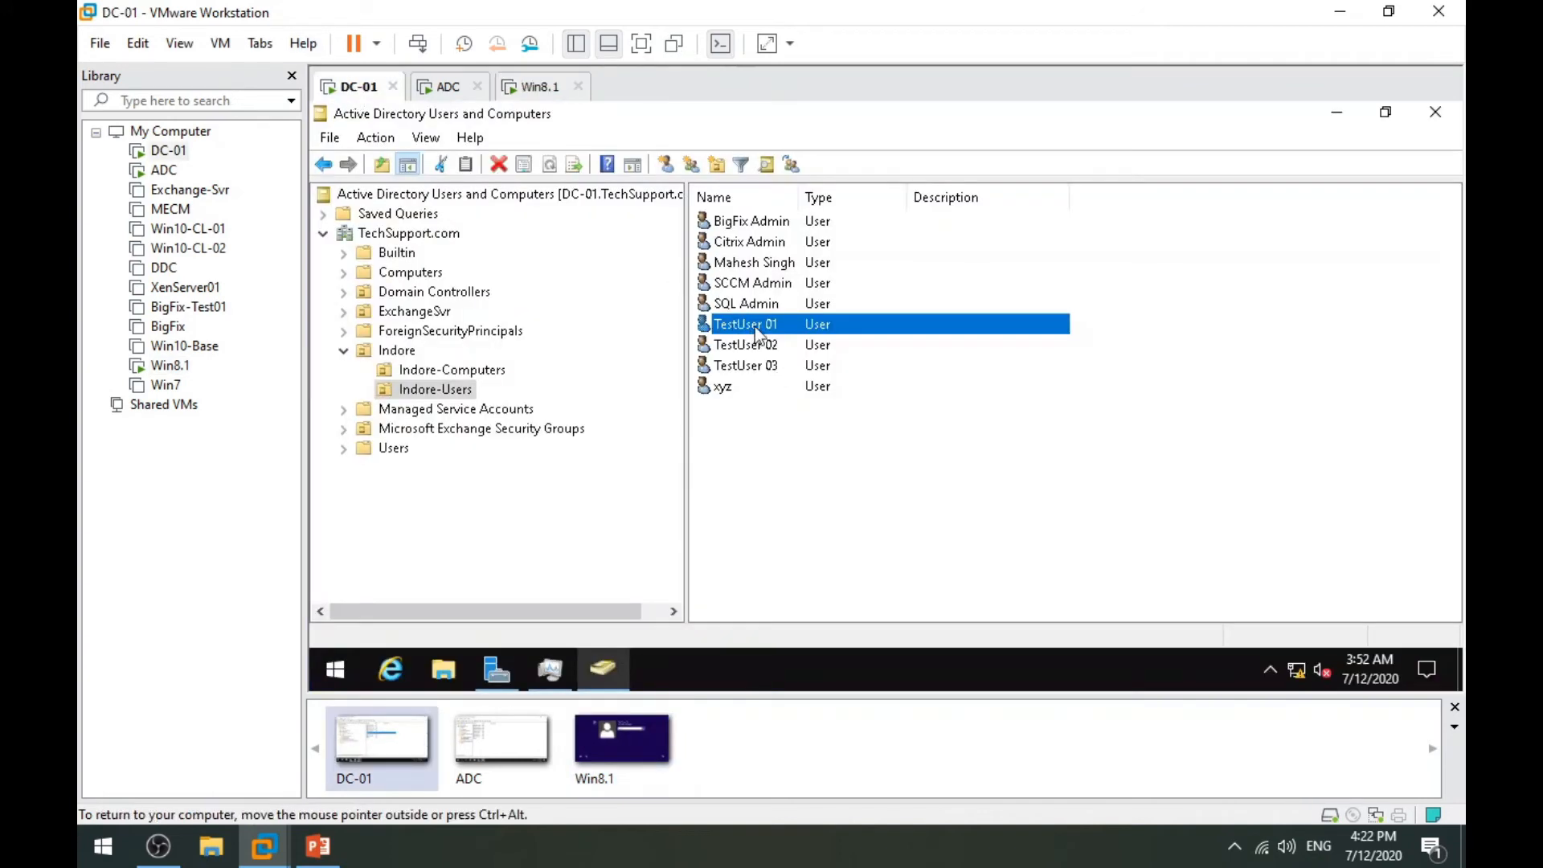
click(540, 89)
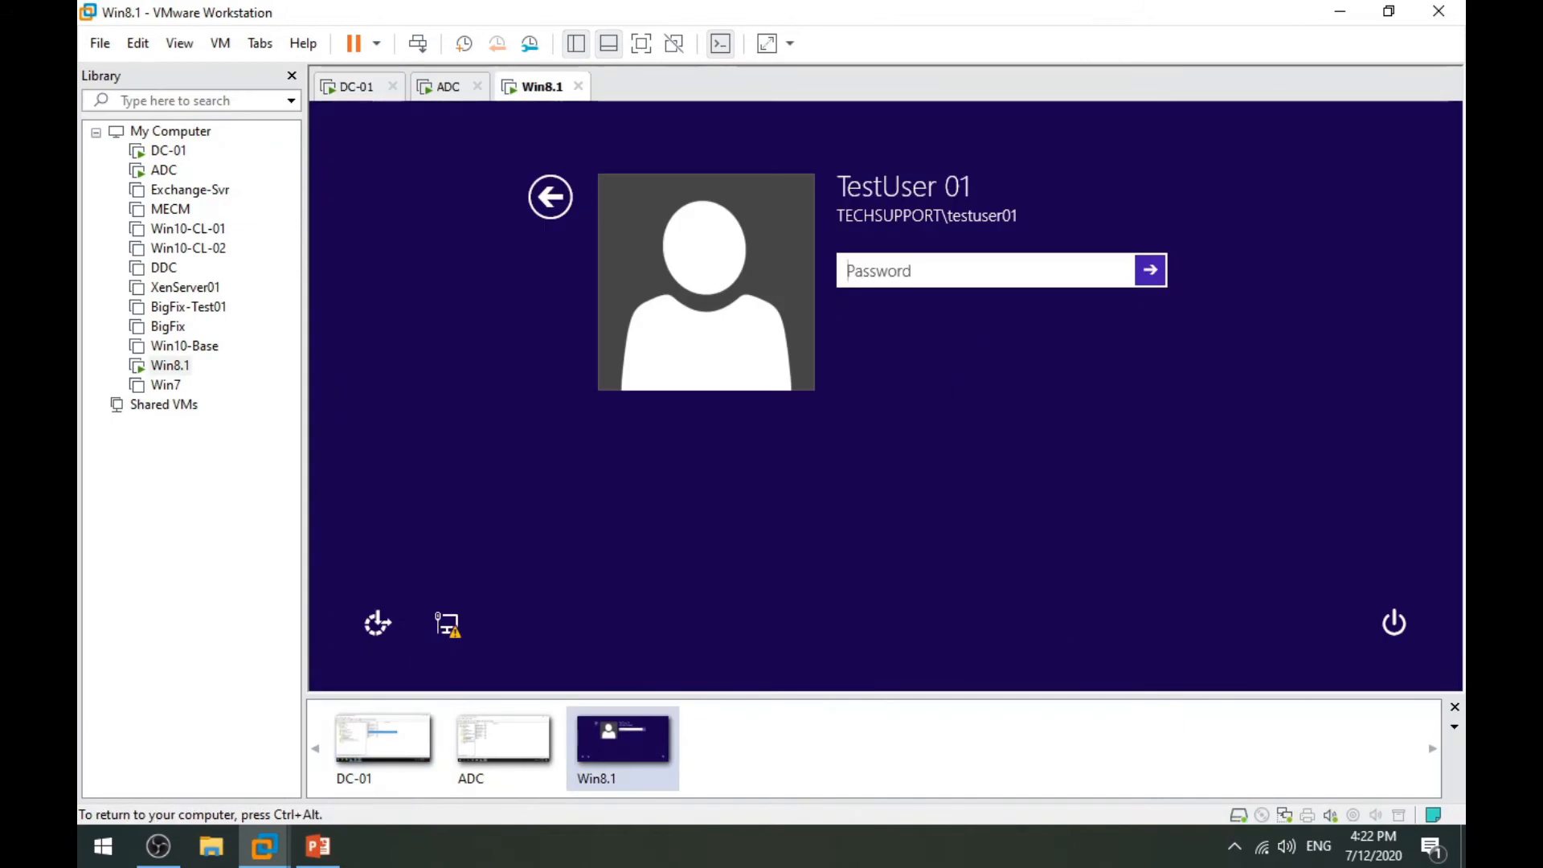
text(••••••••)
key(Return)
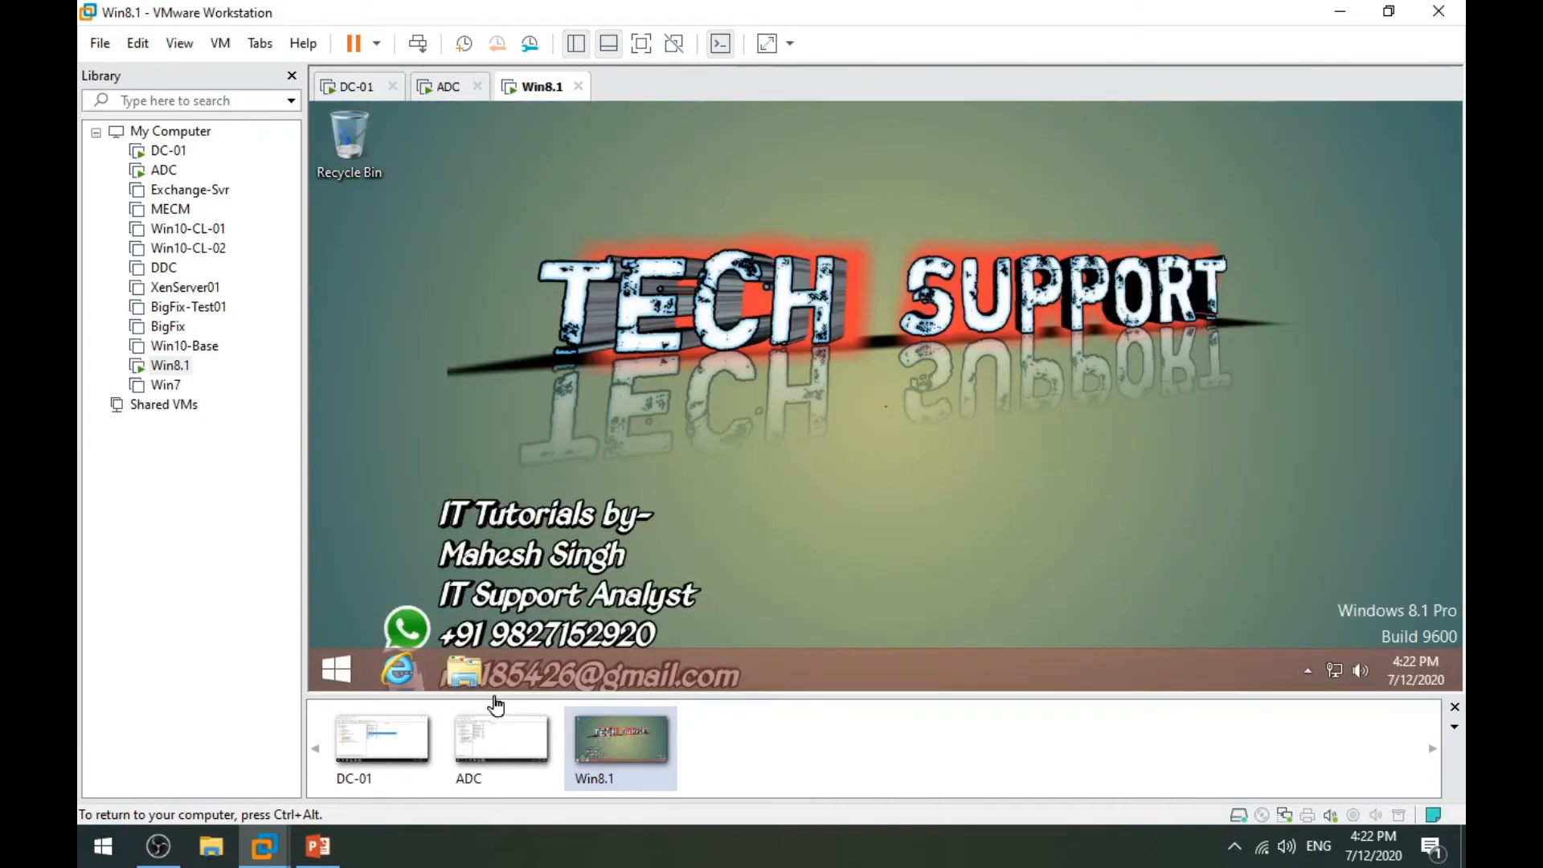
Browse to C:\Users in File Explorer and select the testuser01 profile folder.
click(458, 673)
double_click(795, 468)
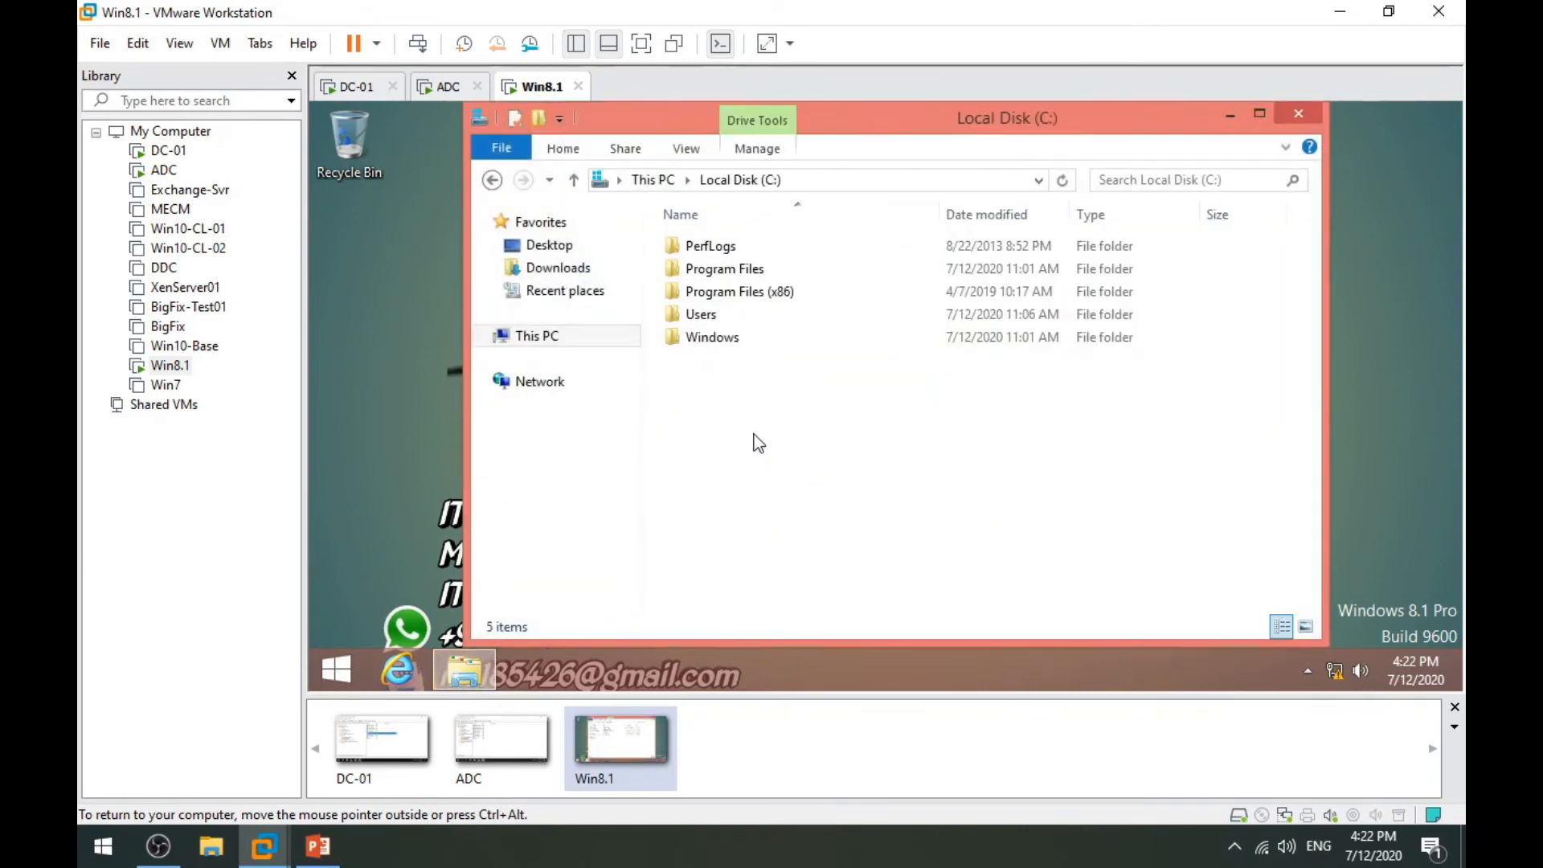
double_click(736, 321)
click(731, 299)
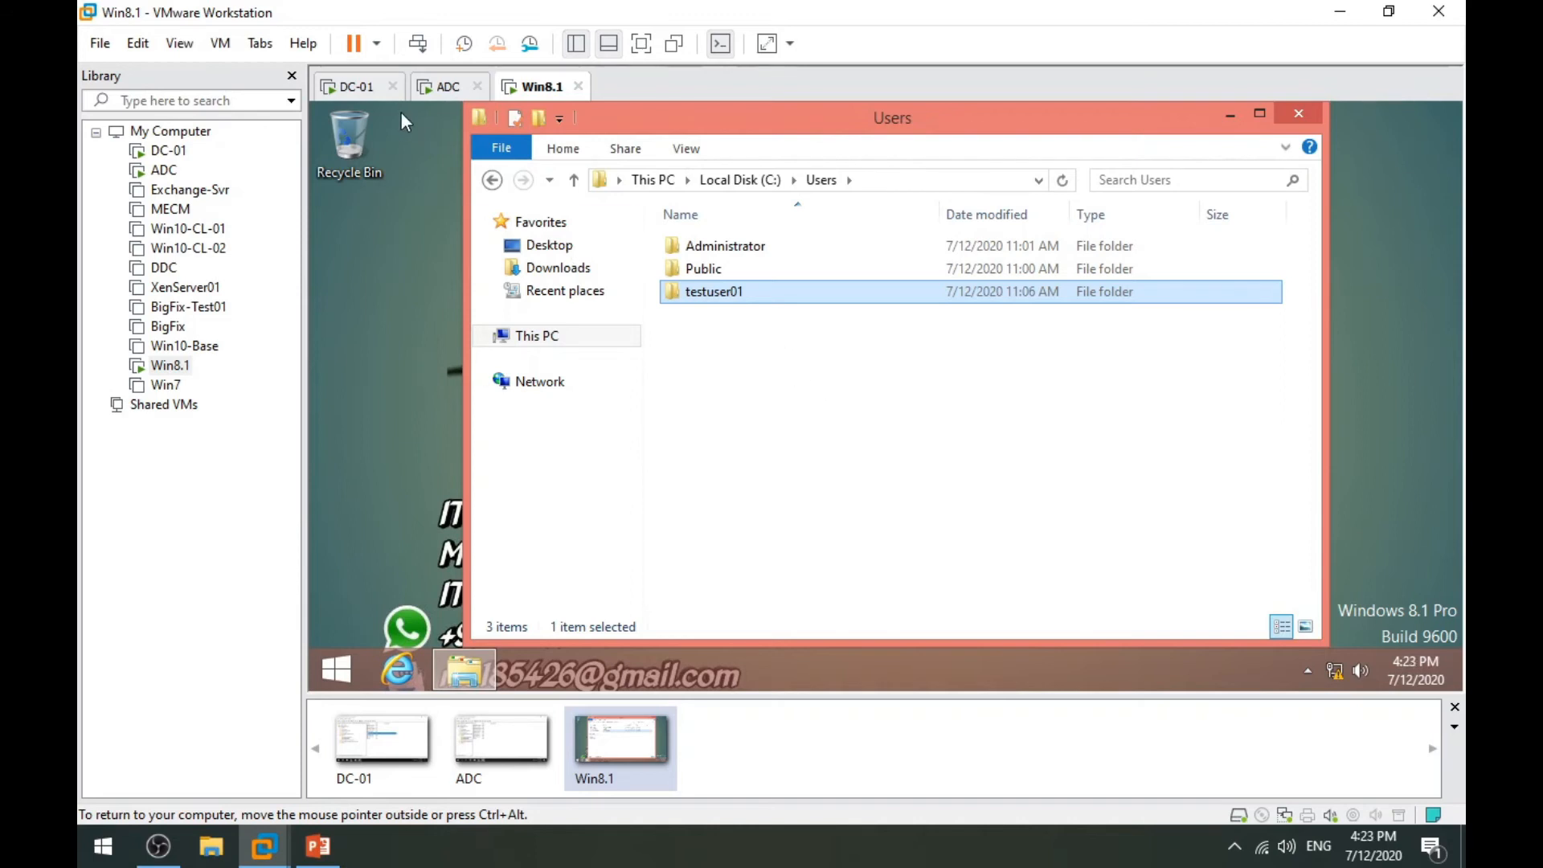
click(447, 86)
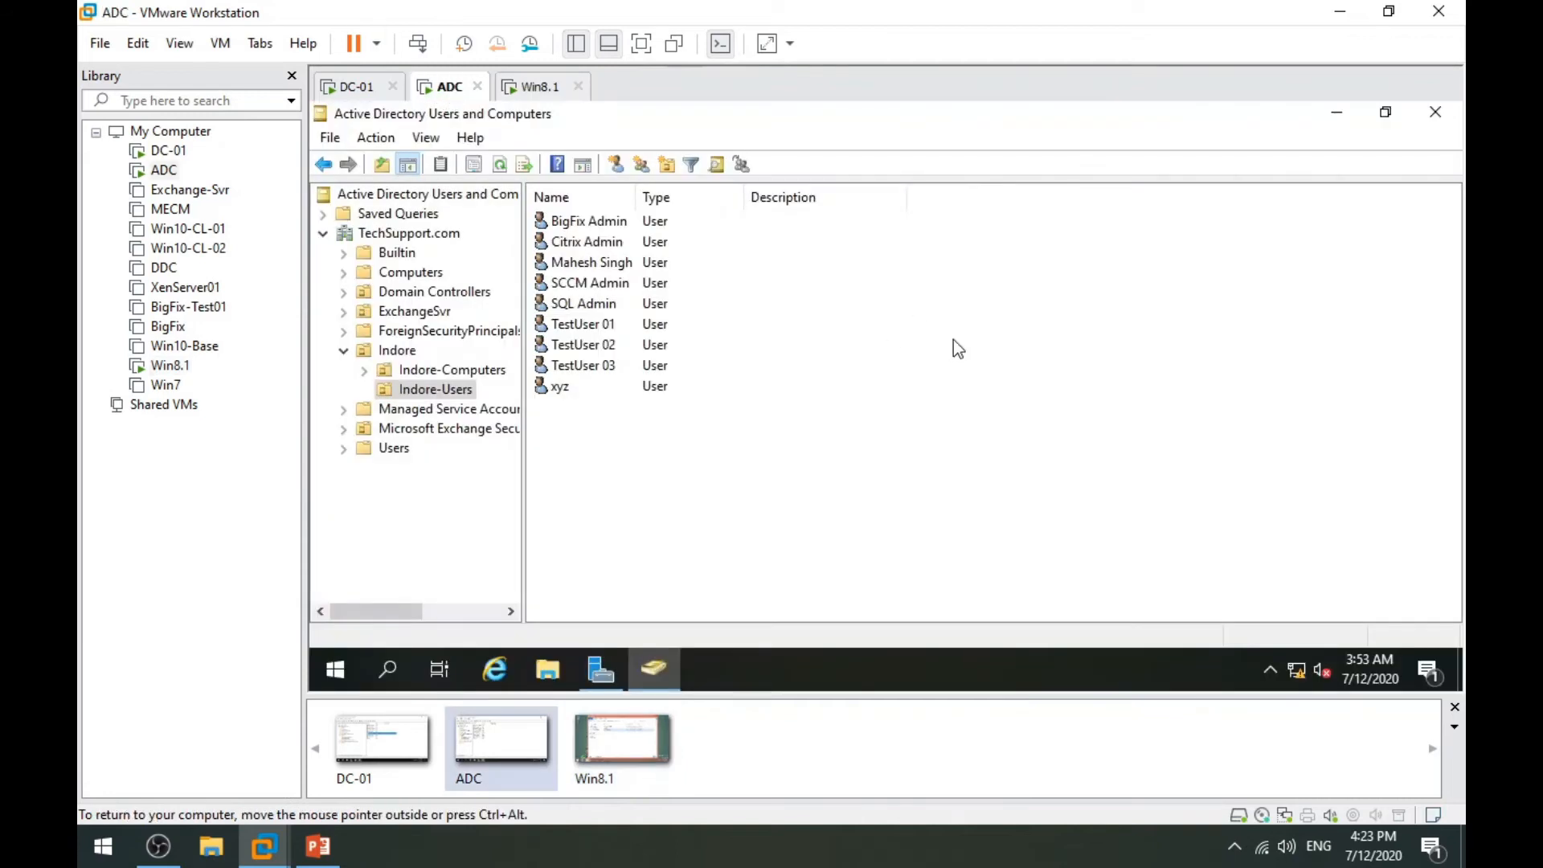
click(546, 89)
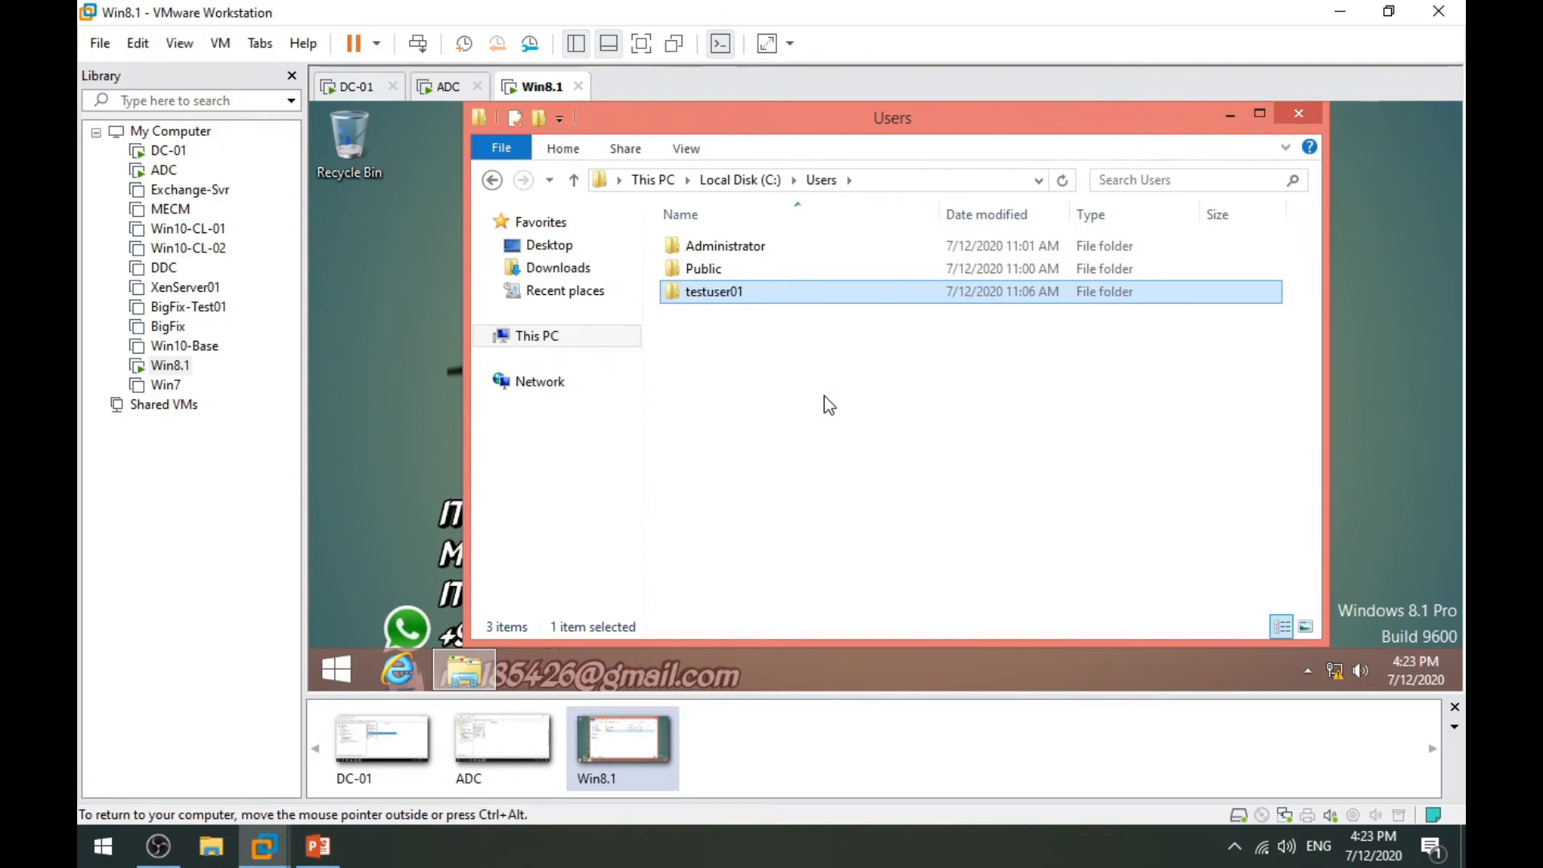
Run 'ping adc' in Command Prompt, getting 4 replies from 192.168.10.200, then close it.
key(super+r)
text(cmd)
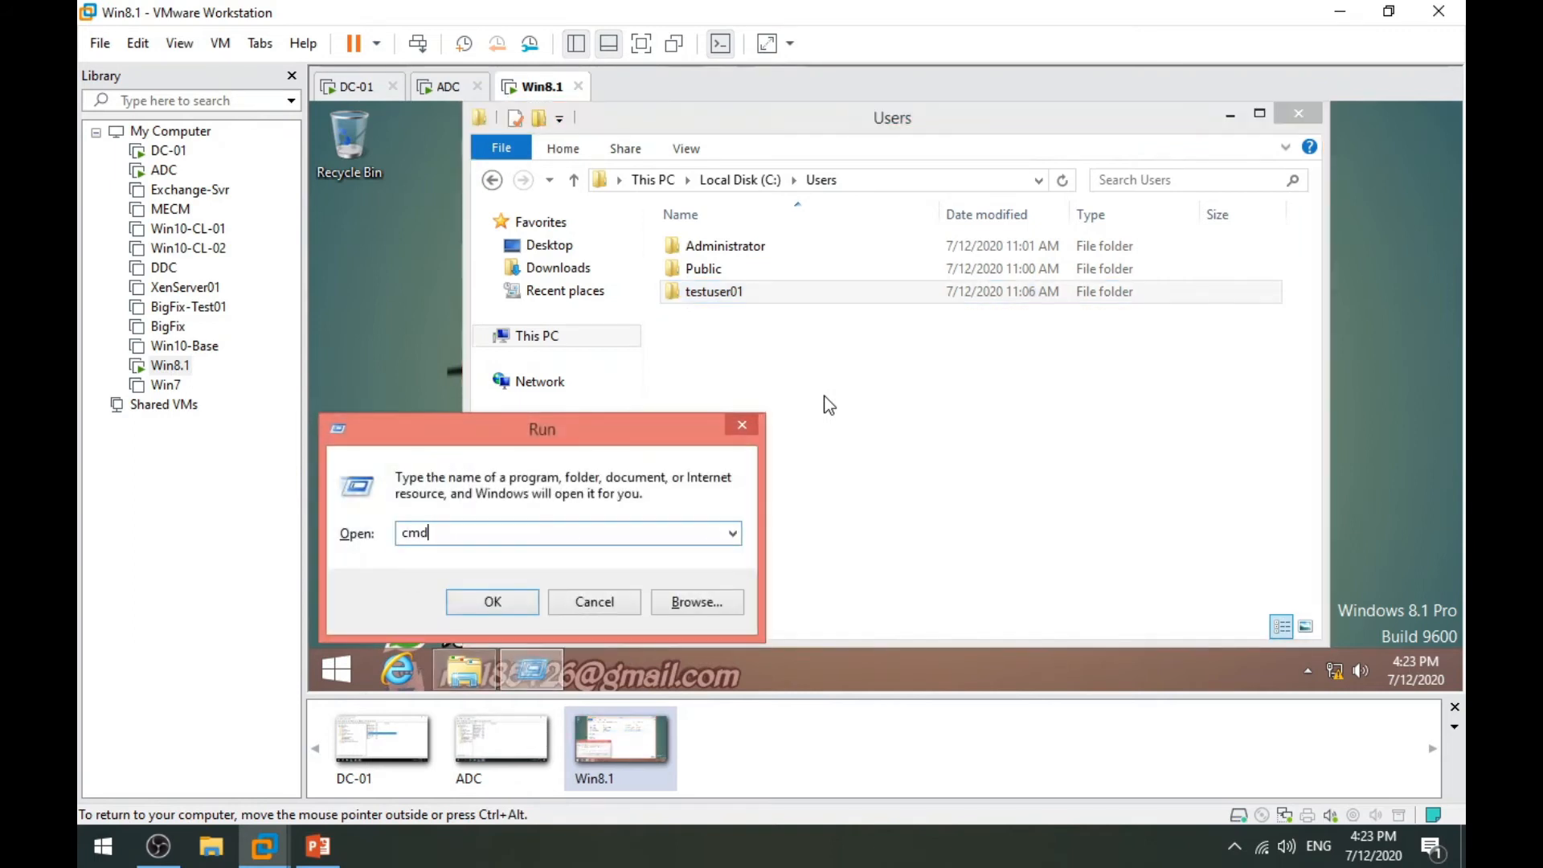
key(Return)
text(ping adc)
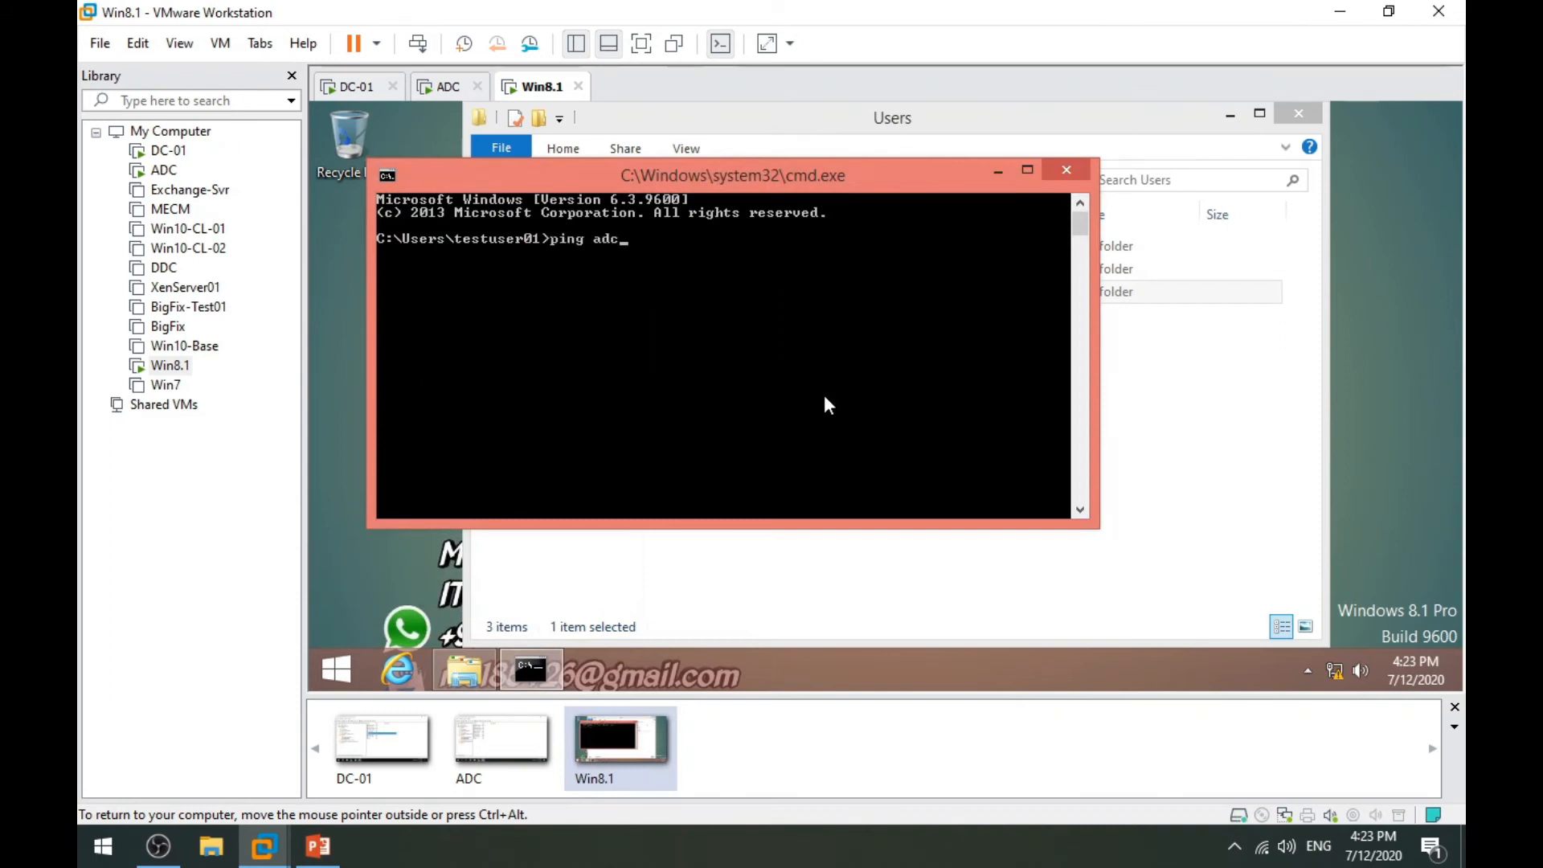
key(Return)
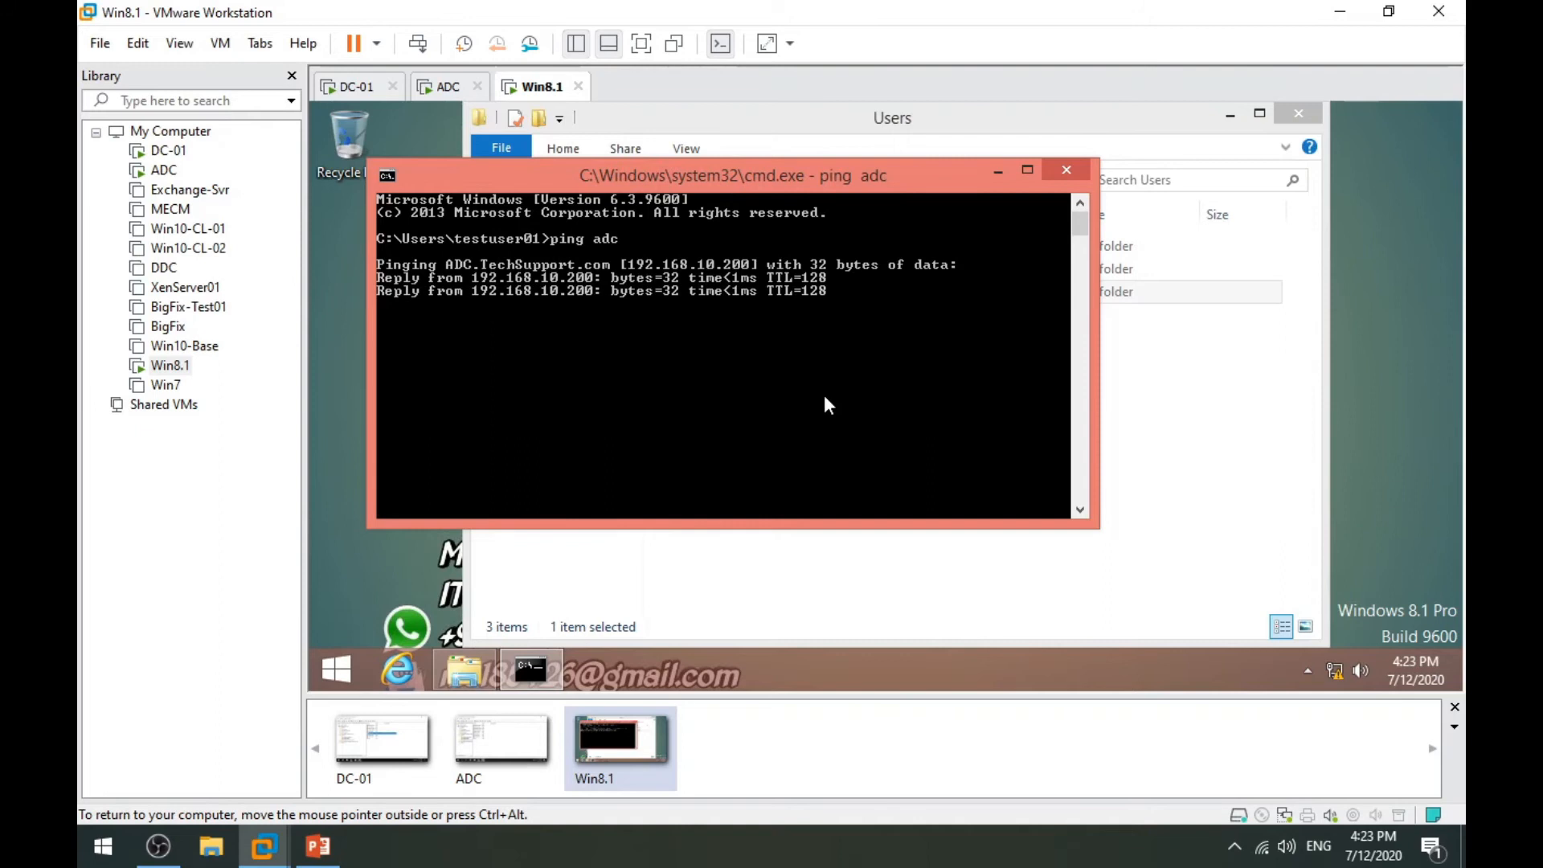
click(1068, 171)
key(super+r)
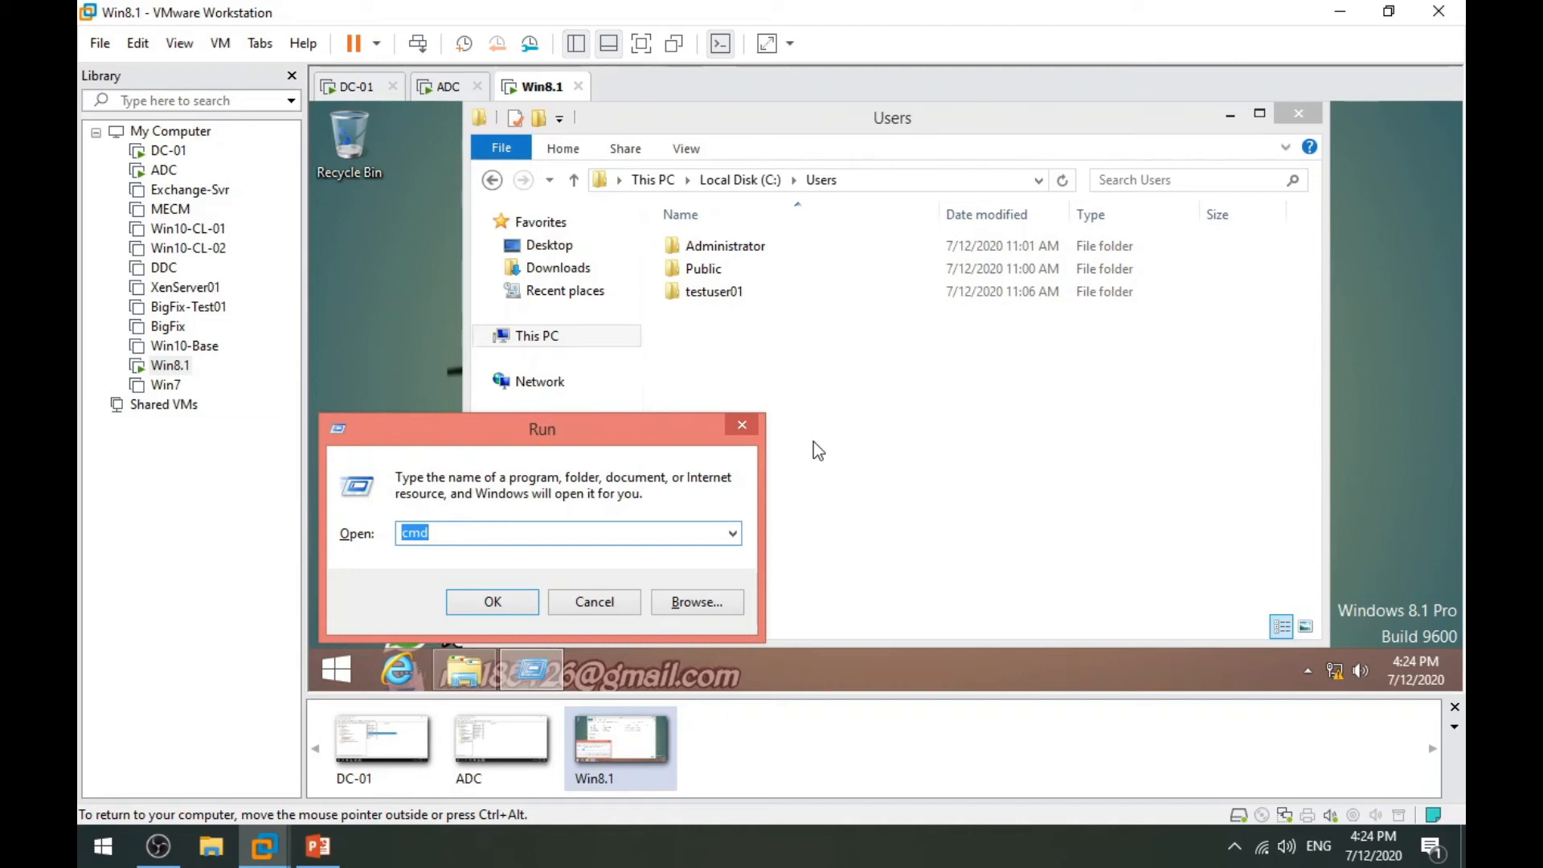
Open Ethernet0's adapter properties via ncpa.cpl, approving UAC with administrator credentials.
text(ncpa.cpl)
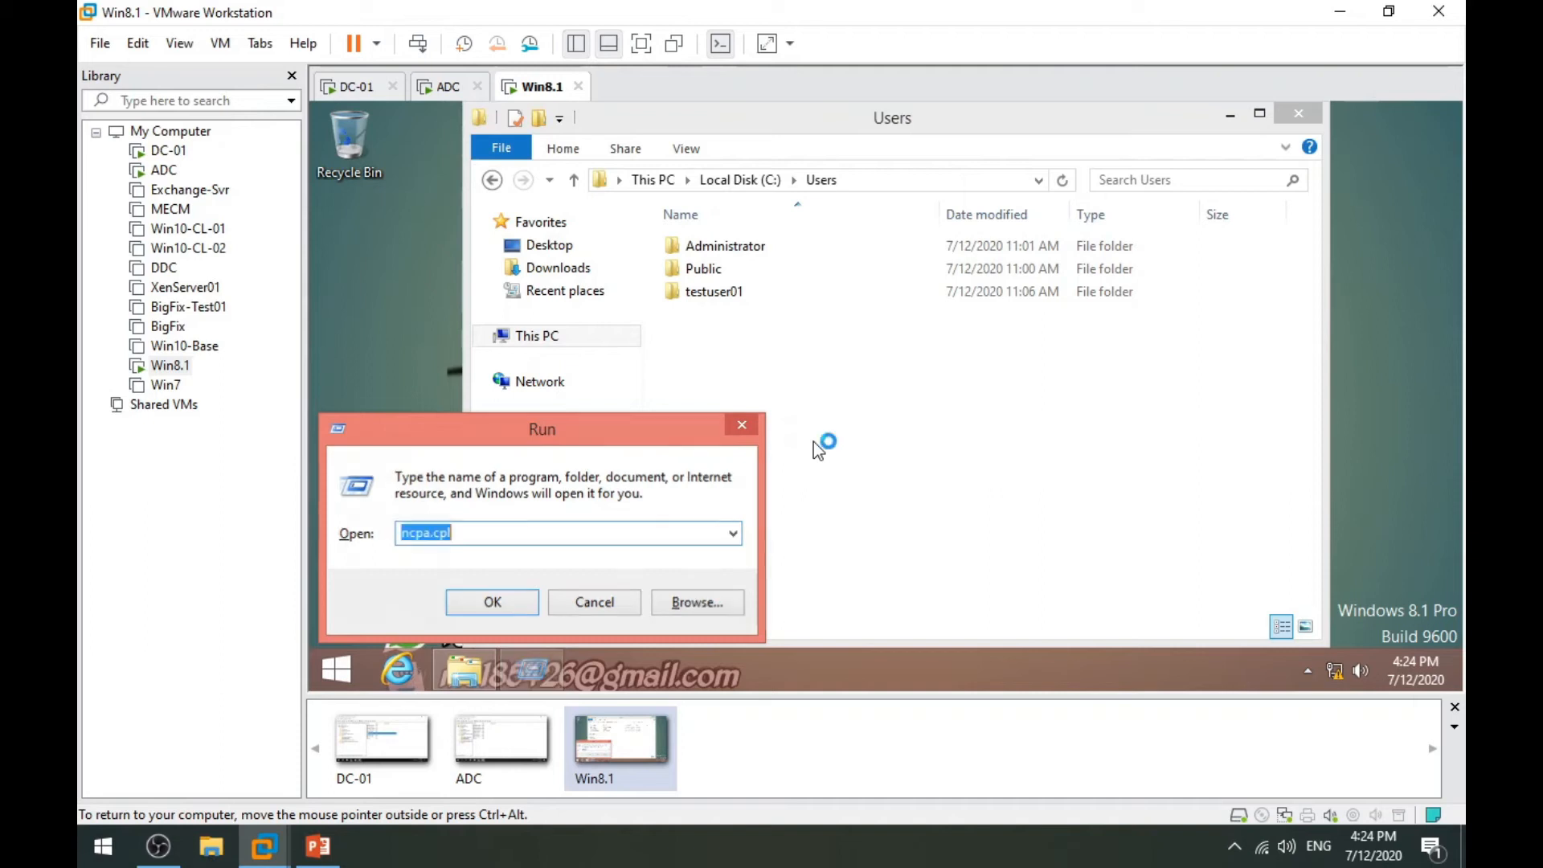
key(Return)
double_click(932, 222)
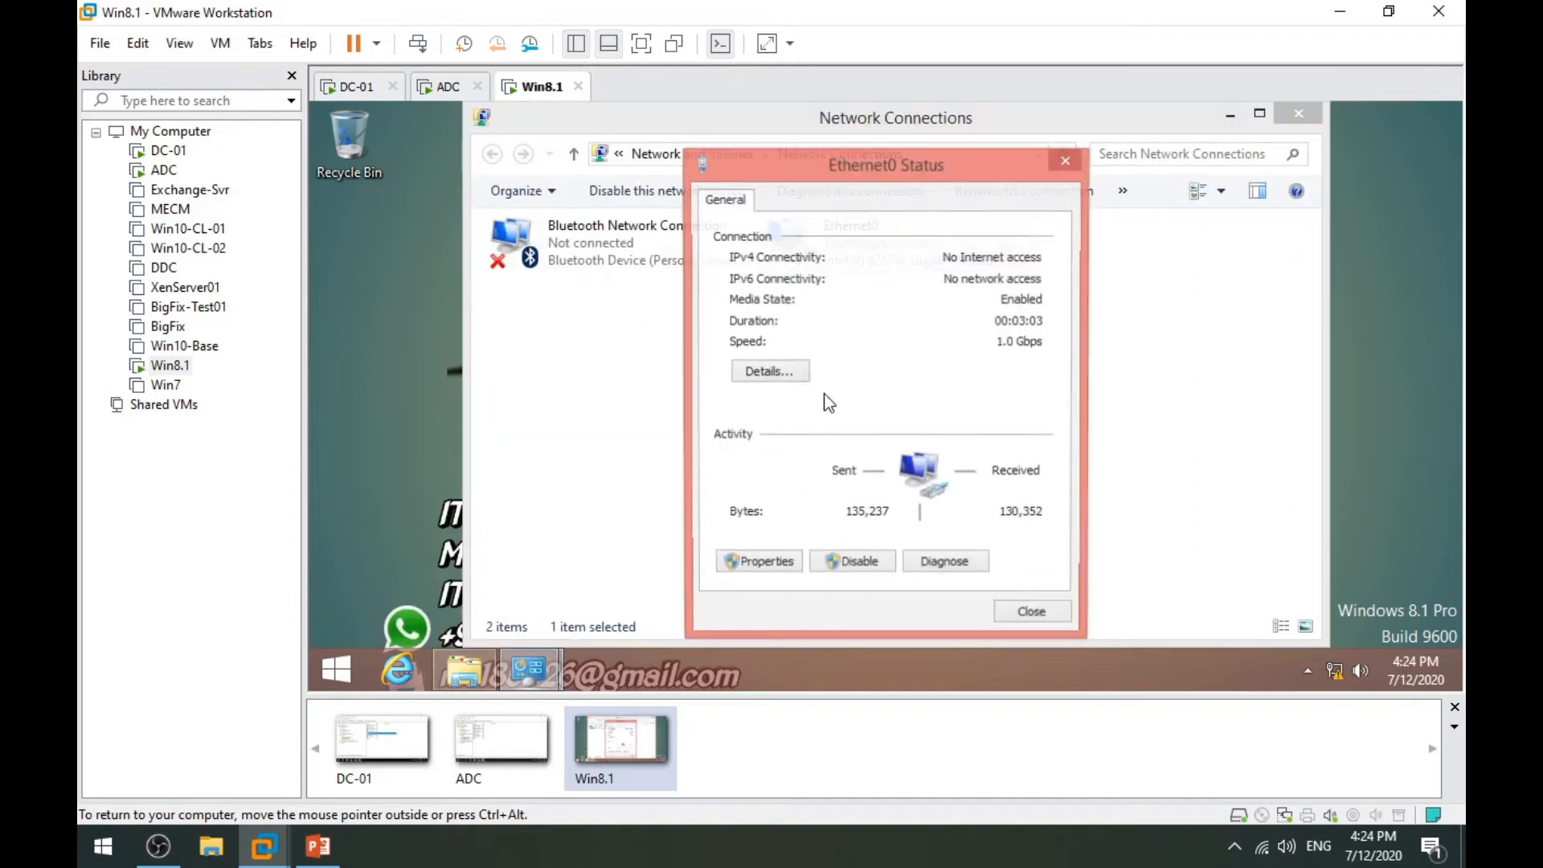
click(761, 560)
click(806, 434)
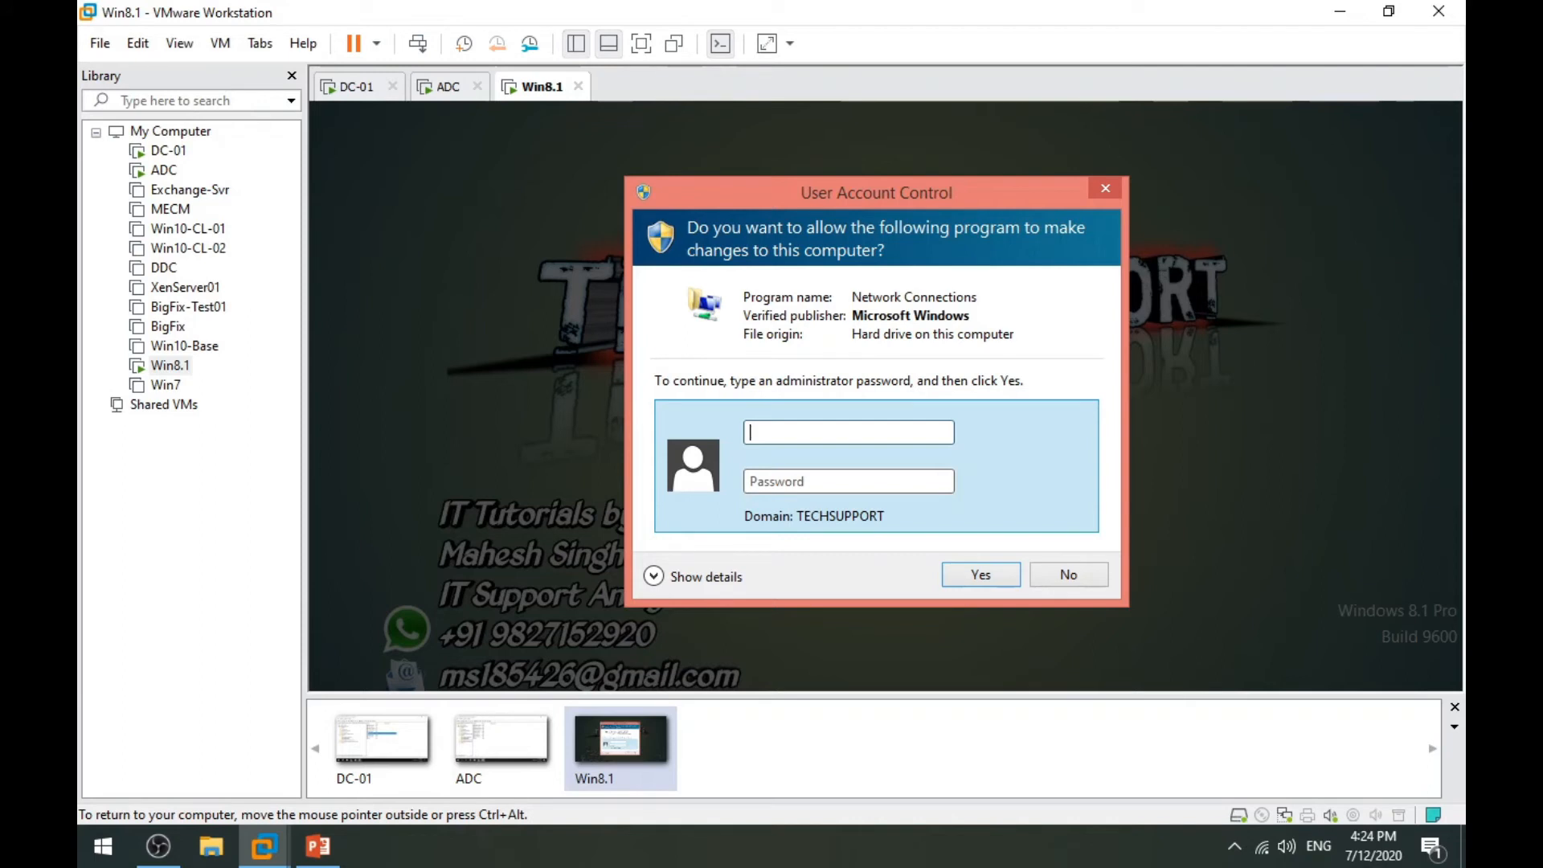
key(Tab)
text(*******)
key(Return)
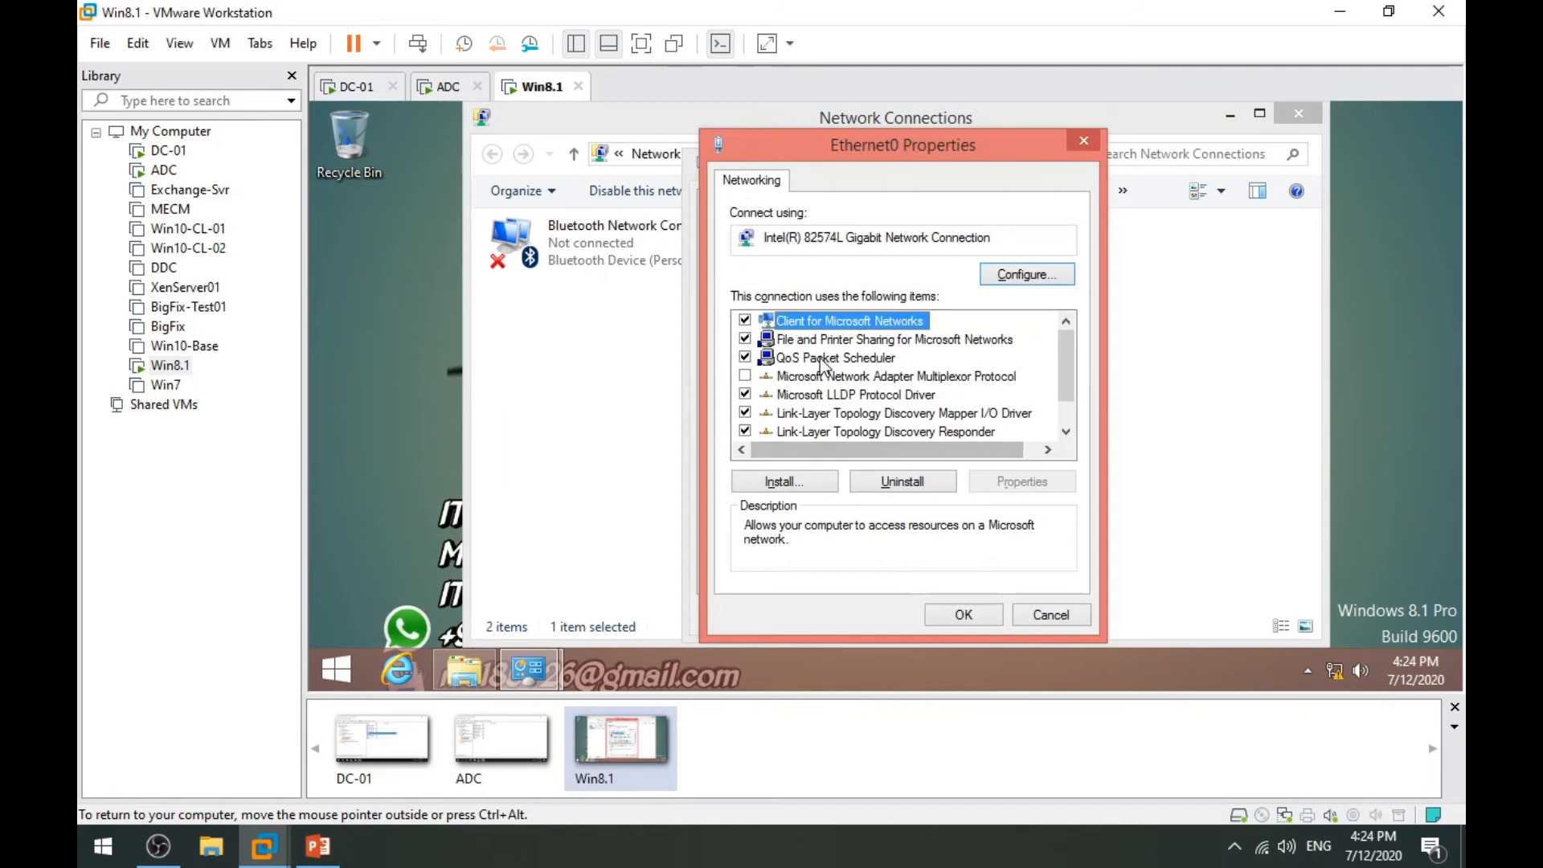
Set Ethernet0's IPv4 preferred DNS server to 192.168.10.200 and save the settings.
scroll(875, 401, down, 1)
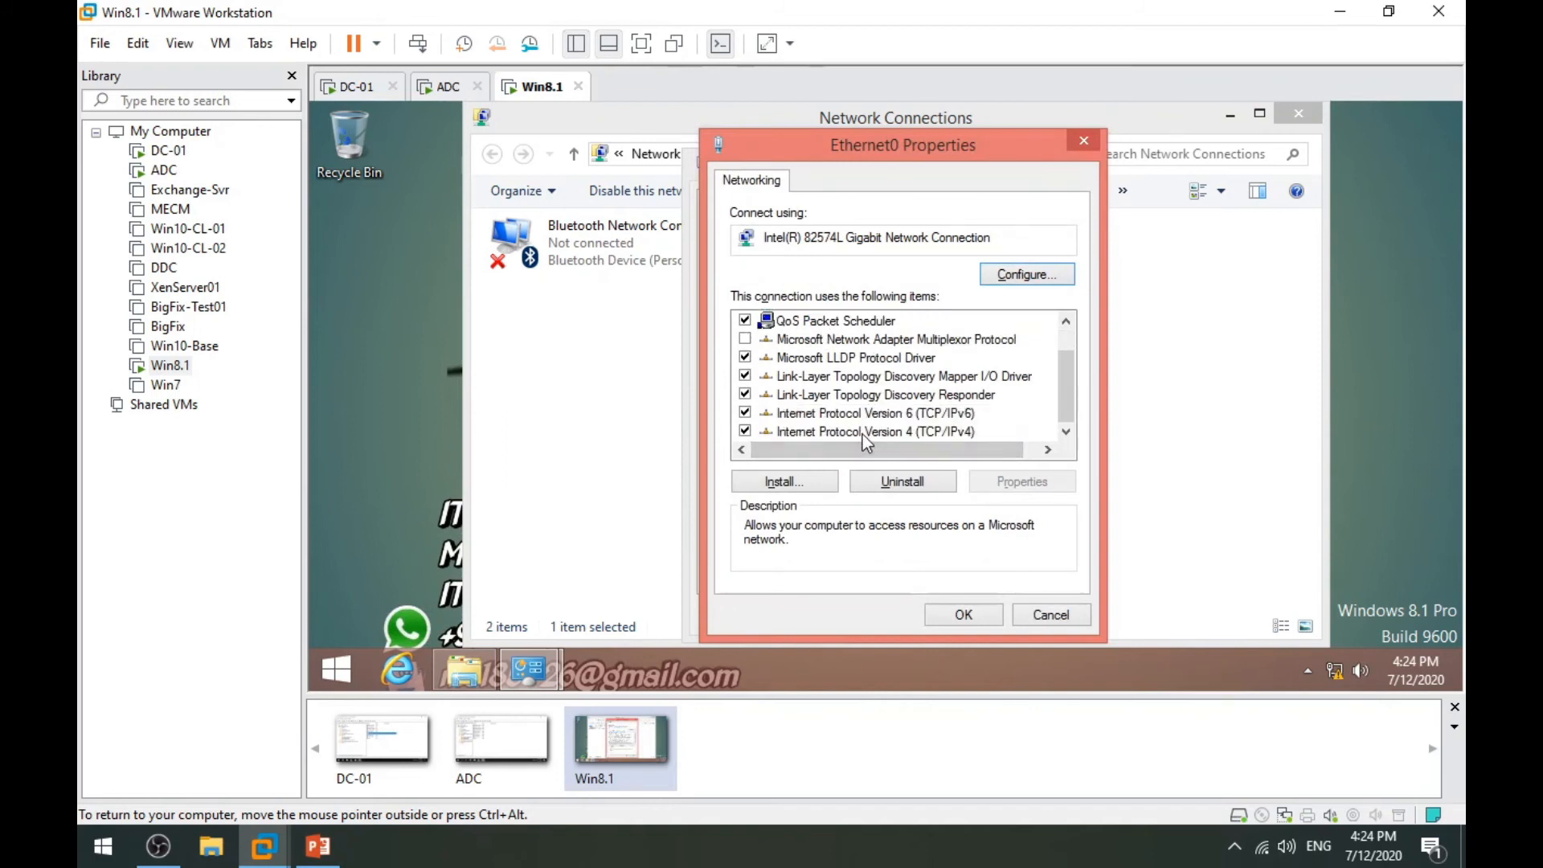
double_click(862, 434)
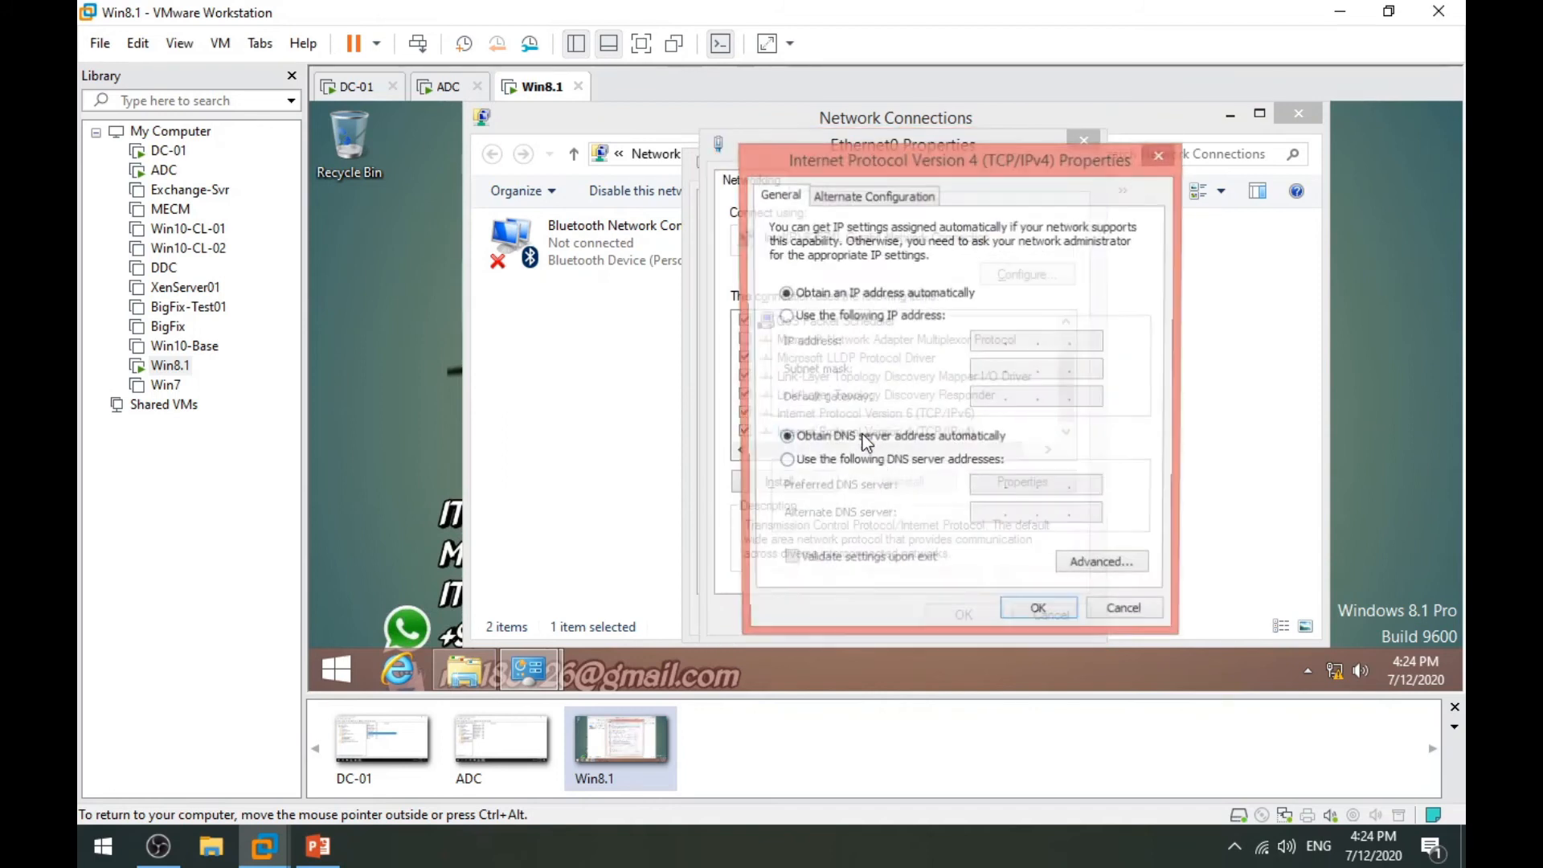
click(823, 464)
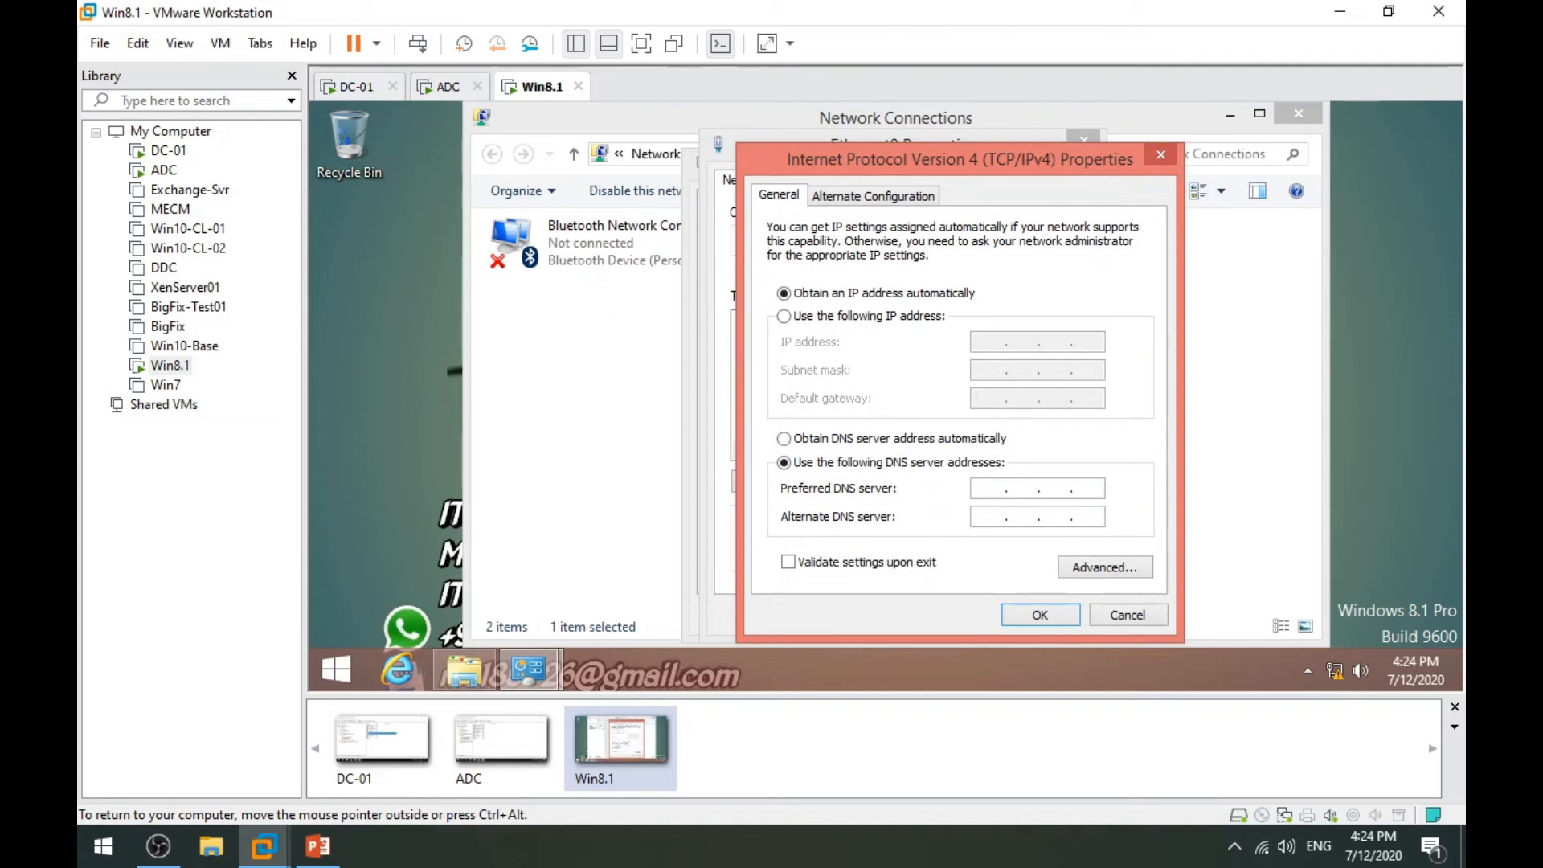
text(192.168.10.200)
click(1040, 615)
click(960, 616)
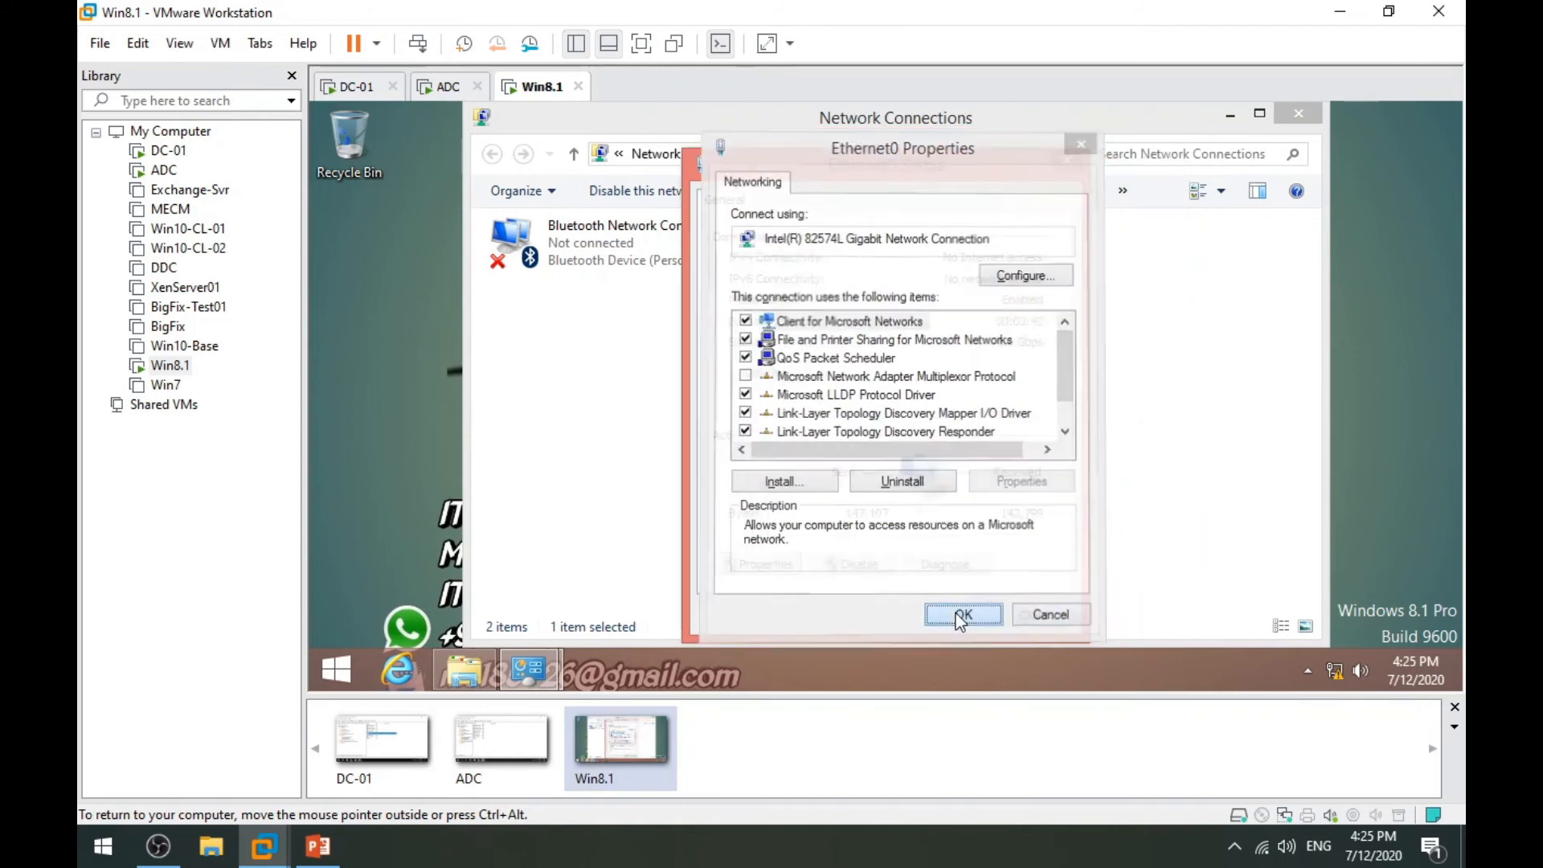
click(1041, 615)
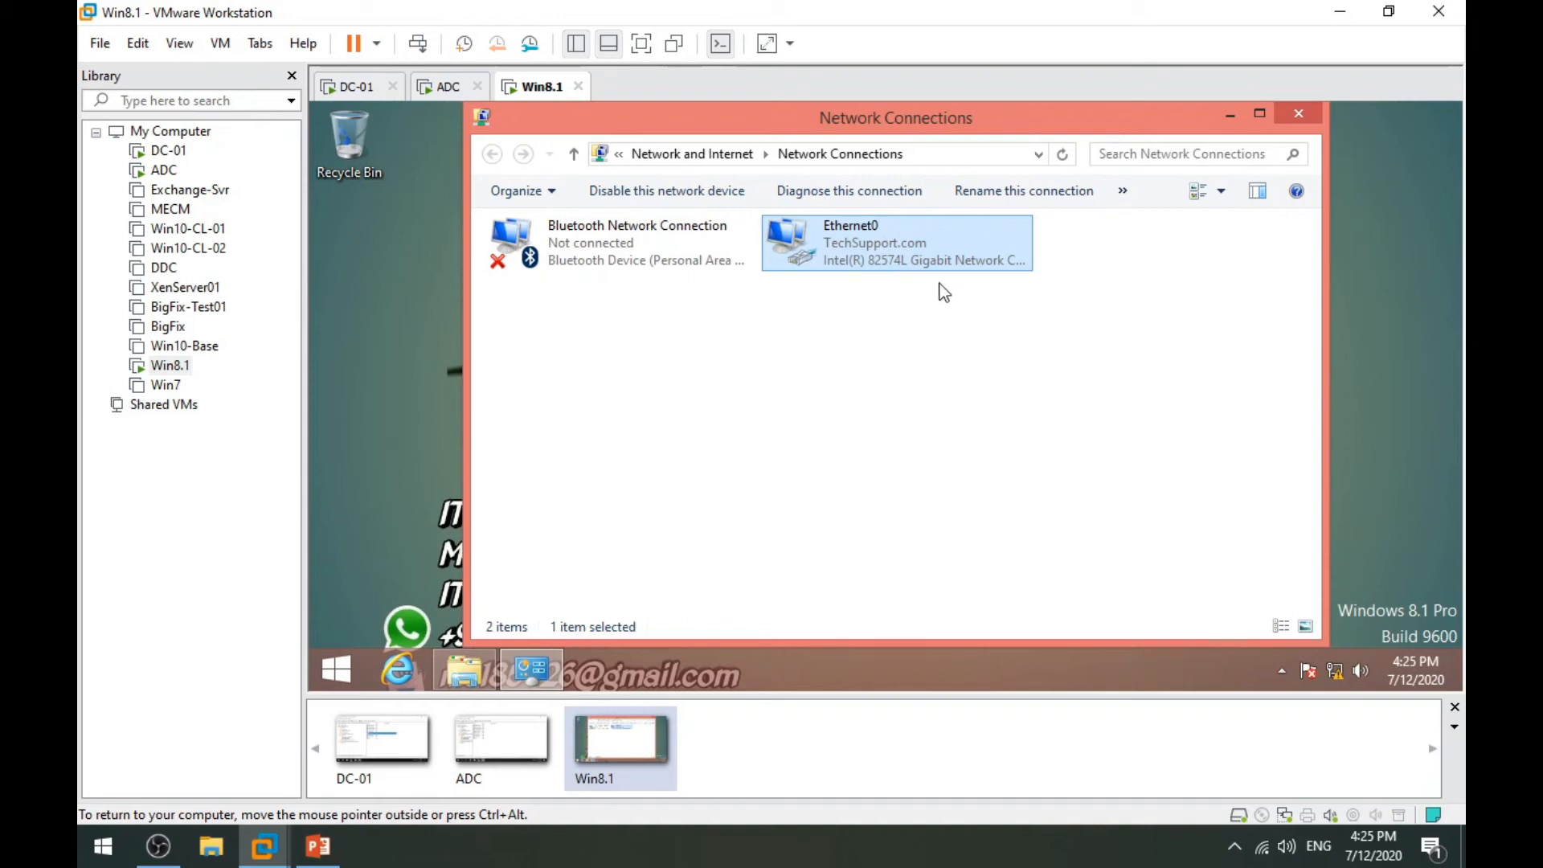
Launch the DHCP console on DC-01 from Server Manager's Tools and maximize it.
click(347, 90)
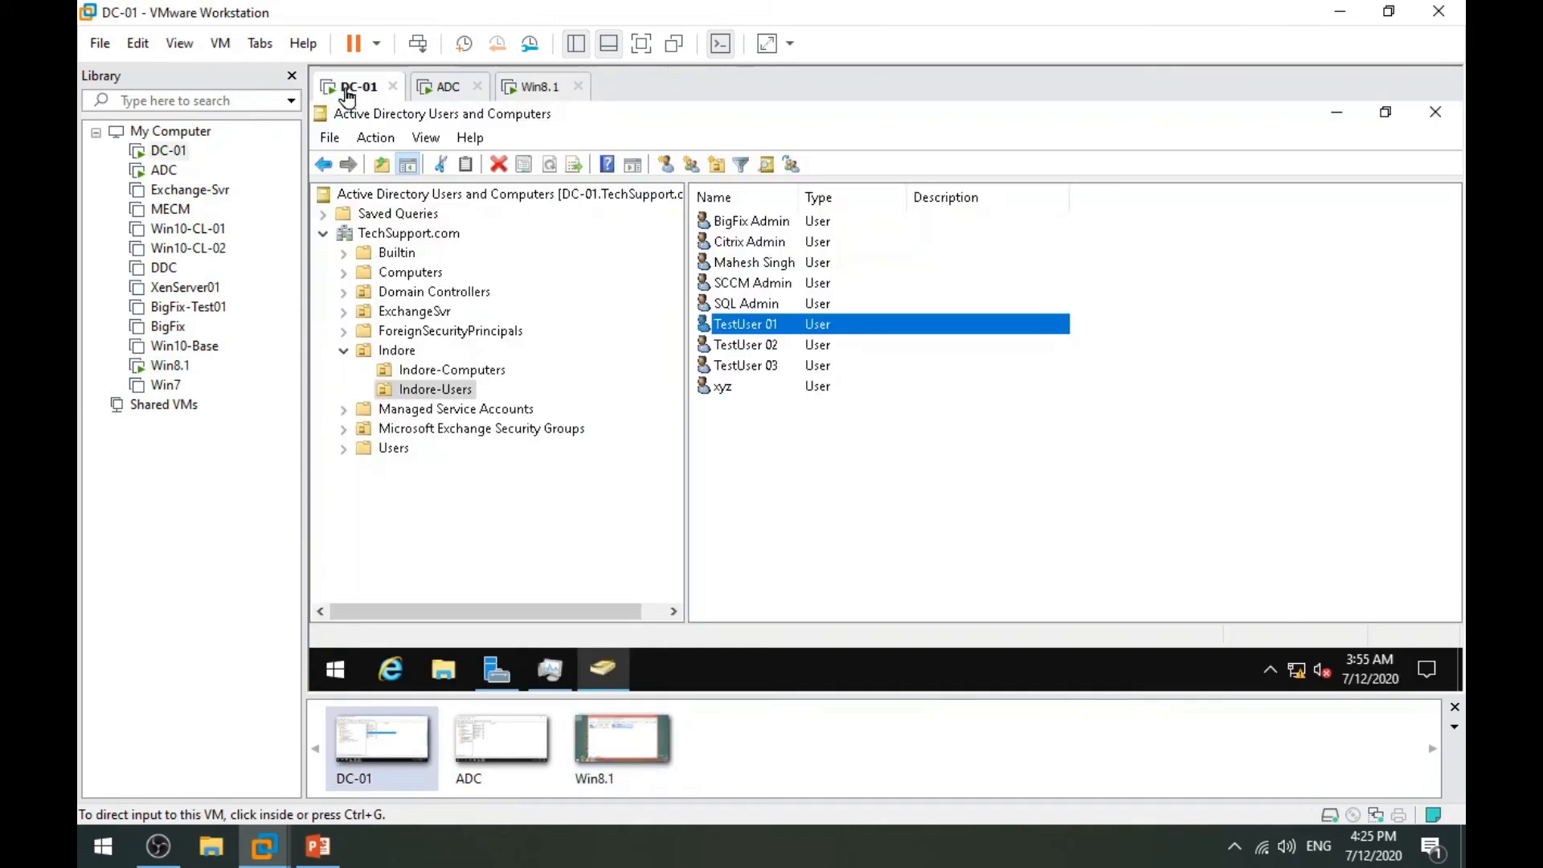
click(495, 668)
click(1302, 160)
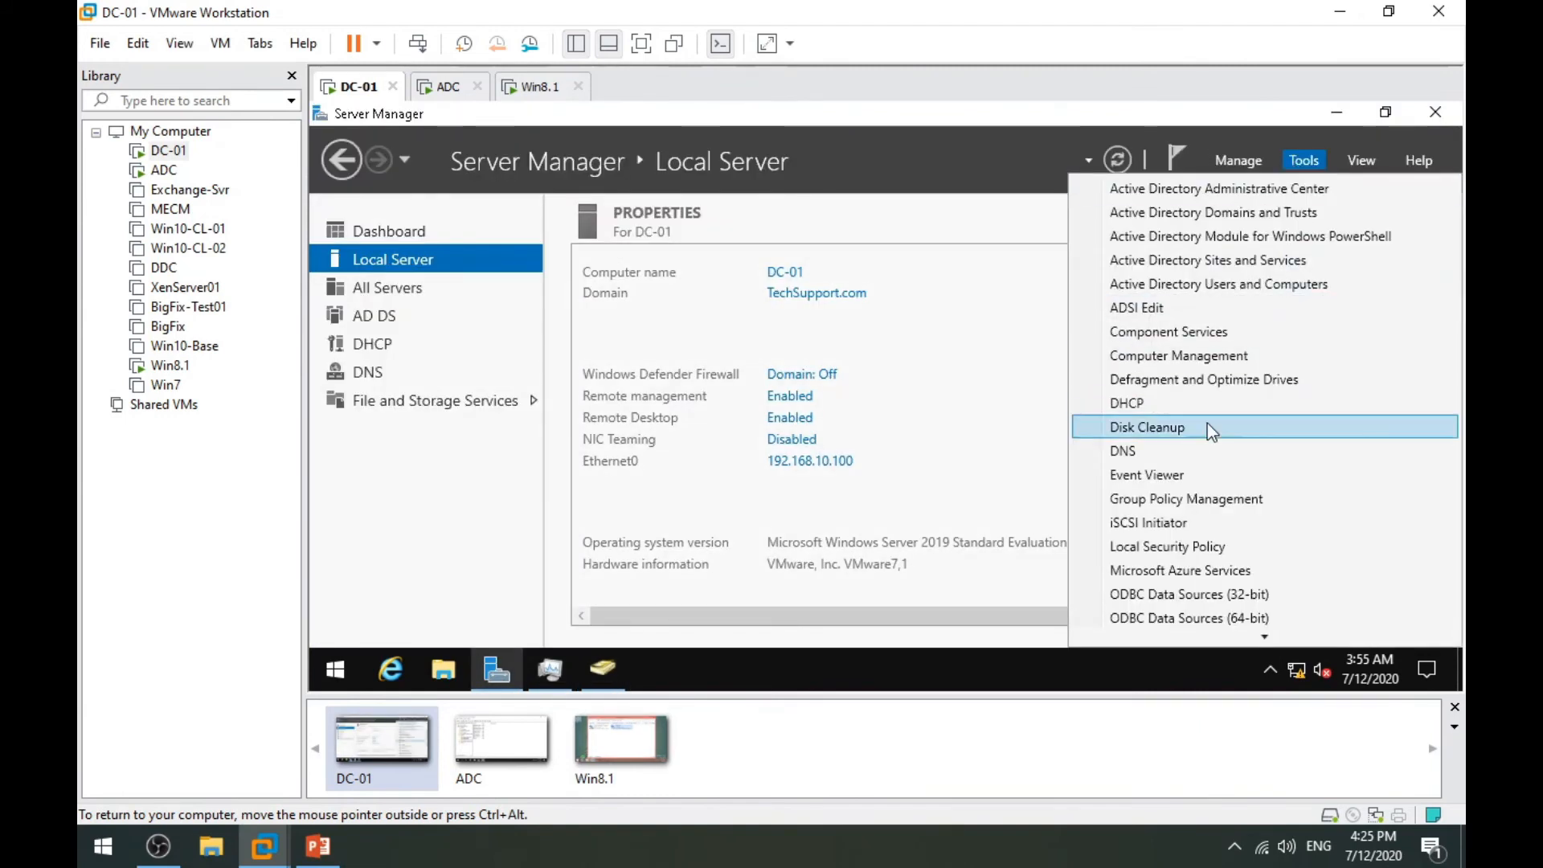
click(1178, 403)
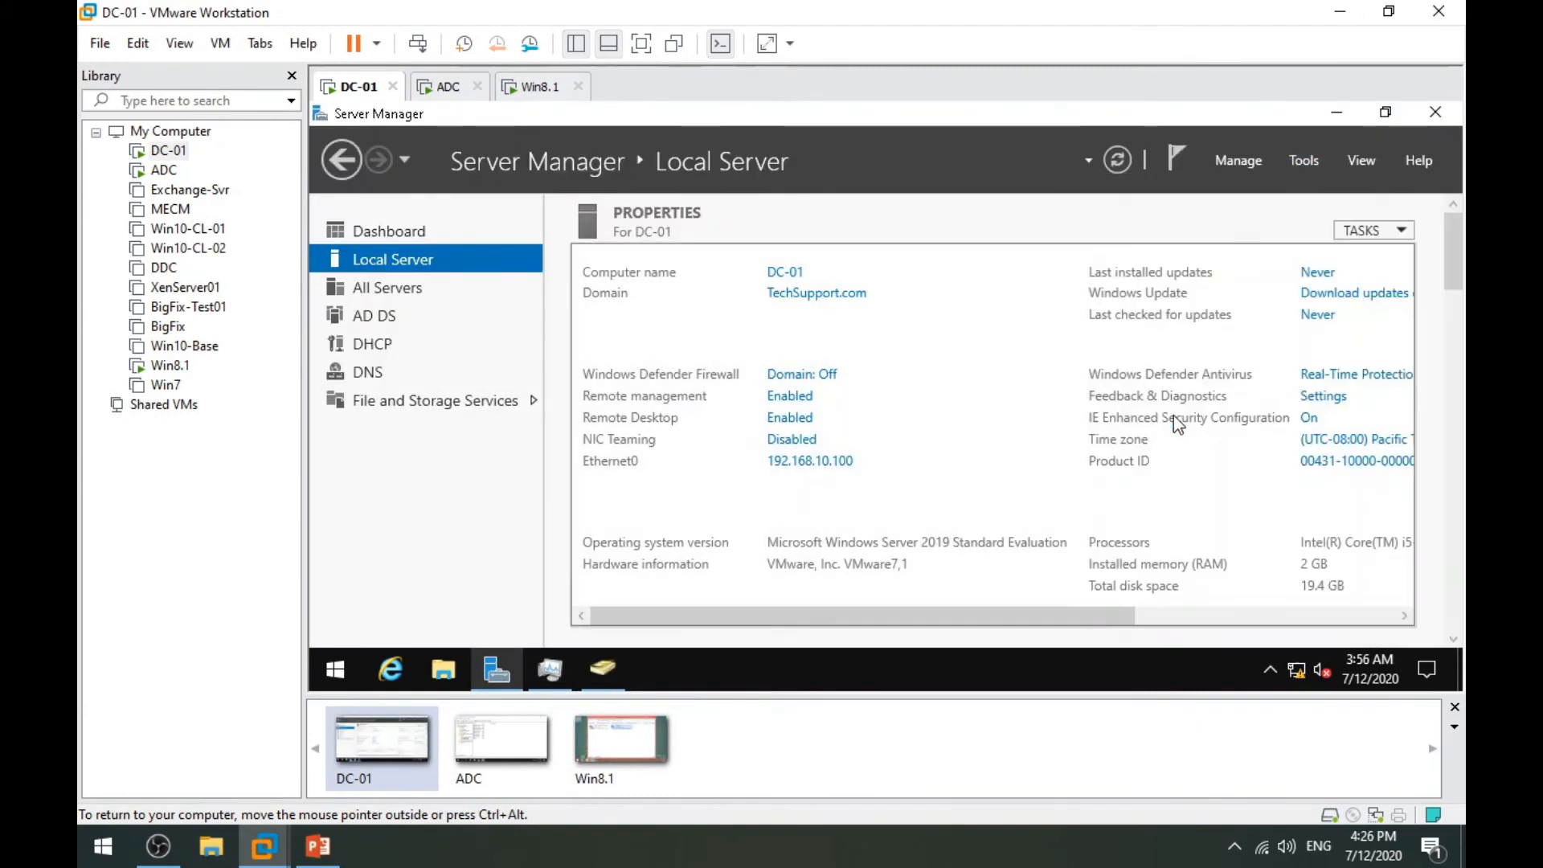
double_click(797, 196)
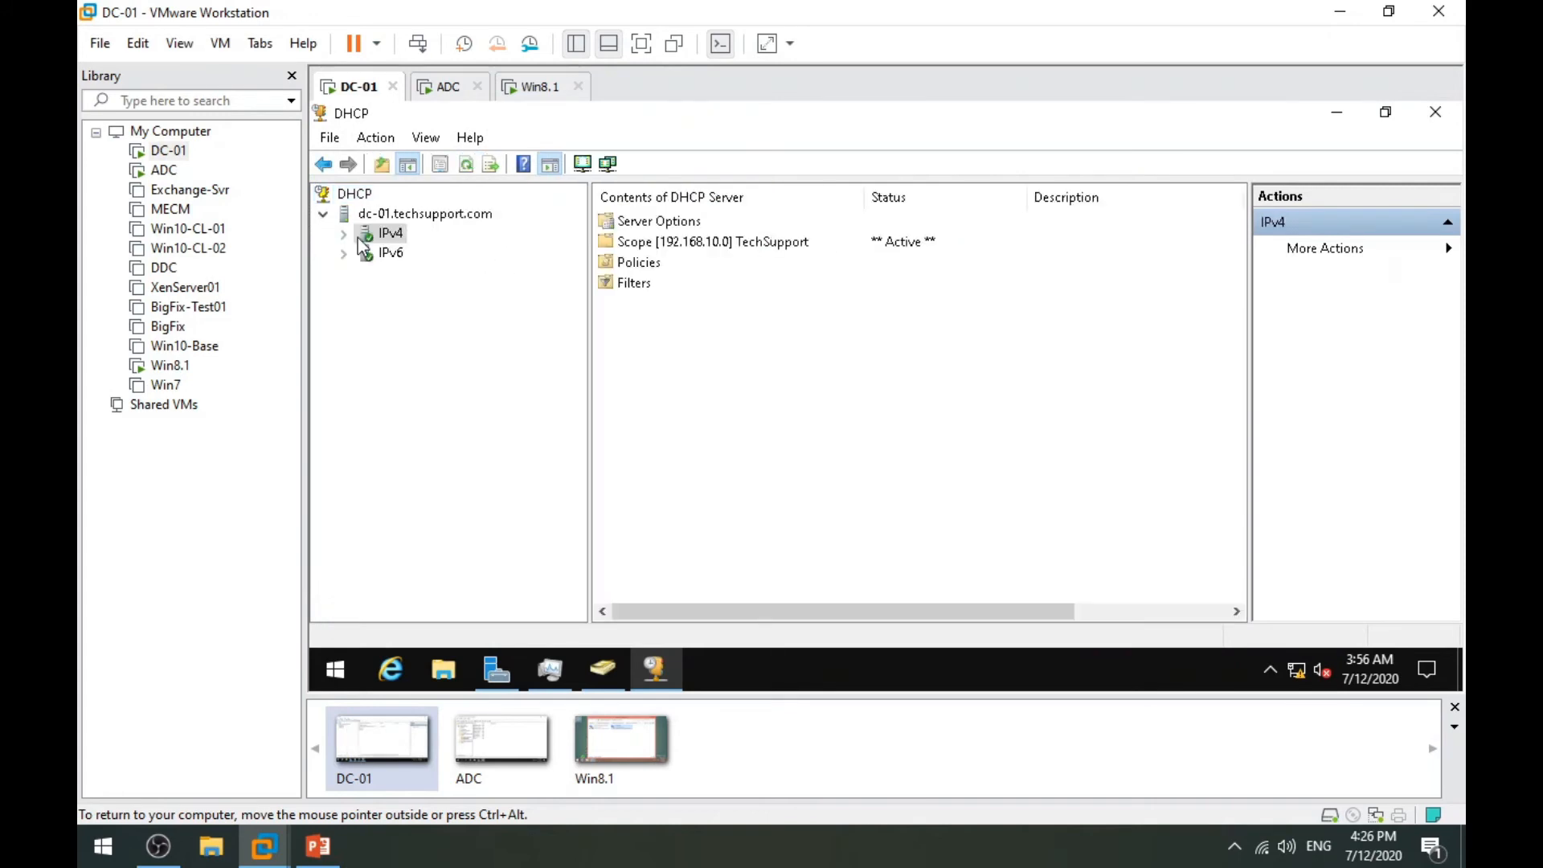
Add 192.168.10.200 to the TechSupport scope's 006 DNS Servers option and apply.
click(344, 234)
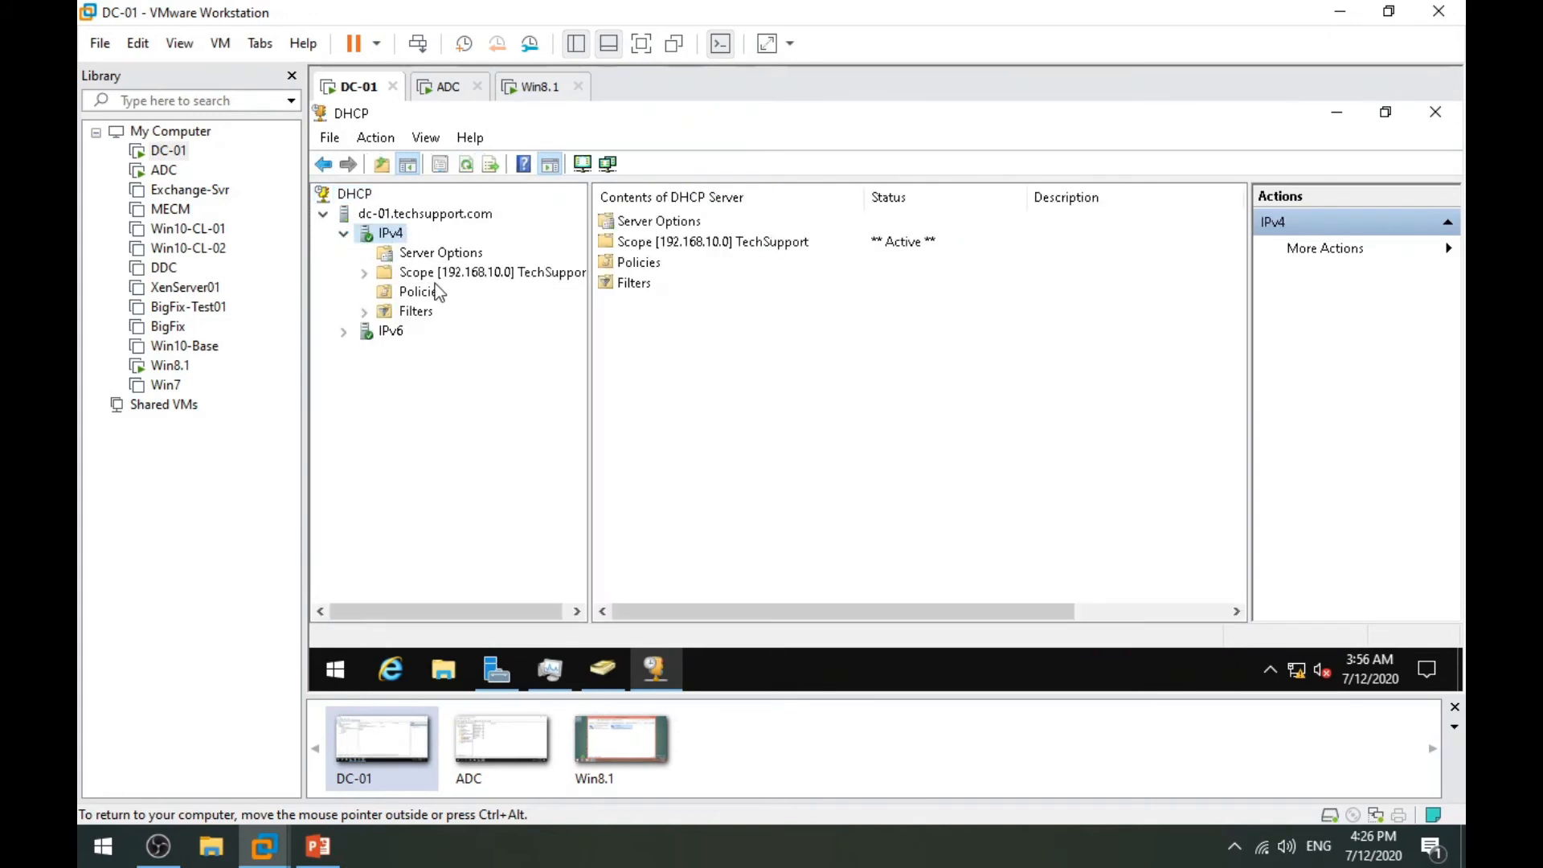
double_click(416, 274)
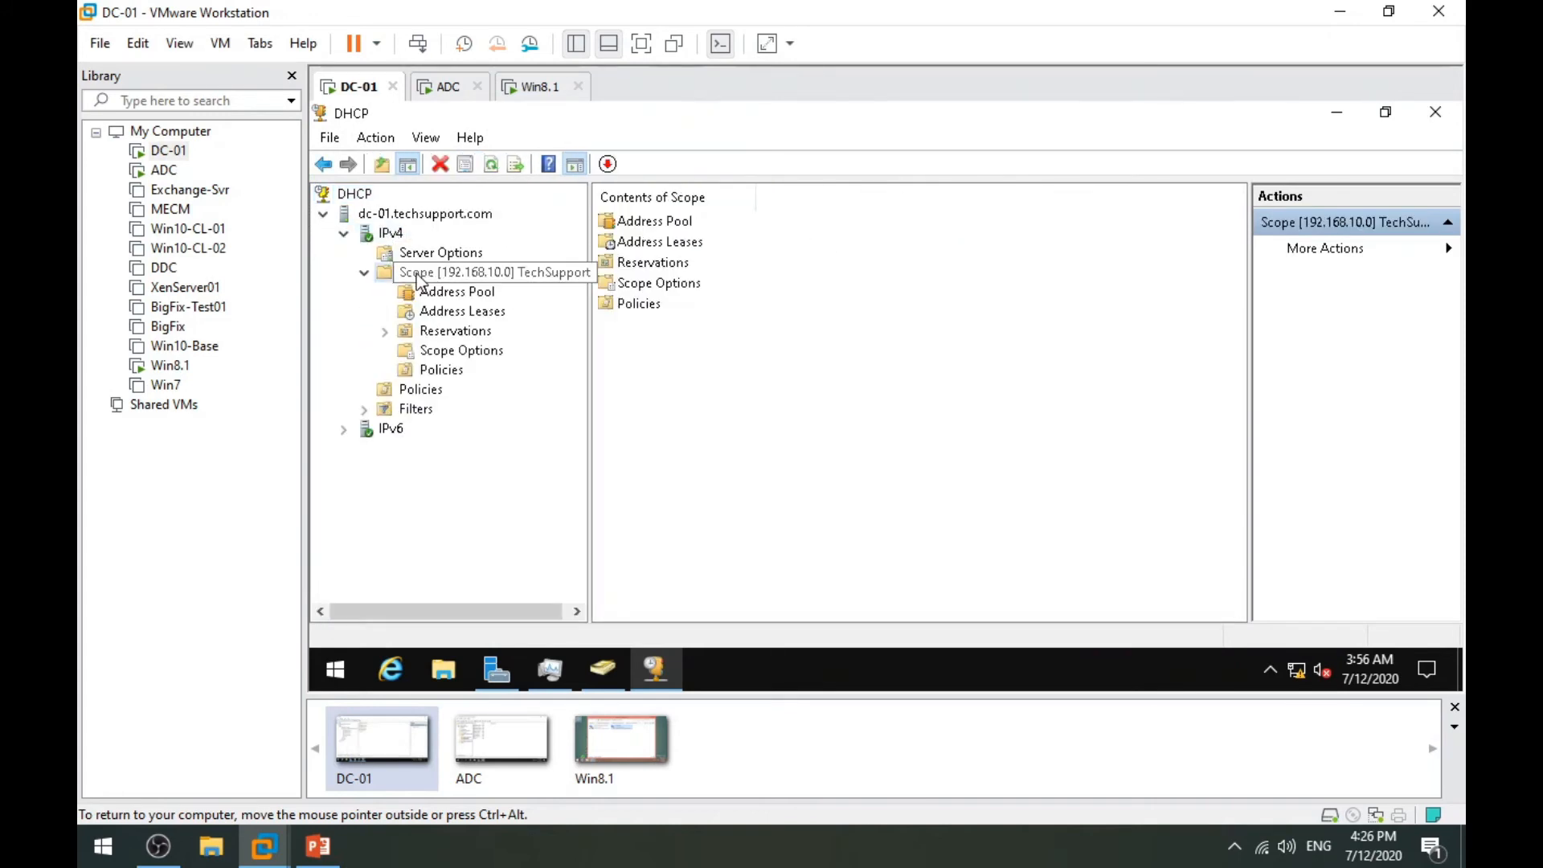
click(450, 353)
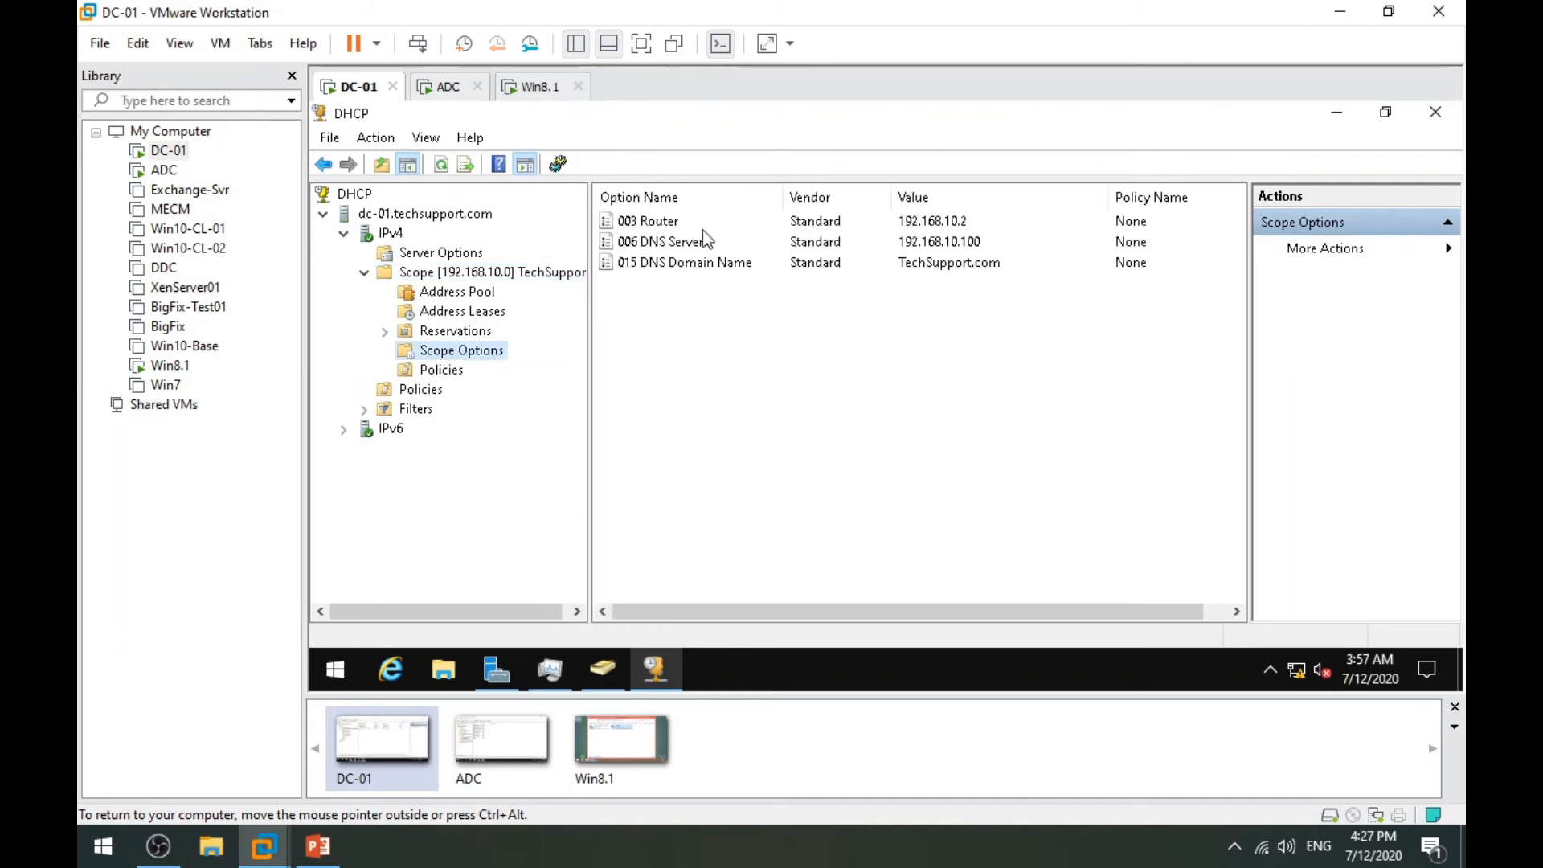
double_click(673, 241)
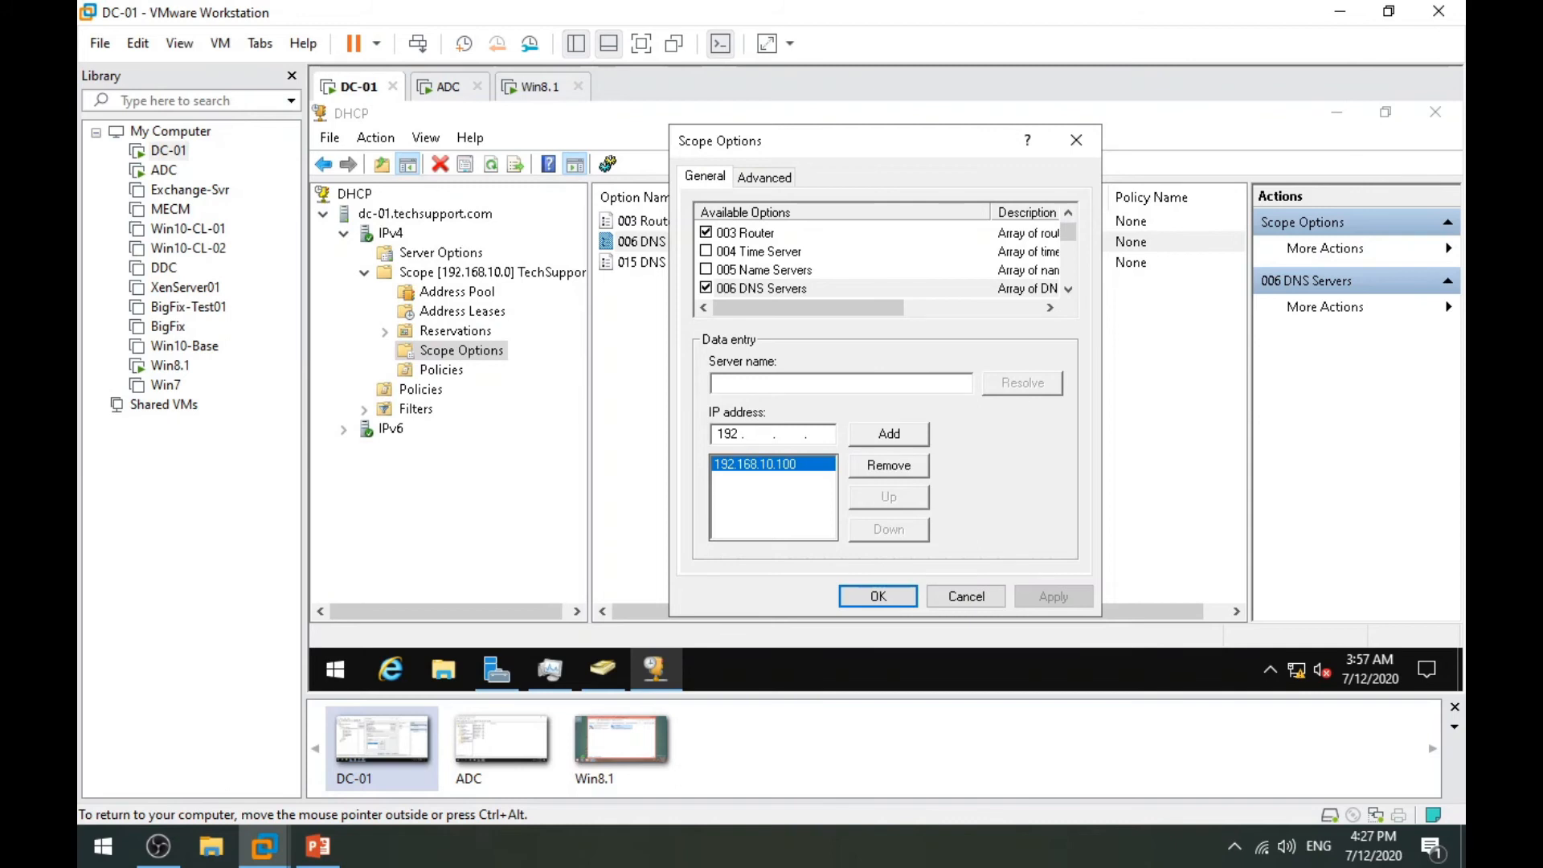
text(168.10.200)
click(905, 437)
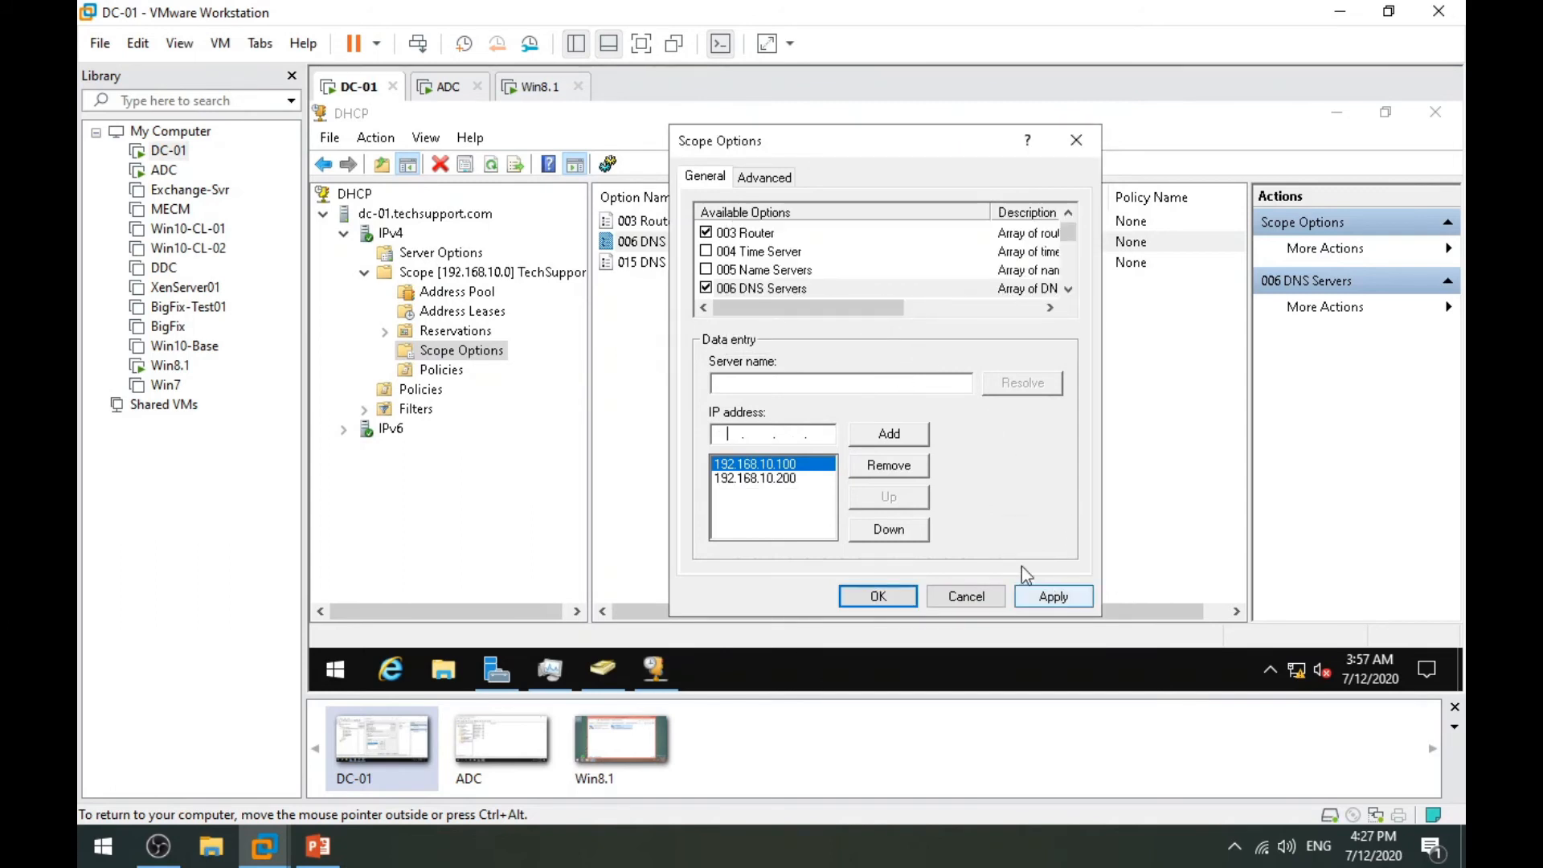
click(1063, 599)
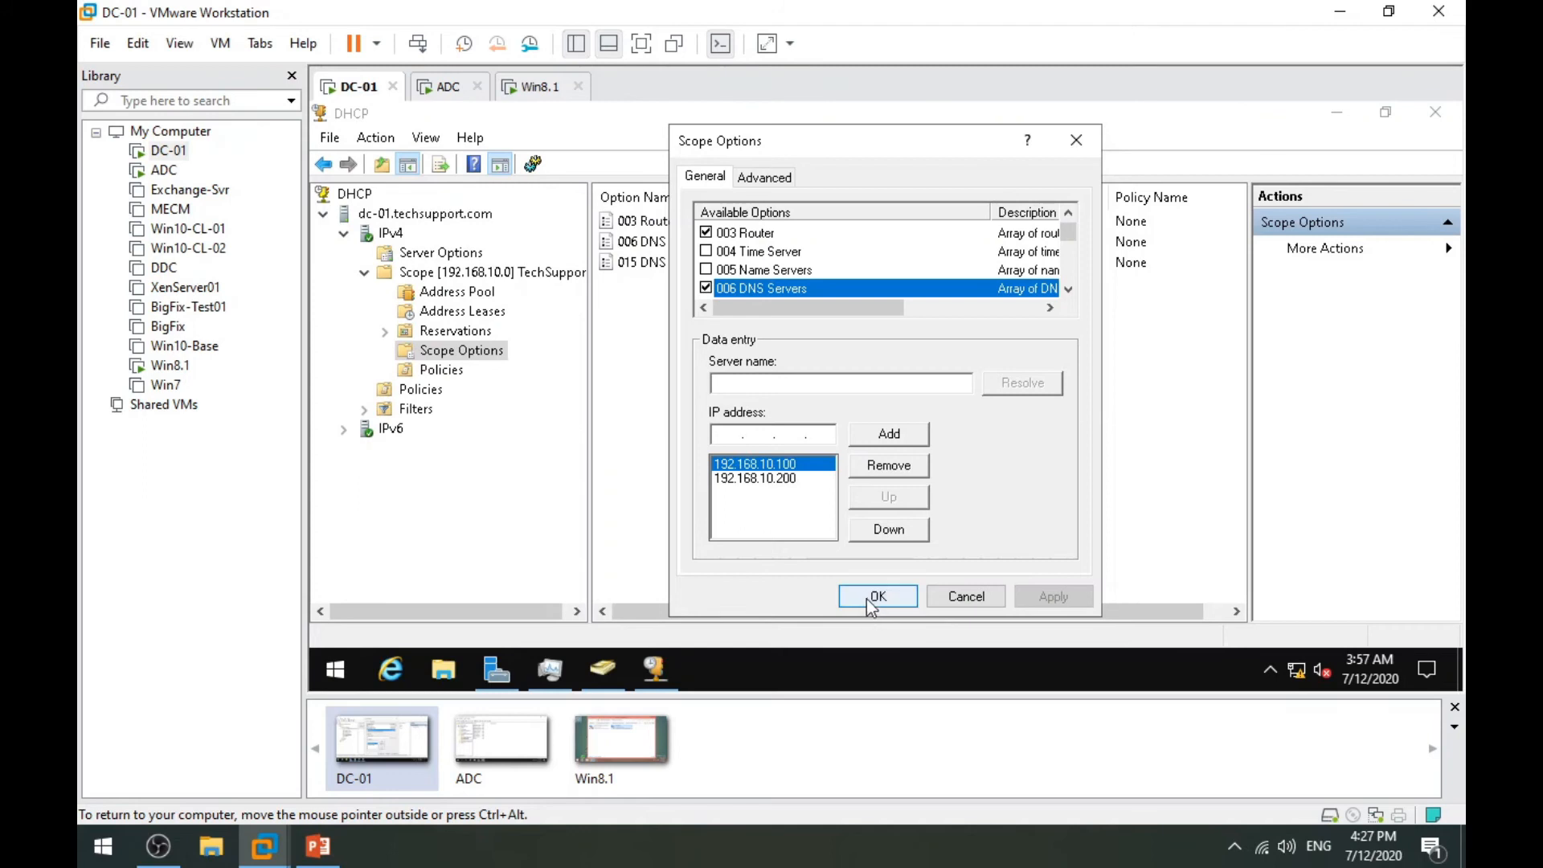
click(877, 595)
Restart the DHCP service on dc-01.techsupport.com and show the 192.168.10.0 scope's Reservations.
click(363, 274)
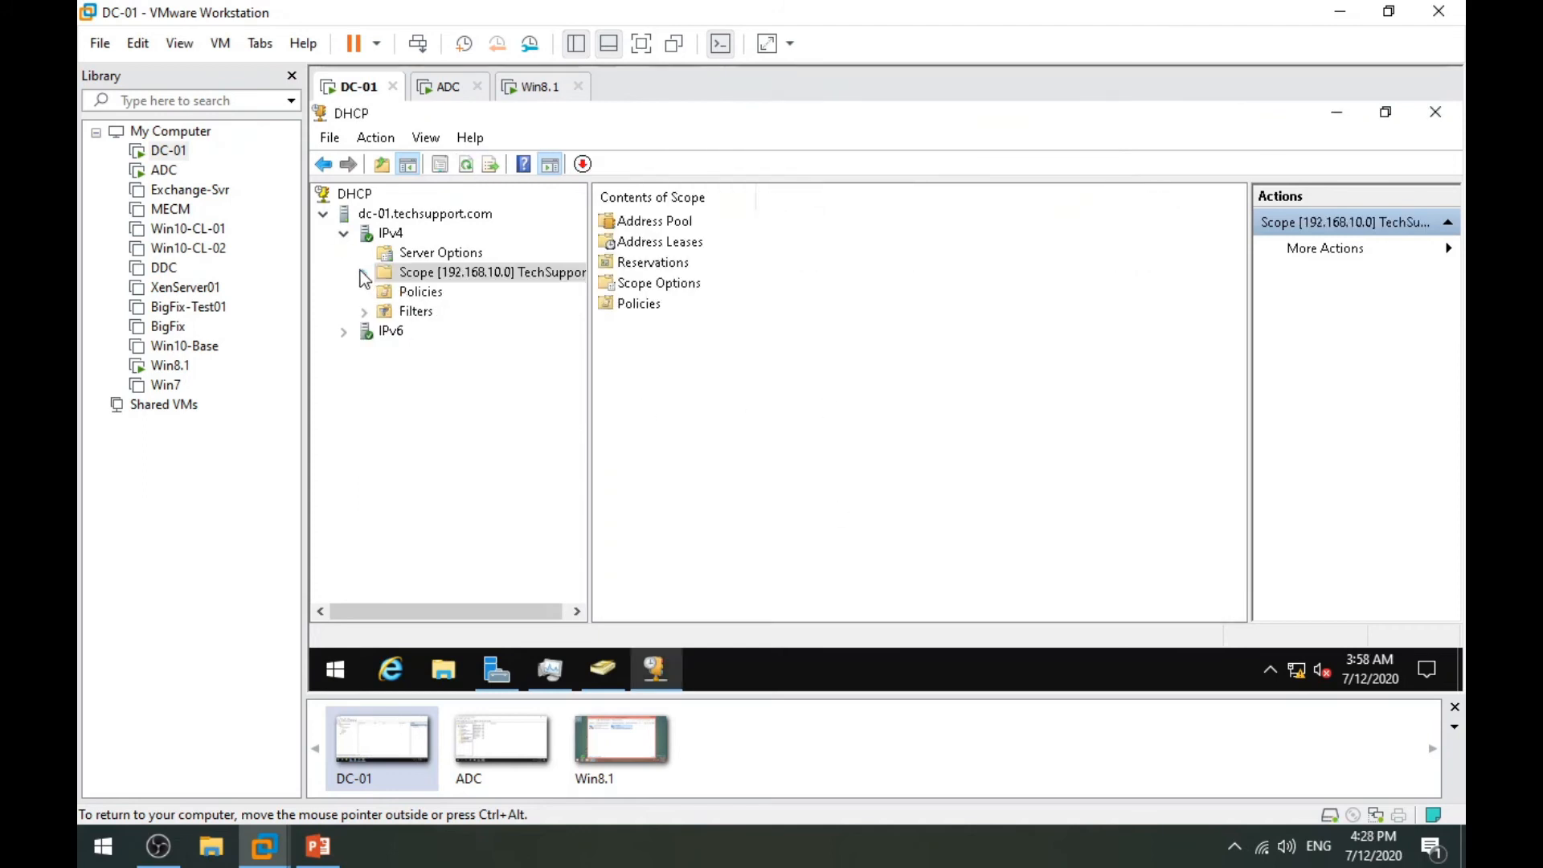
click(341, 234)
click(393, 214)
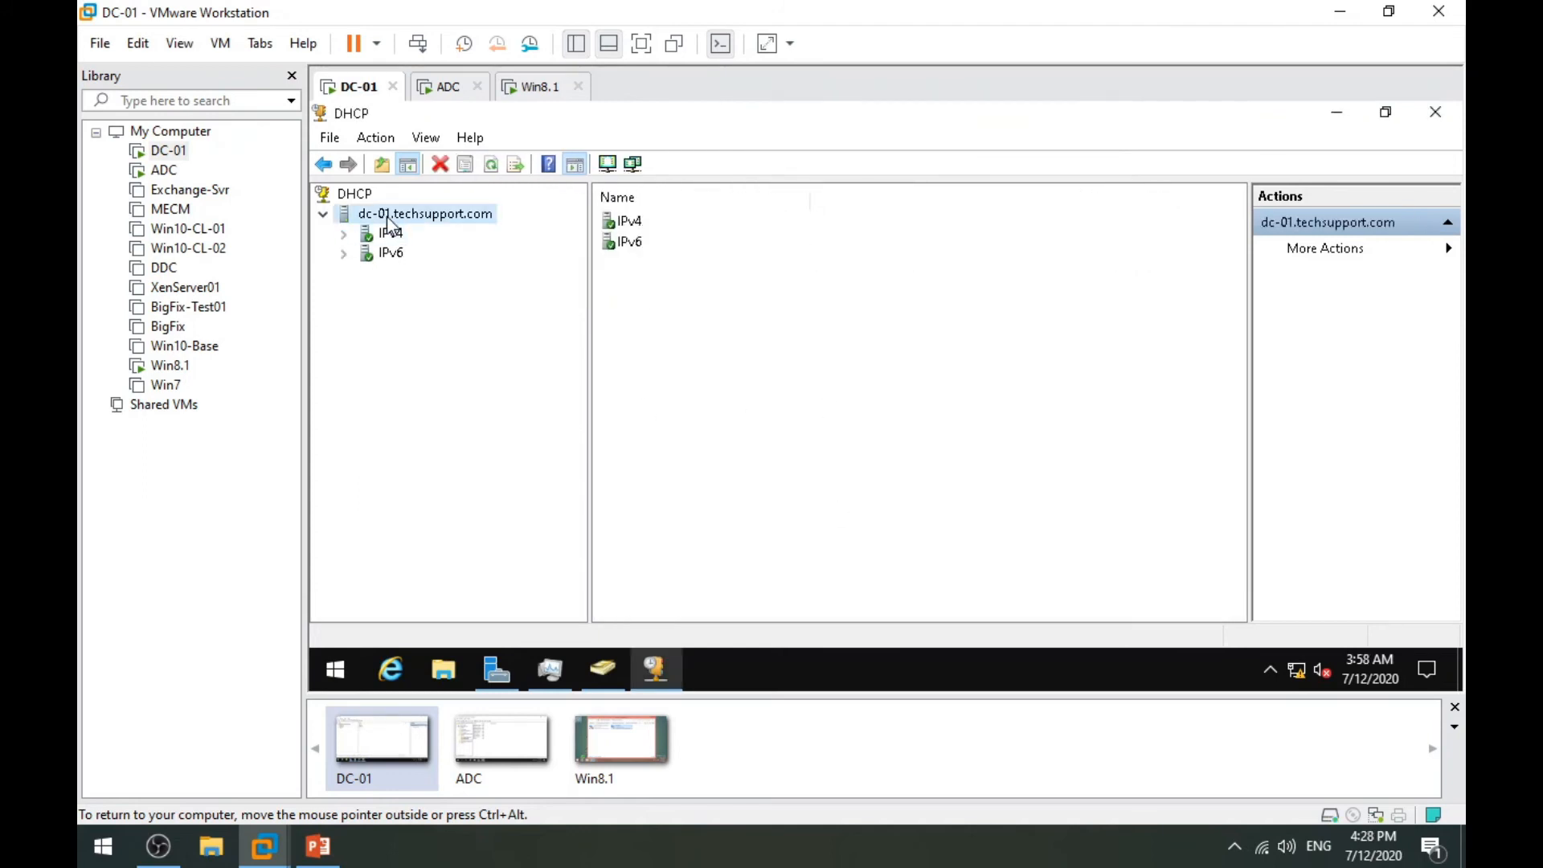
right_click(388, 216)
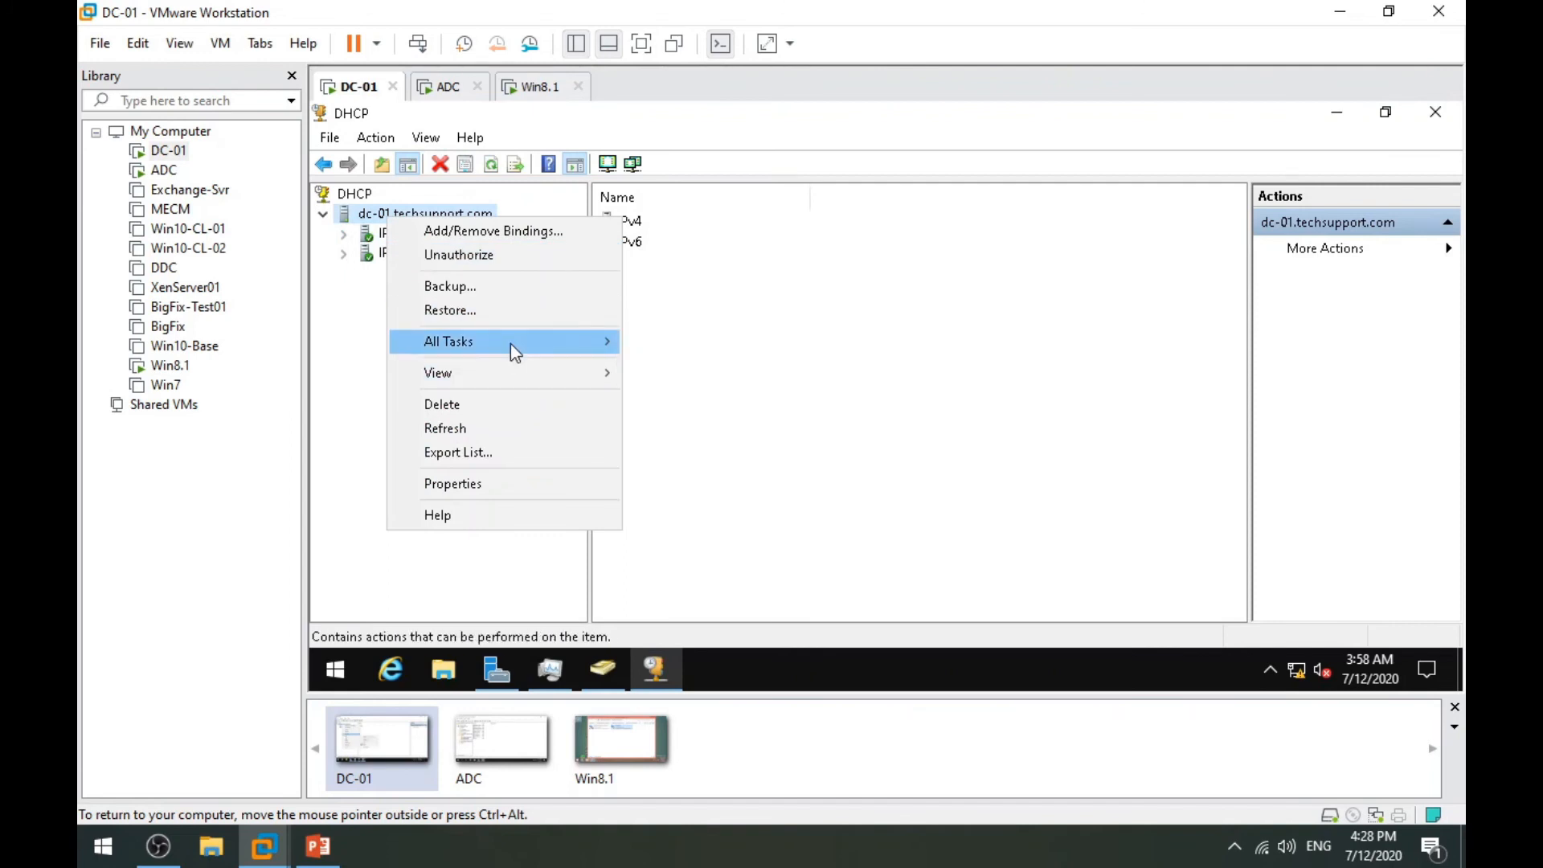
mouse_move(509, 344)
click(693, 436)
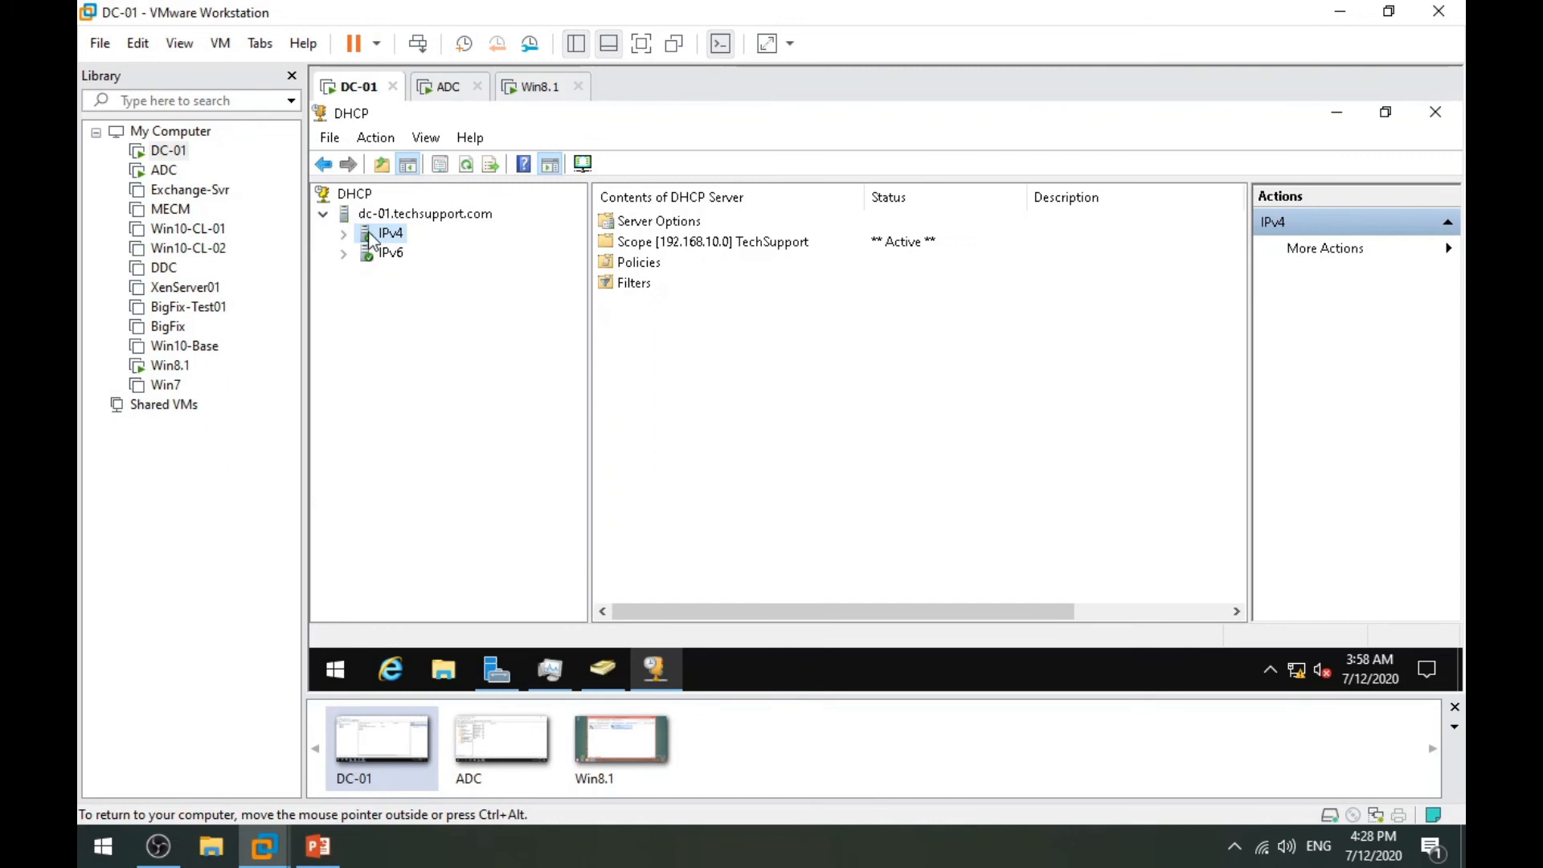
double_click(368, 233)
double_click(413, 274)
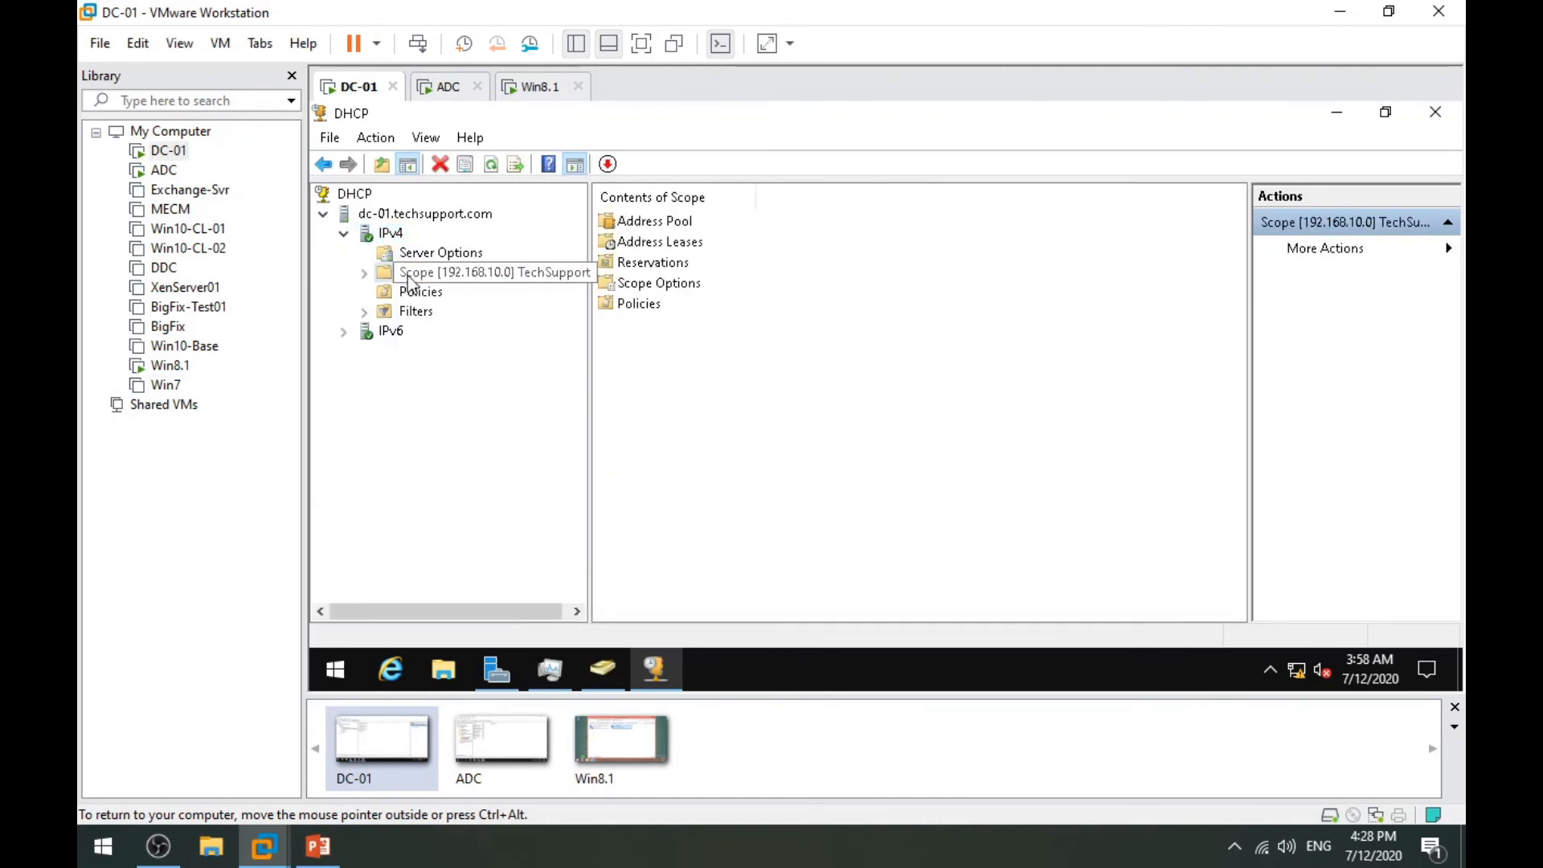
double_click(450, 331)
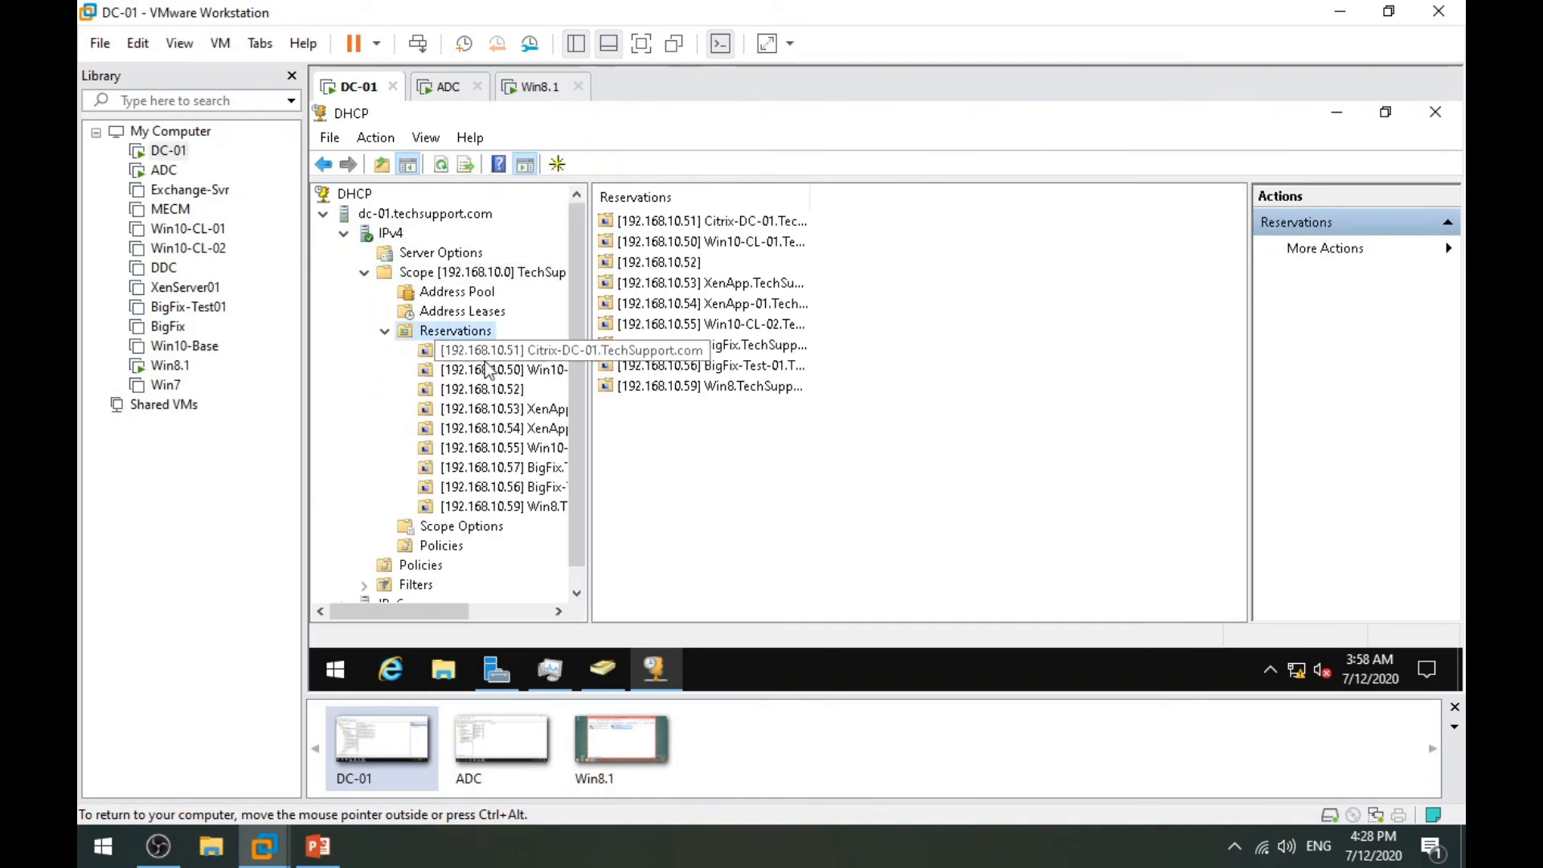
Open Ethernet0's properties on Win8.1, approving UAC with administrator credentials.
click(535, 87)
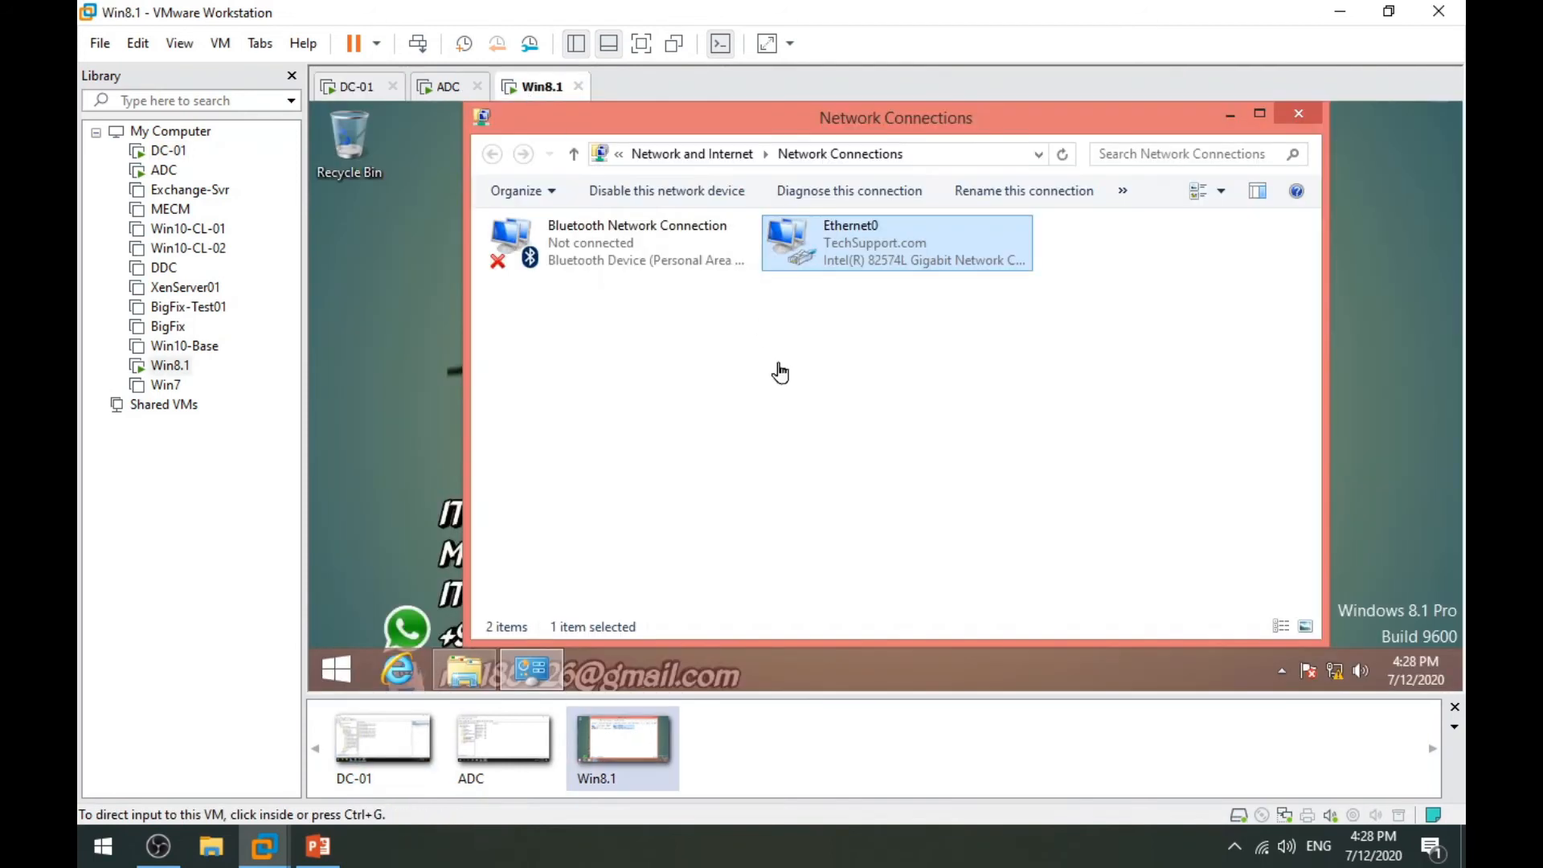
right_click(856, 235)
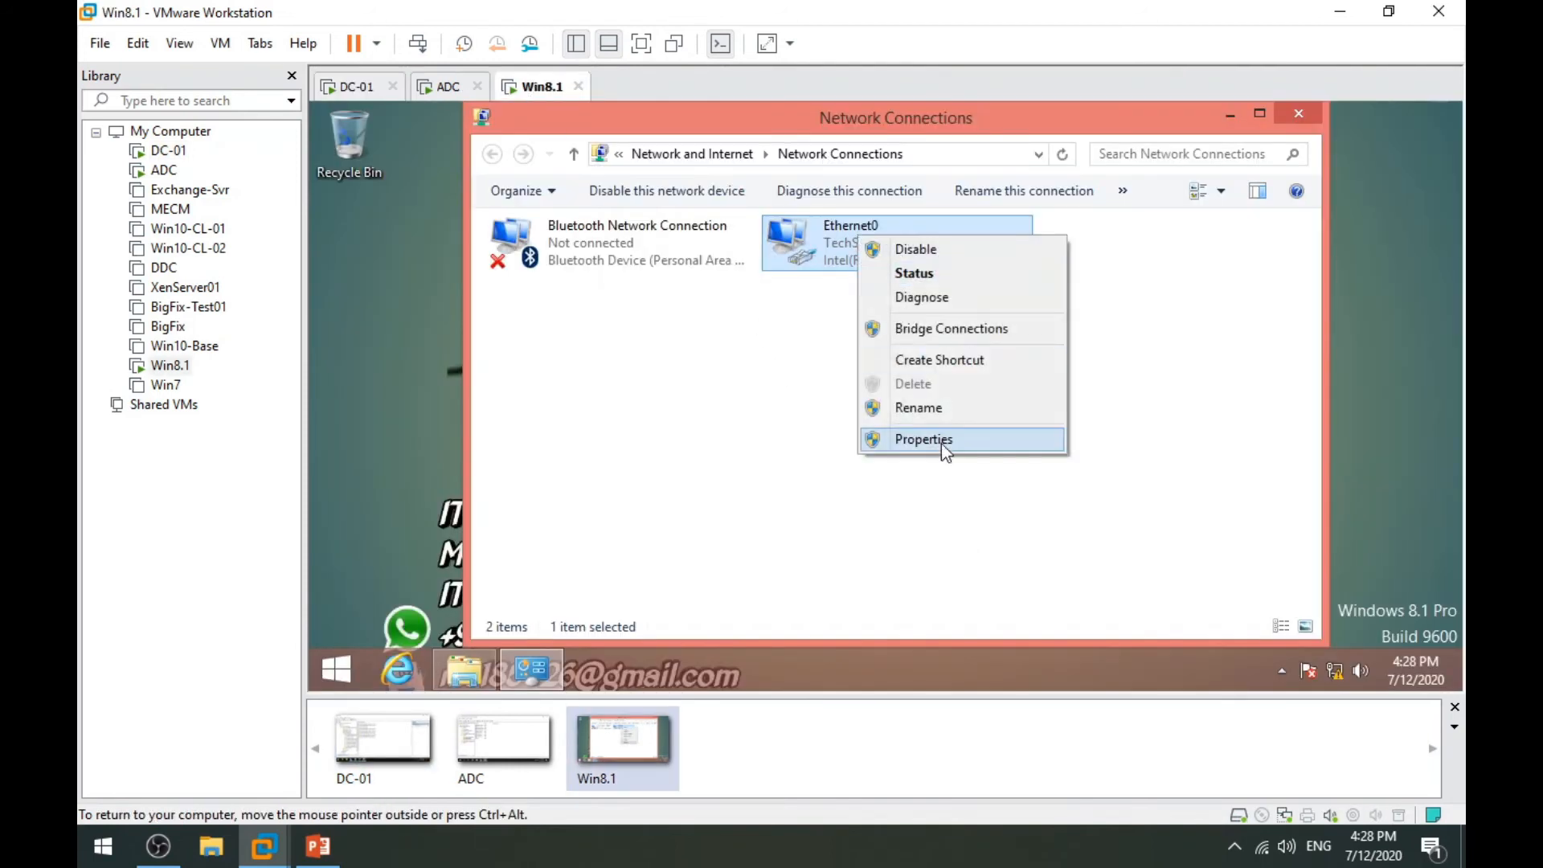
click(942, 442)
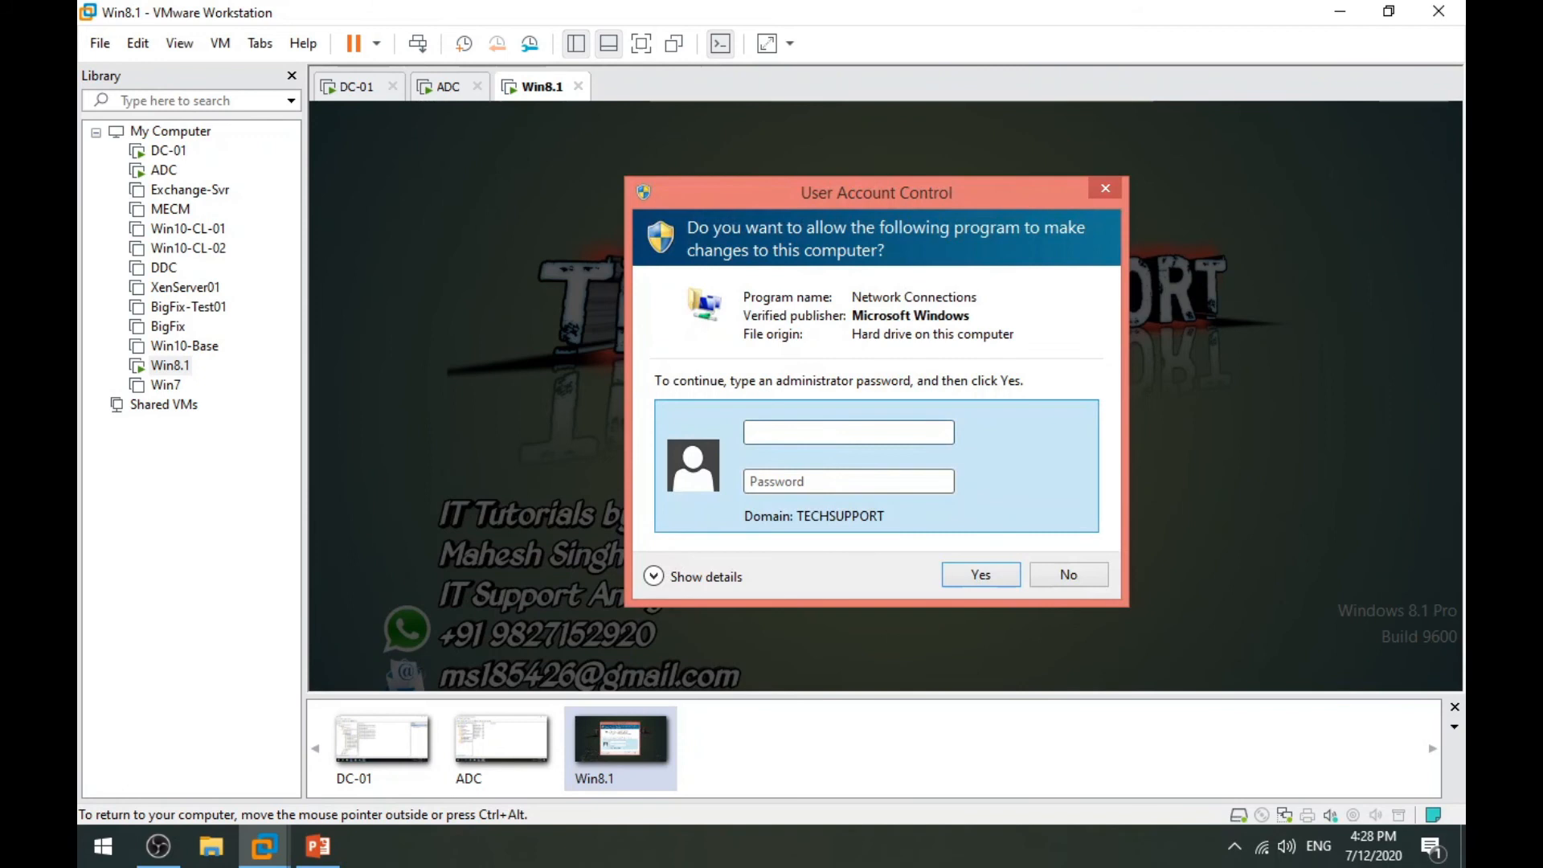
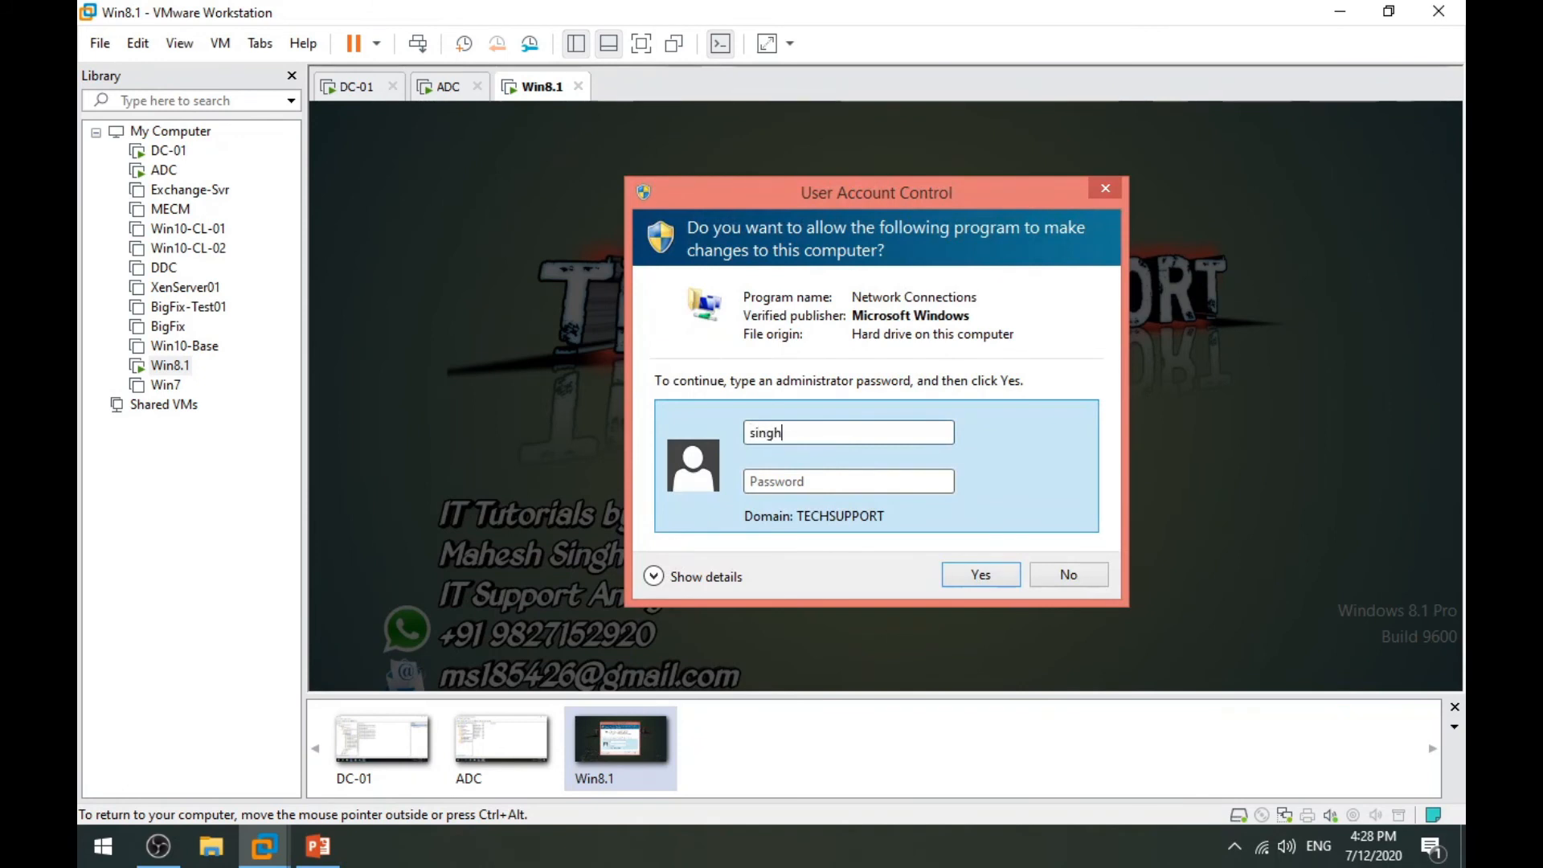
key(Tab)
text(•••••••)
click(981, 575)
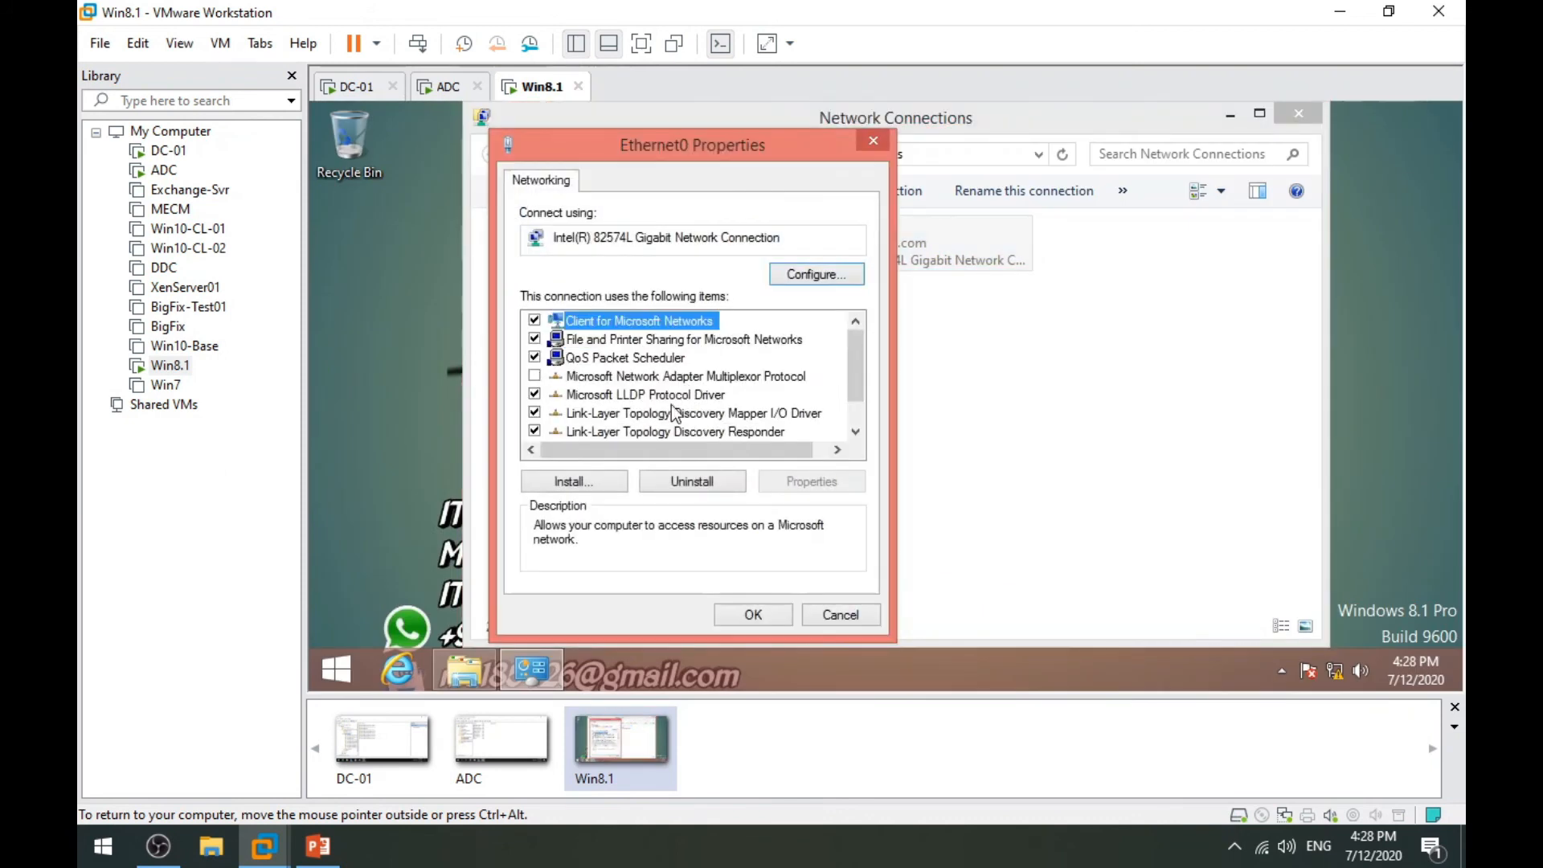
Switch Ethernet0's IPv4 DNS to obtain server addresses automatically and save.
scroll(671, 414, down, 1)
double_click(598, 432)
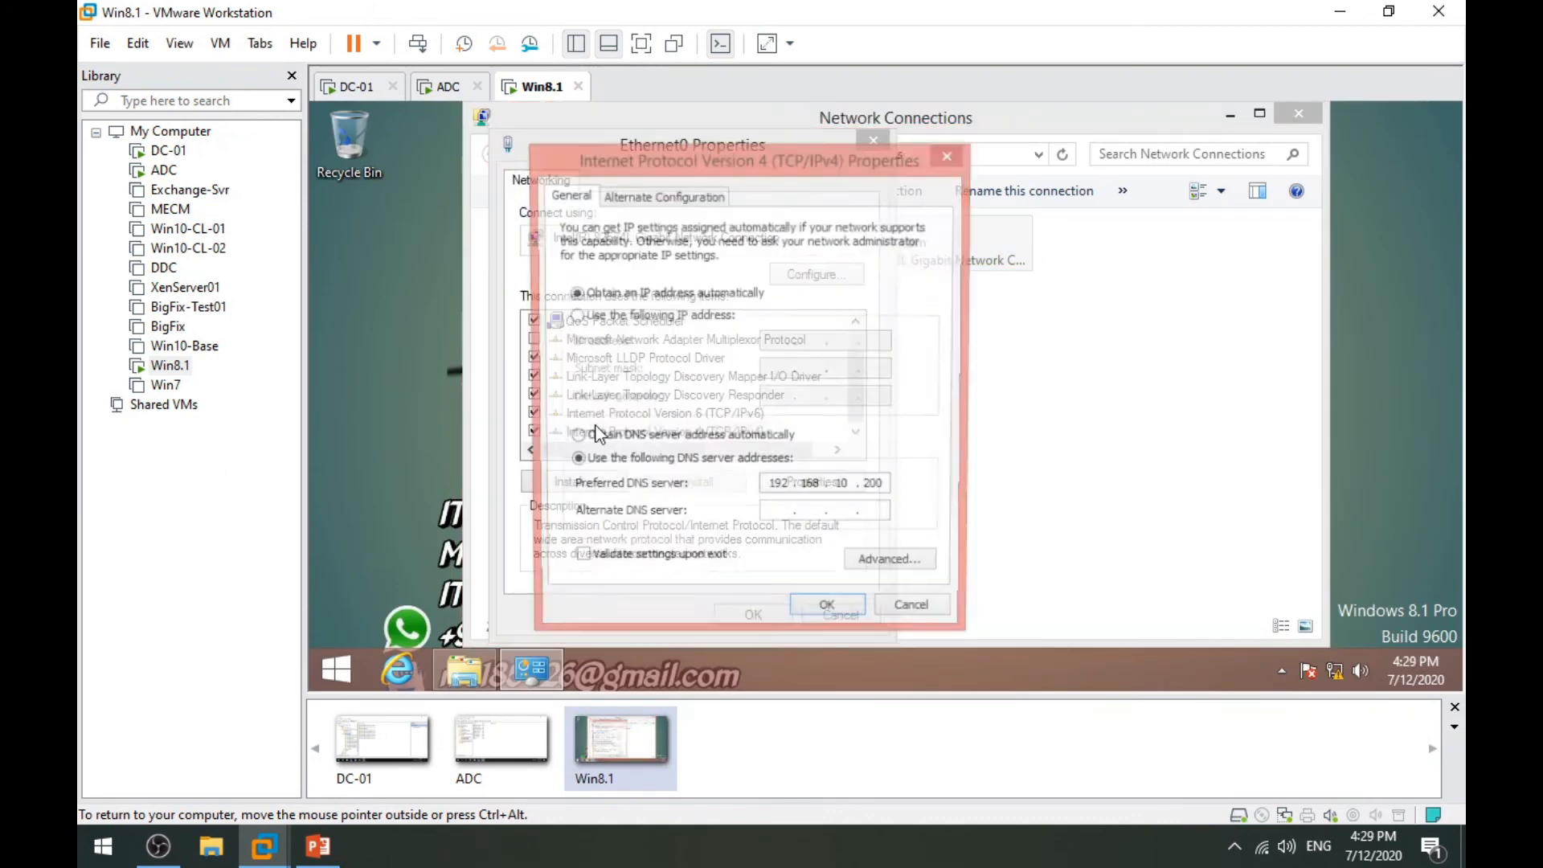
click(623, 440)
click(614, 465)
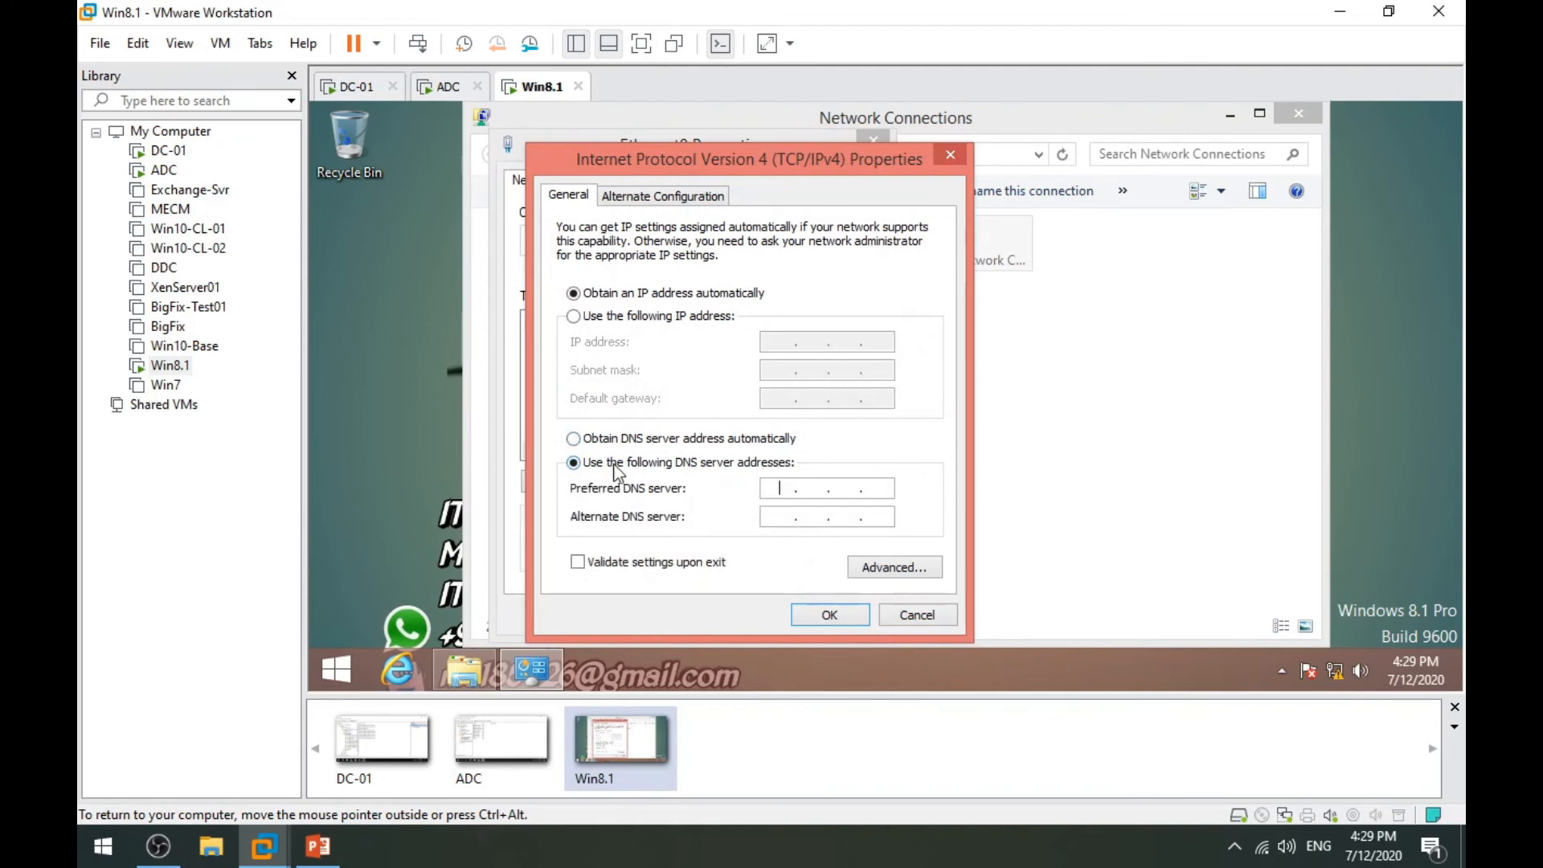
click(609, 438)
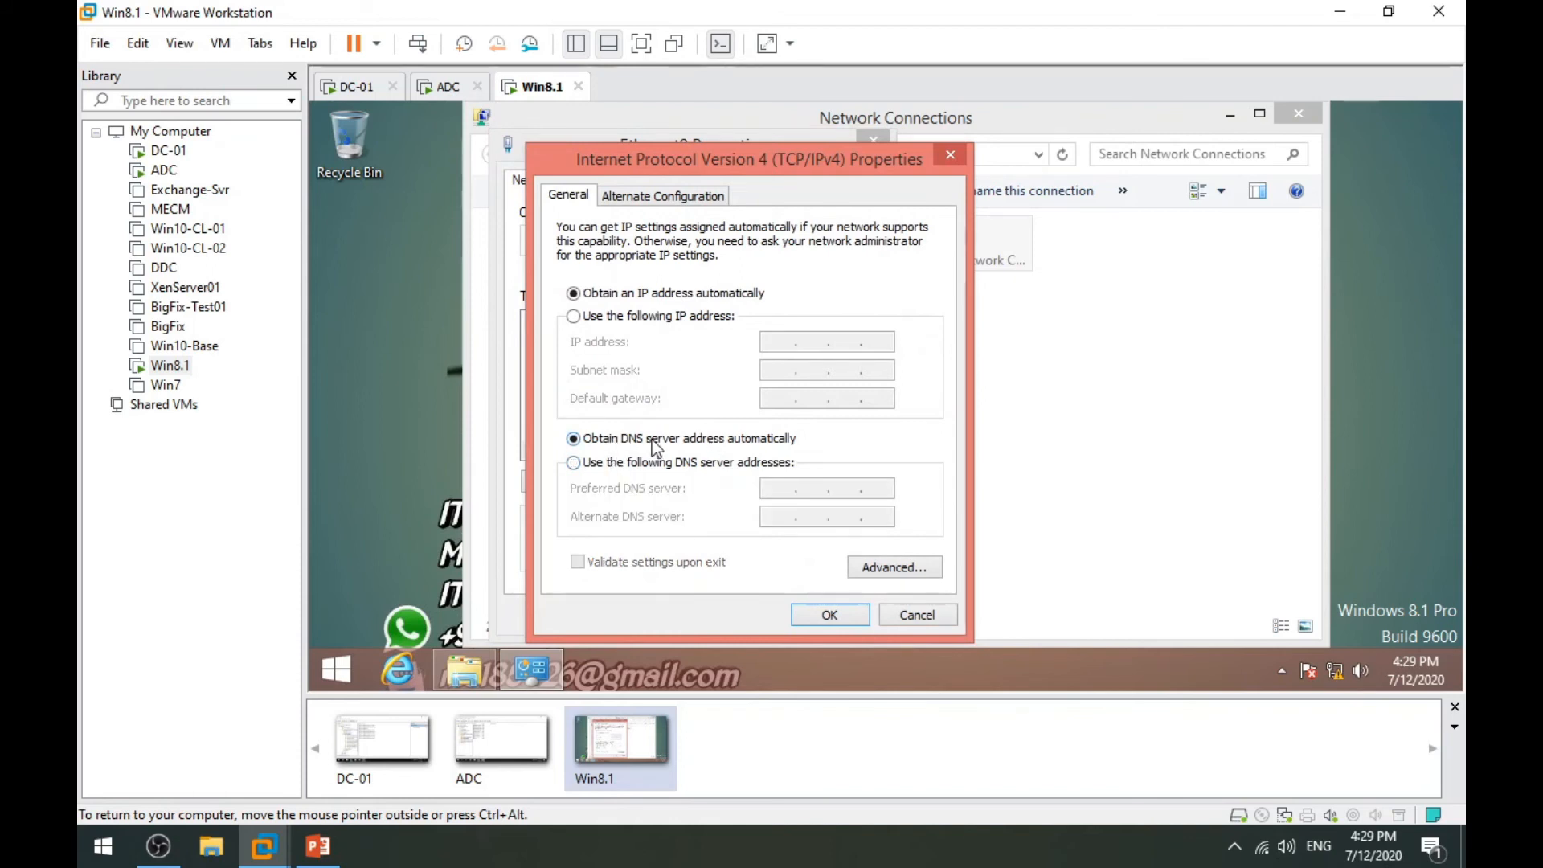
click(832, 615)
click(764, 615)
Disable and re-enable the Ethernet0 adapter, entering administrator credentials each time.
click(962, 312)
right_click(836, 229)
click(873, 243)
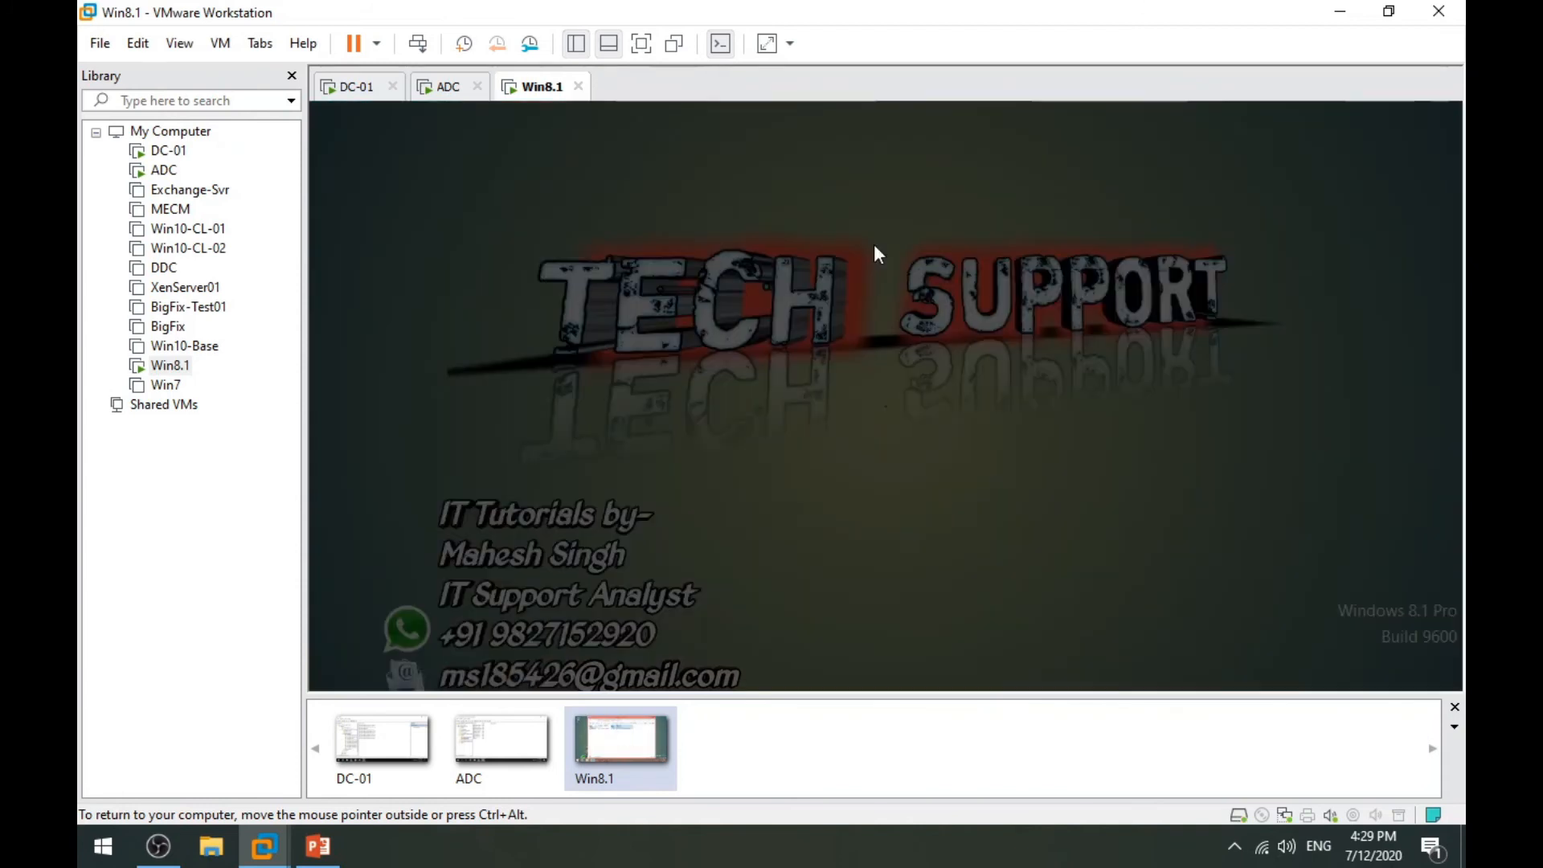
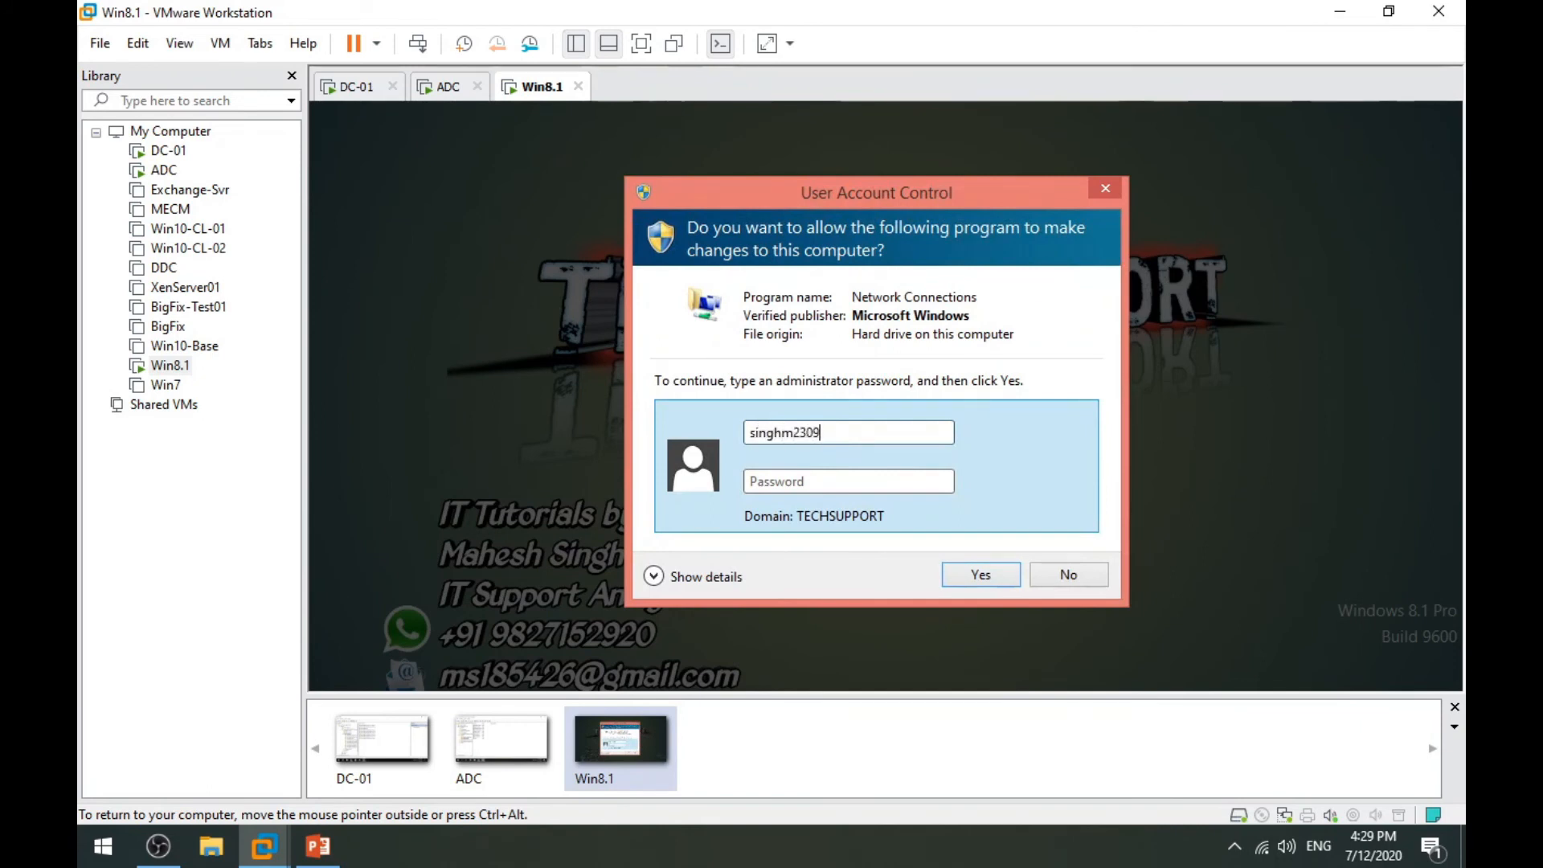
text(****)
key(Return)
right_click(873, 246)
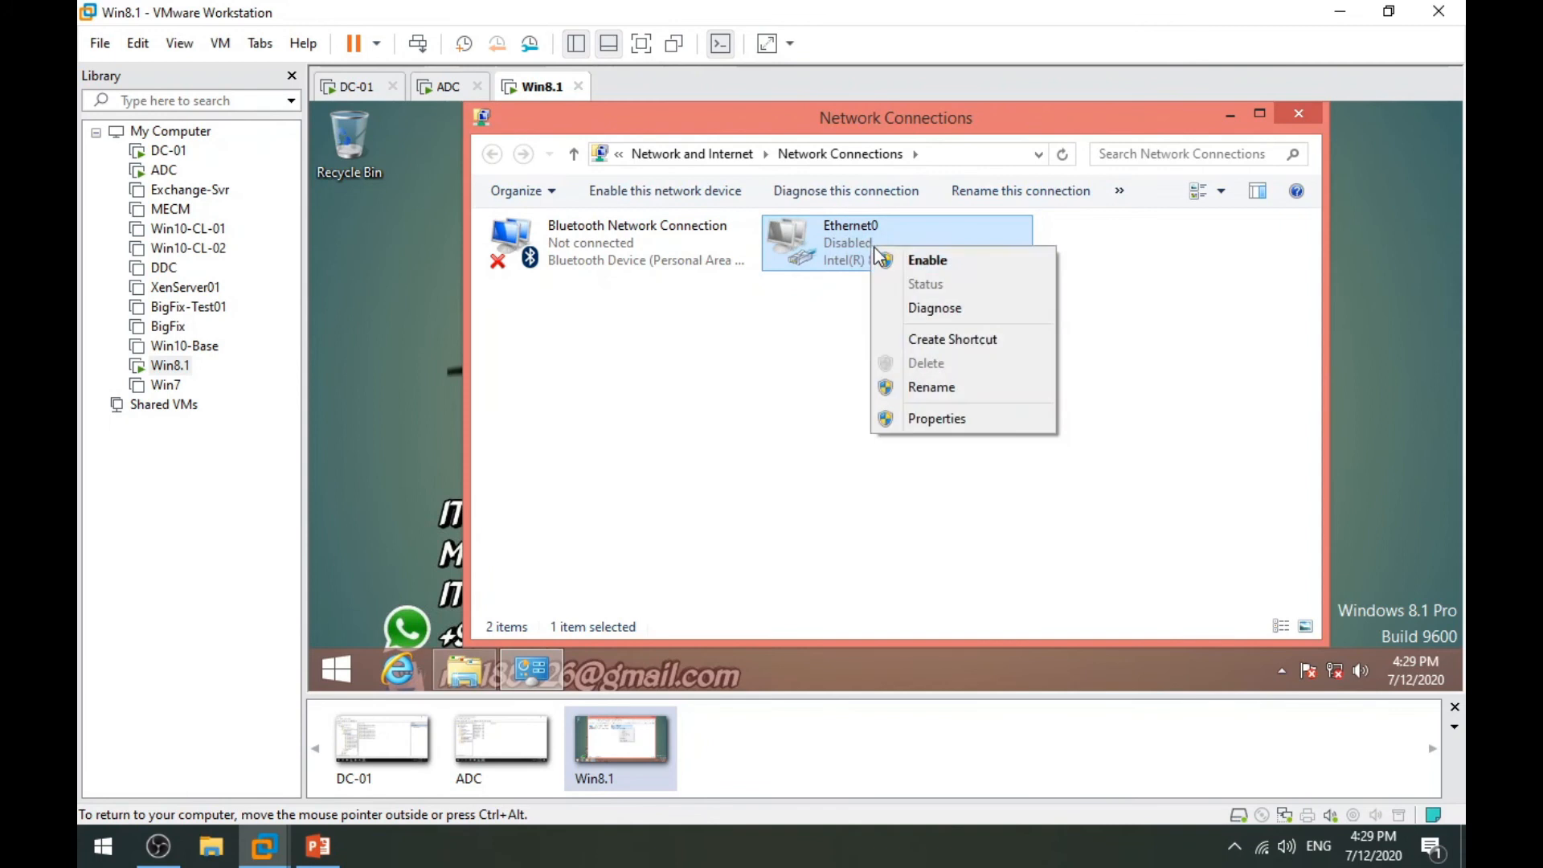
click(913, 262)
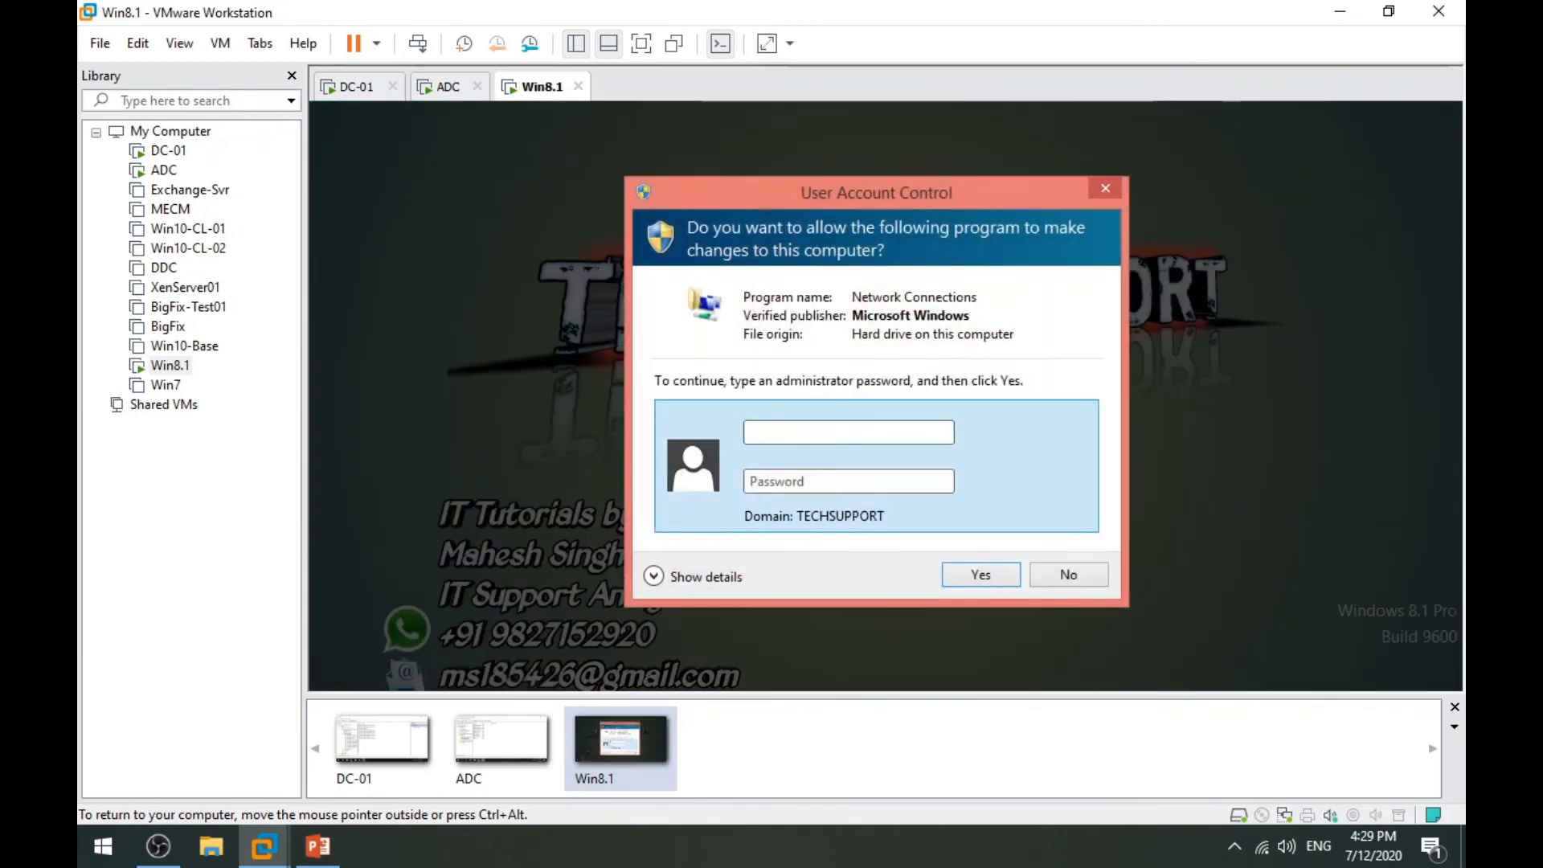
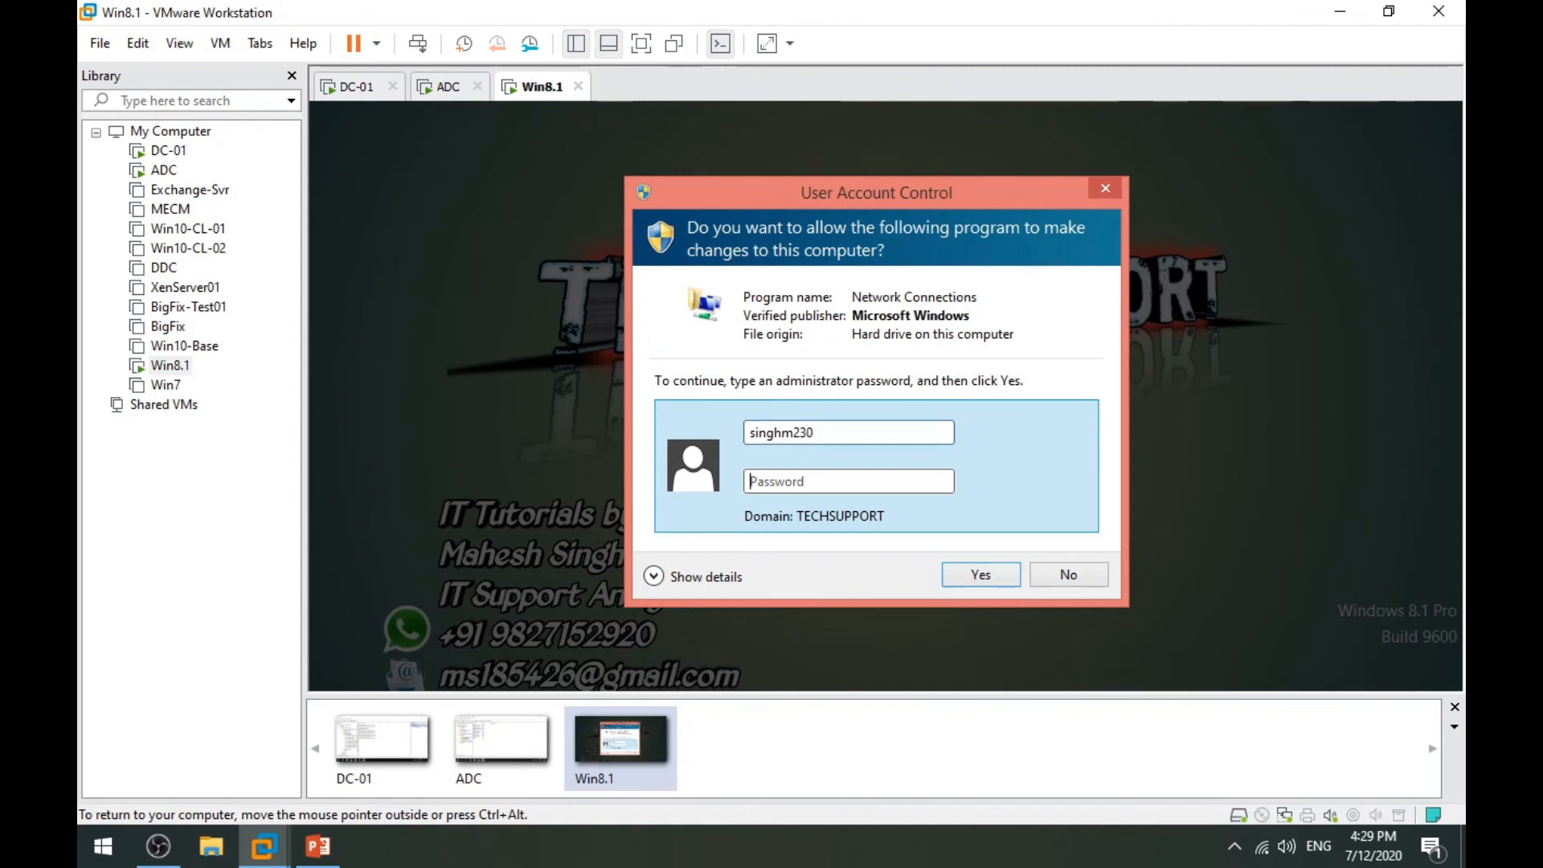
text(•)
click(981, 575)
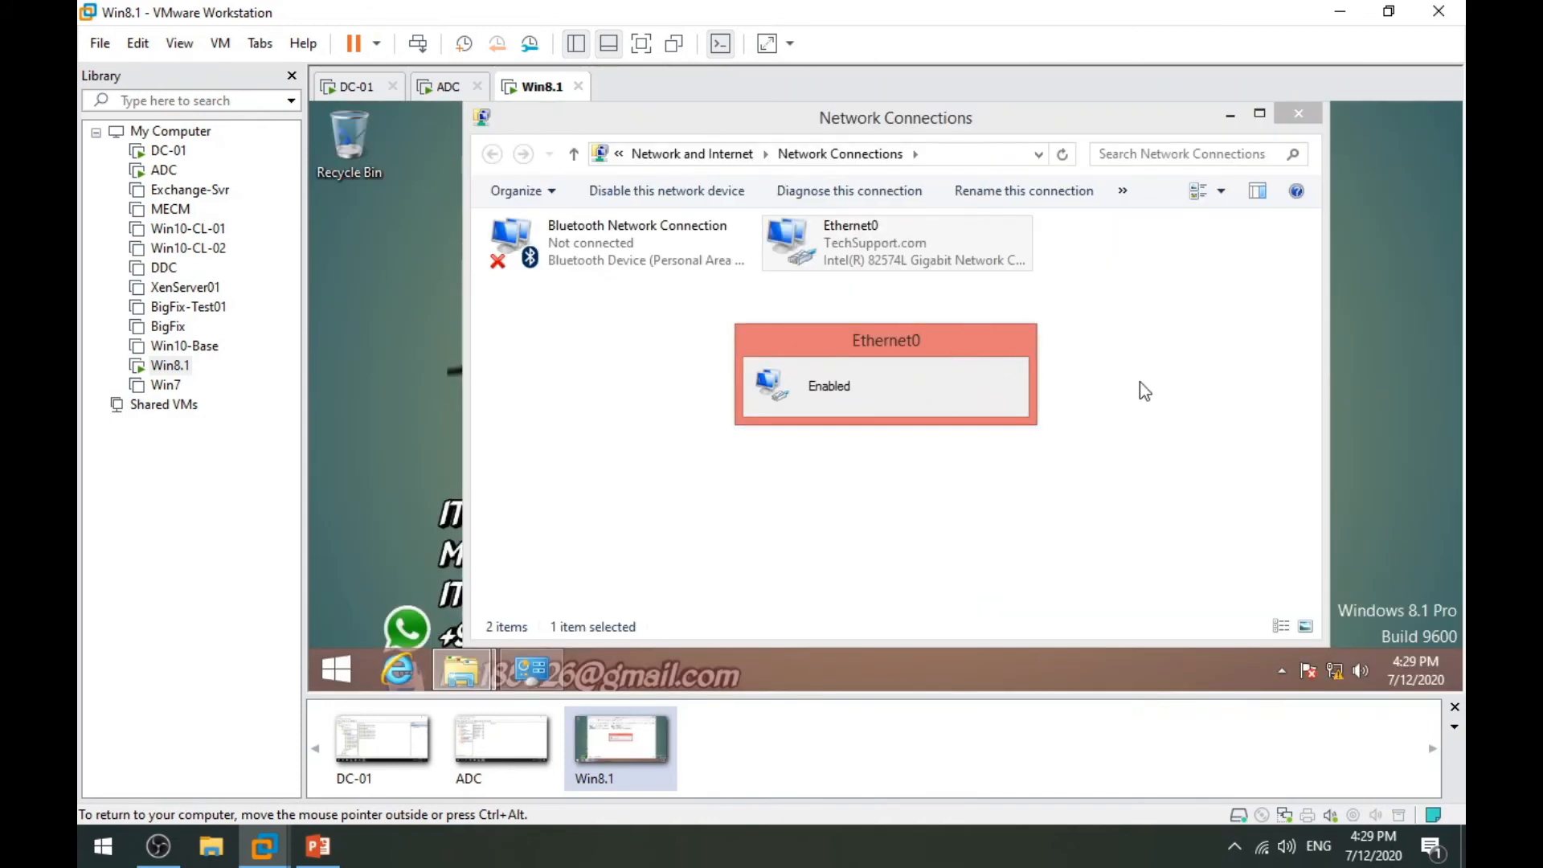
Confirm Ethernet0's details list DNS servers 192.168.10.100 and 192.168.10.200, then return to DC-01.
right_click(857, 239)
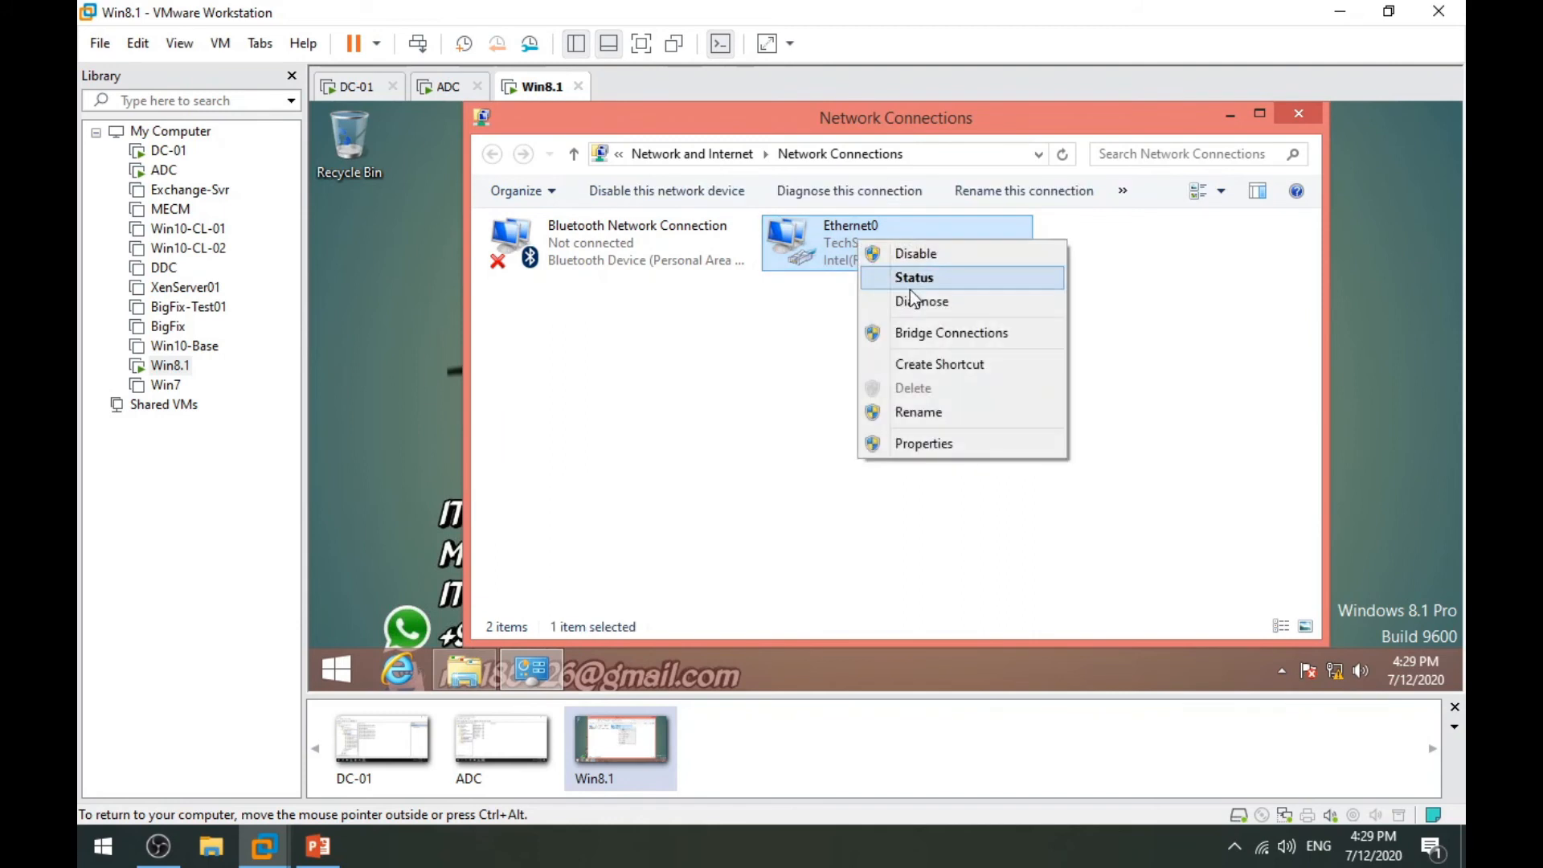
click(924, 276)
click(770, 372)
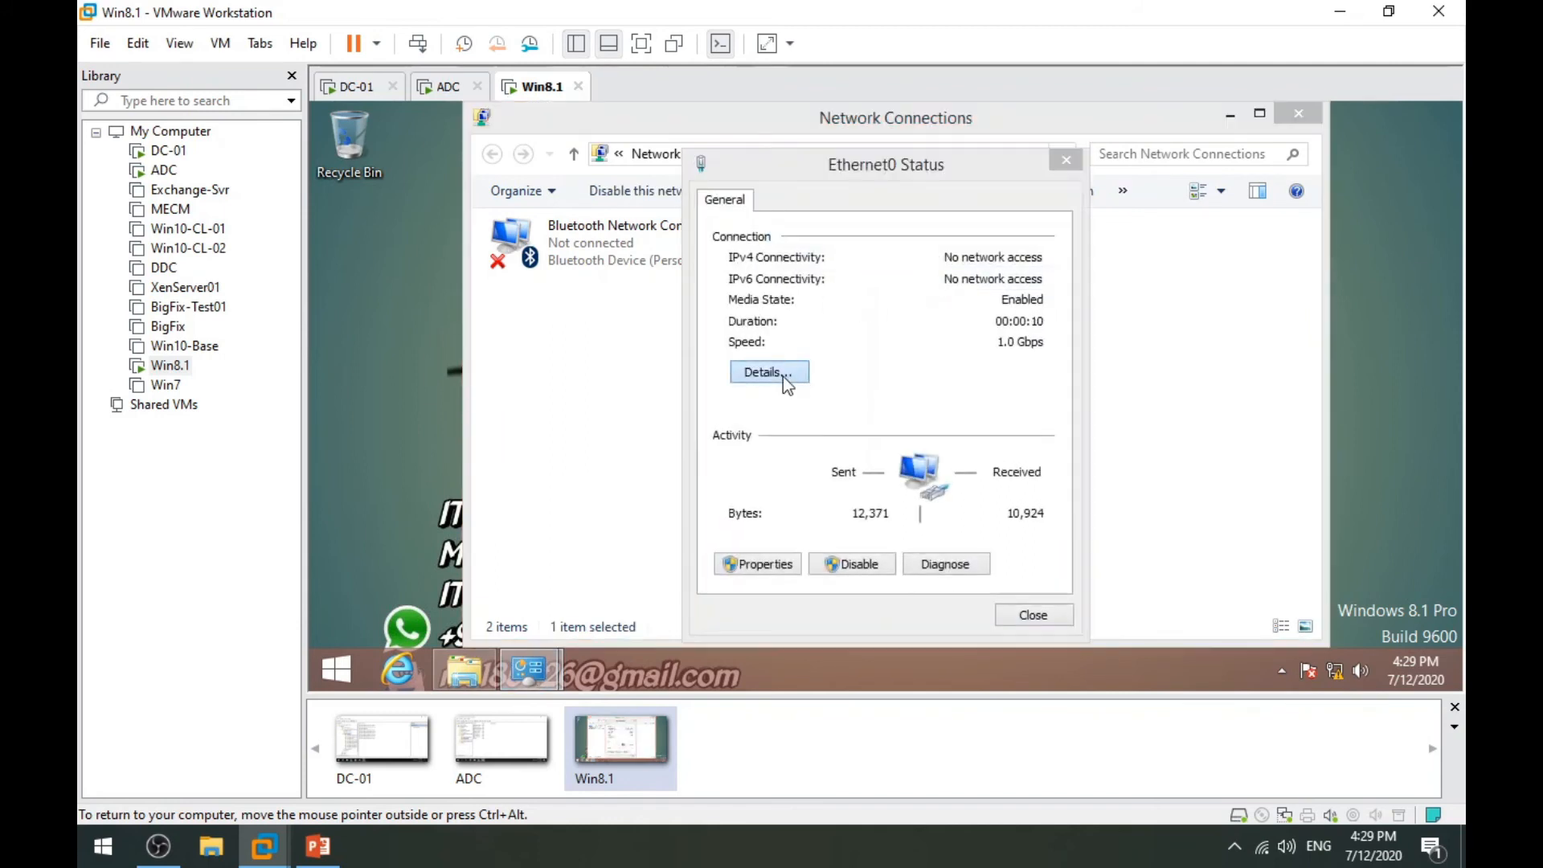
click(858, 444)
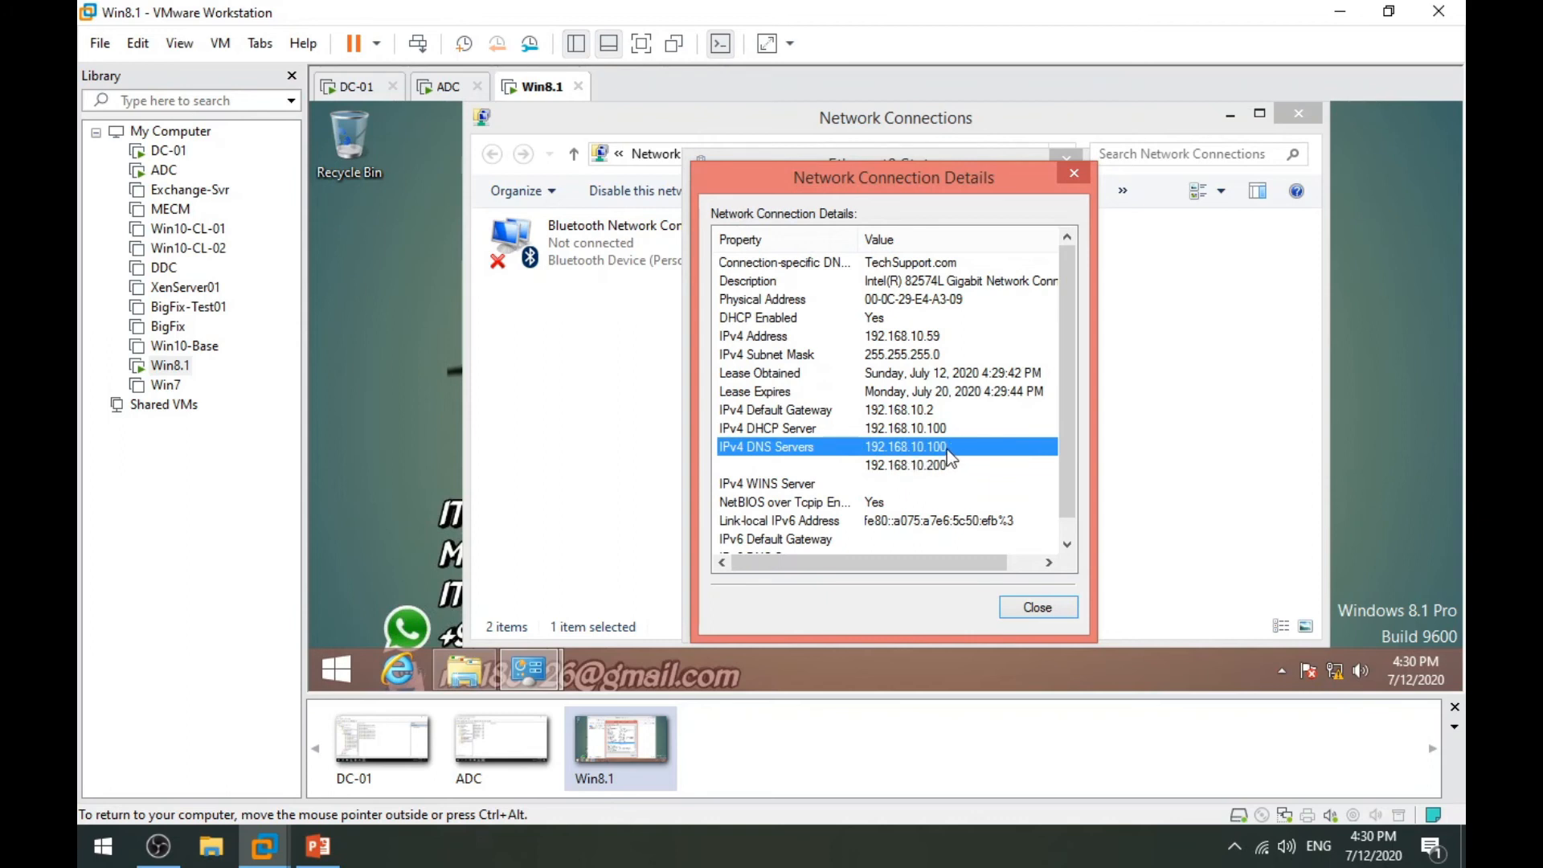
click(945, 469)
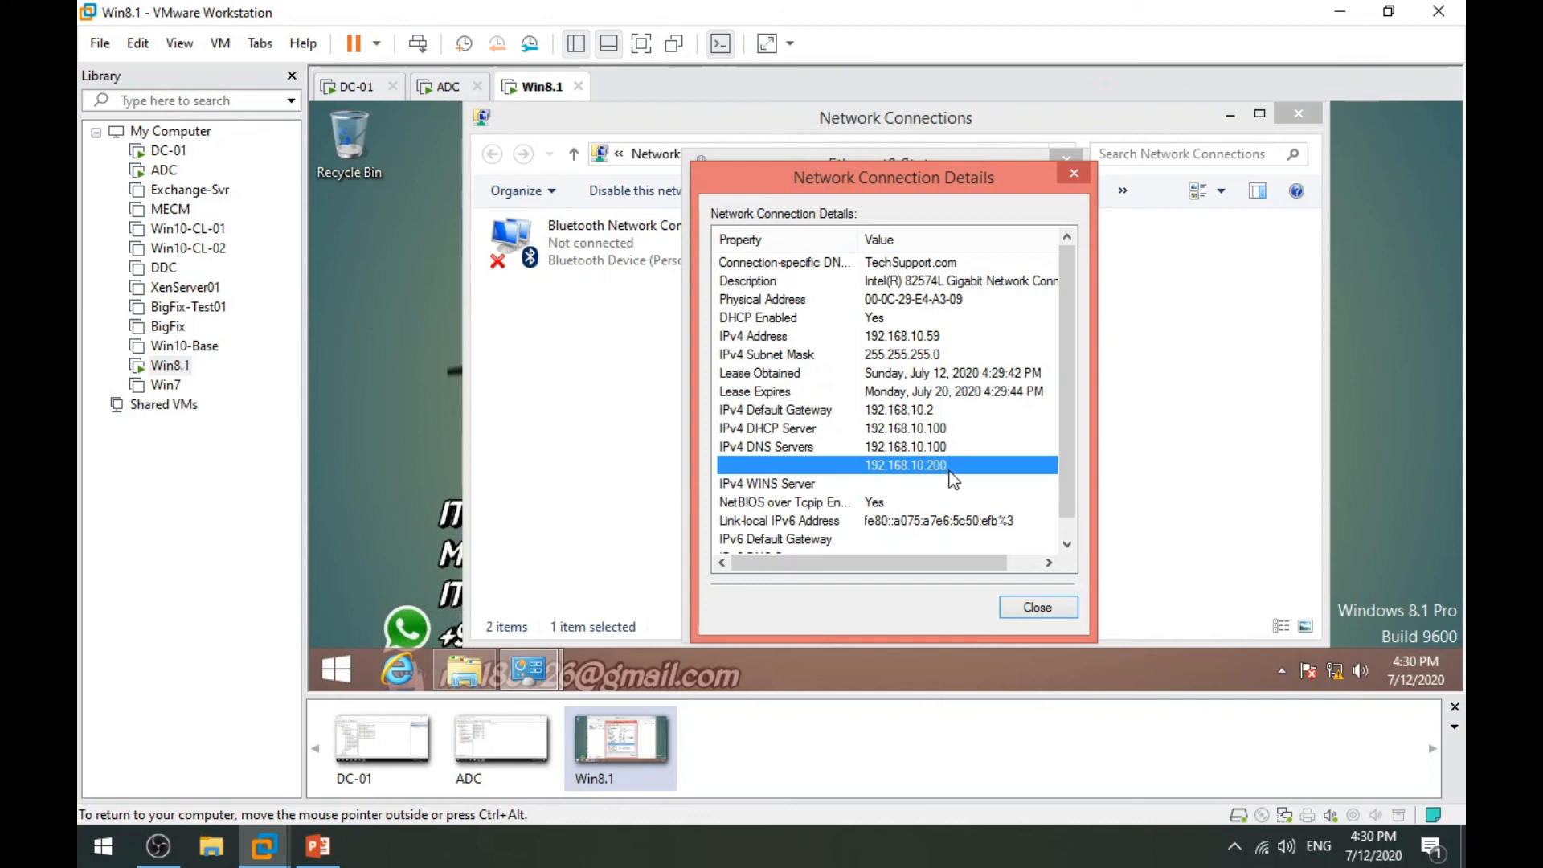
click(1031, 607)
click(1033, 614)
click(1029, 412)
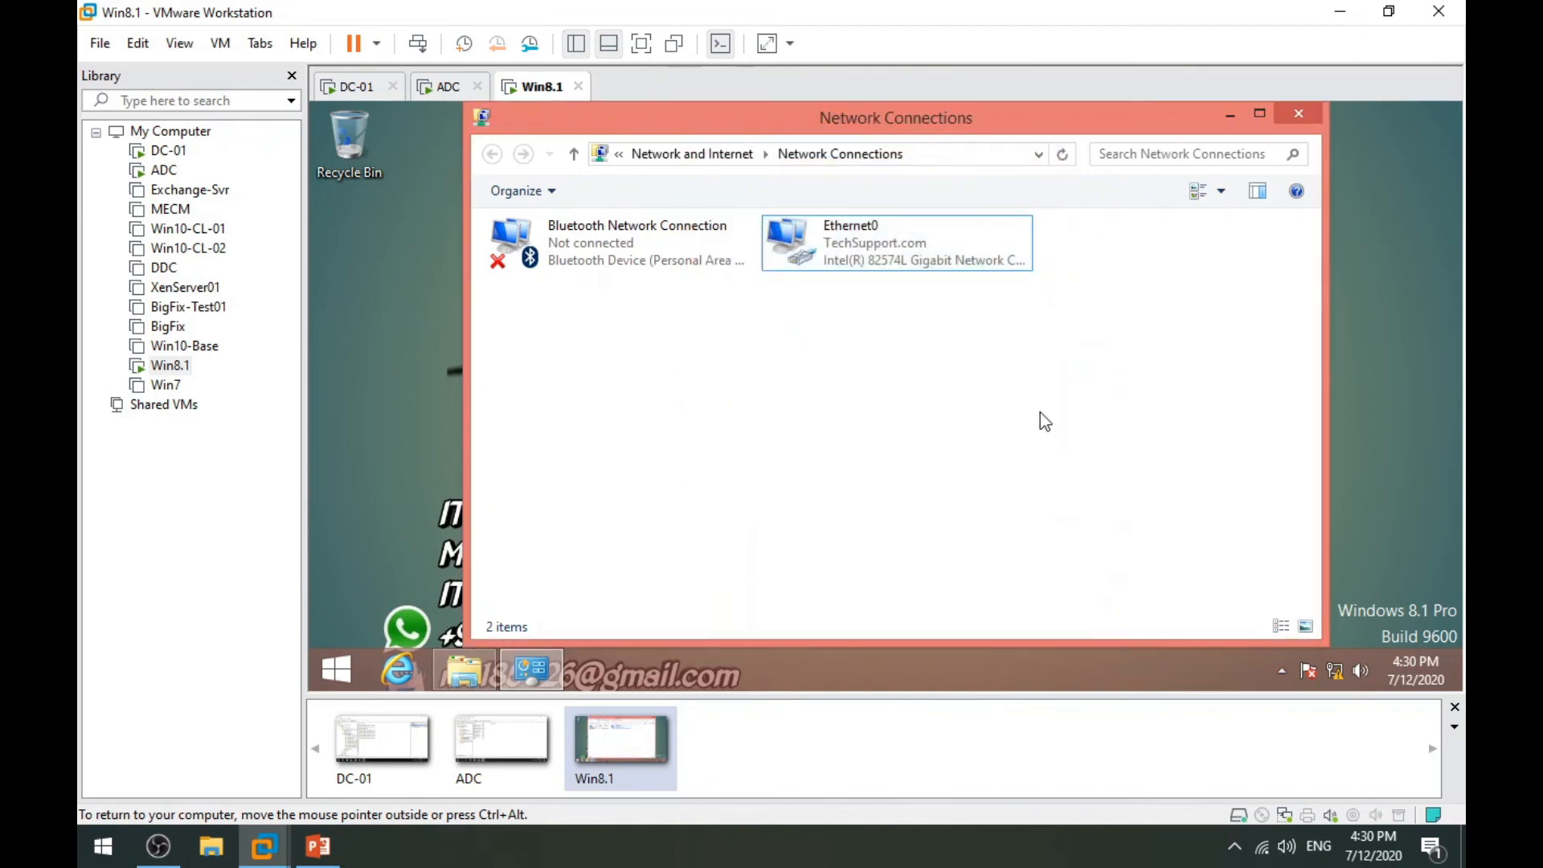
click(367, 95)
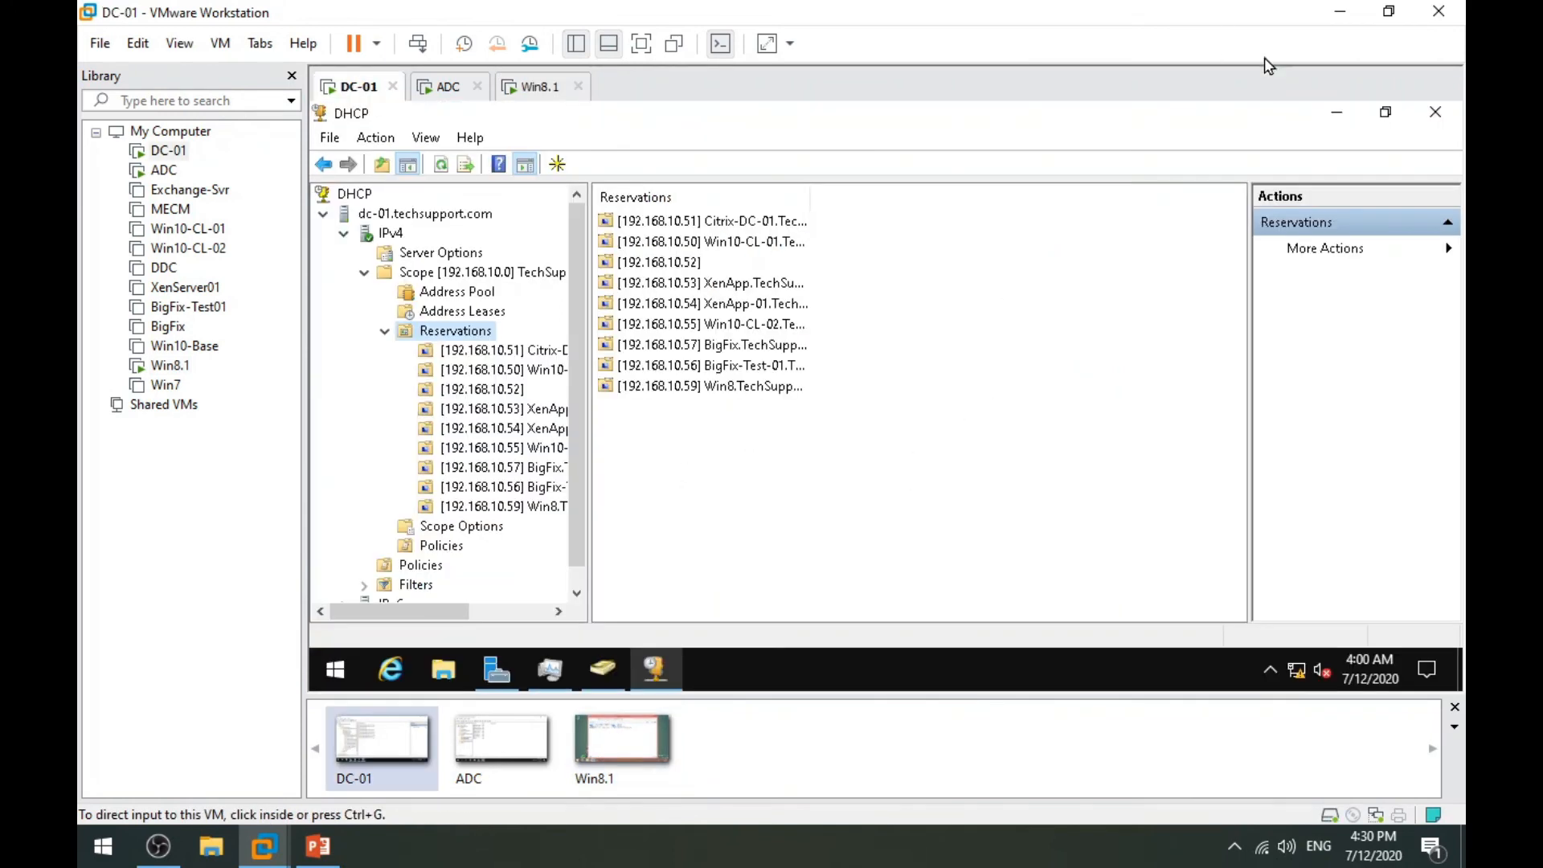
Open Network Connections on DC-01 with ncpa.cpl from the Run box.
click(1337, 113)
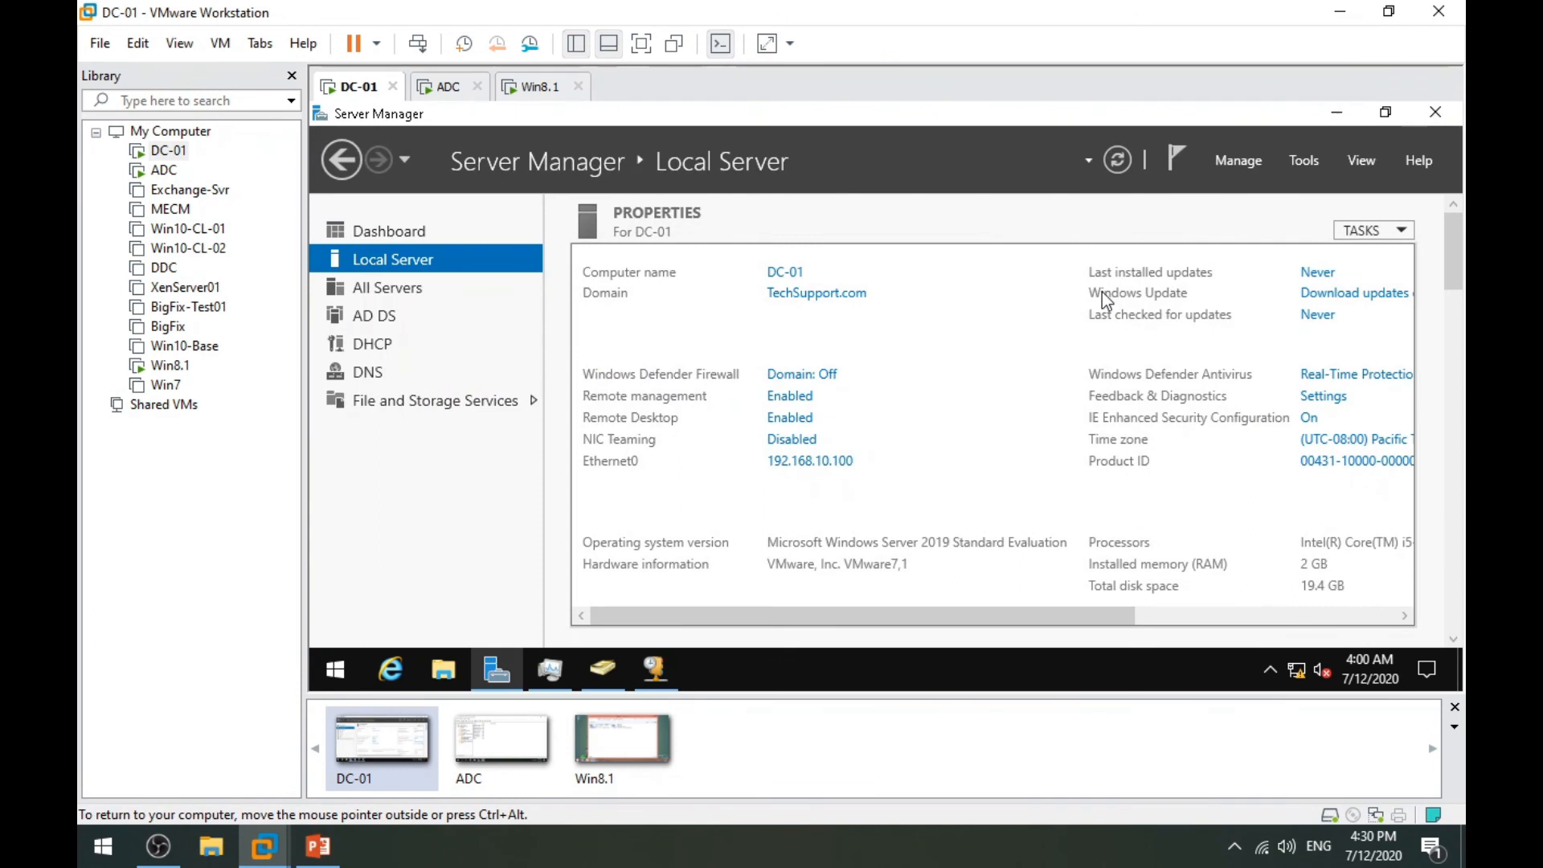
key(super+r)
text(ncpna)
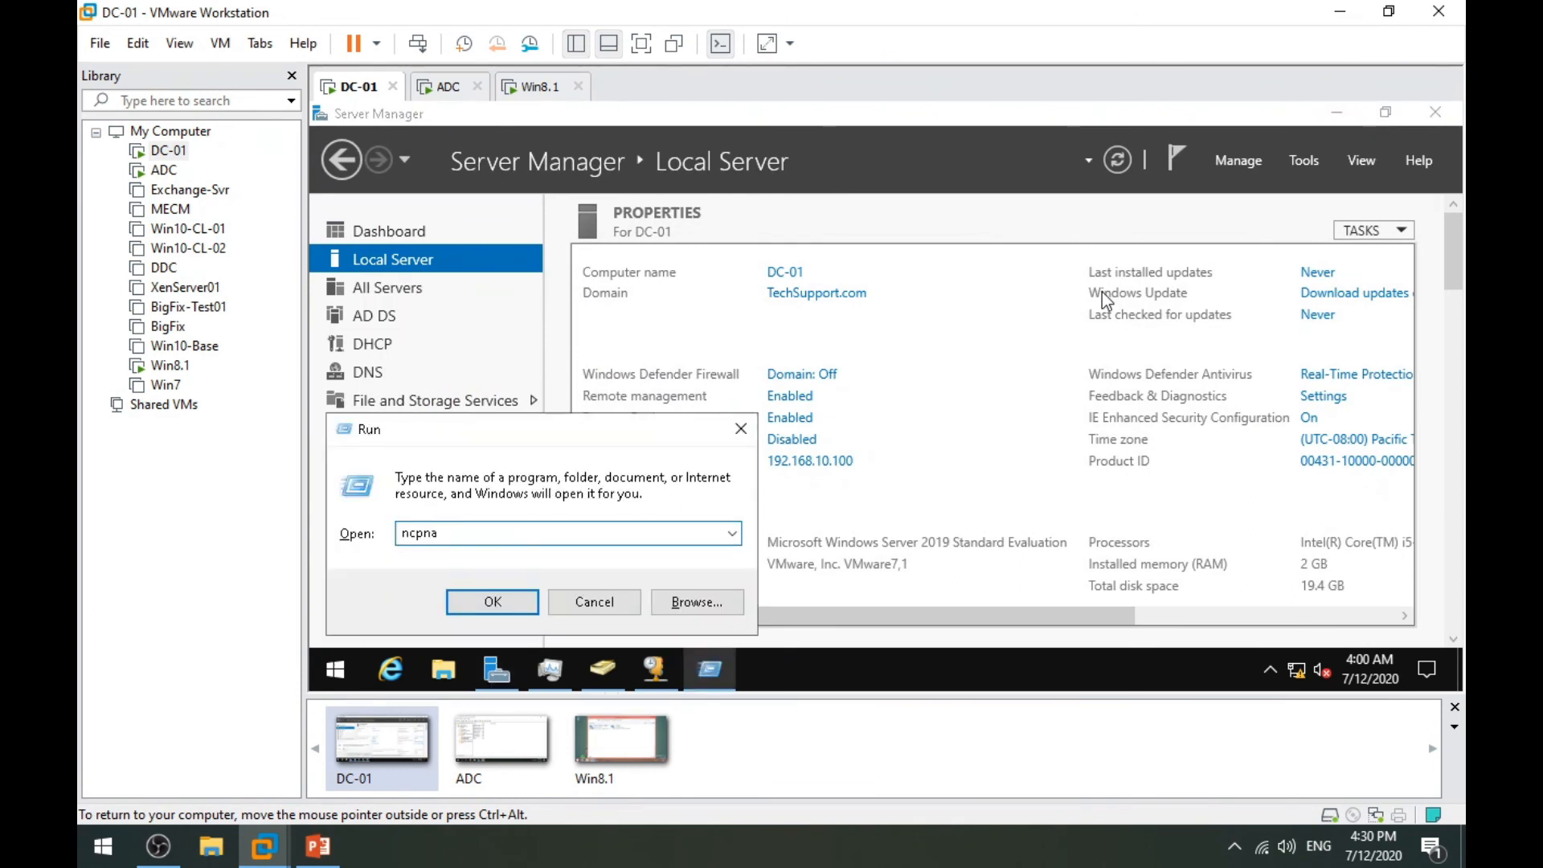
key(BackSpace)
key(Down)
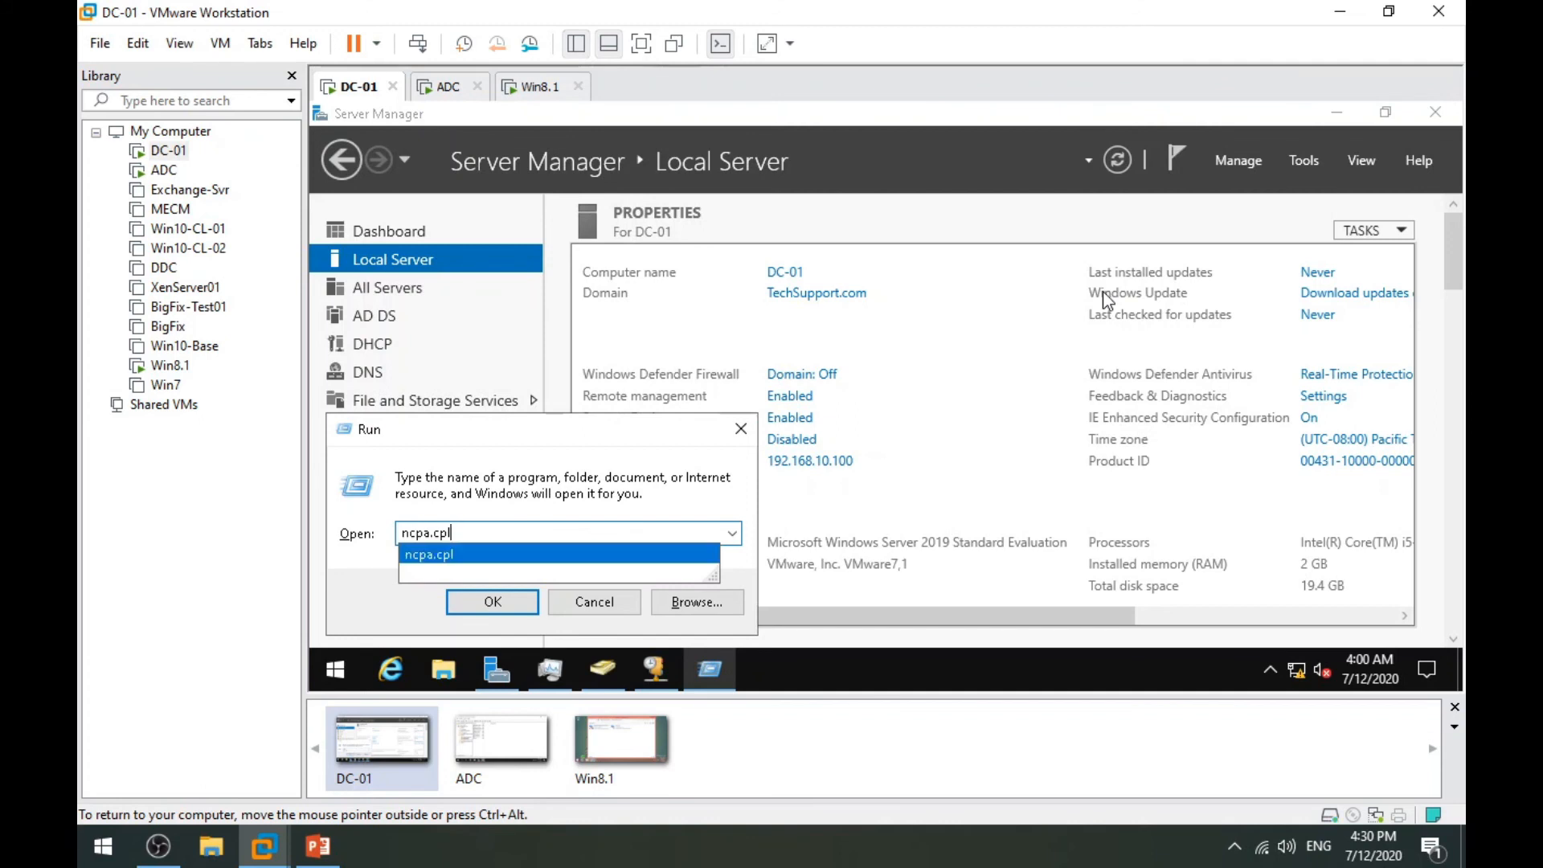
key(Return)
Disable DC-01's Ethernet0 adapter, refresh the list, and go to the Win8.1 client.
click(594, 244)
right_click(595, 244)
click(628, 261)
click(942, 325)
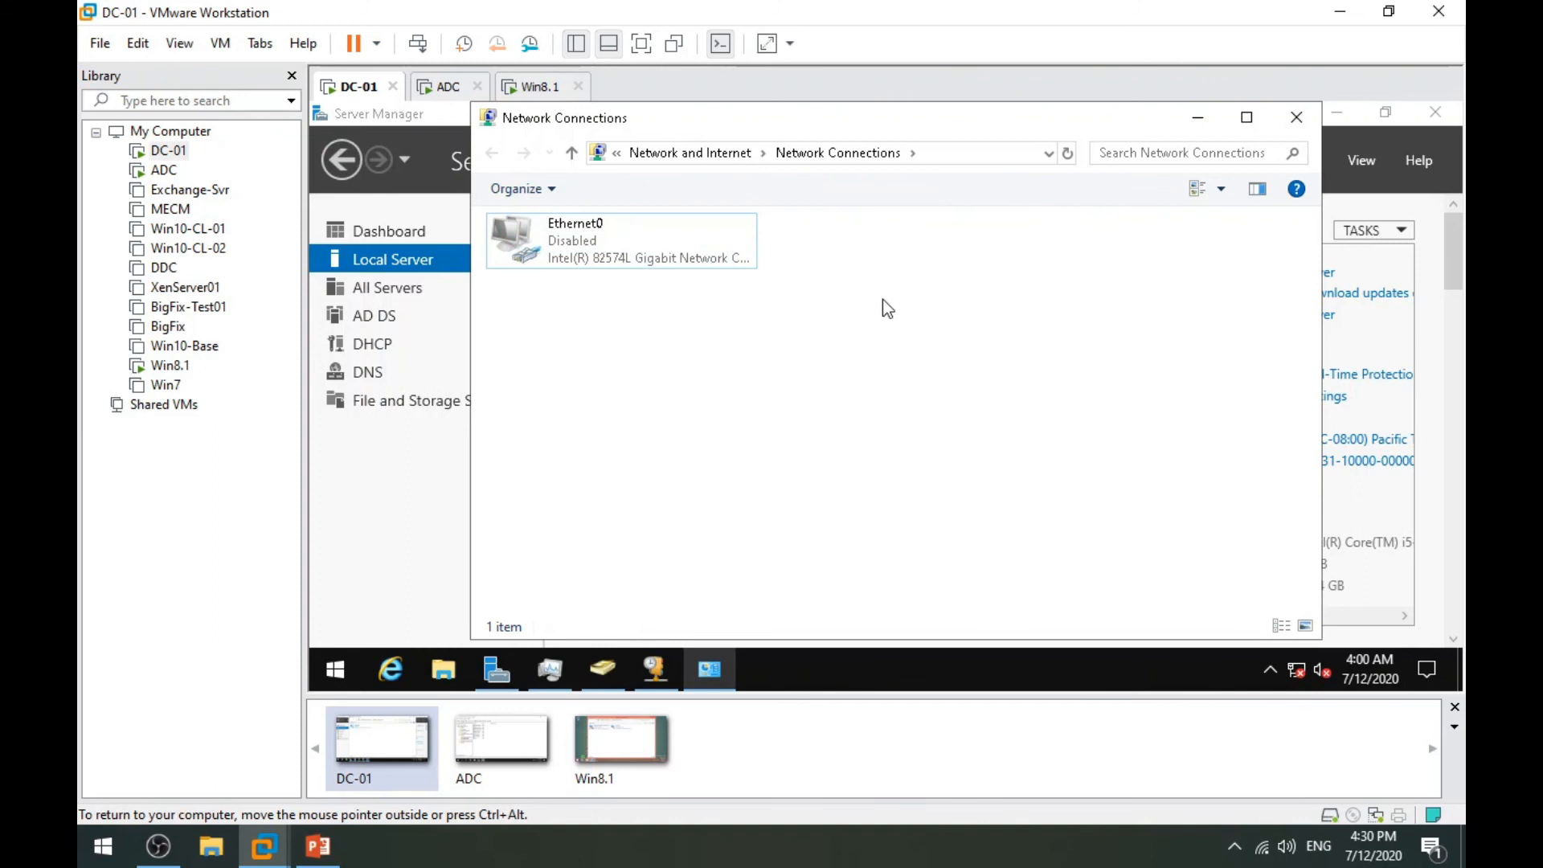
right_click(935, 277)
click(981, 368)
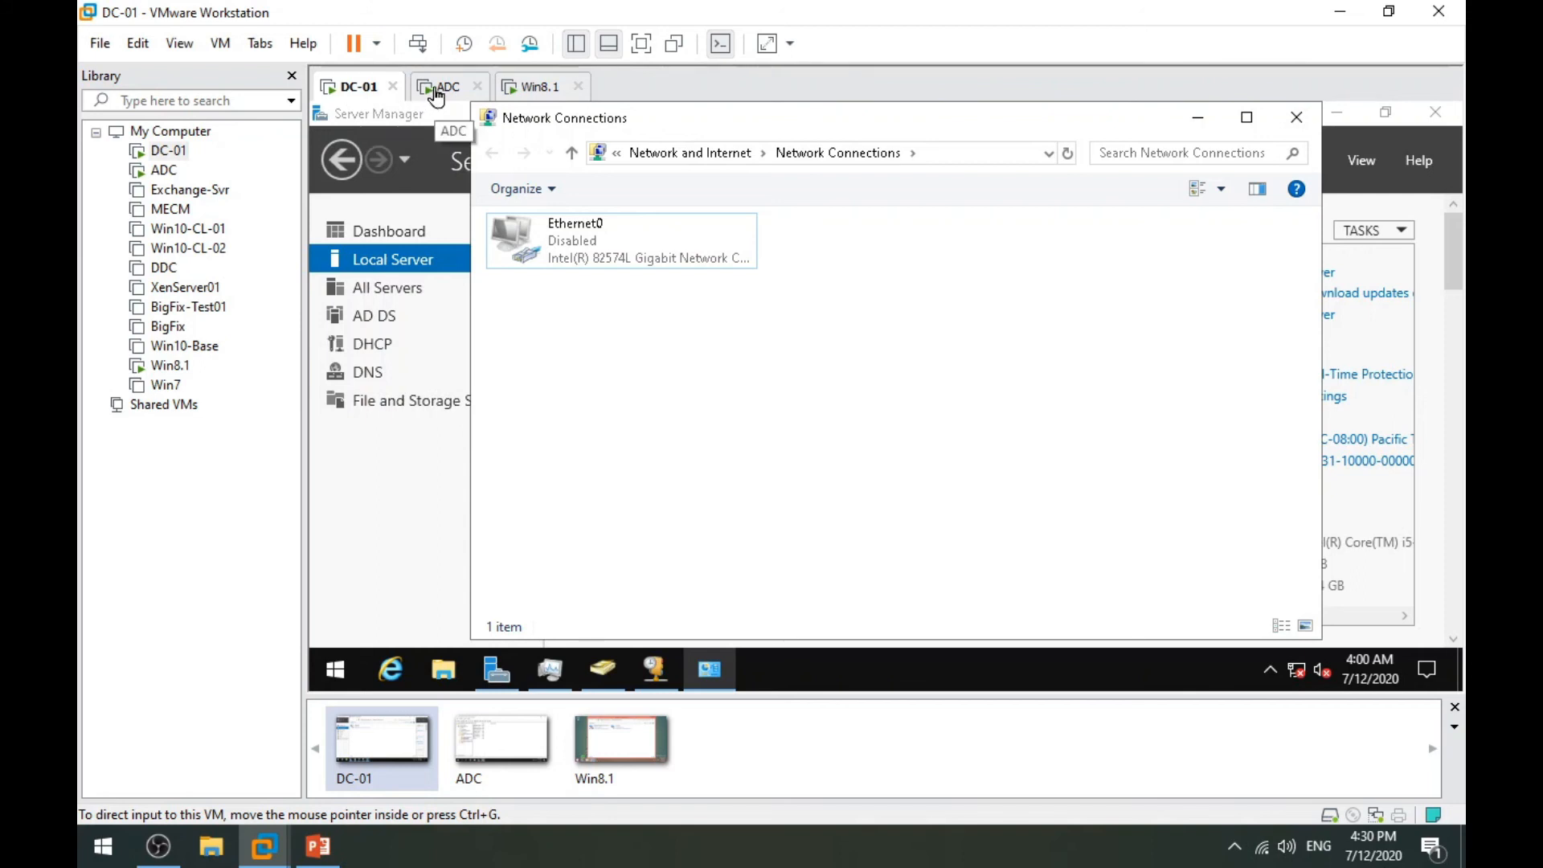
click(538, 86)
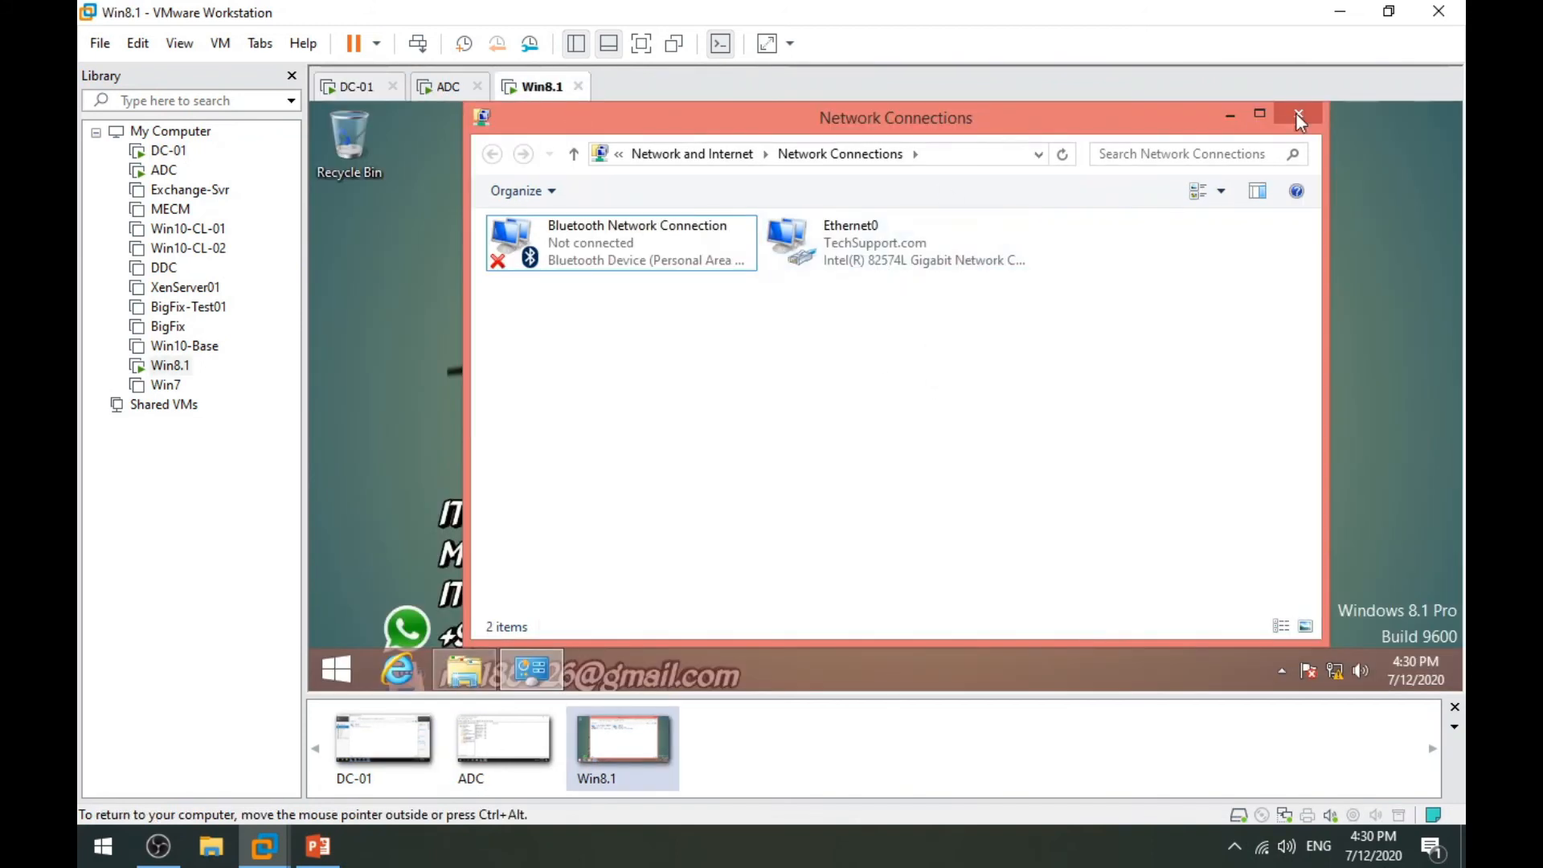
Close the client's open windows and sign out TestUser 01.
click(1309, 122)
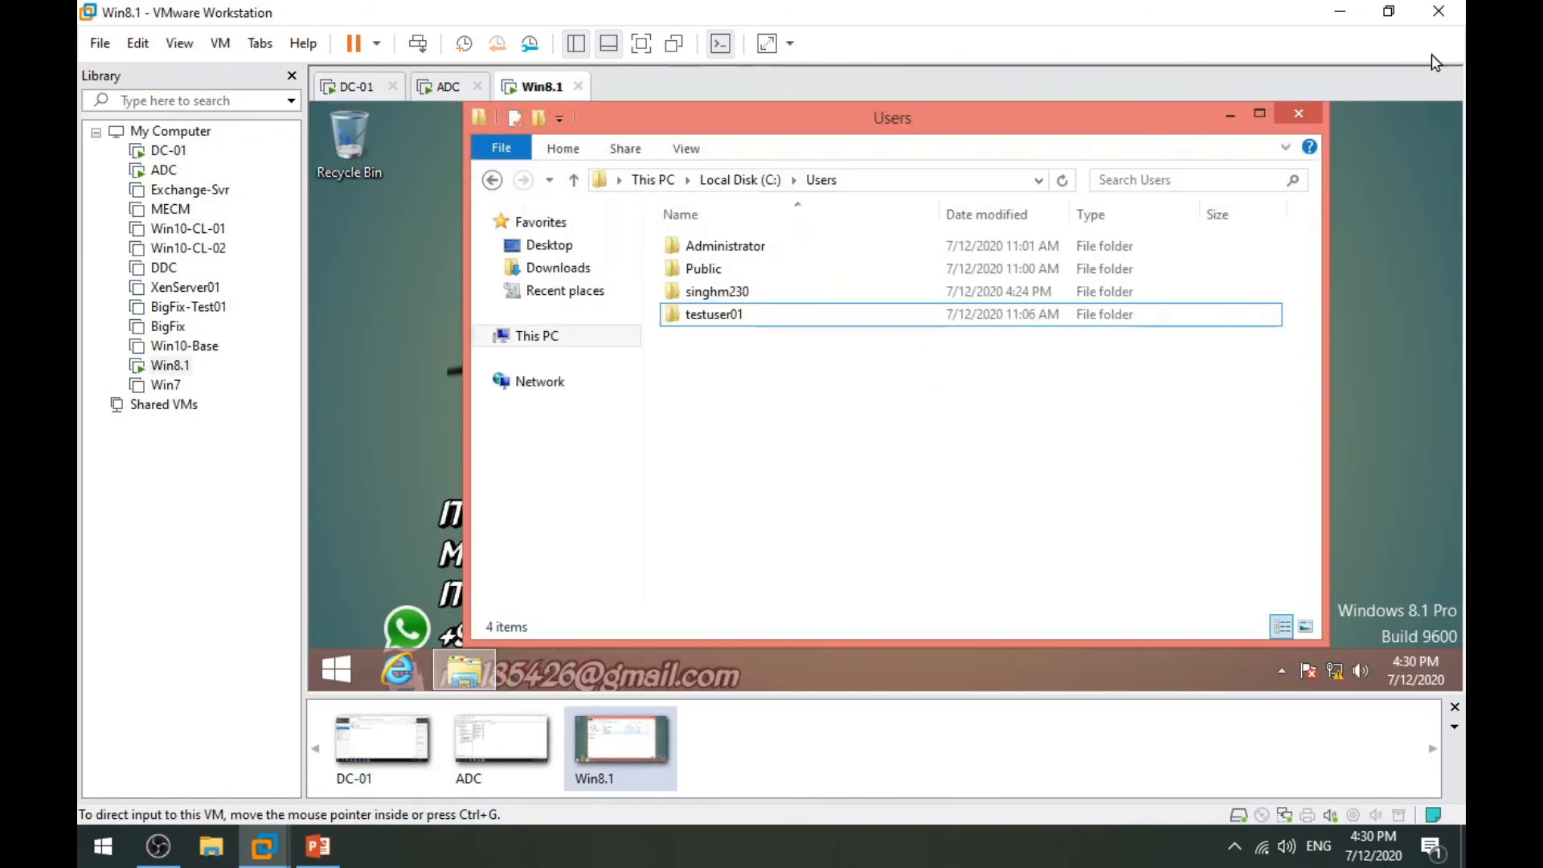
click(1314, 123)
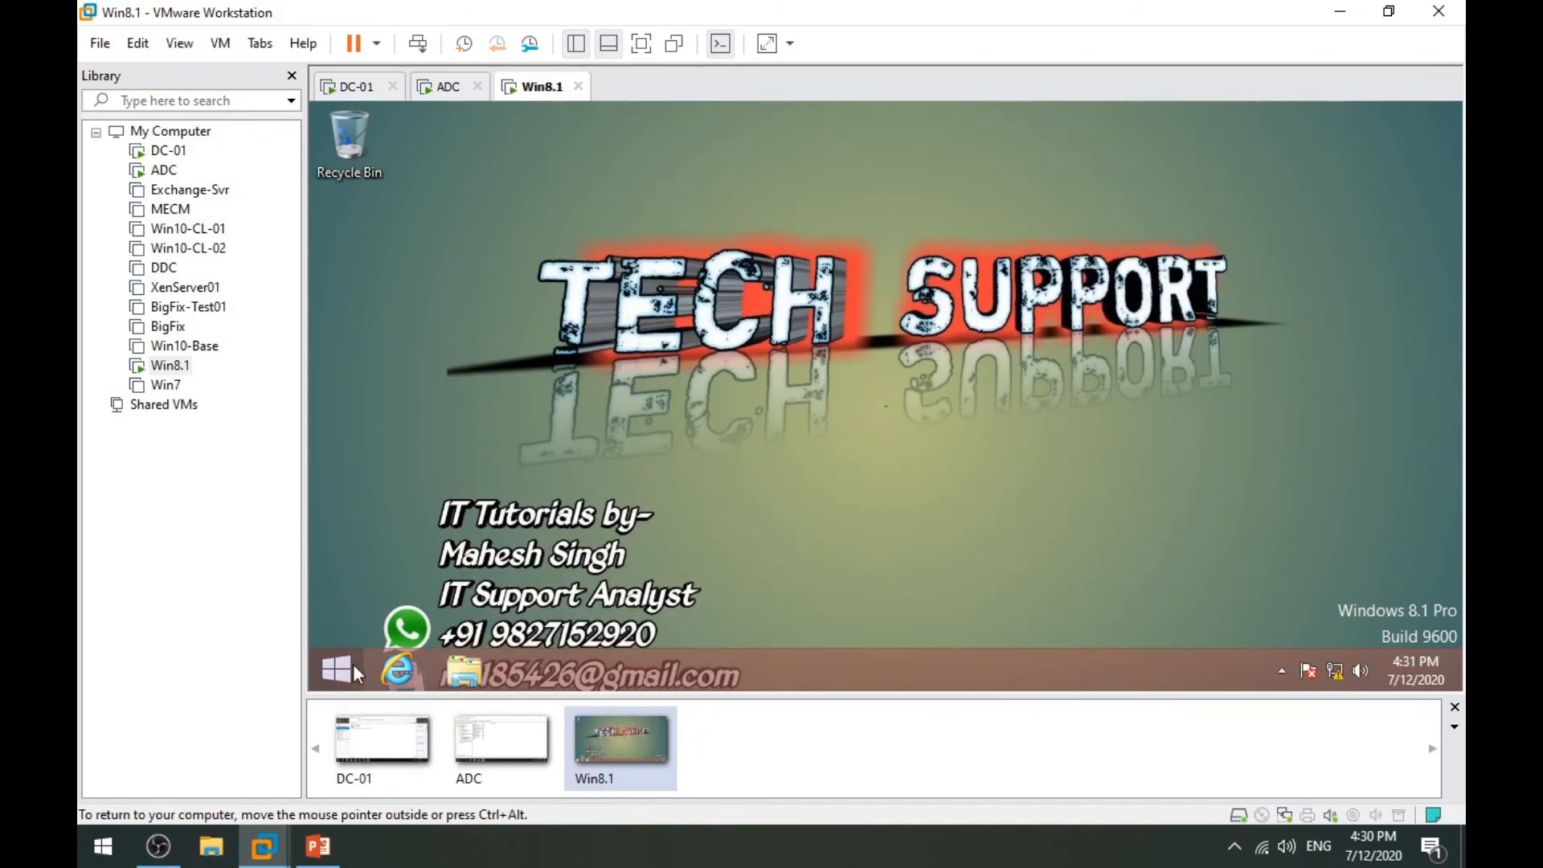
click(352, 663)
click(1264, 189)
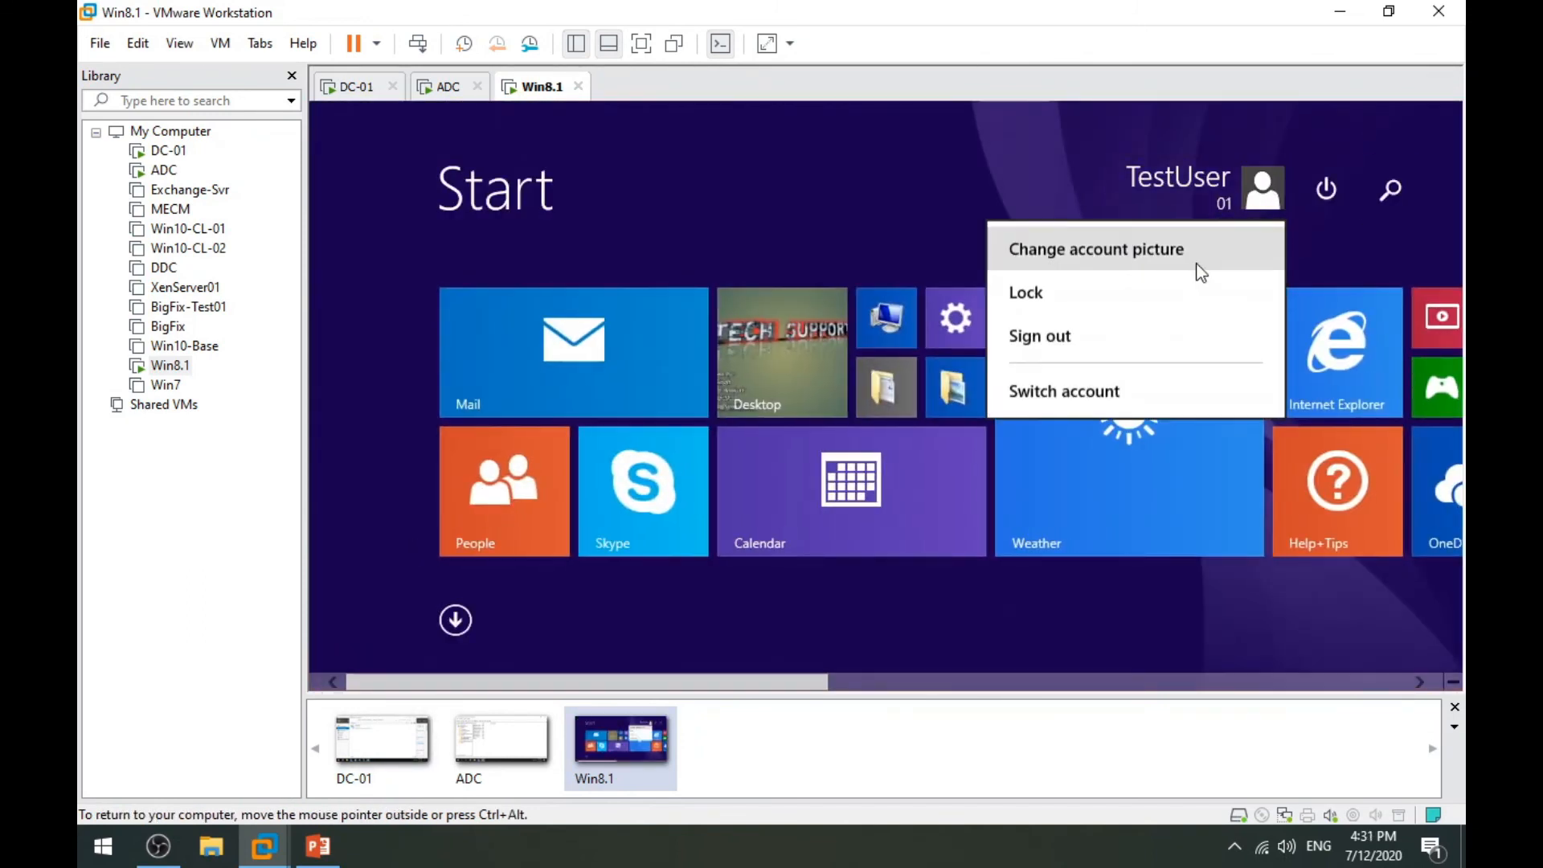
click(1093, 340)
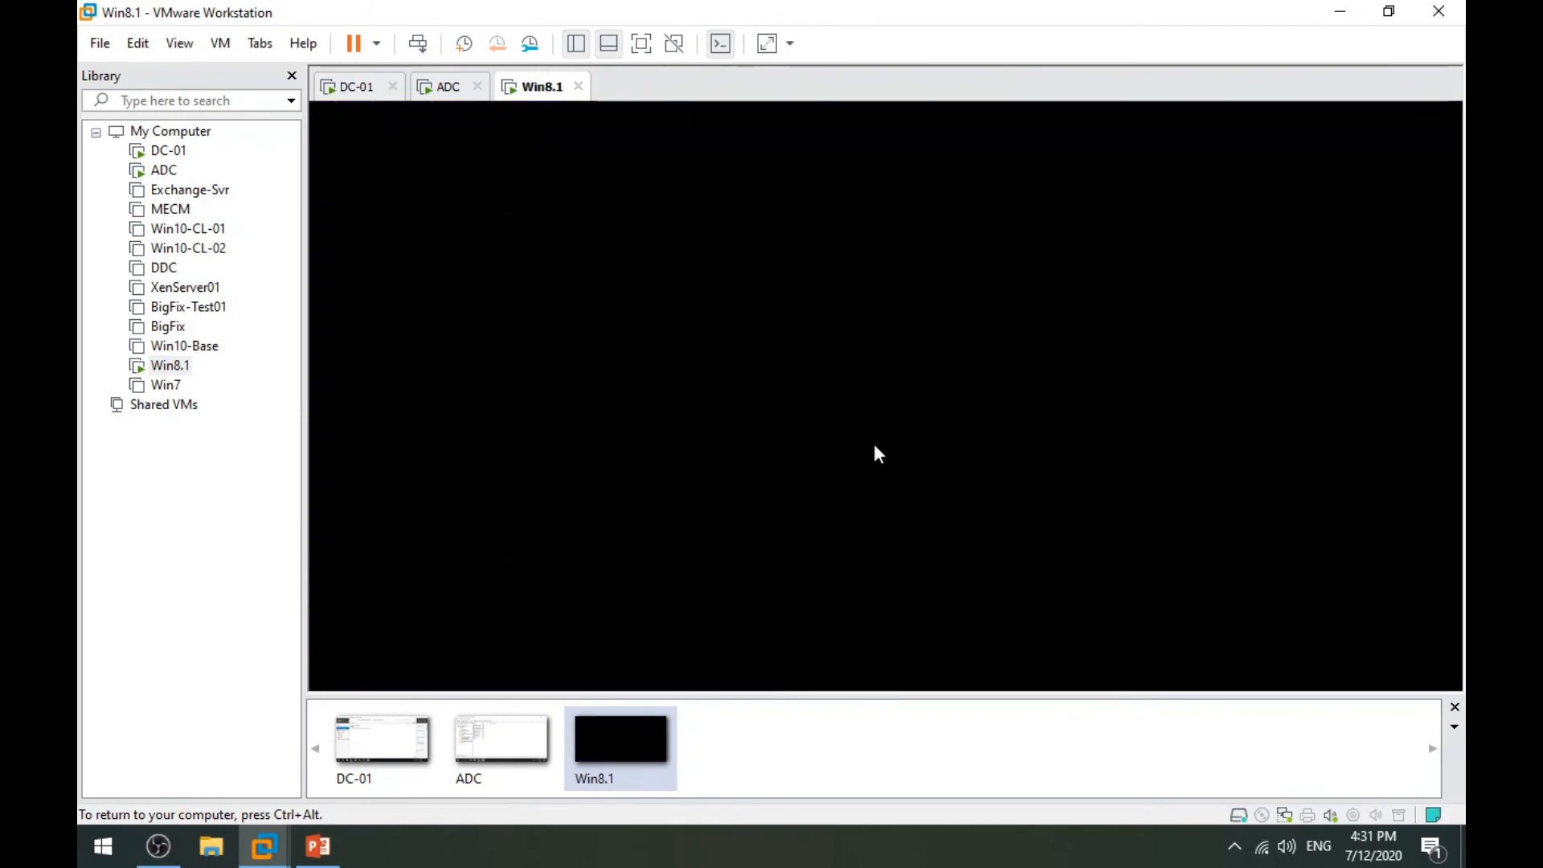
Check the xyz account on the ADC, then sign in to the client as xyz.
click(447, 86)
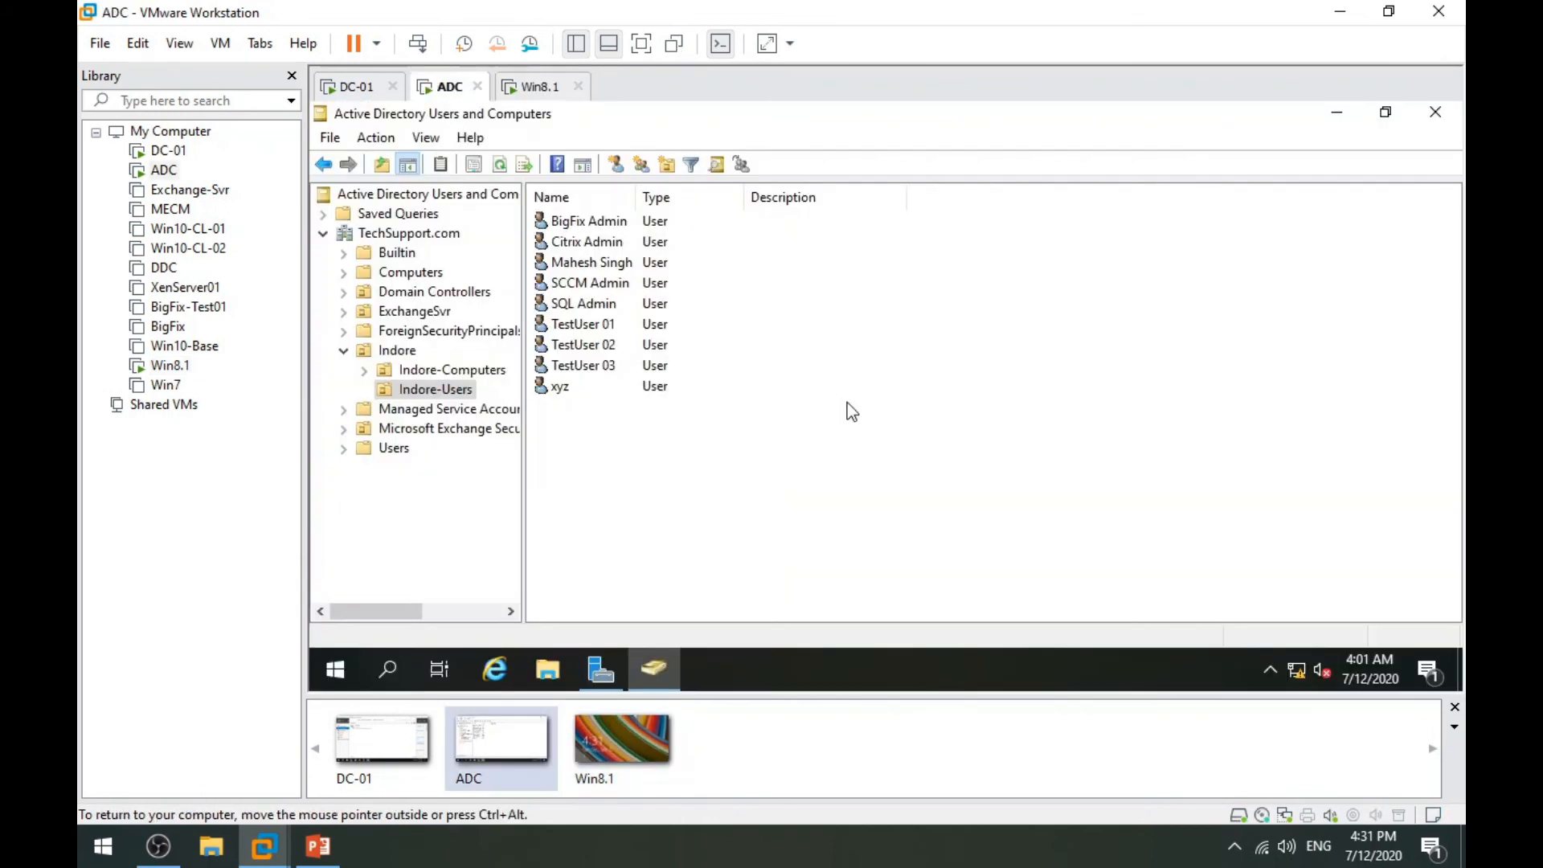
click(560, 387)
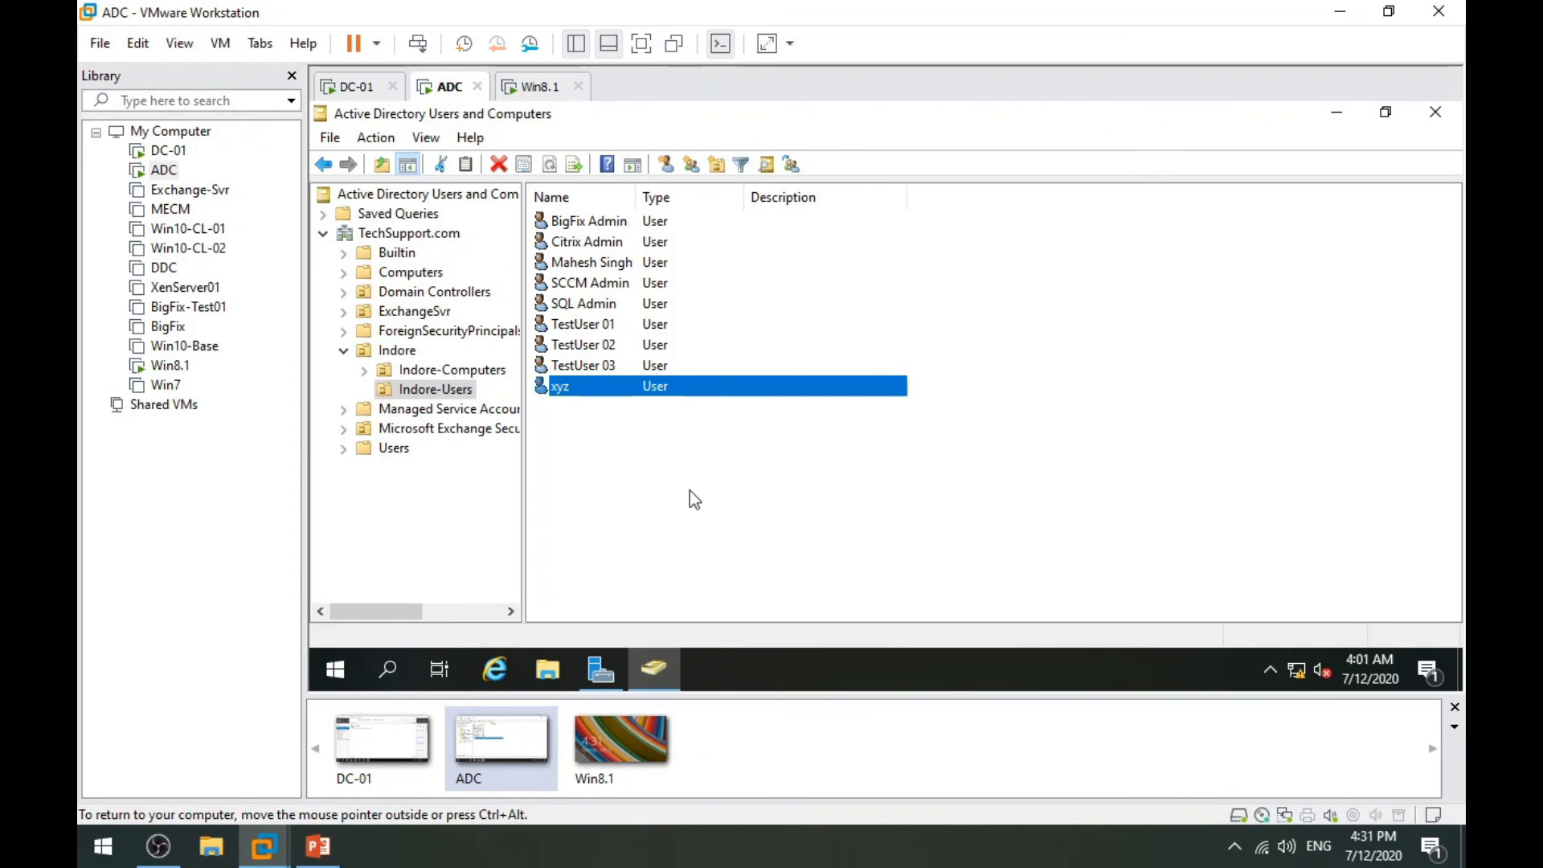
click(532, 88)
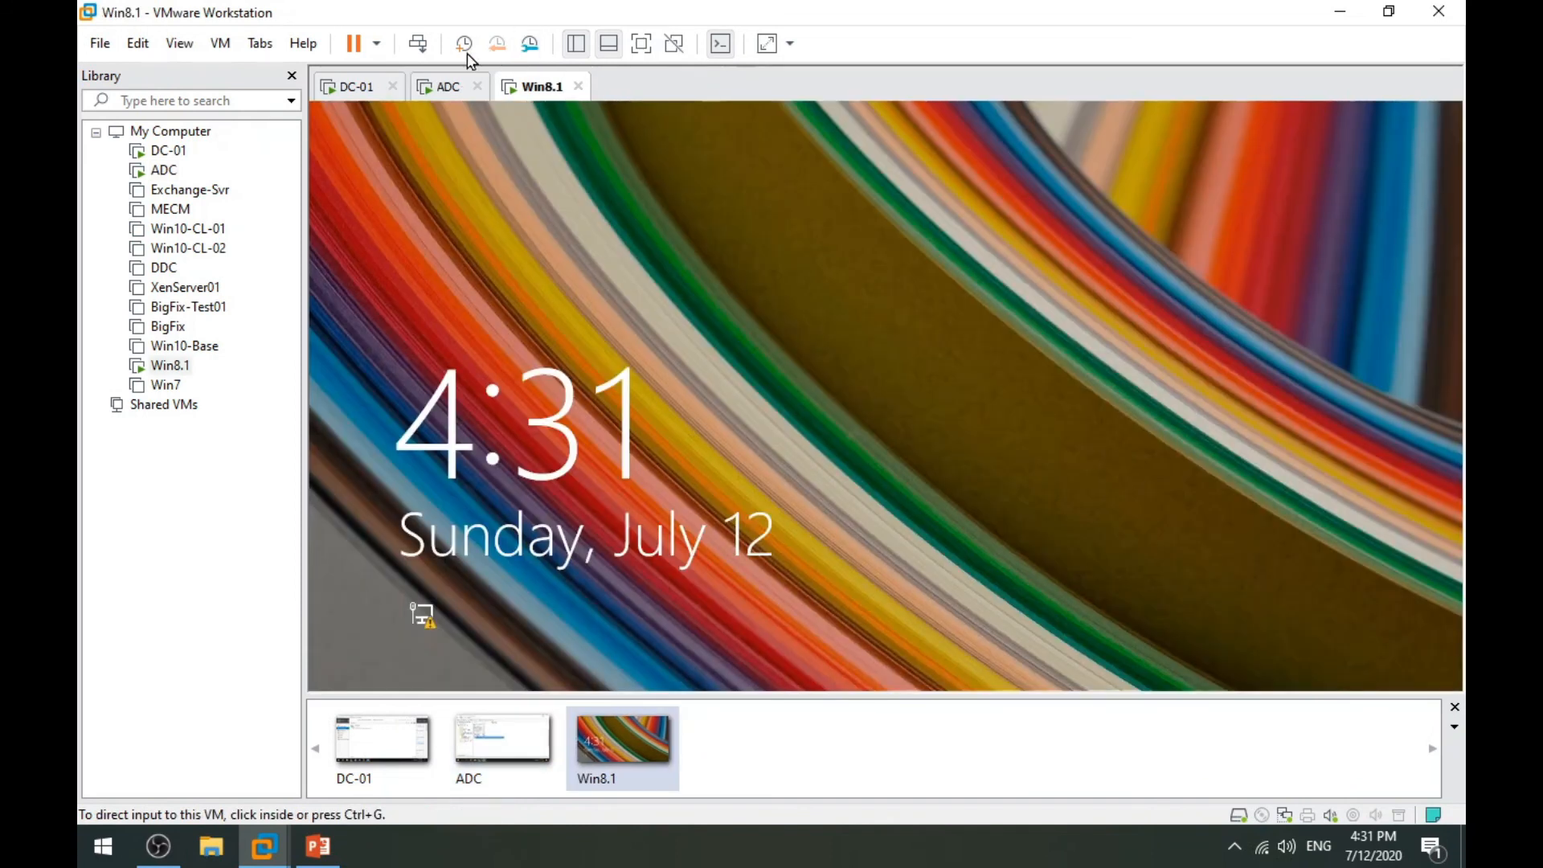
click(1016, 510)
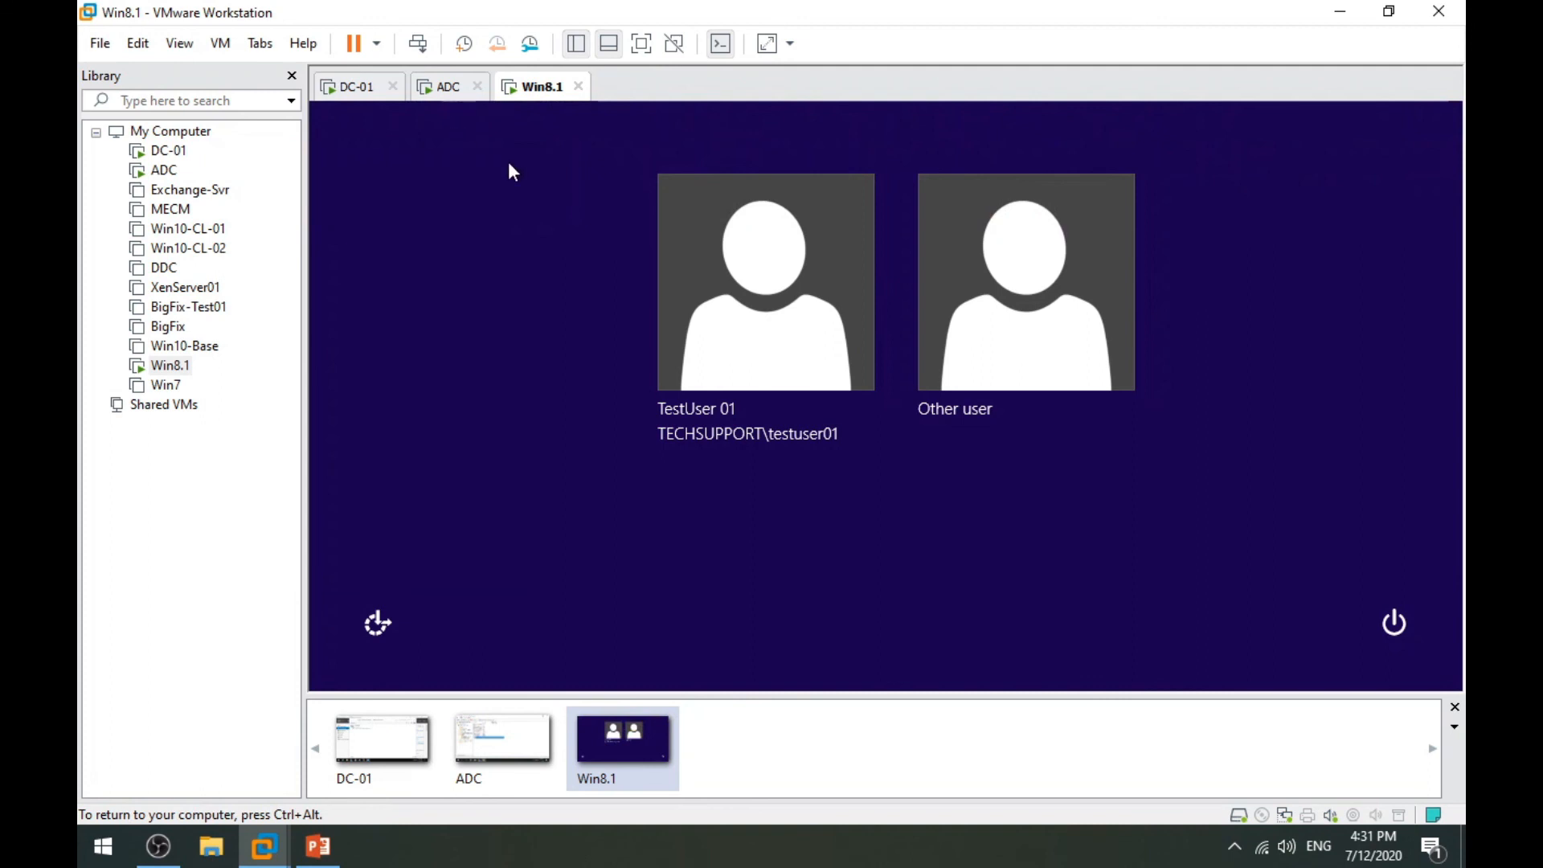
click(943, 287)
text(xyz)
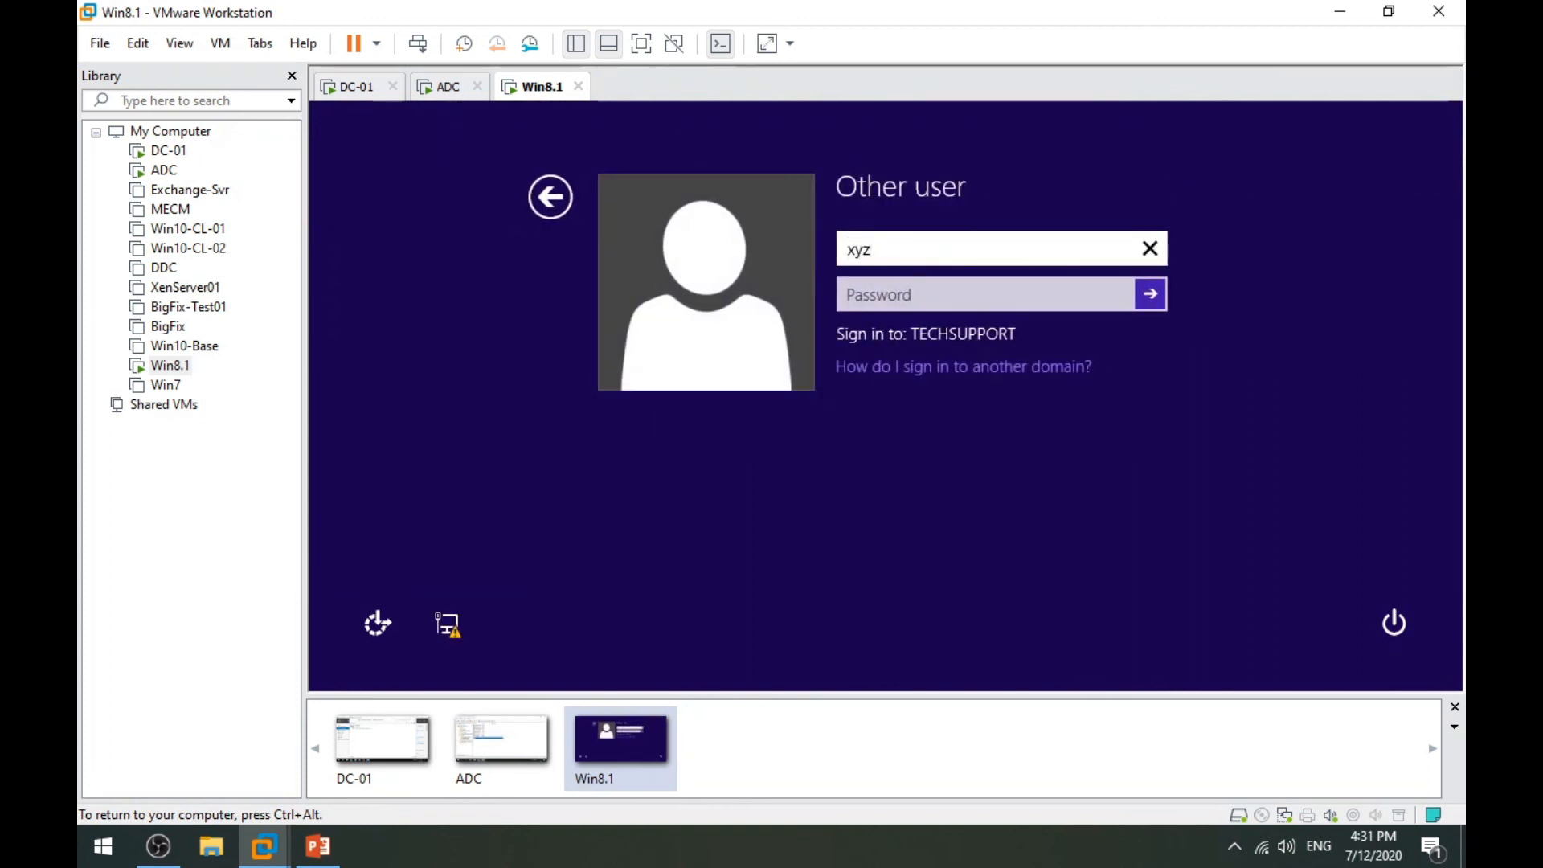
key(Tab)
text(•)
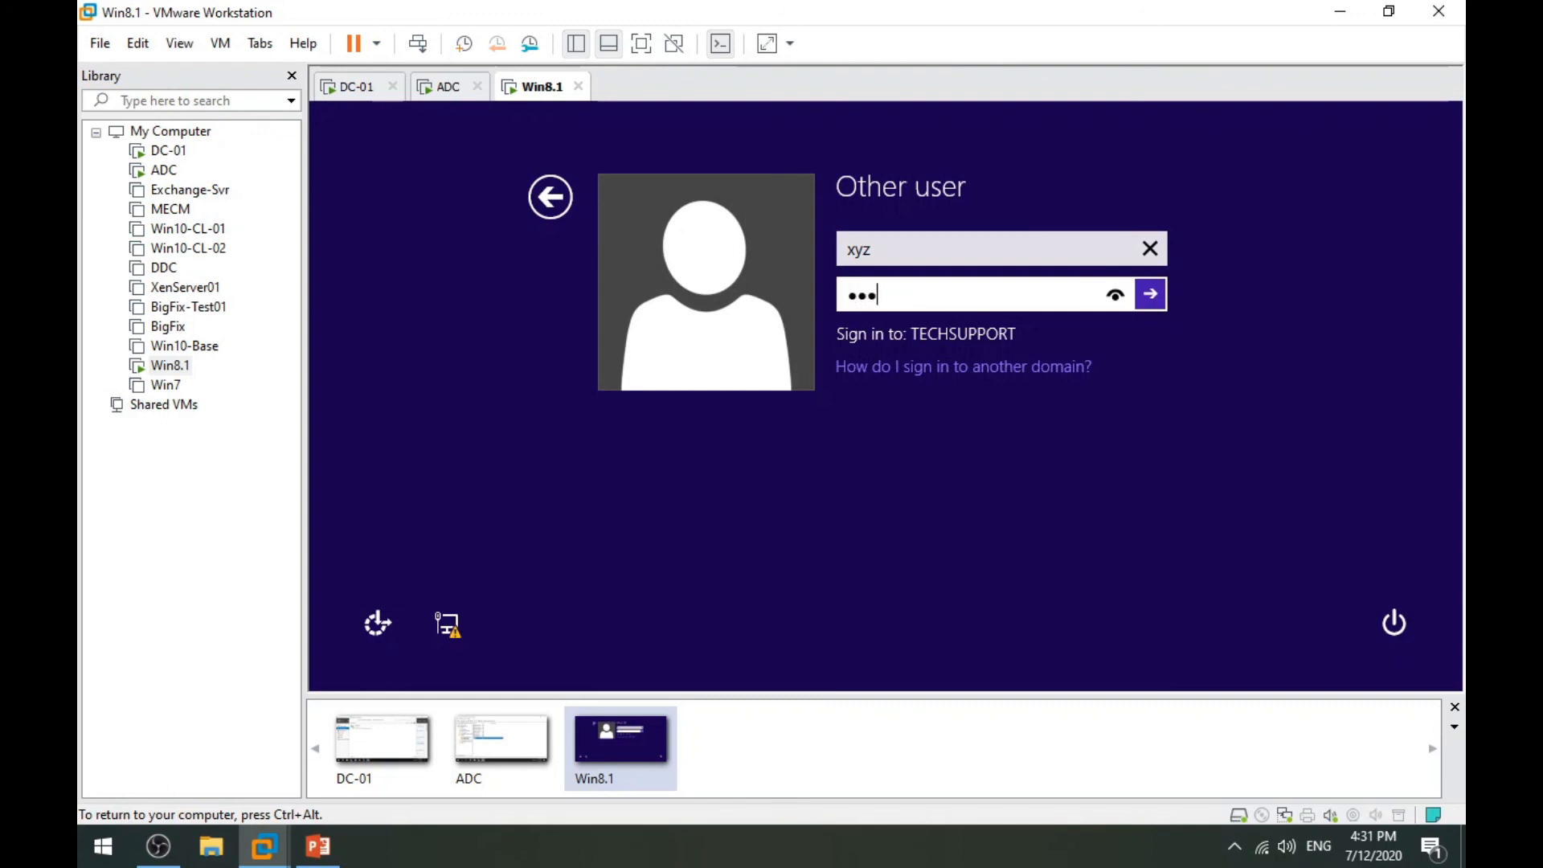
key(Return)
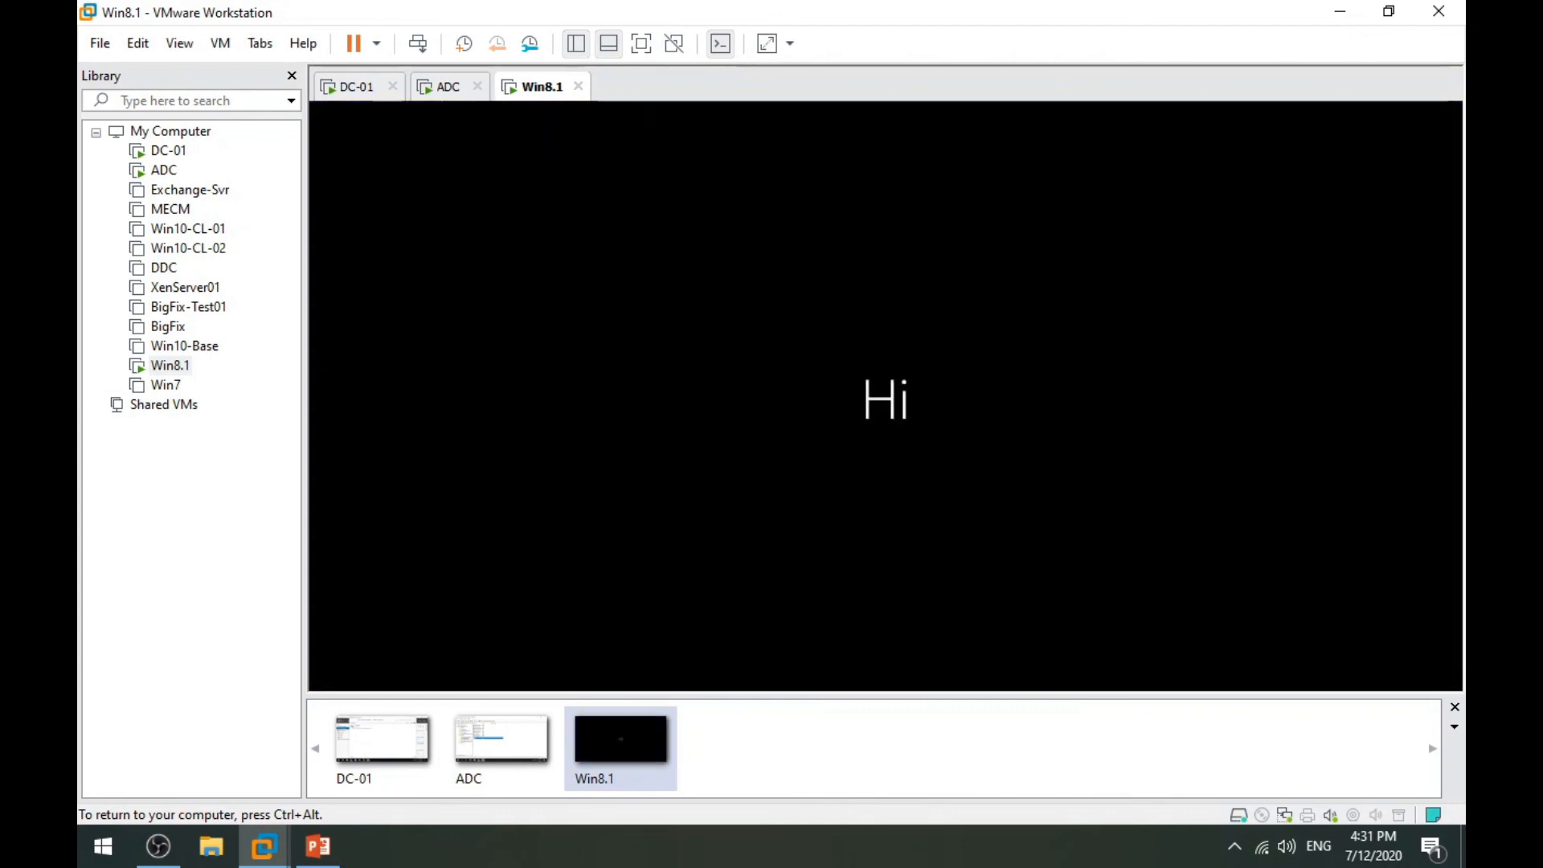
Release input from the Win8.1 client and switch to the ADC, then DC-01.
key(ctrl+alt)
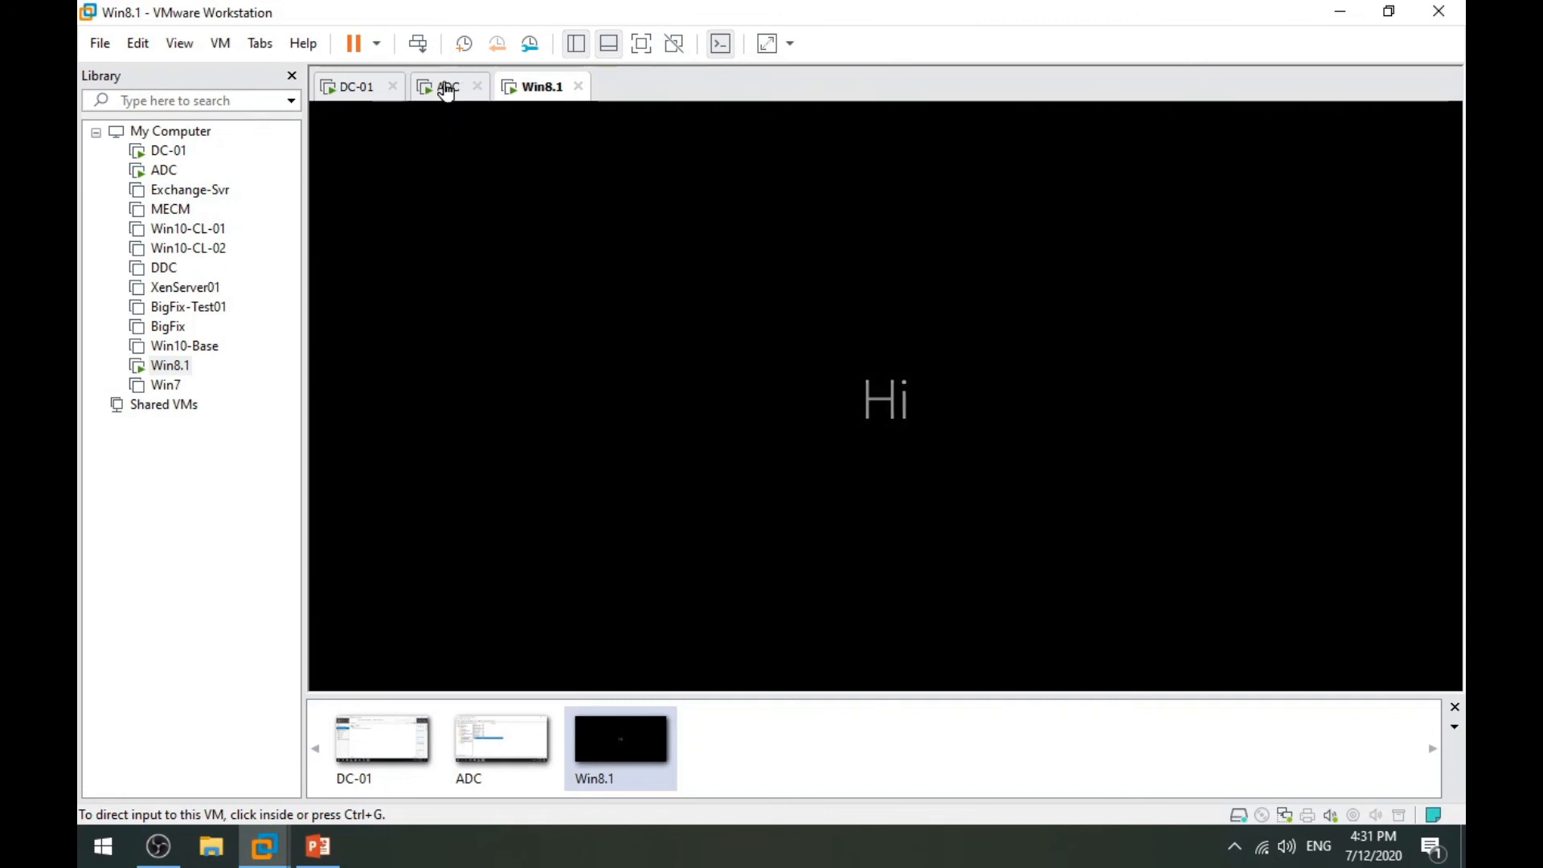
click(441, 86)
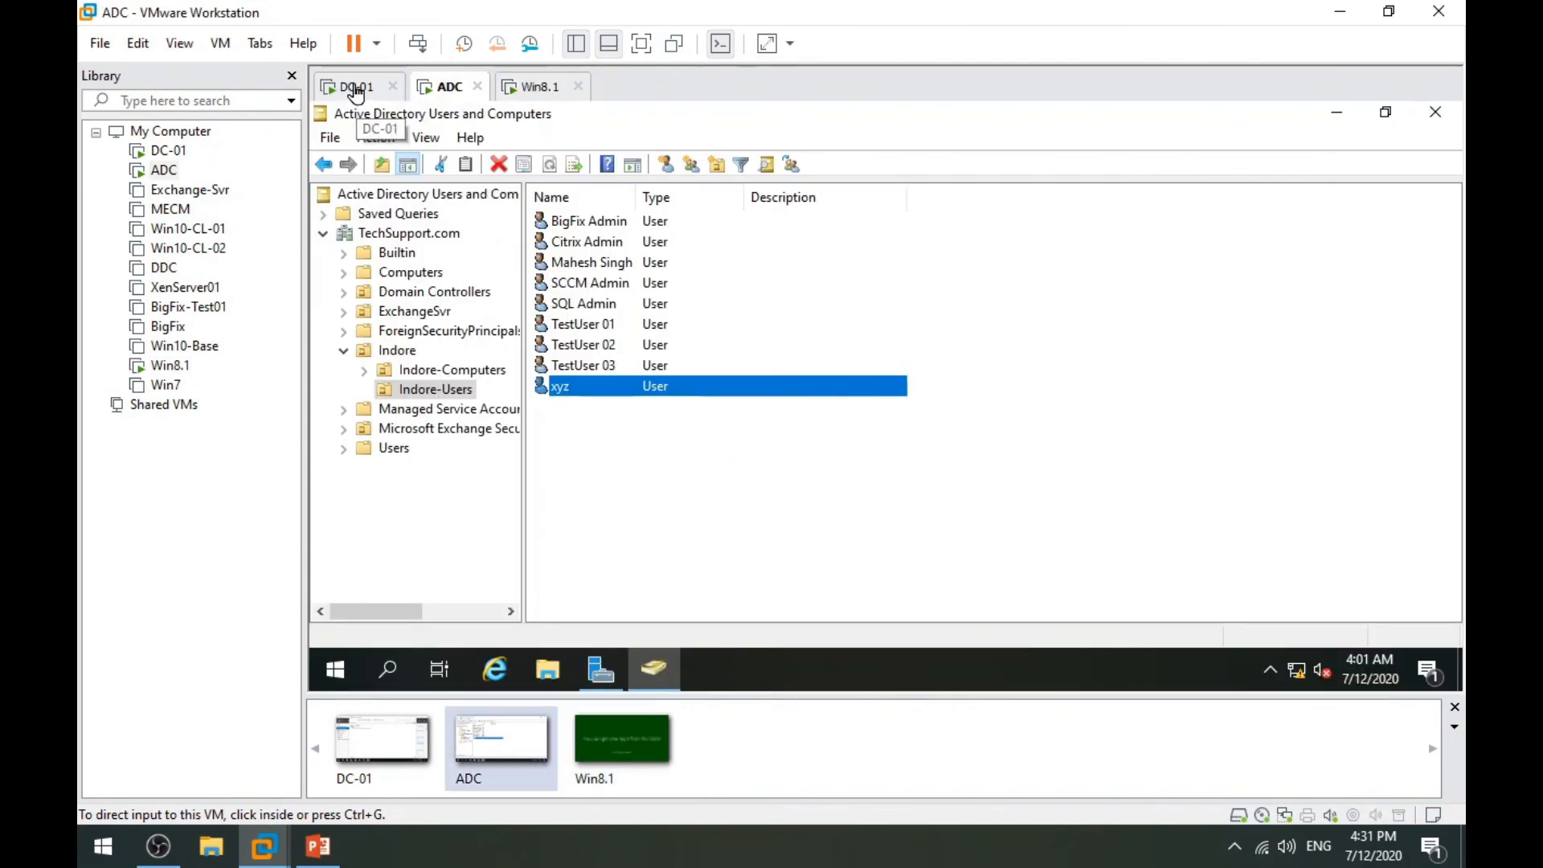
click(354, 87)
View DC-01, then the xyz account in the ADC's AD Users and Computers, then return to Win8.1.
click(620, 241)
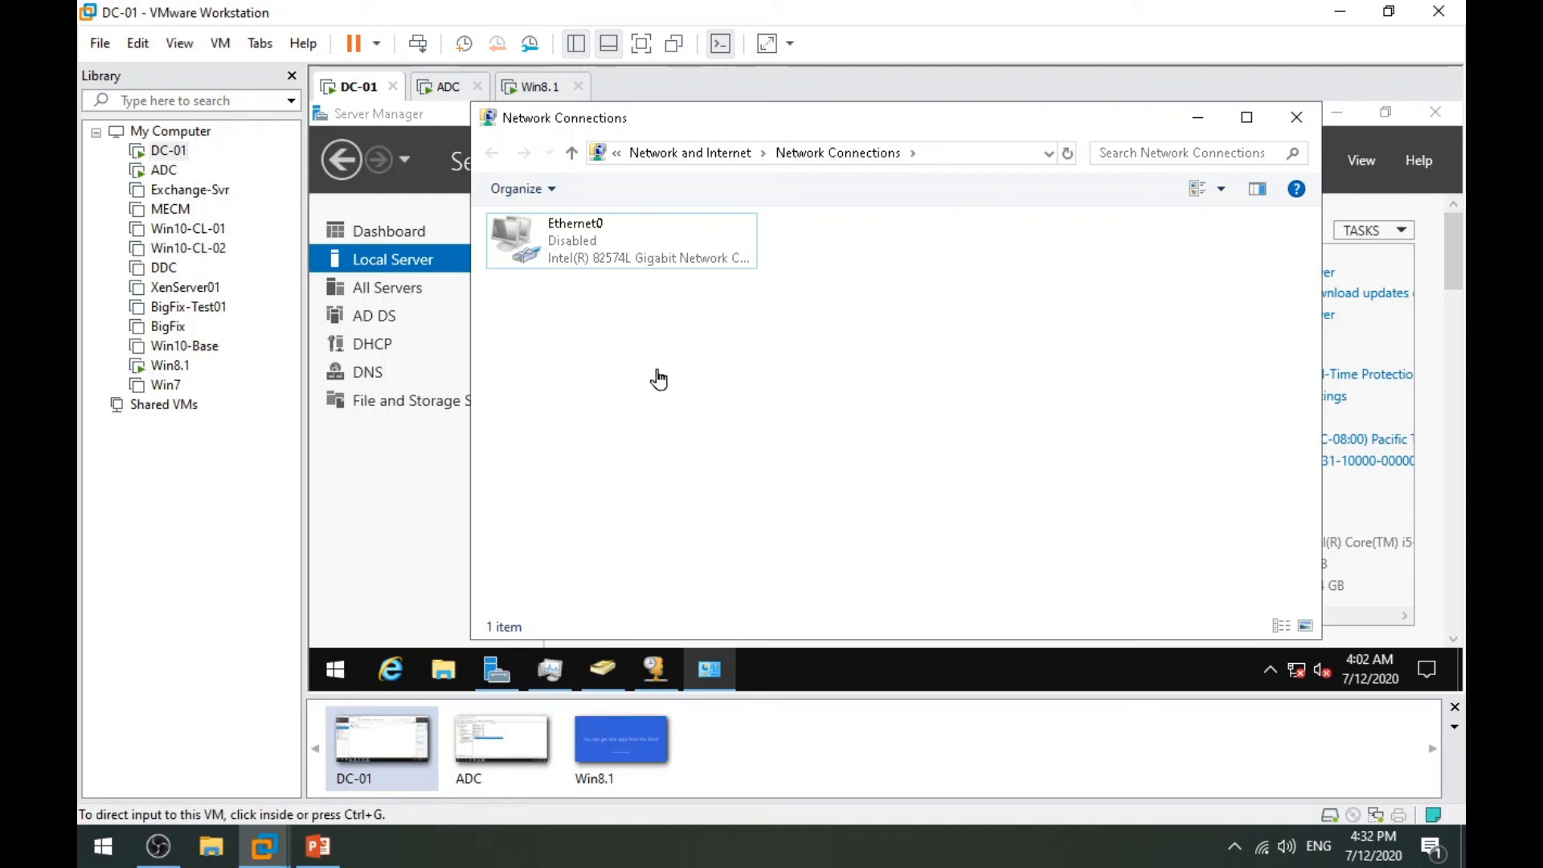
click(444, 87)
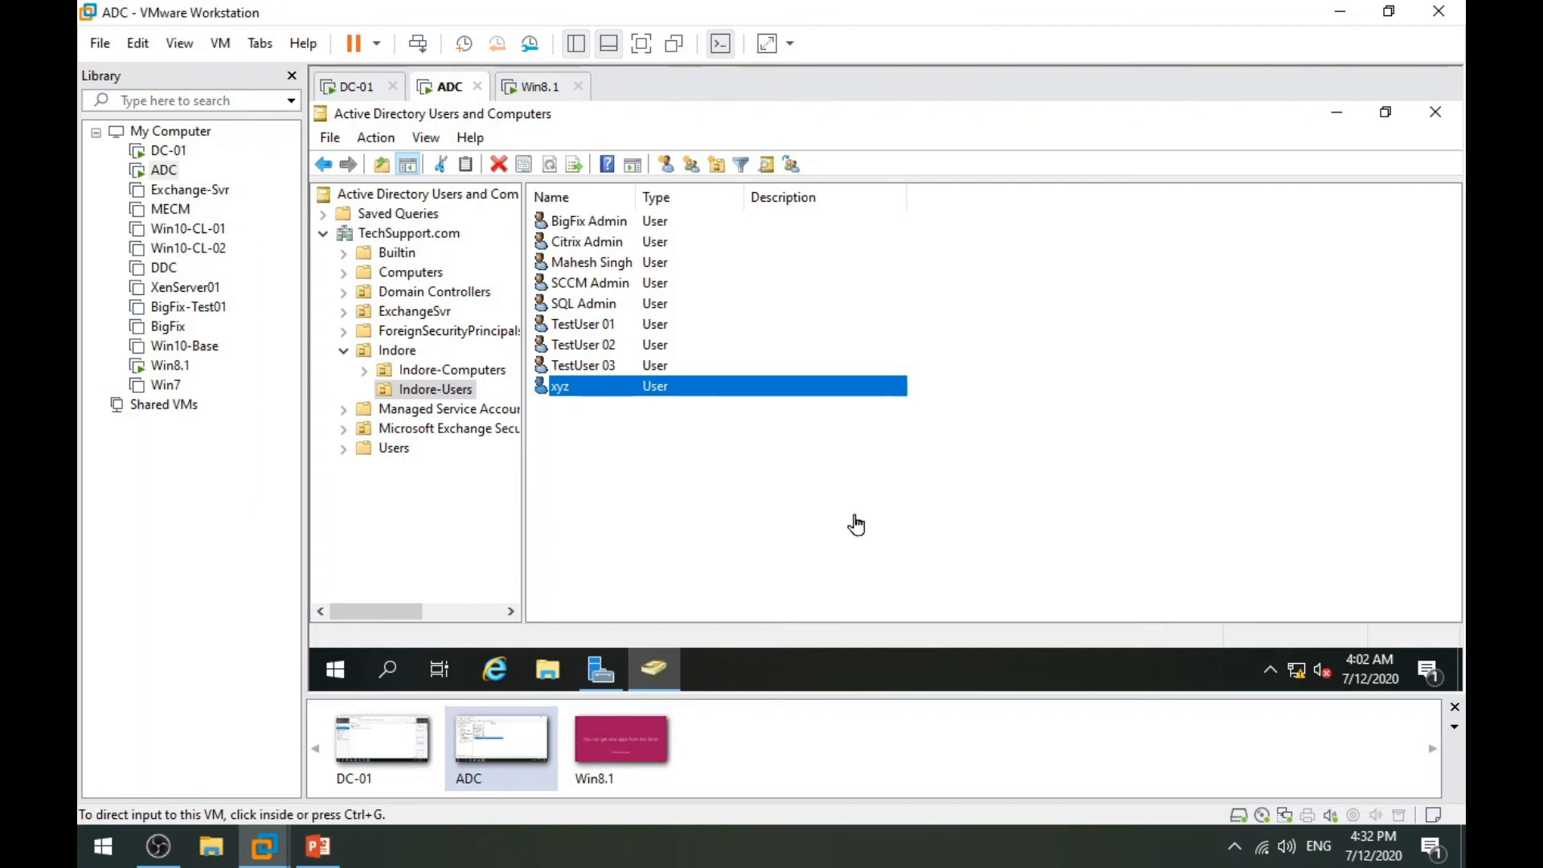
click(526, 89)
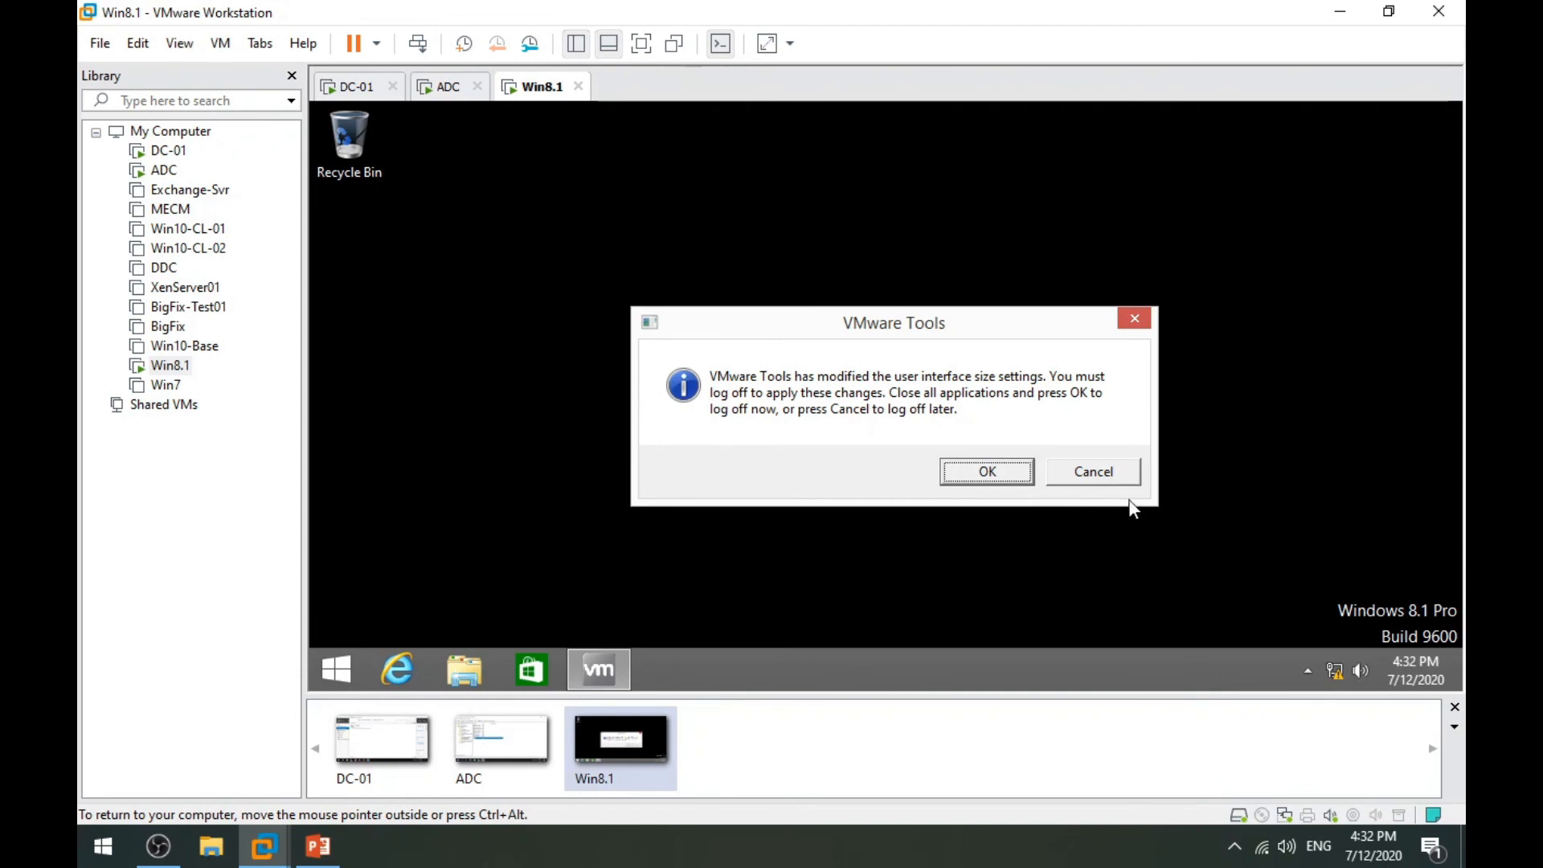
Dismiss the VMware Tools log-off prompt and confirm xyz is the signed-in account.
click(1095, 475)
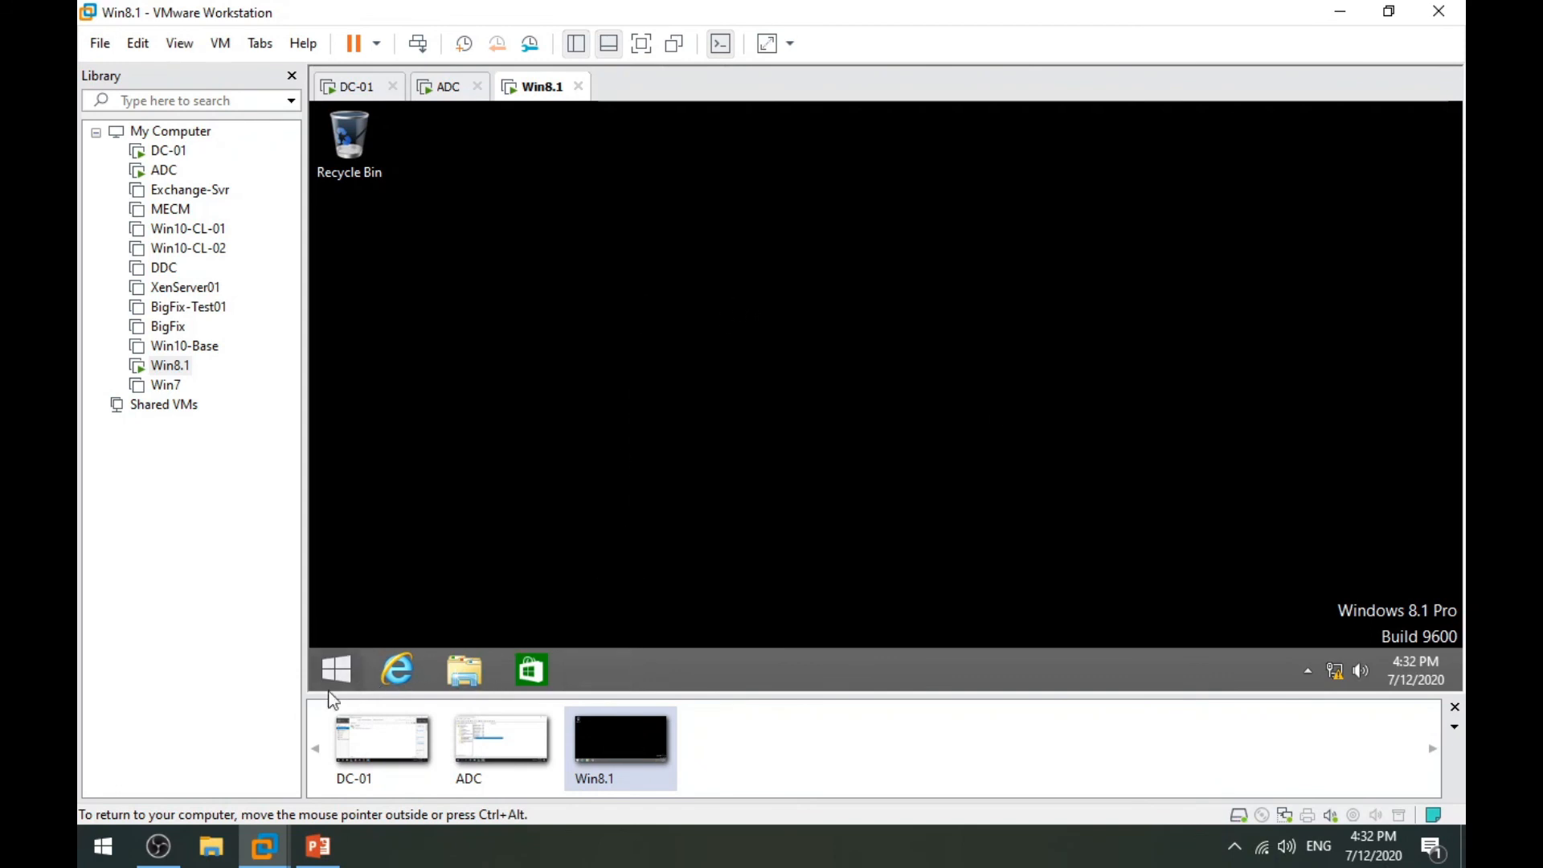
click(336, 670)
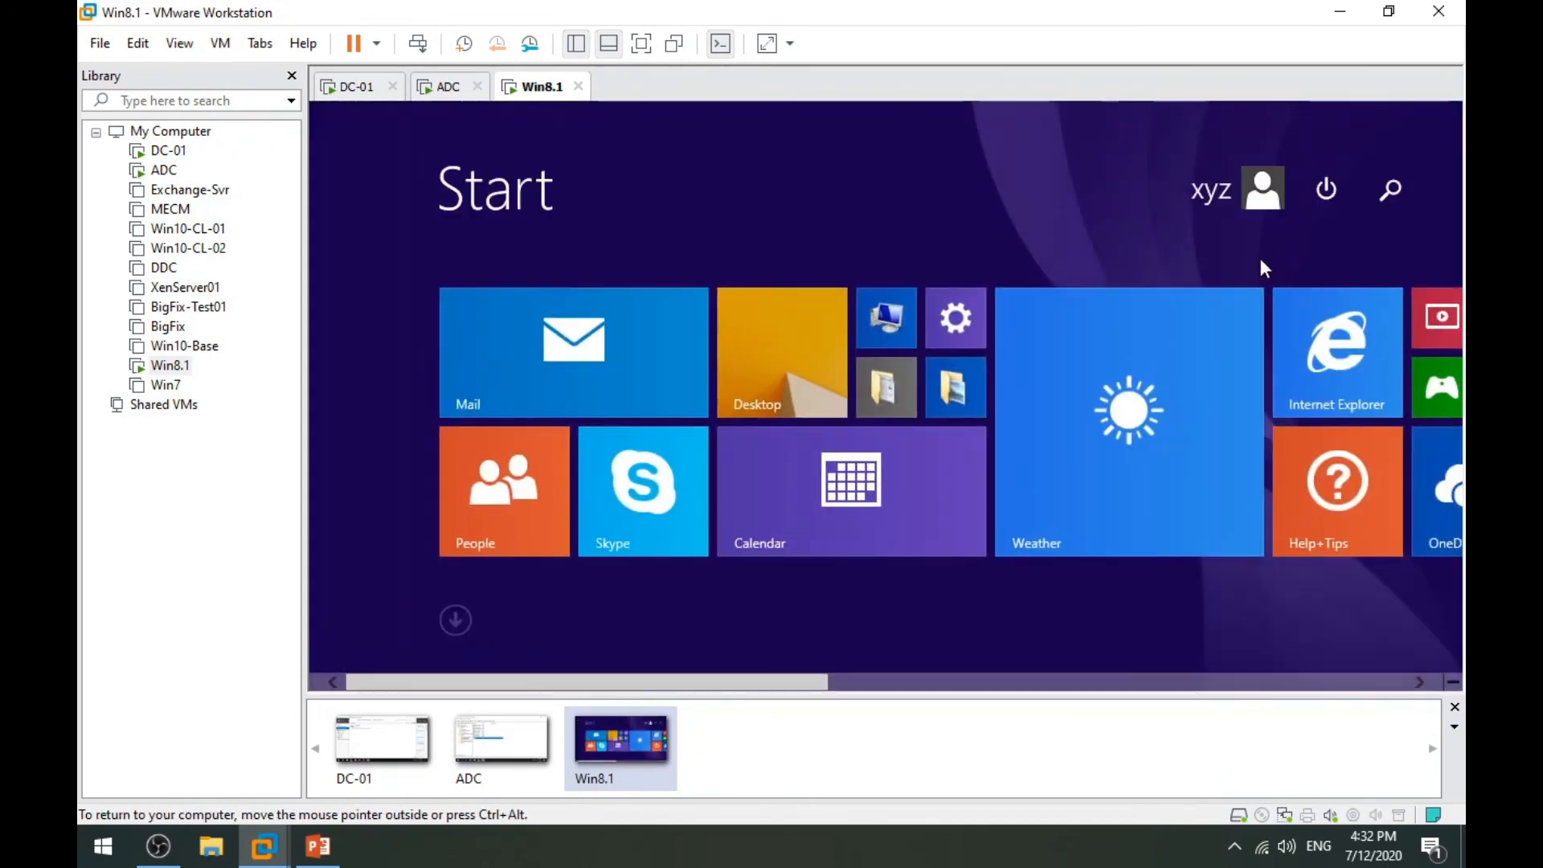
click(1229, 189)
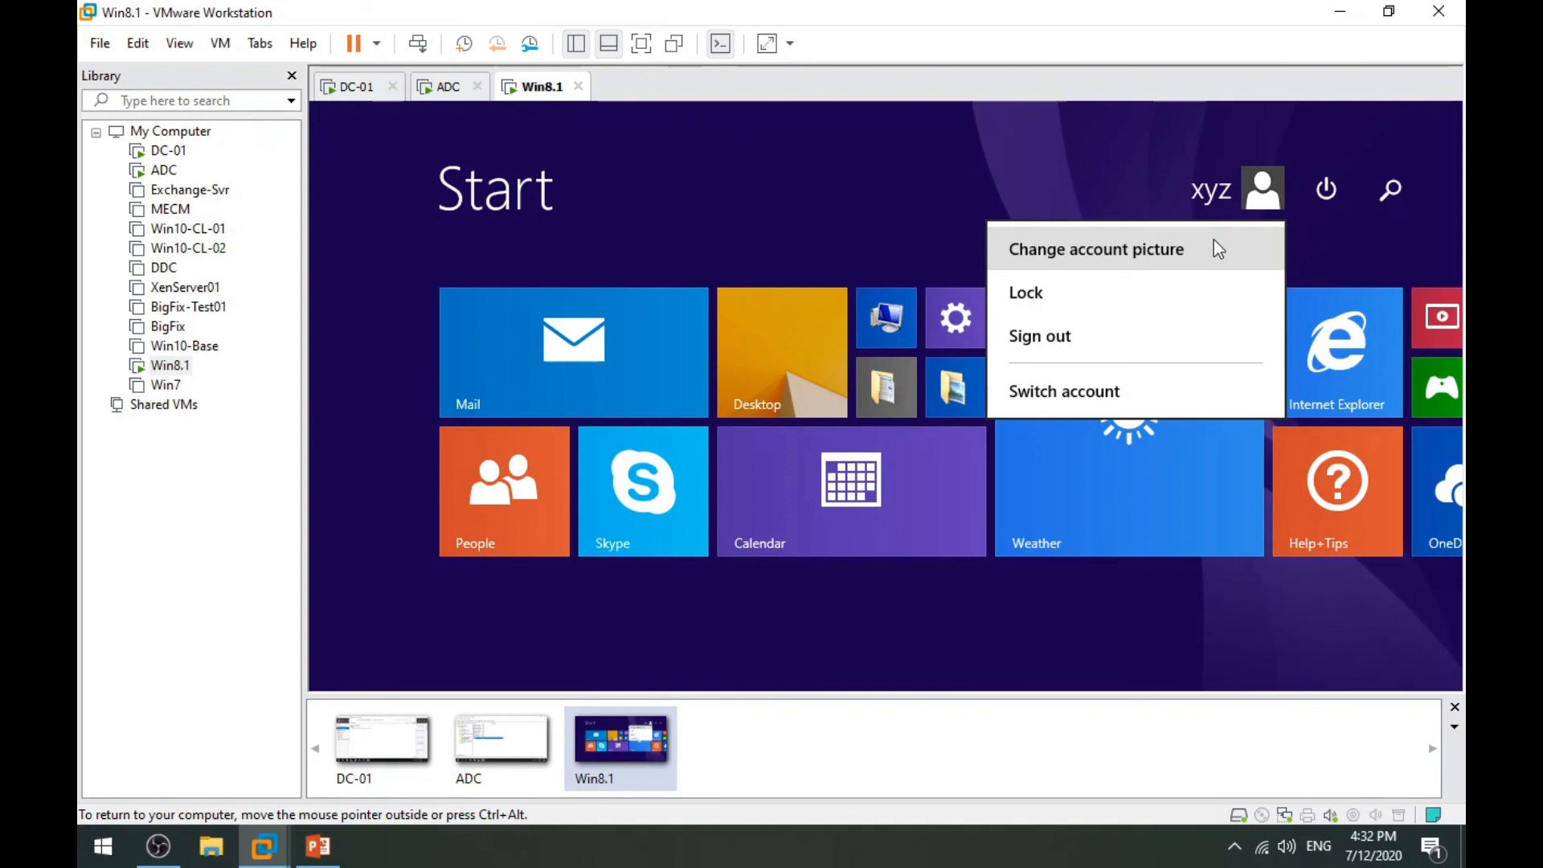
Open This PC's Properties to show Win8.TechSupport.com in the TechSupport.com domain.
click(776, 345)
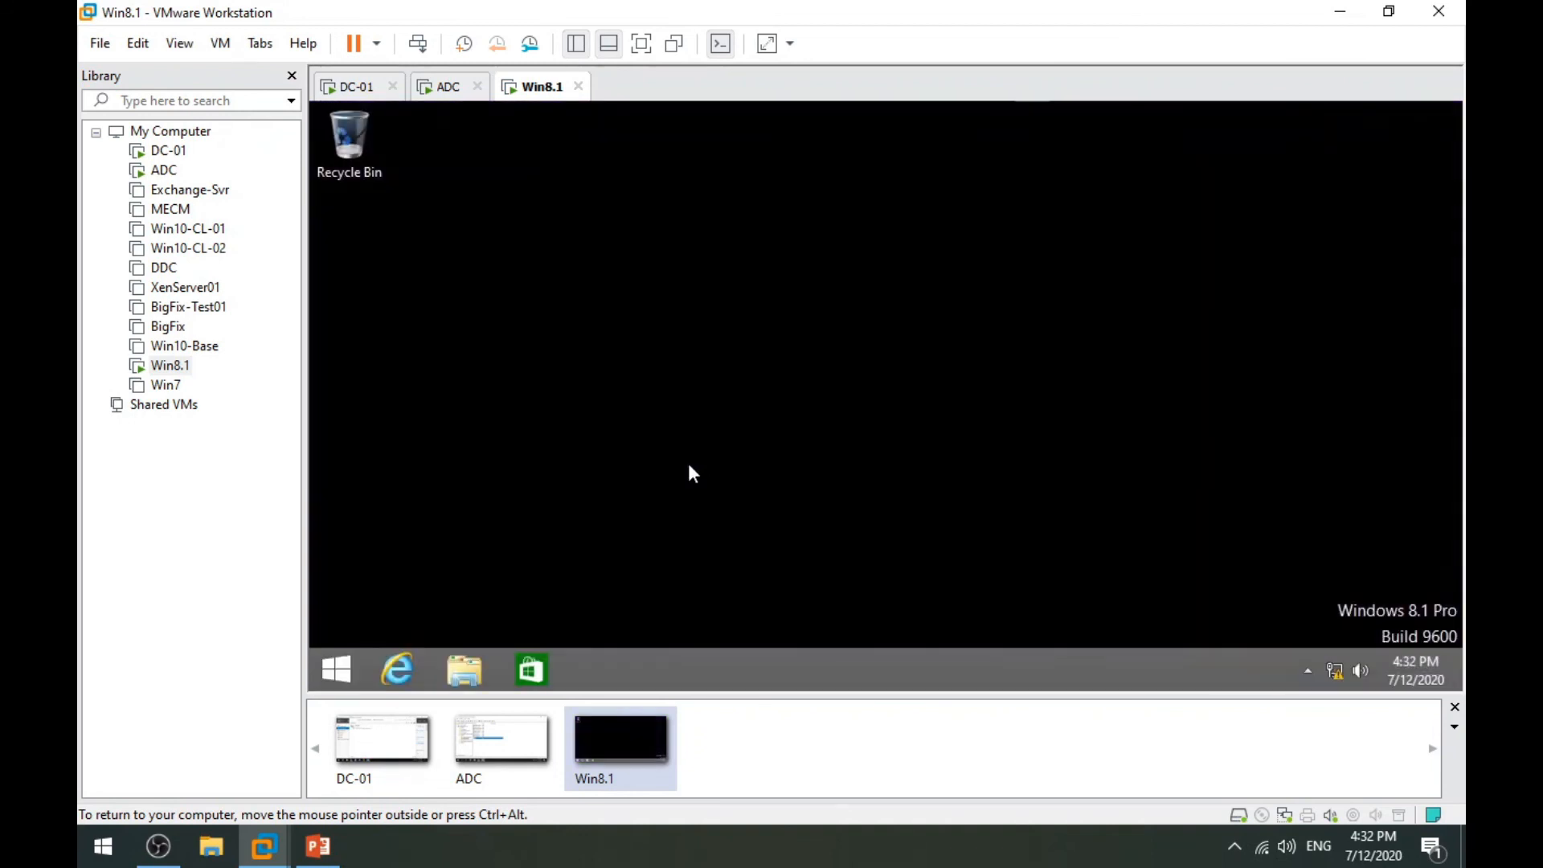
click(476, 670)
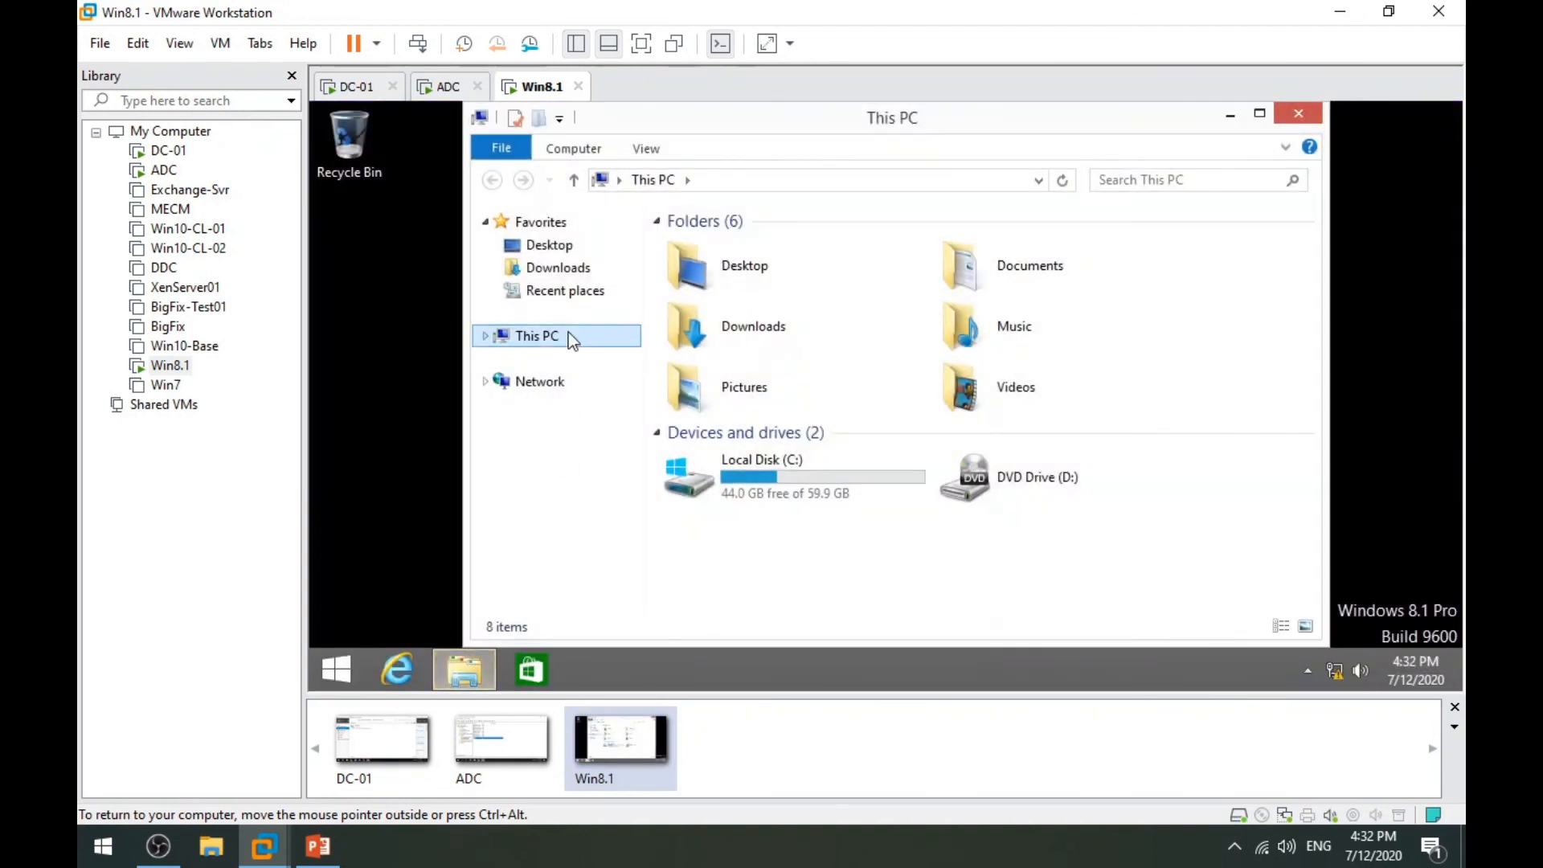
right_click(568, 333)
click(647, 591)
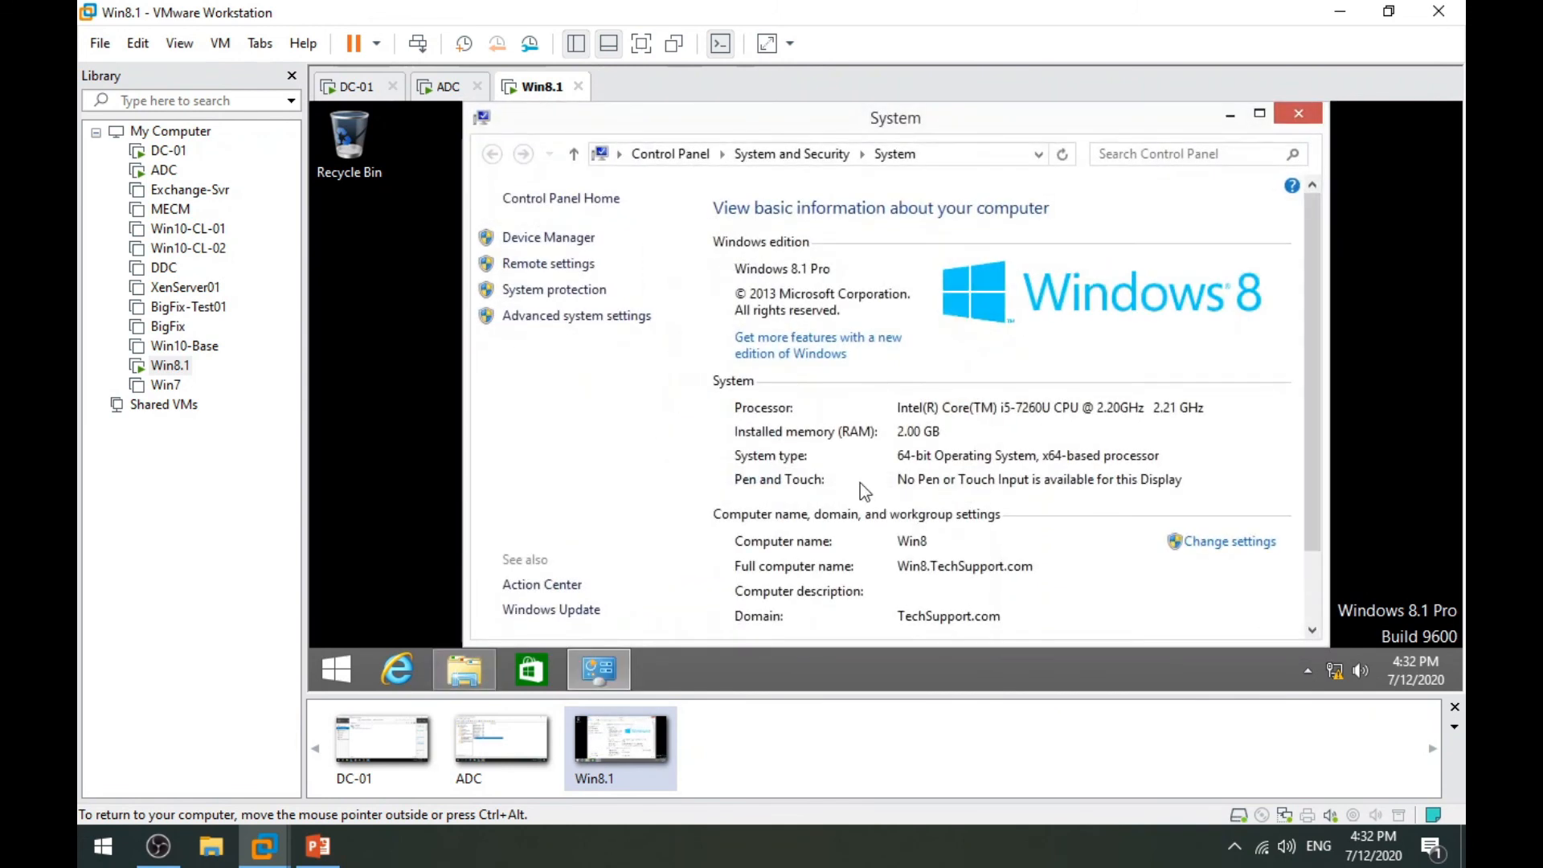